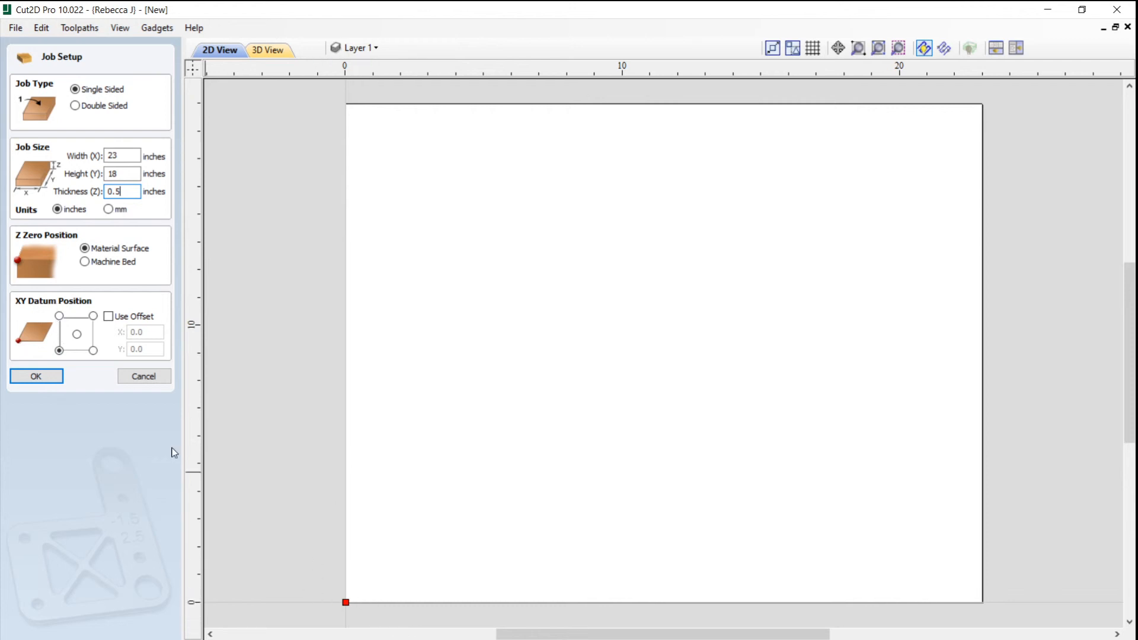
Accept the 23 by 18 by 0.5 inch job setup and draw a 17-inch-diameter circle centred on the material.
click(48, 381)
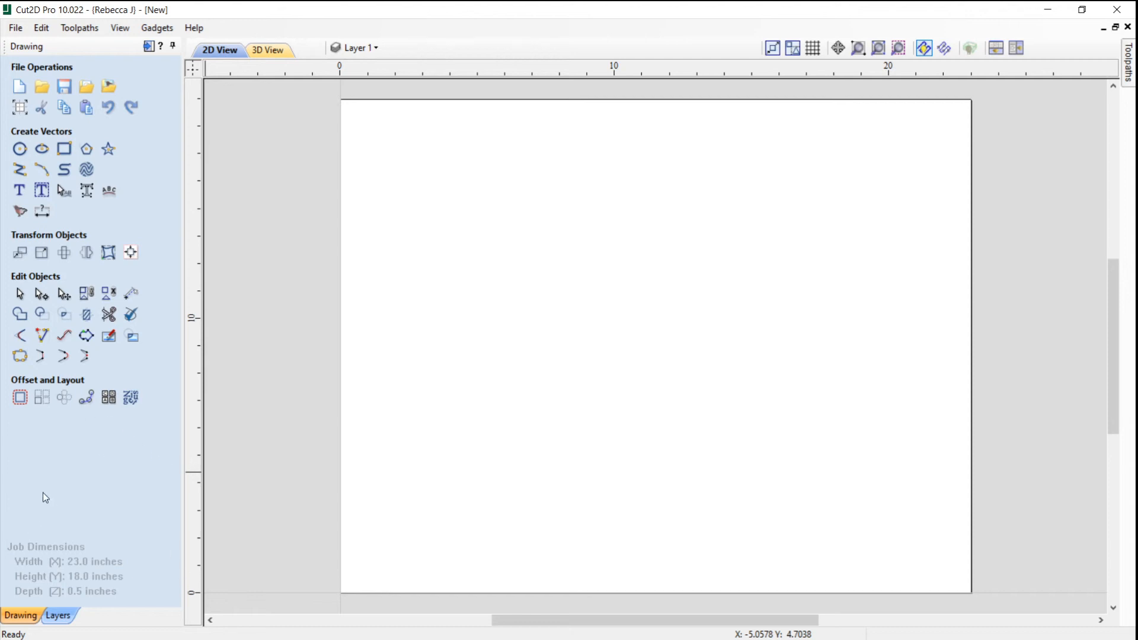
click(19, 151)
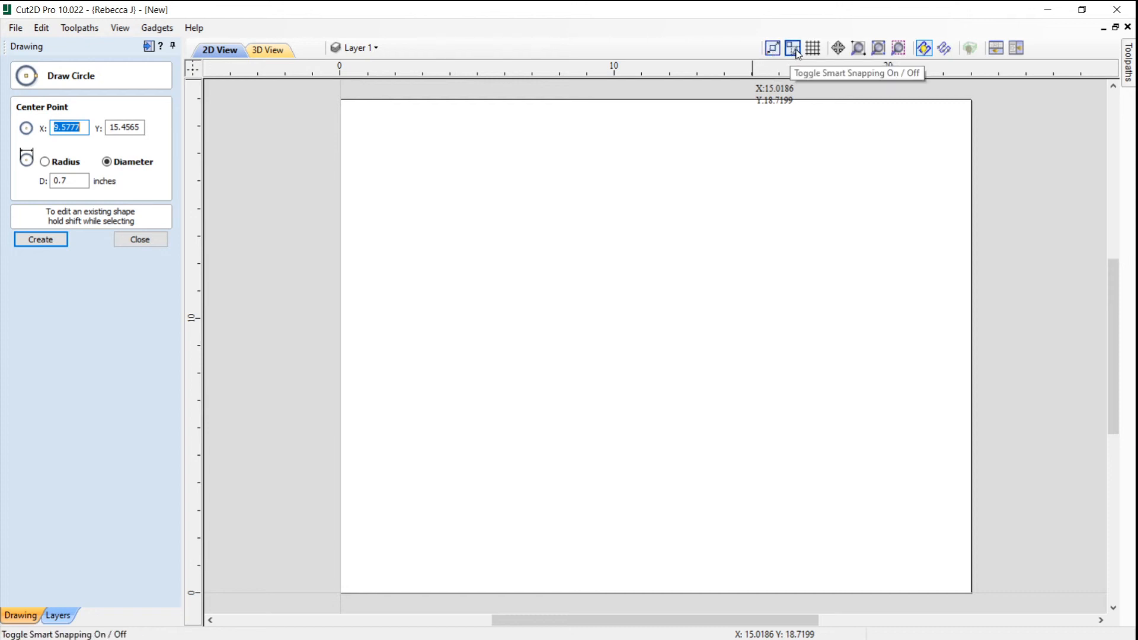
click(656, 346)
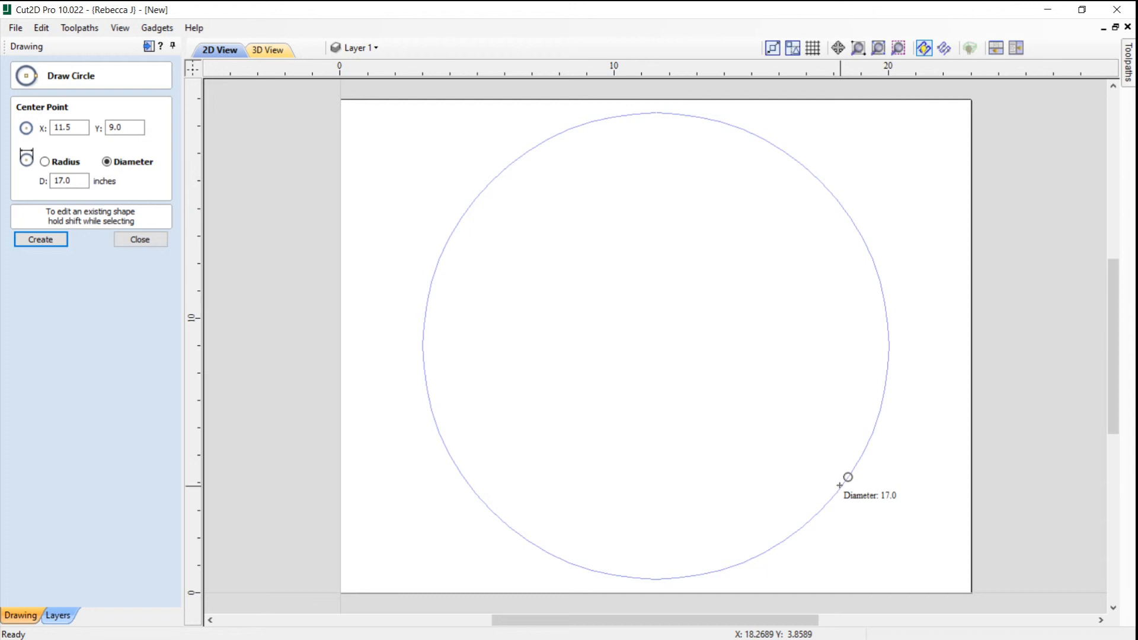
click(839, 485)
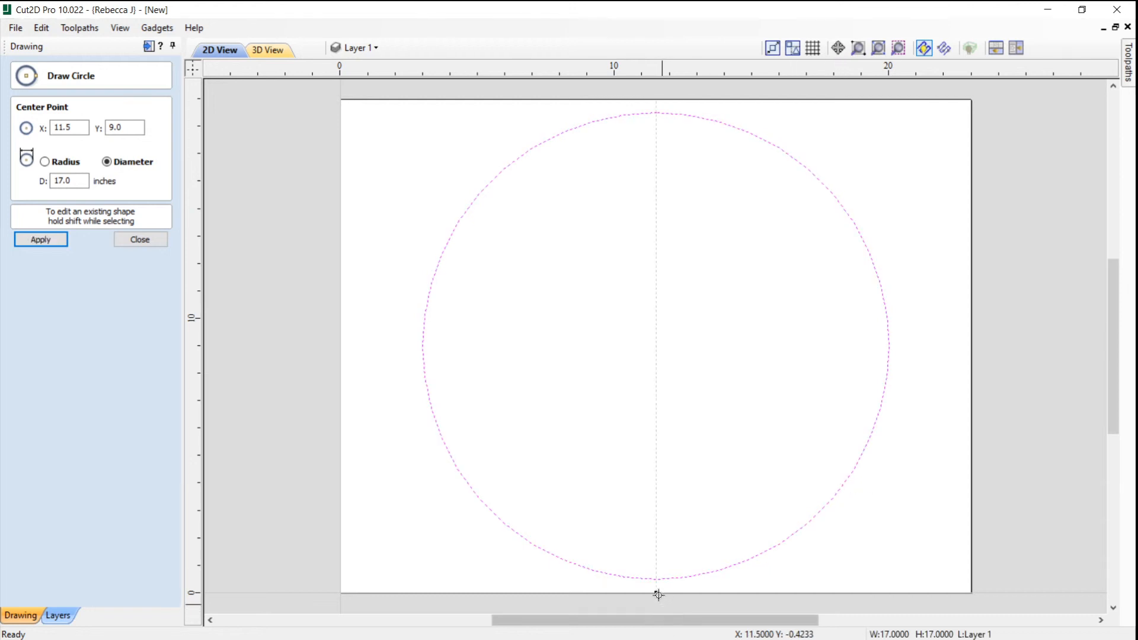
click(140, 240)
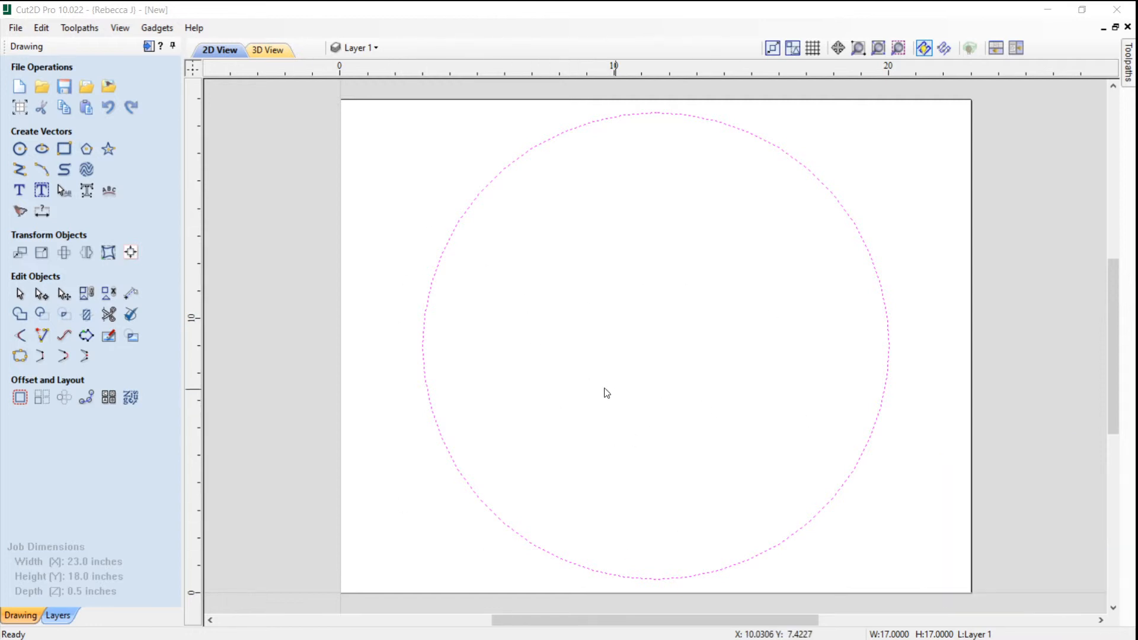
Offset the circle inwards by 0.5 inches, keeping the original, and deselect it.
click(19, 403)
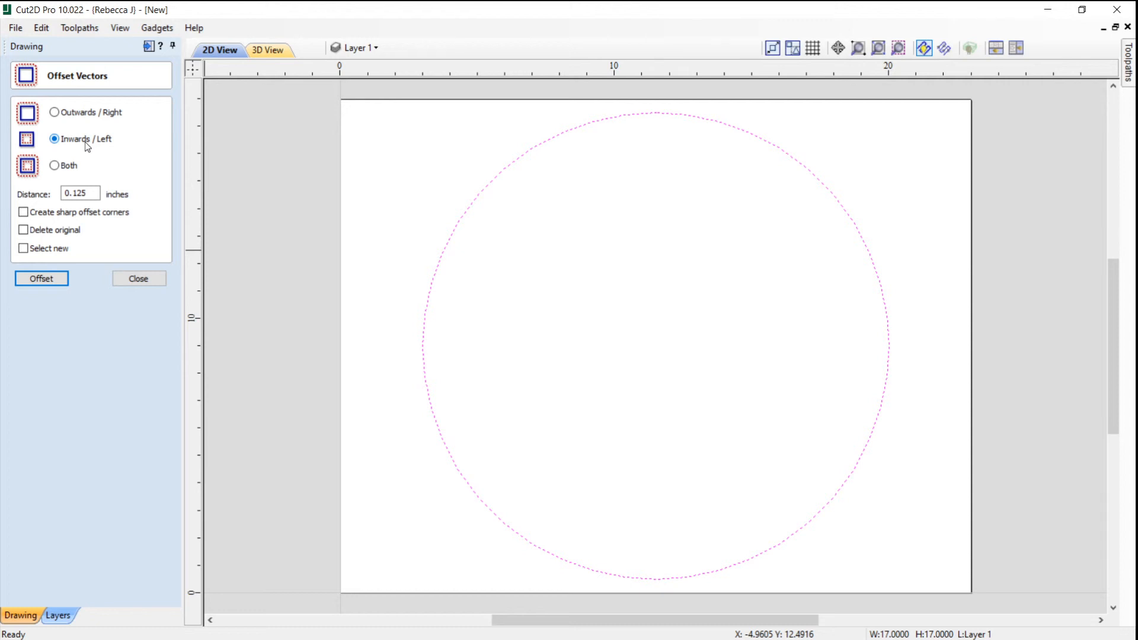
double_click(76, 196)
text(0.5)
click(50, 279)
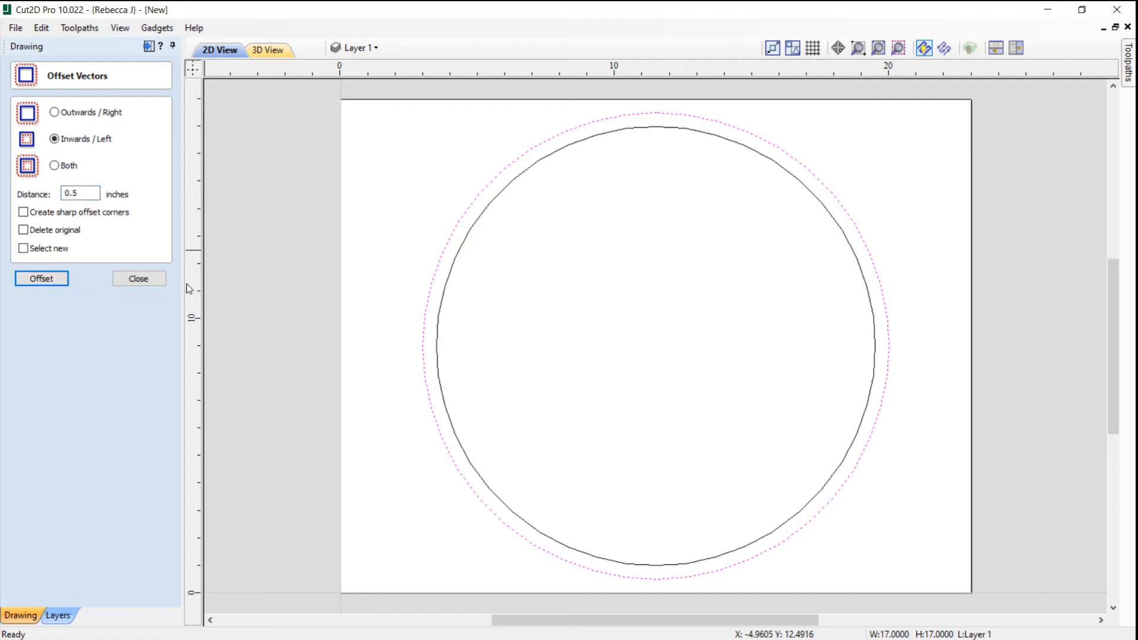
click(139, 281)
click(690, 146)
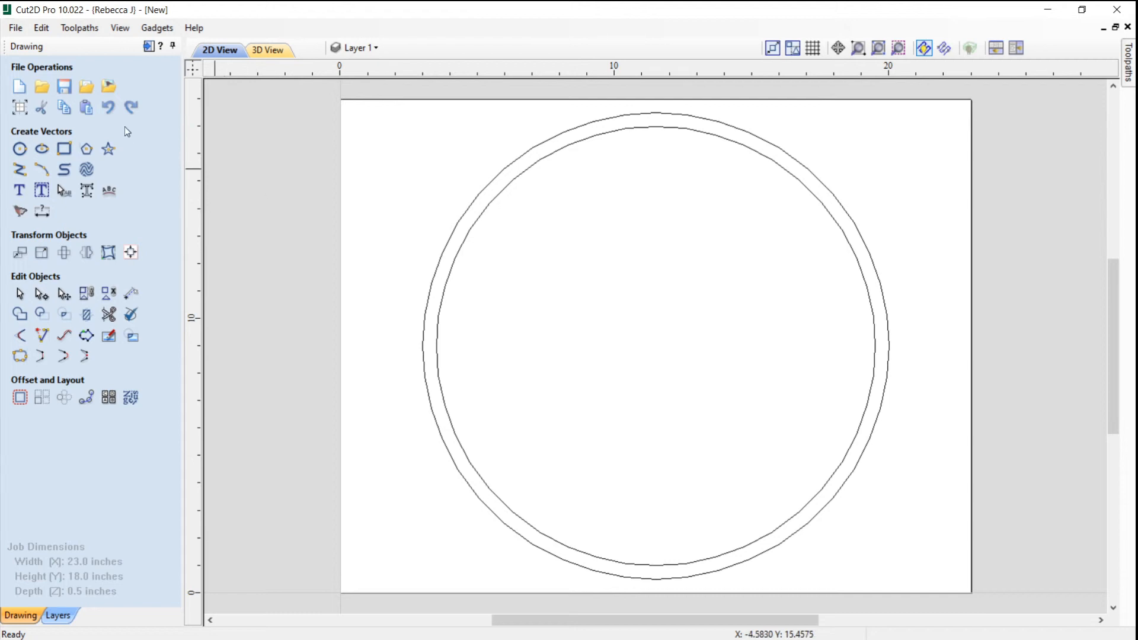
Import the bitmap IMG_20200506_112540.jpg and scale it about its centre to about 16.2 by 12.2 inches.
click(108, 87)
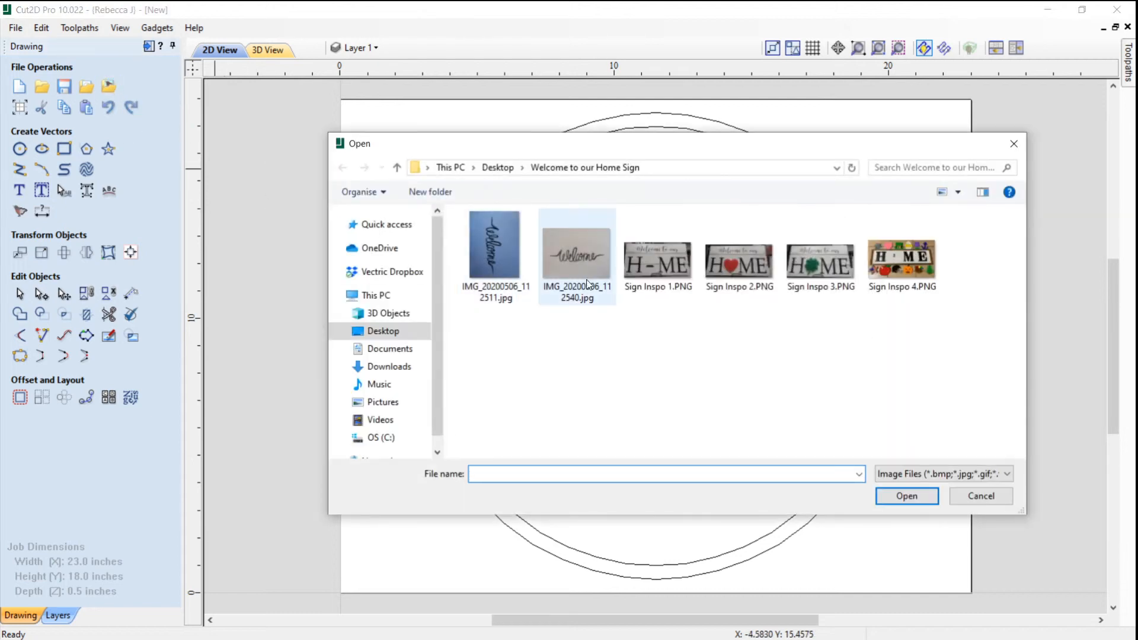
click(578, 283)
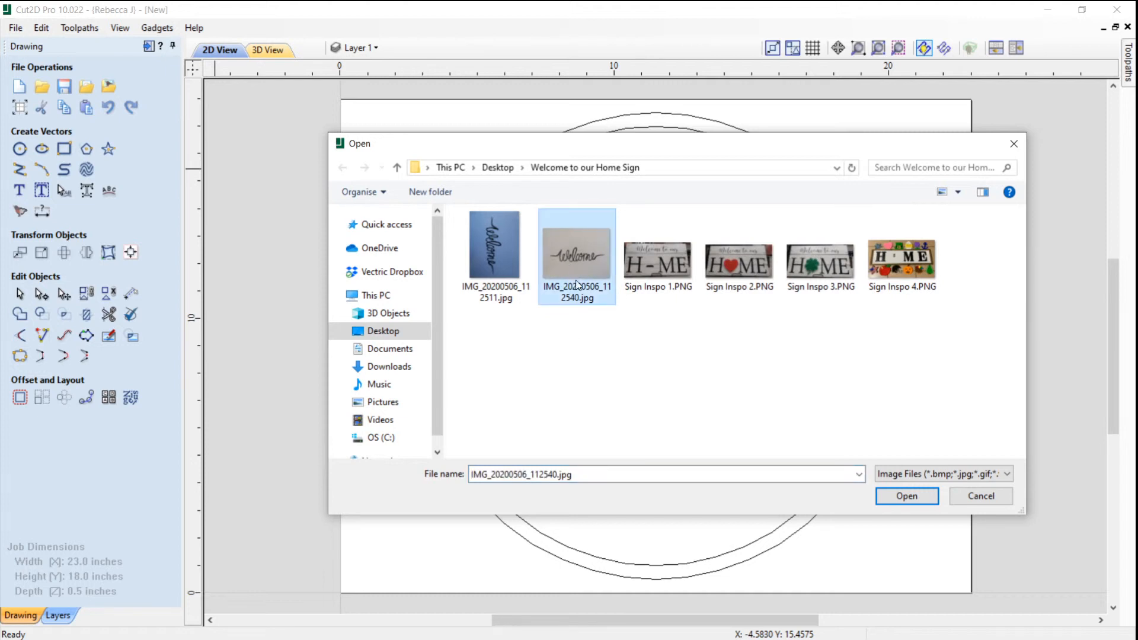
click(905, 500)
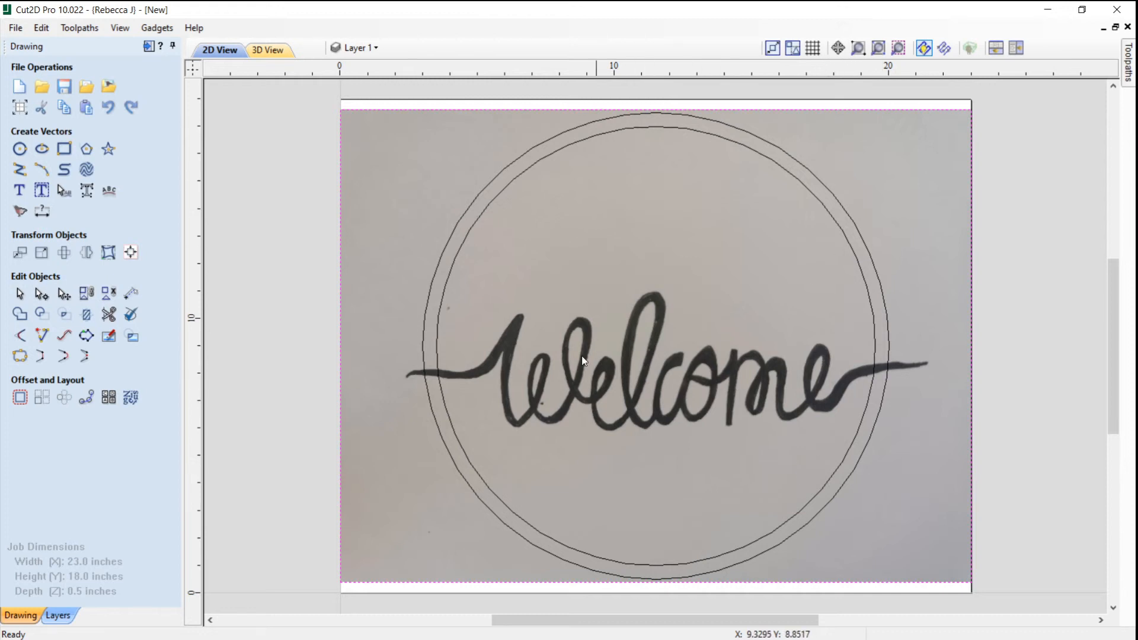
click(629, 435)
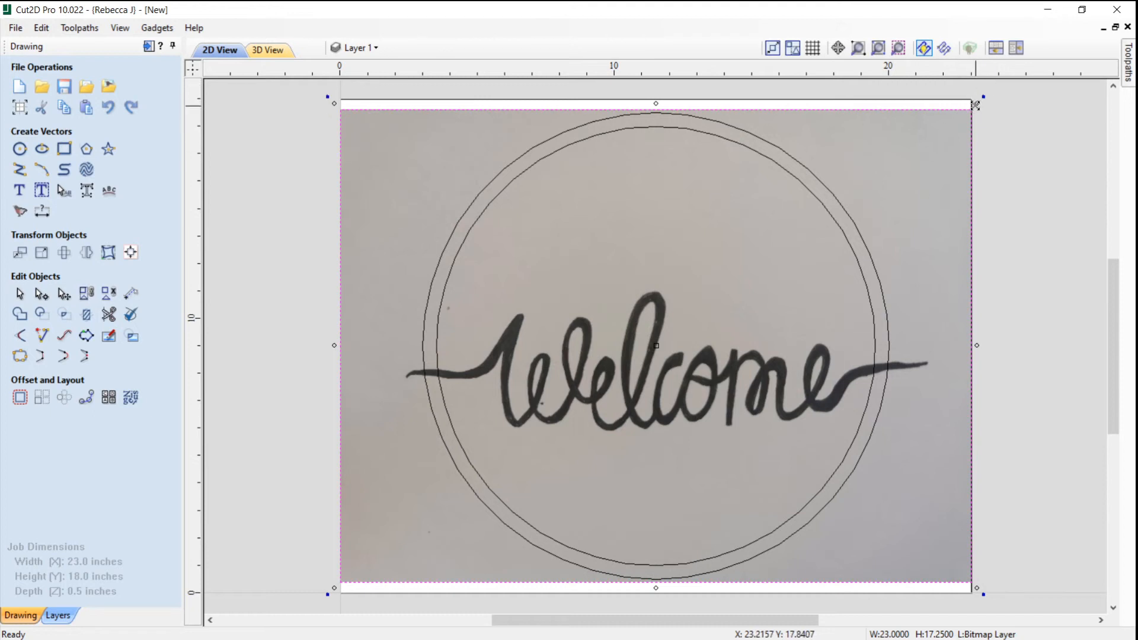
drag(977, 101, 895, 172)
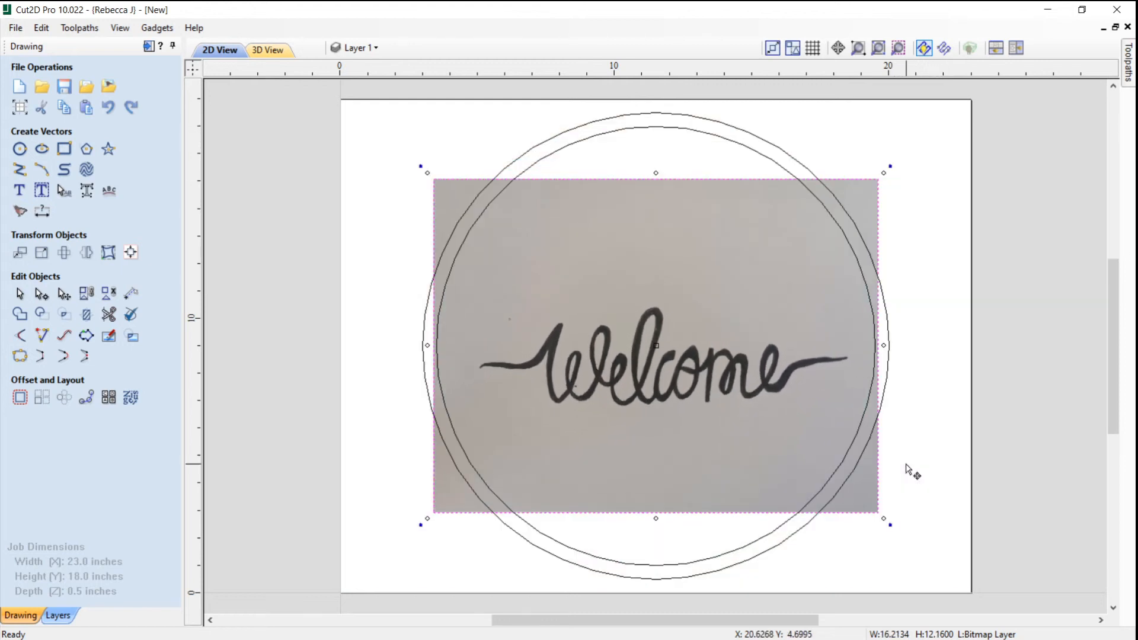
Move the bitmap straight up so the Welcome lettering sits in the upper half of the circle.
drag(657, 354, 660, 287)
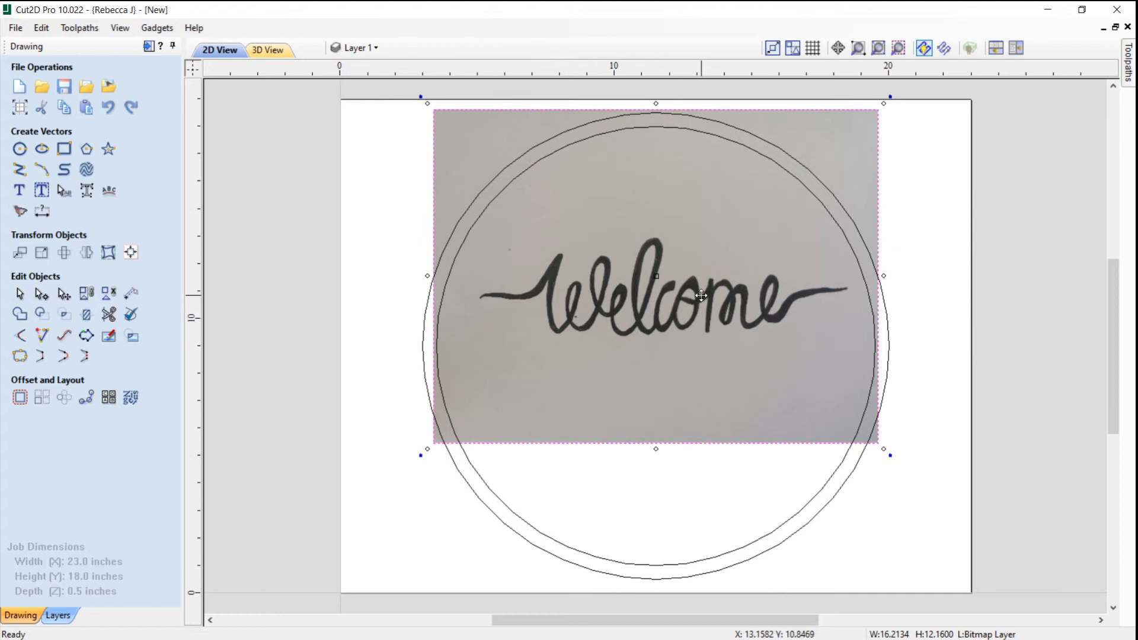
key(Up)
key(Up)
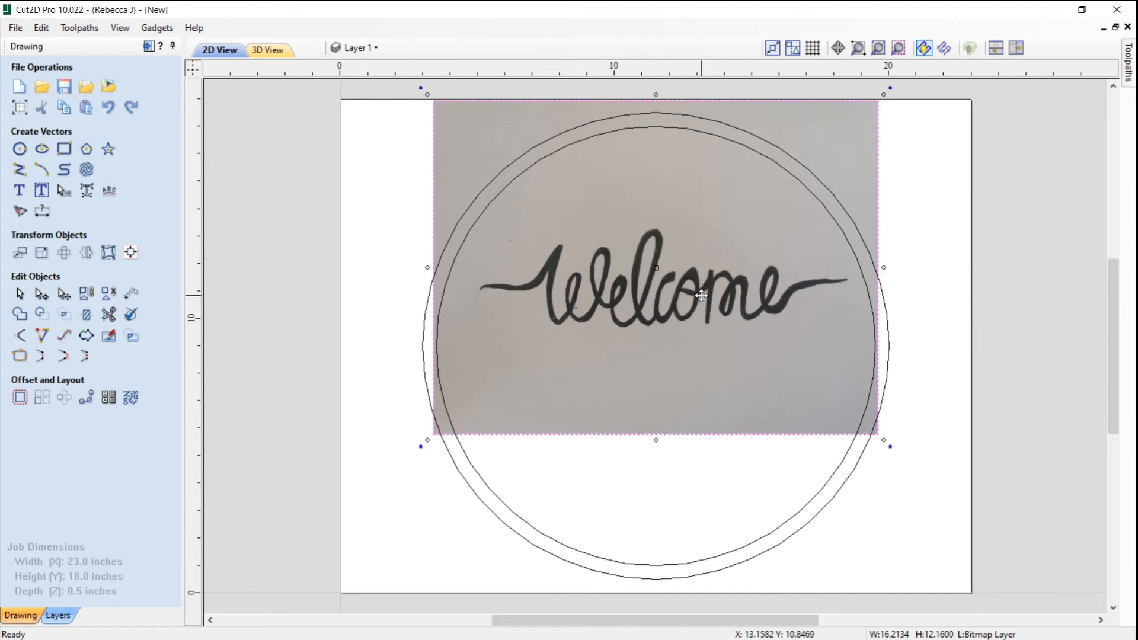
key(Up)
key(Down)
key(Down)
key(Up)
key(Up)
key(Up)
key(Up)
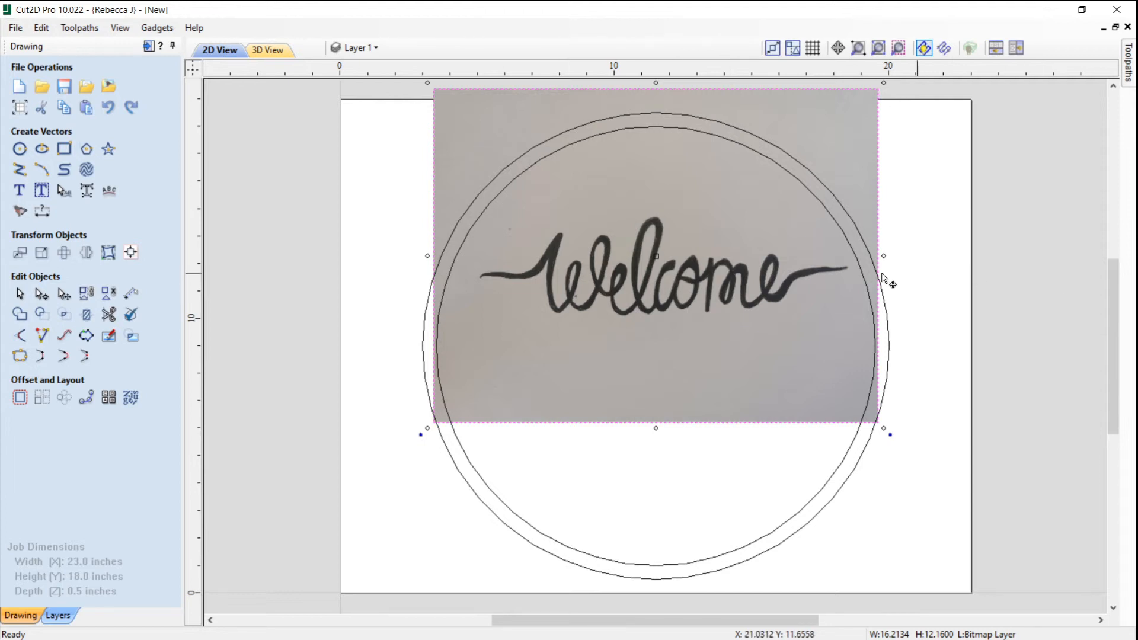
Trace the Welcome bitmap into grouped vectors in black and white, with the noise filter at 10 pixels.
click(20, 212)
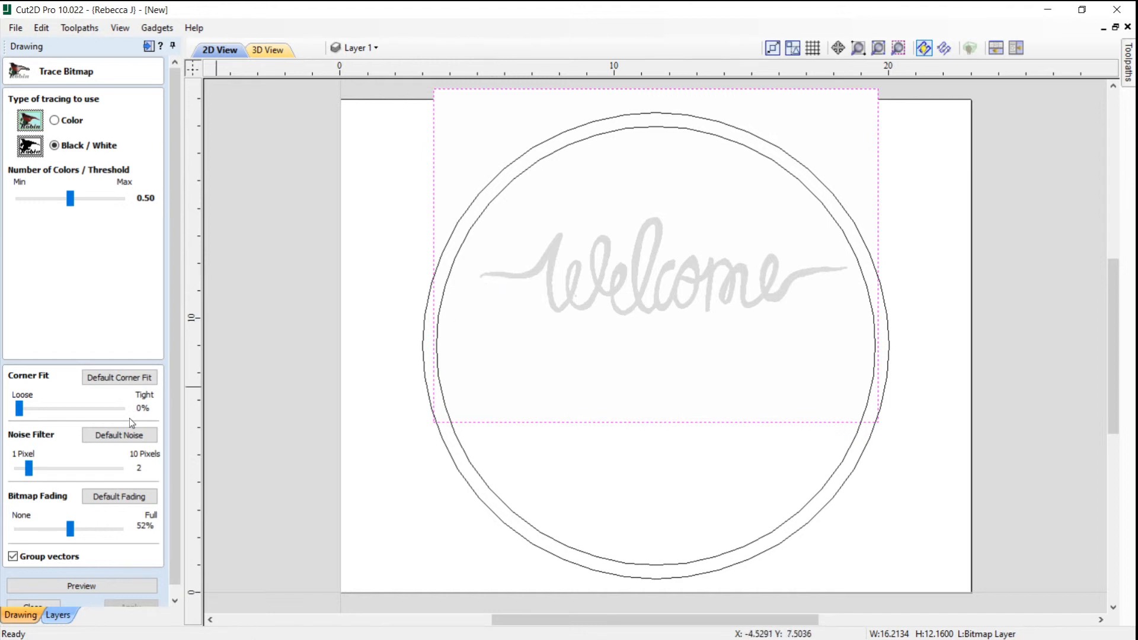
drag(35, 464, 195, 470)
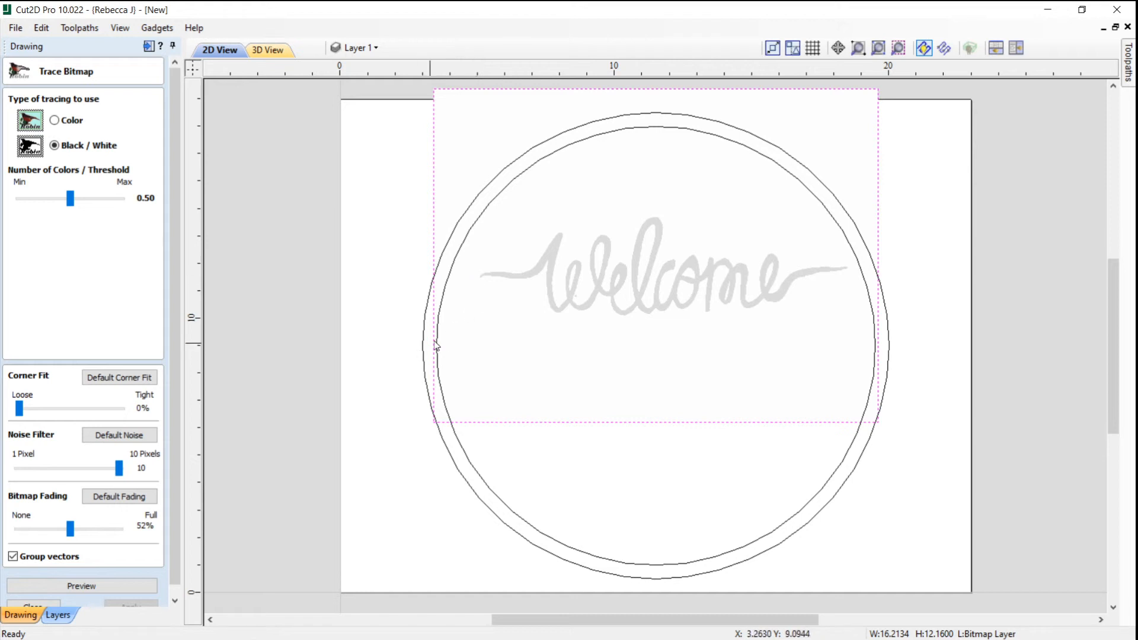
mouse_move(123, 461)
mouse_down()
mouse_move(16, 470)
mouse_move(140, 470)
mouse_up()
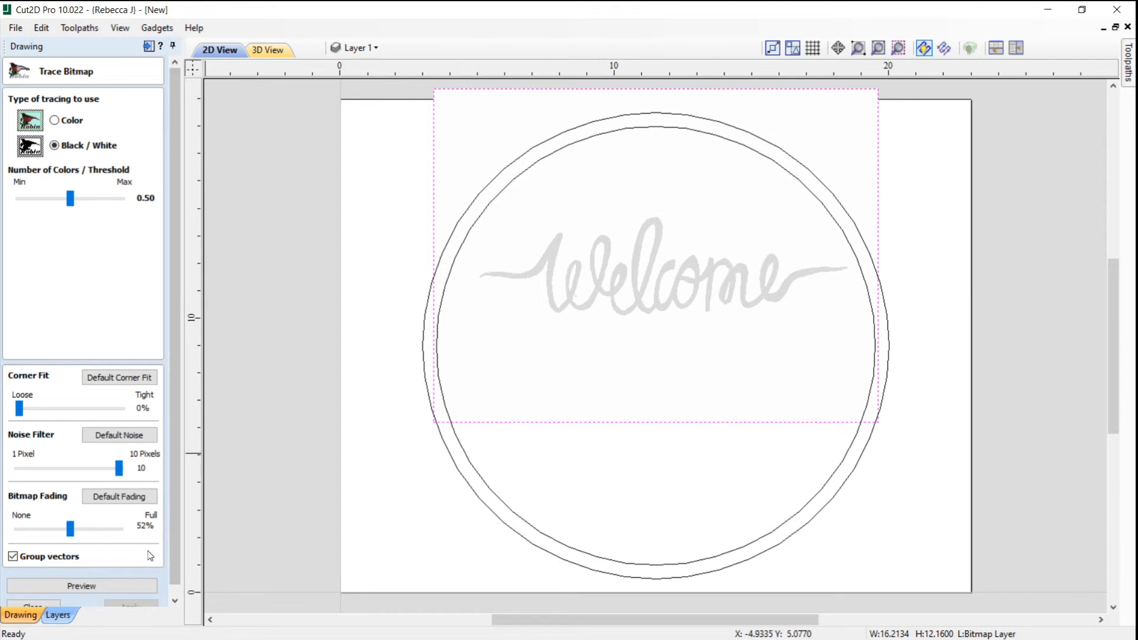
click(102, 586)
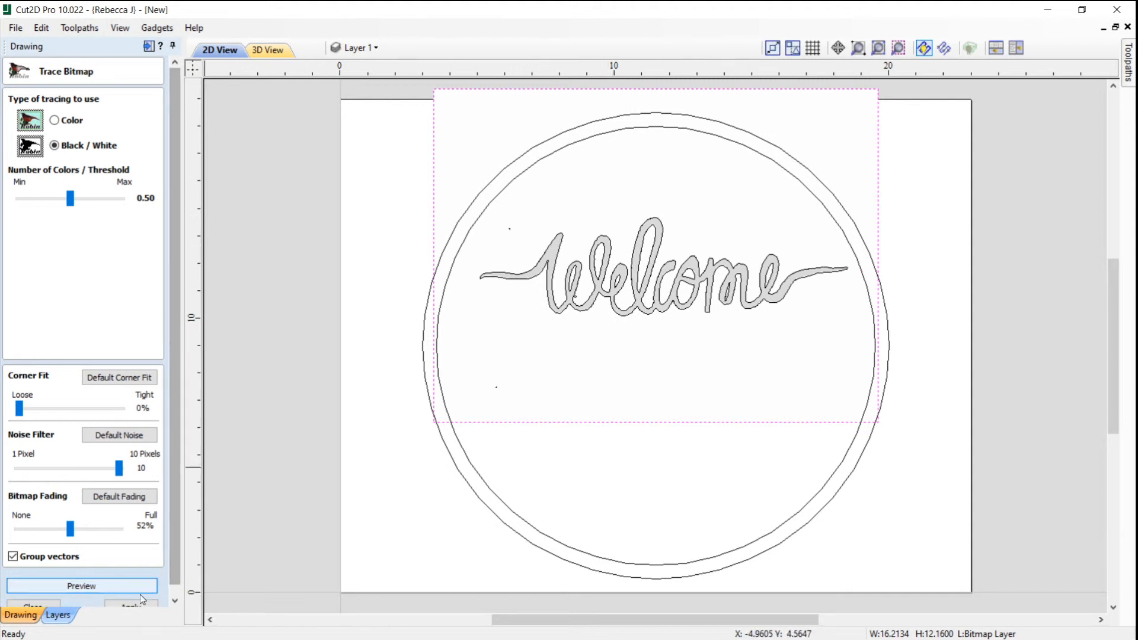
click(33, 605)
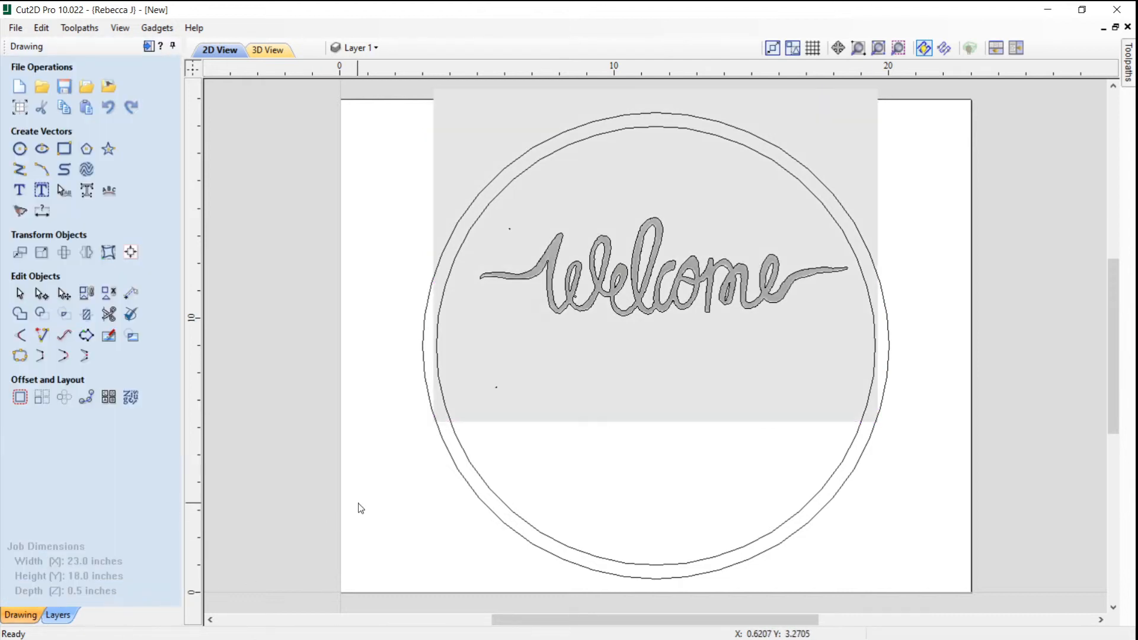
Ungroup the traced Welcome vectors onto the group's layer.
click(648, 238)
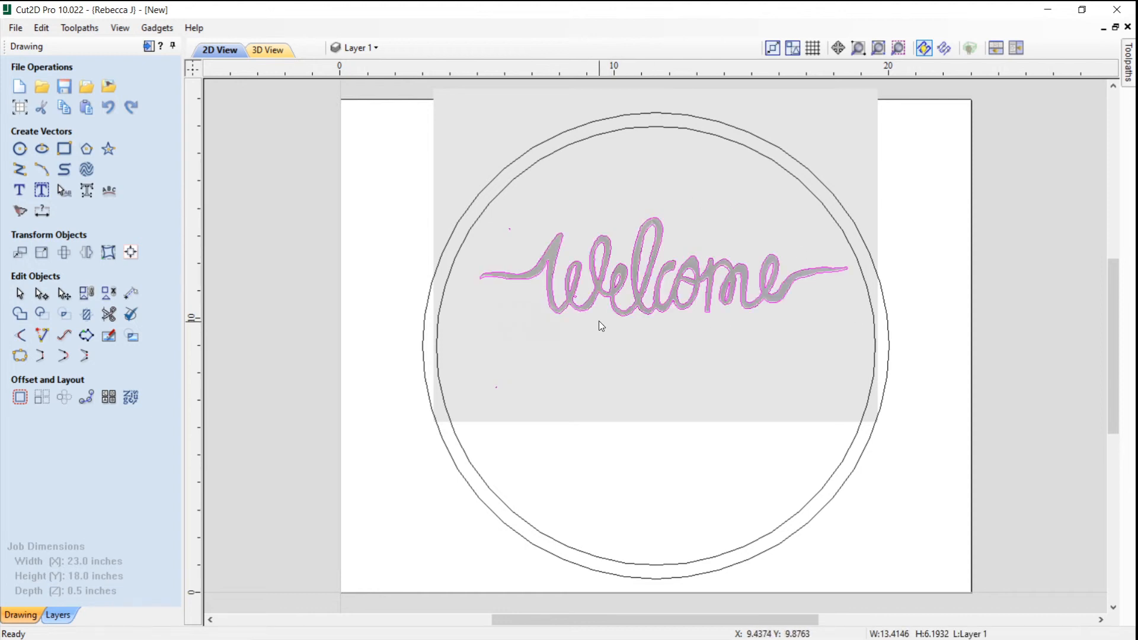
scroll(563, 311, up, 2)
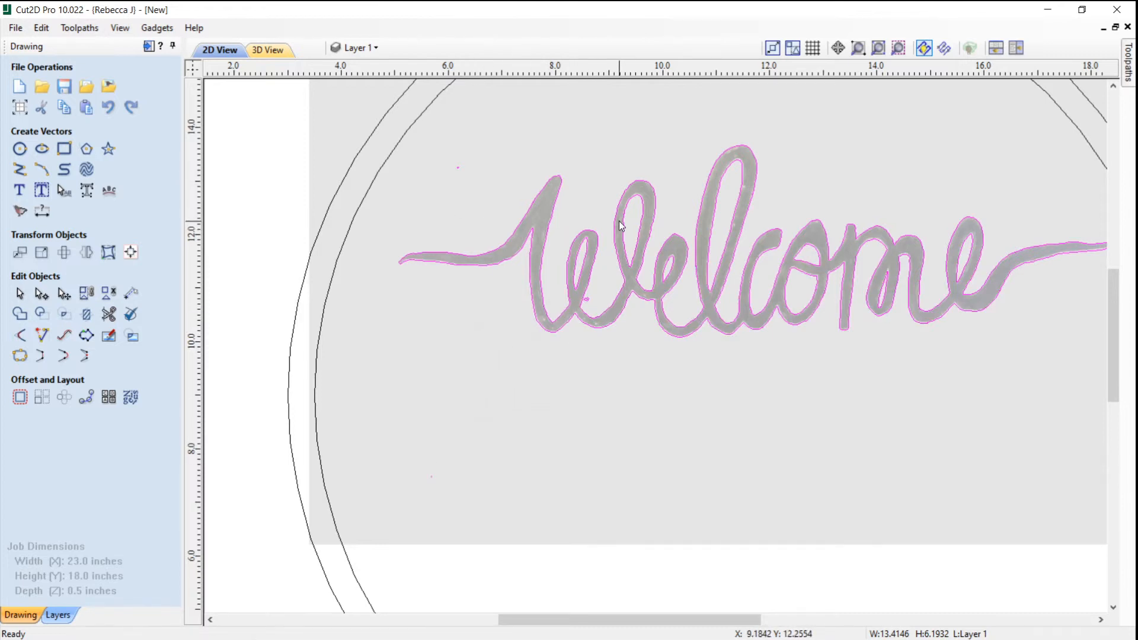
scroll(620, 225, up, 1)
scroll(617, 224, down, 3)
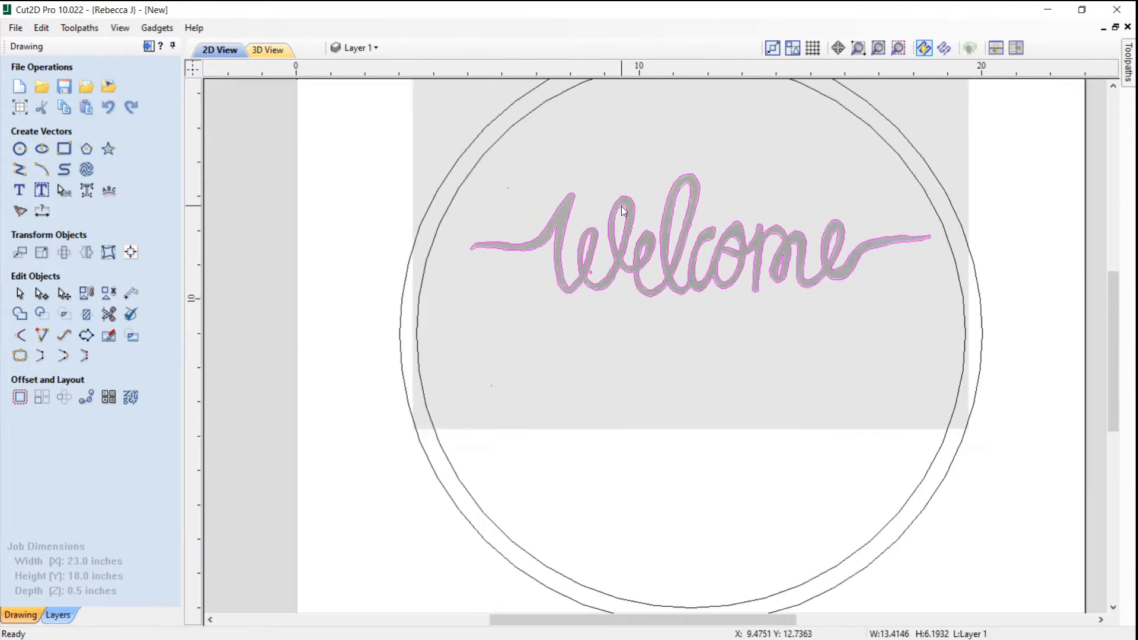
right_click(622, 213)
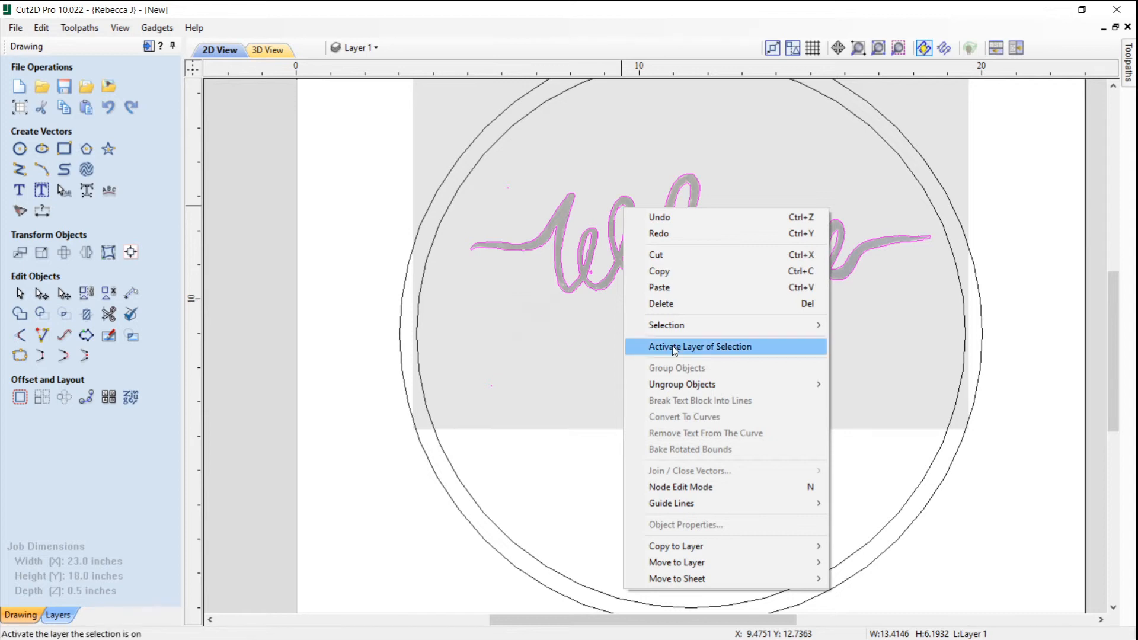
mouse_move(717, 387)
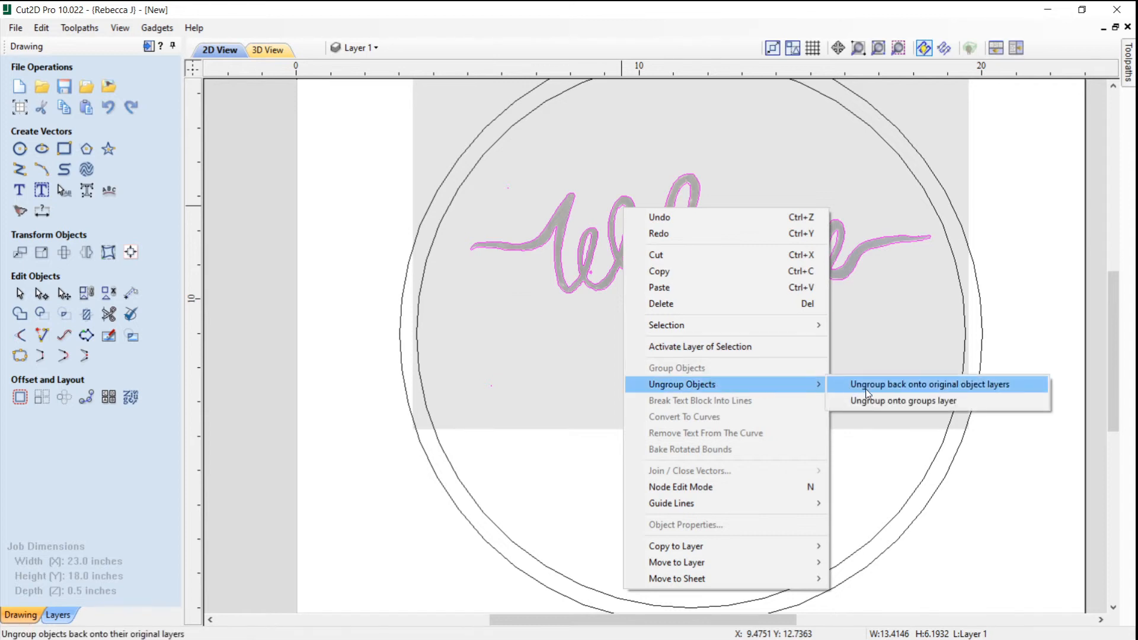
click(886, 402)
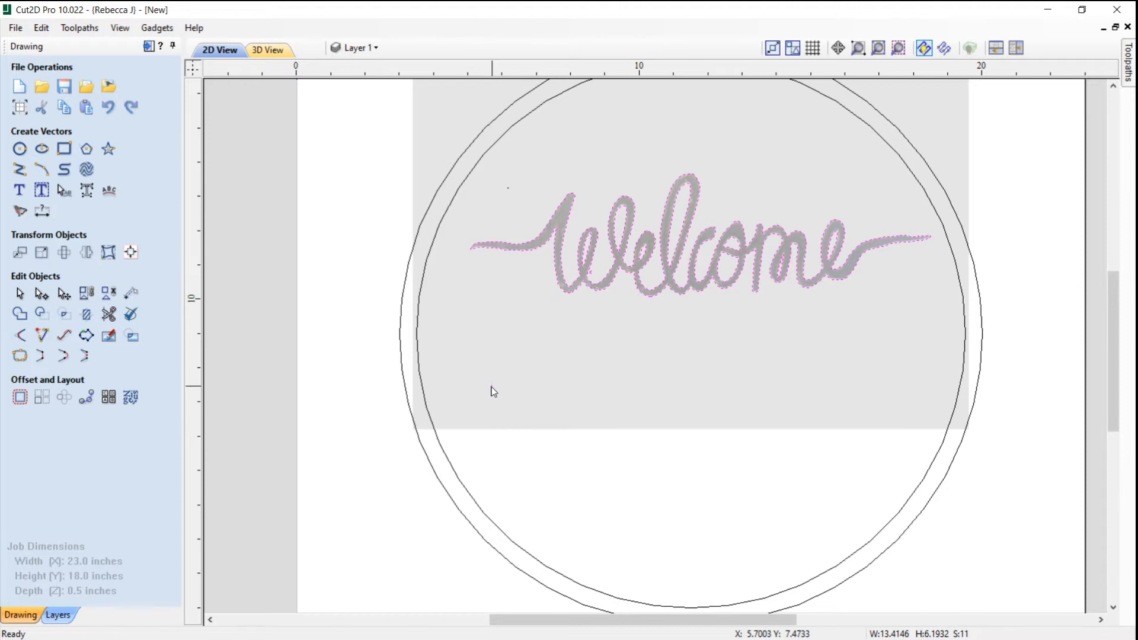
Take the stray traced specks out of the selection and group only the Welcome lettering outlines.
scroll(590, 273, up, 2)
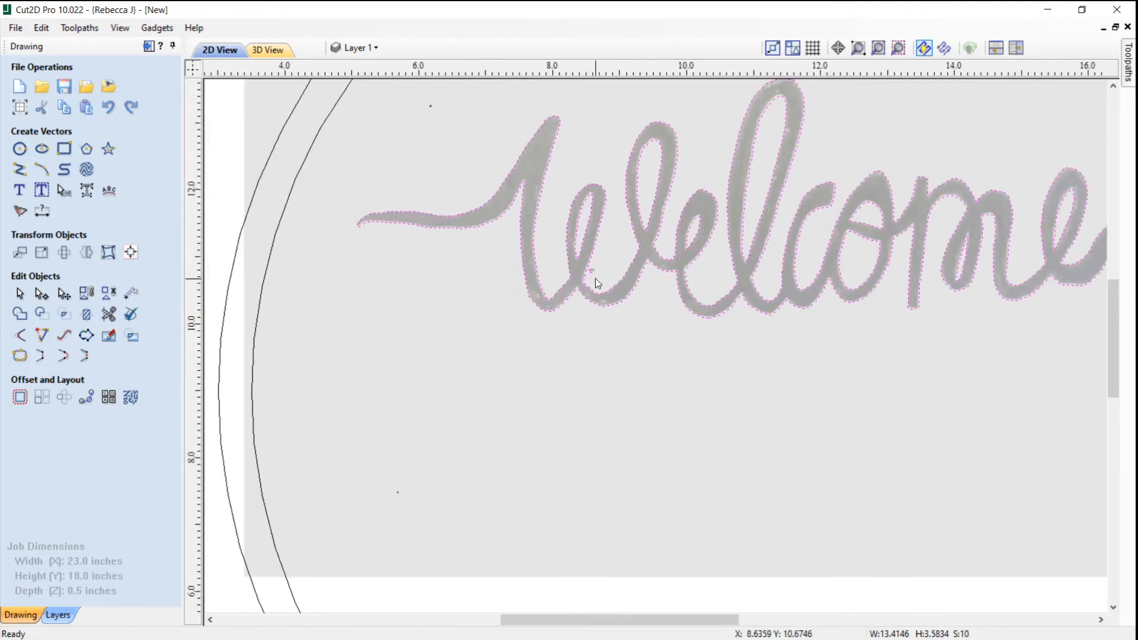
scroll(596, 279, up, 2)
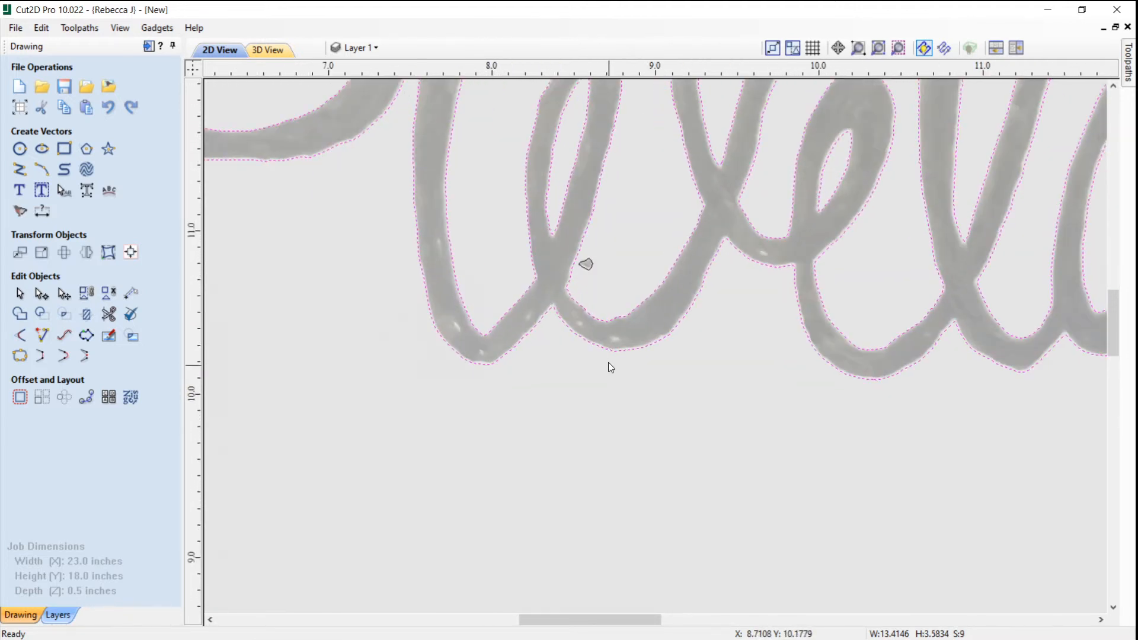
scroll(555, 262, down, 3)
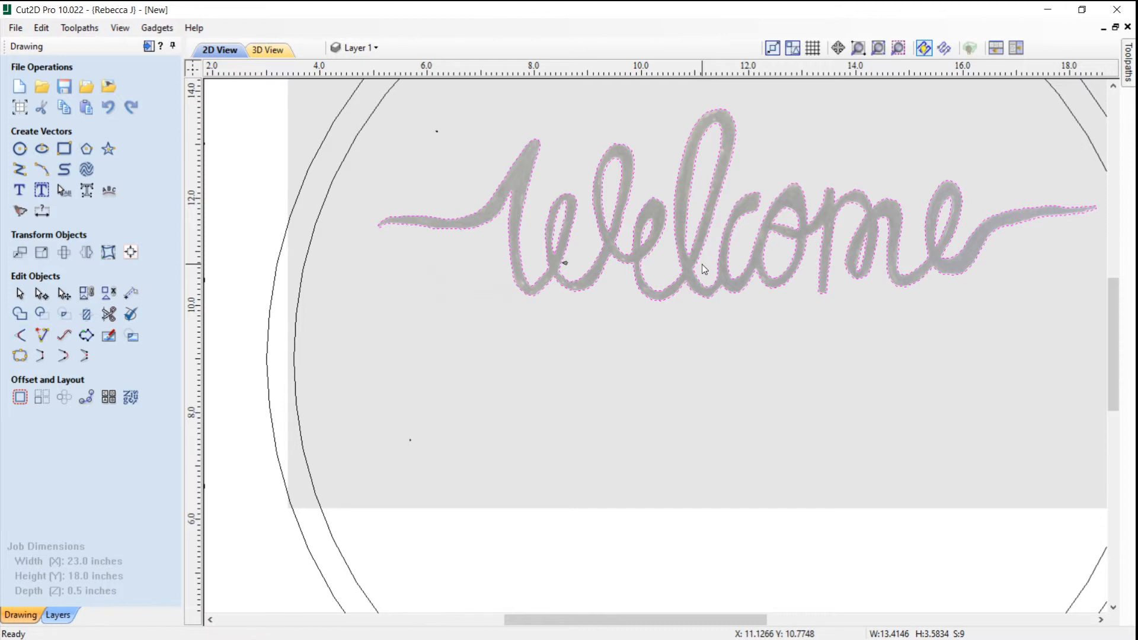
key(g)
Delete the three stray traced specks: one inside the lettering, one above it and one below it.
click(565, 263)
key(Delete)
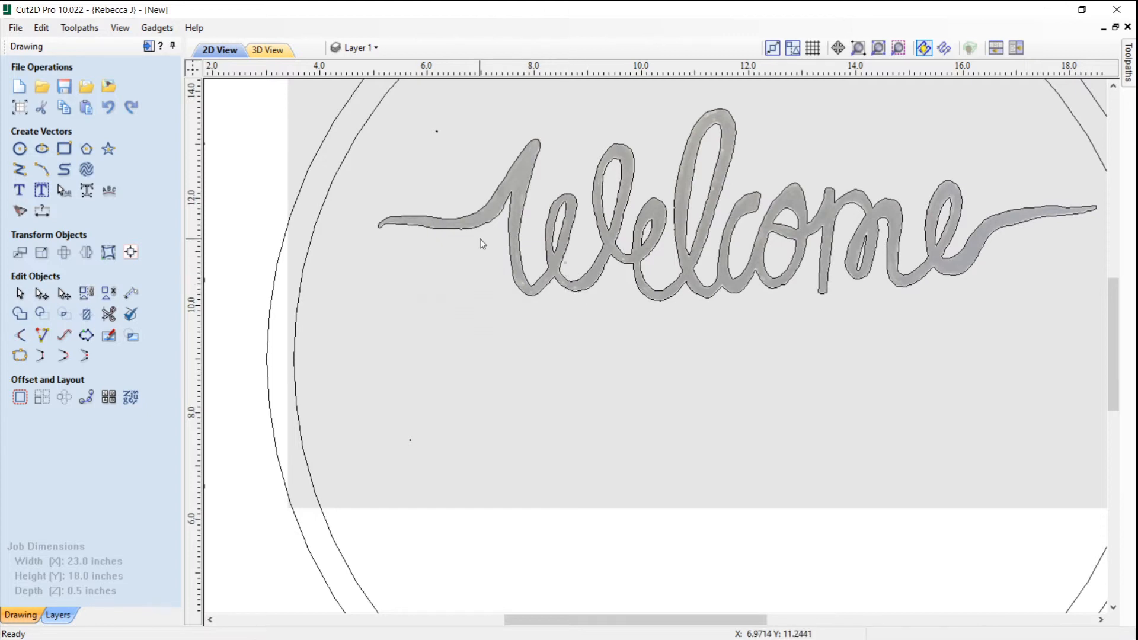
click(438, 131)
key(Delete)
click(410, 440)
key(Delete)
scroll(467, 322, down, 3)
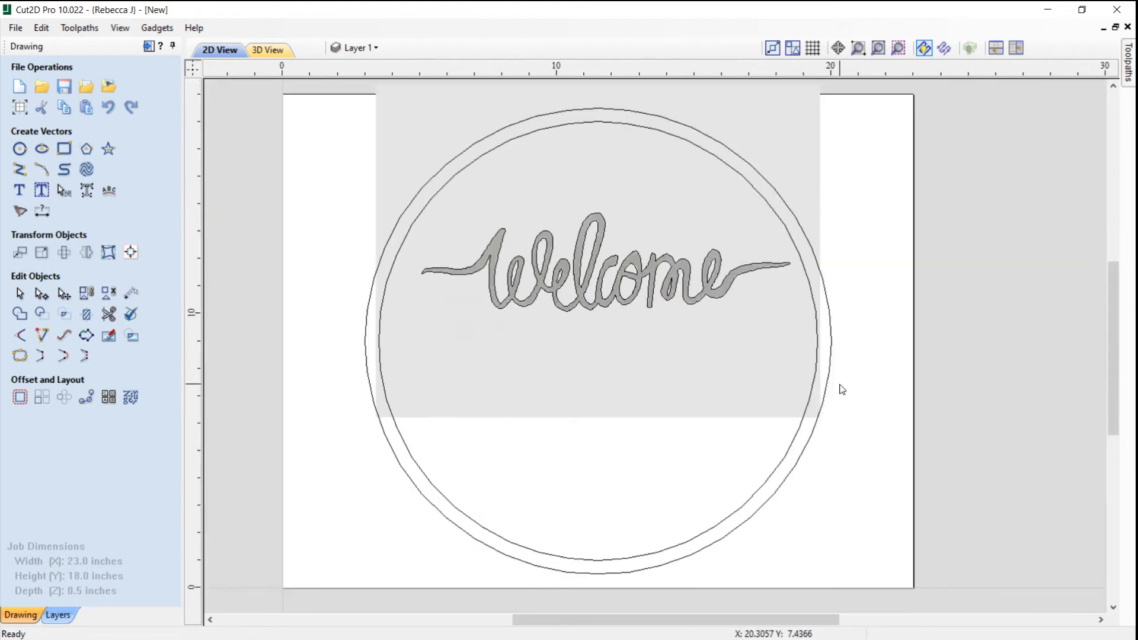
key(F6)
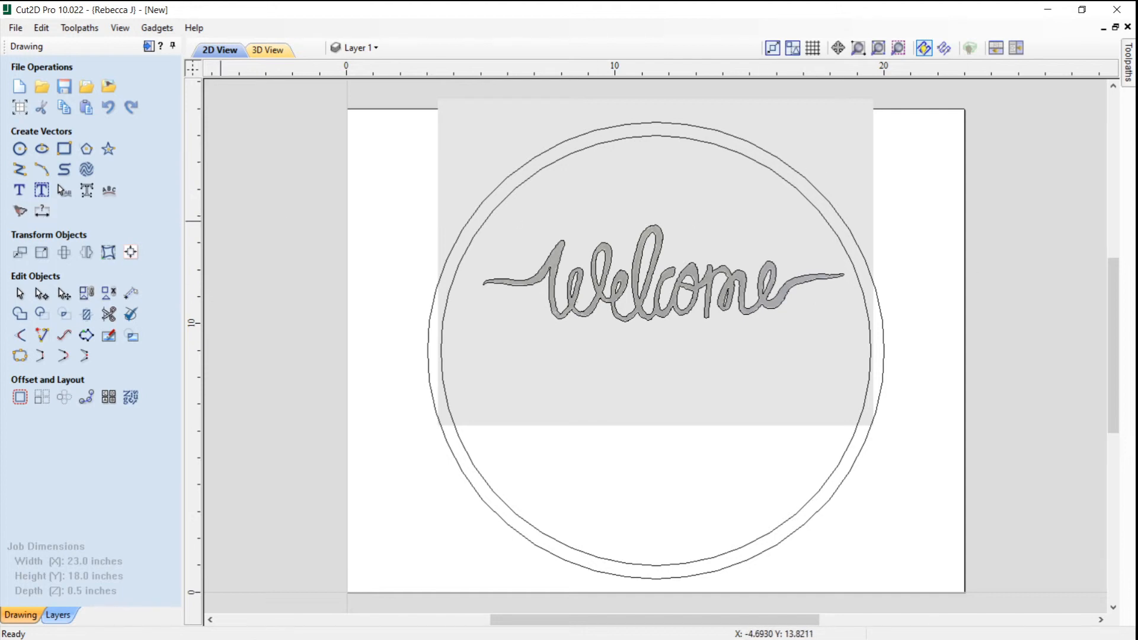
Add the centred text "TO OUR" beneath the Welcome lettering at 1 inch height, anchored at about X 11.6, Y 8.26.
click(20, 191)
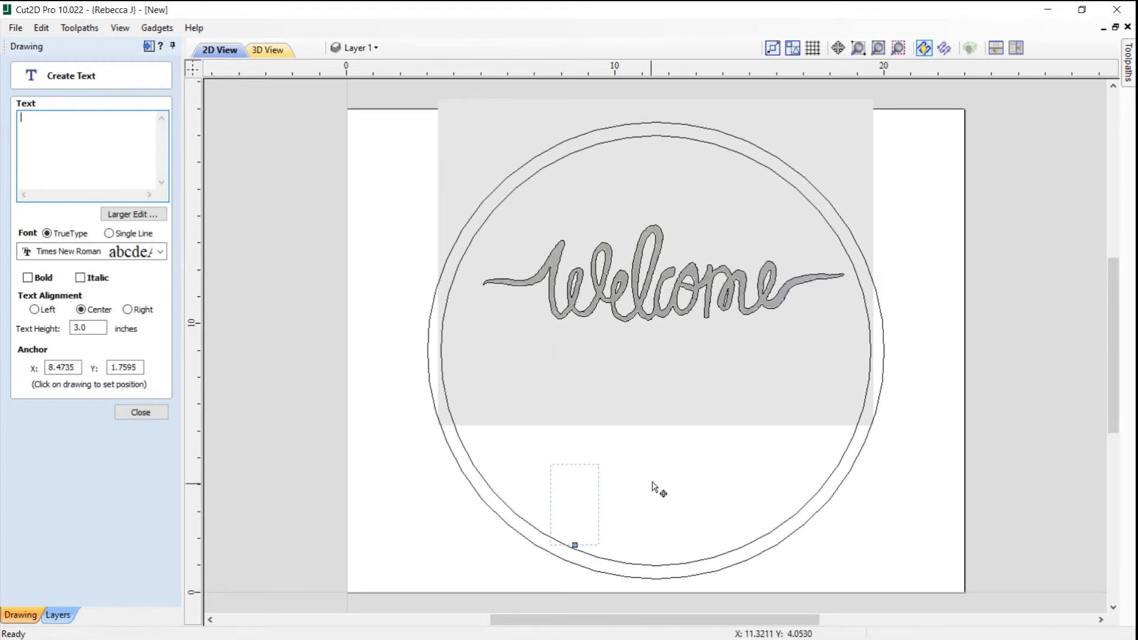
click(678, 435)
click(550, 384)
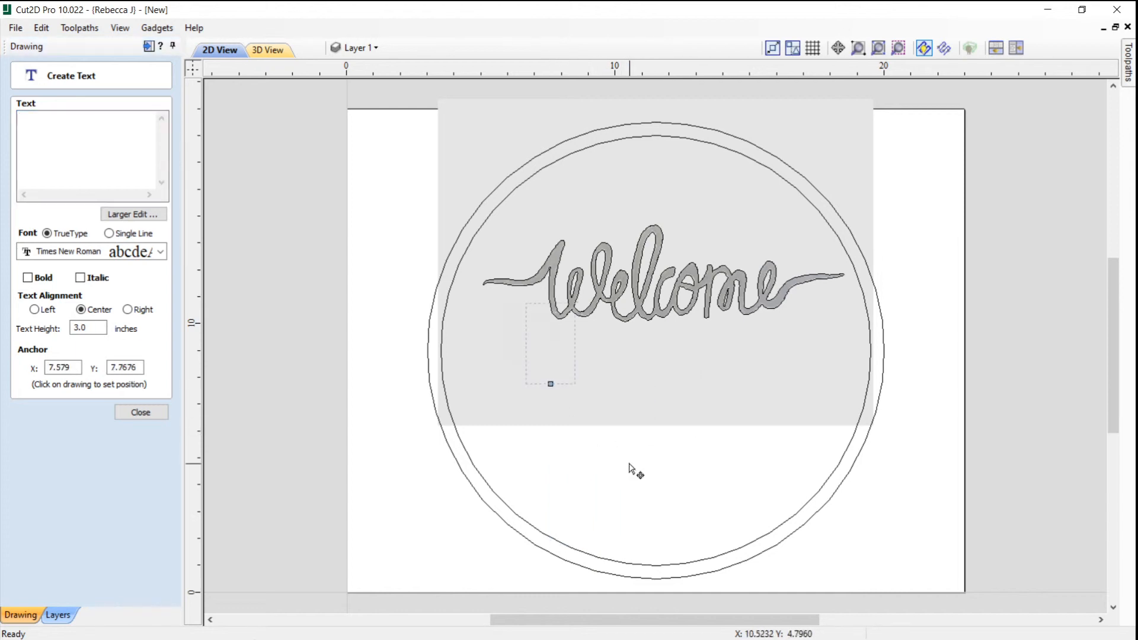
click(766, 456)
click(658, 431)
click(656, 489)
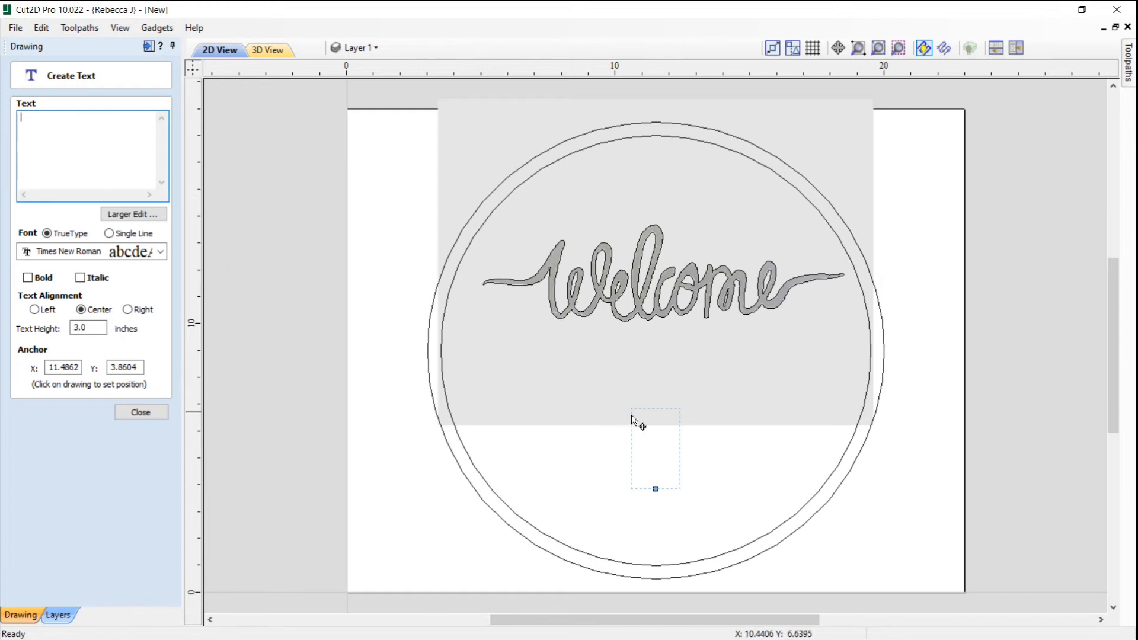
click(651, 370)
click(660, 390)
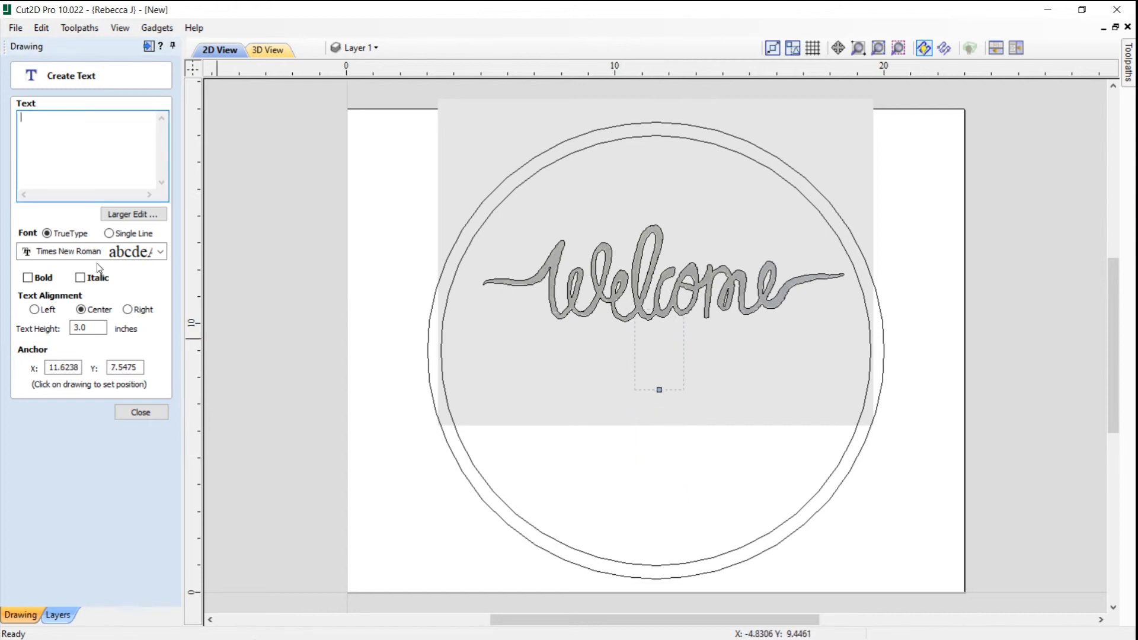
double_click(83, 327)
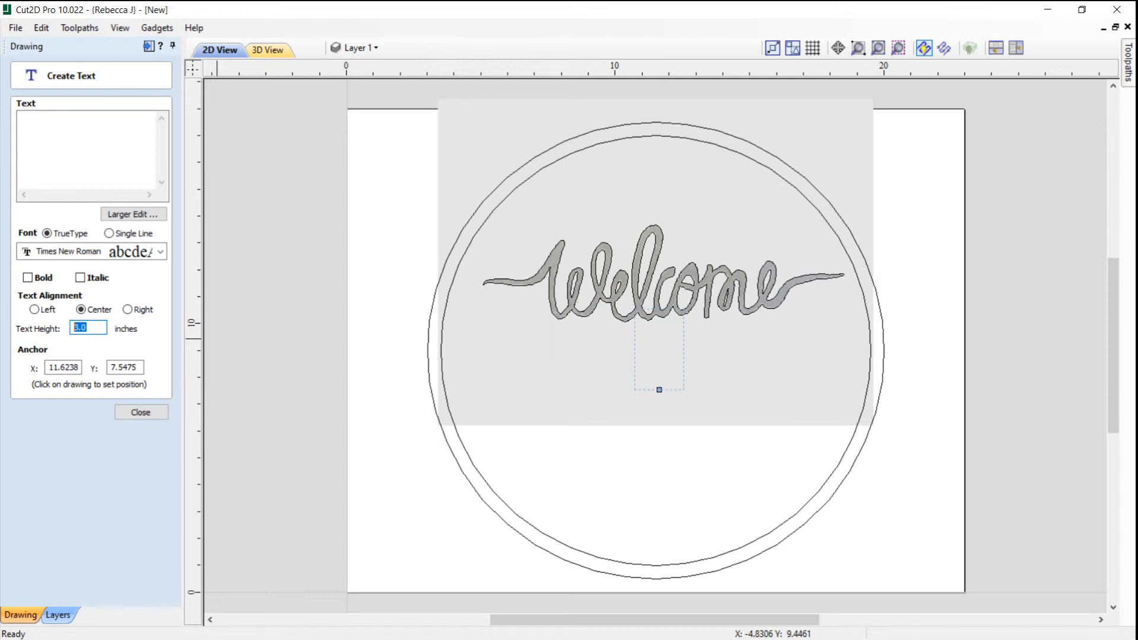
text(1)
click(660, 376)
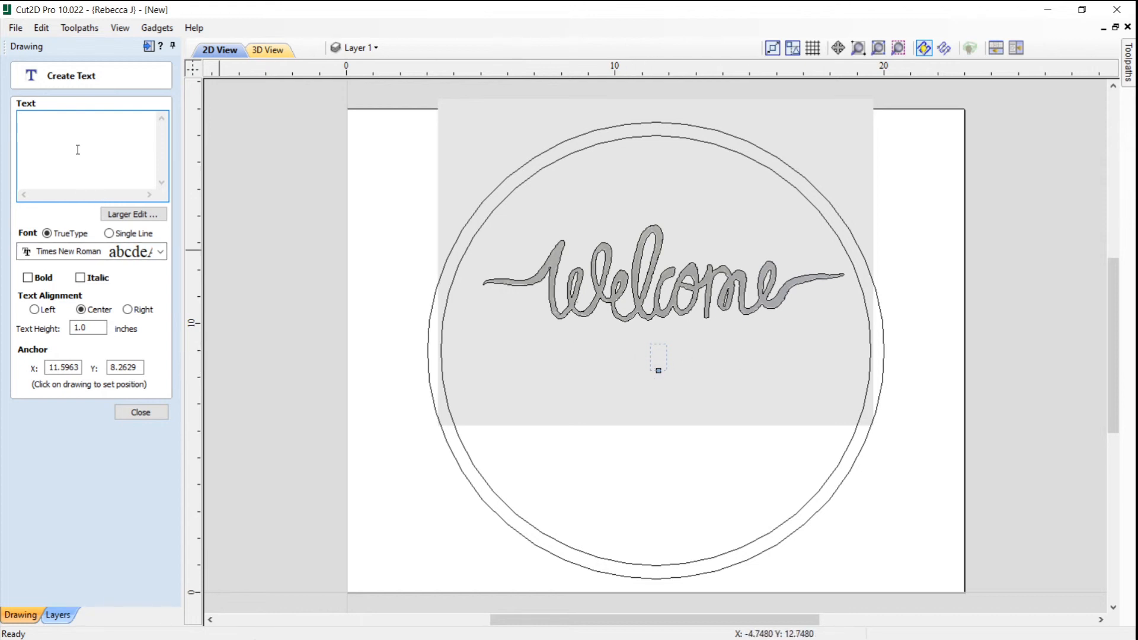
text(TO OUR)
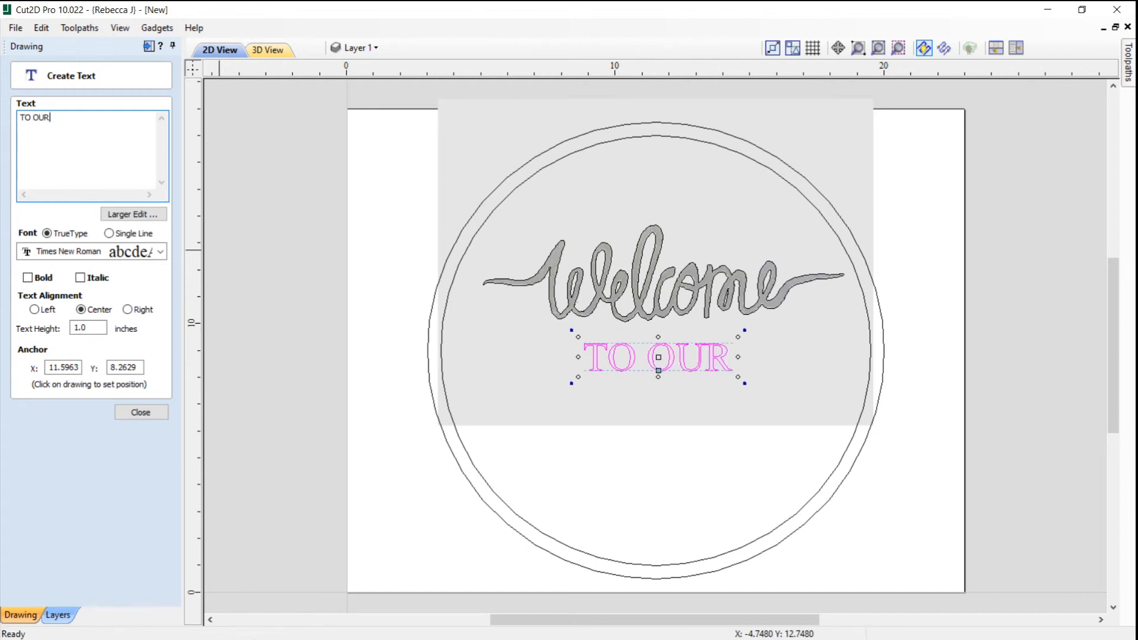
Try out TrueType fonts on the TO OUR text, from Arial Black through Bradley Hand ITC.
click(160, 251)
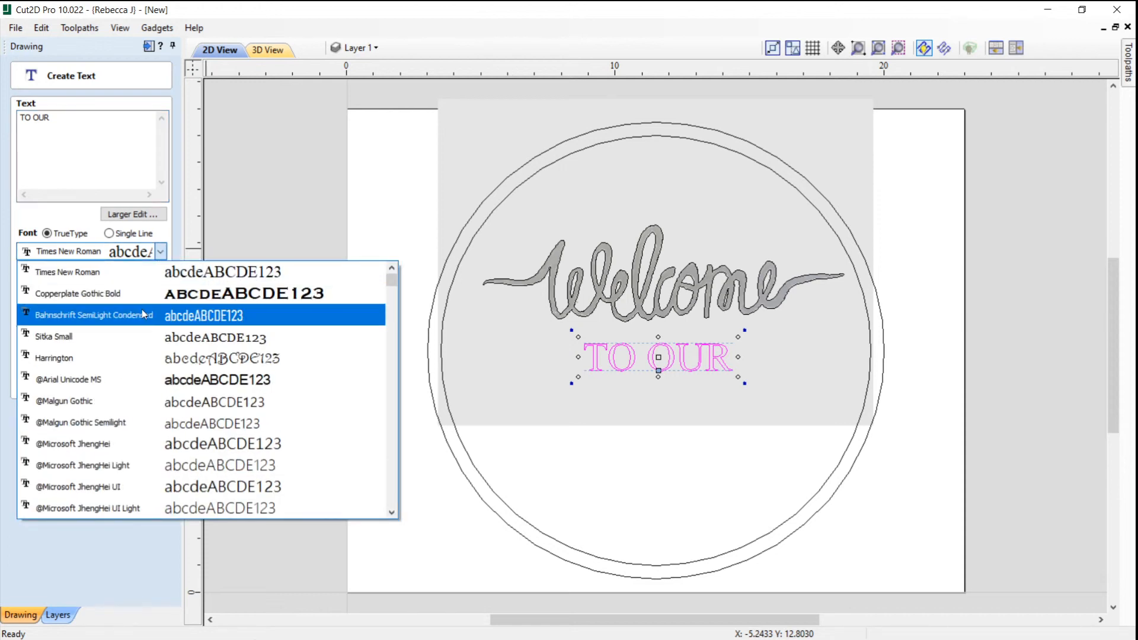
scroll(139, 362, down, 4)
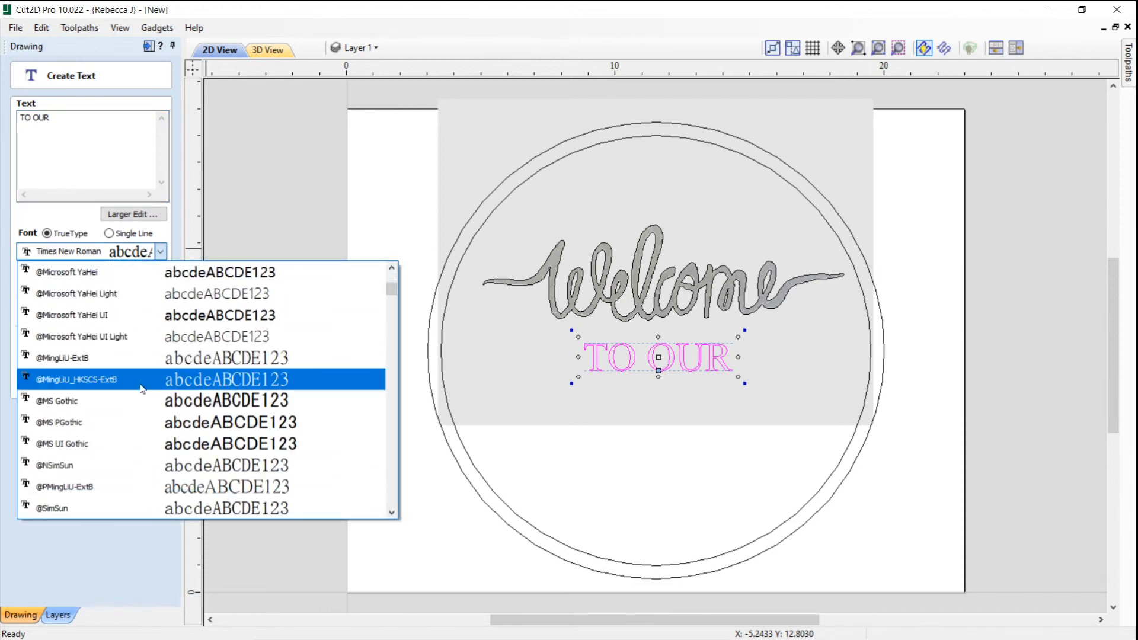
scroll(139, 379, down, 7)
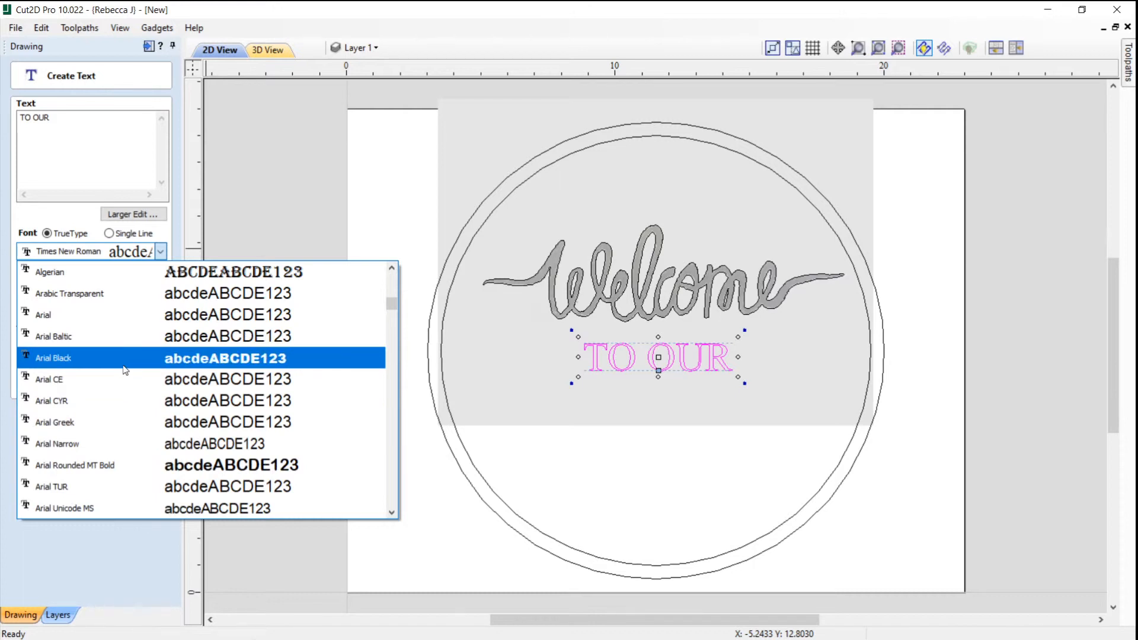
click(124, 363)
key(Down)
key(Down)
key(Down)
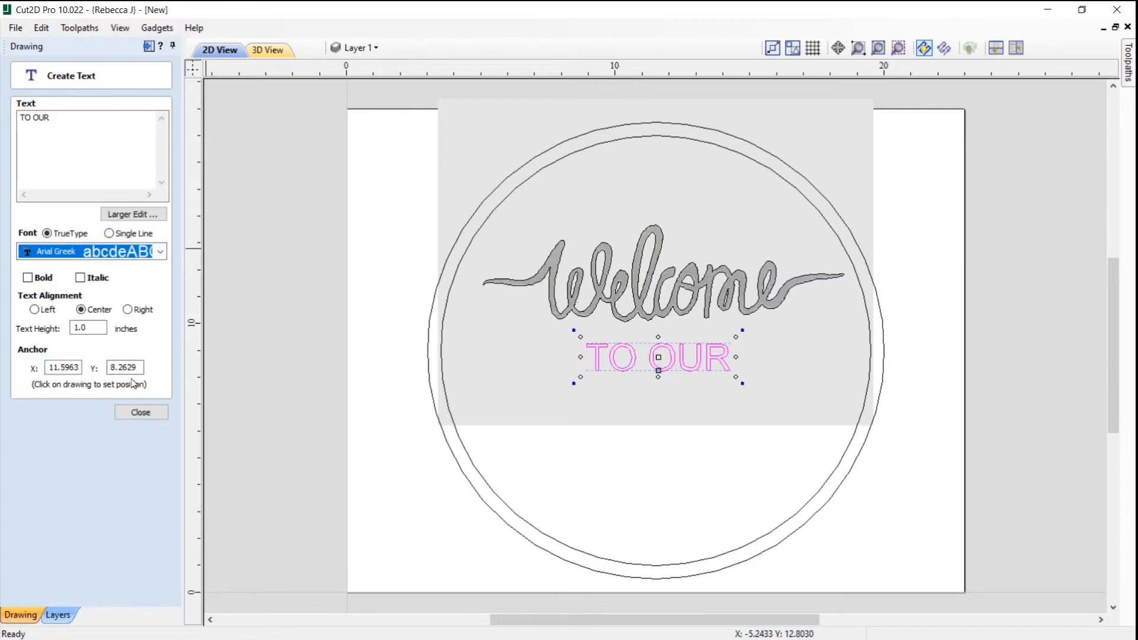
key(Down)
key(Down)
key(Down)
key(Down)
key(Down)
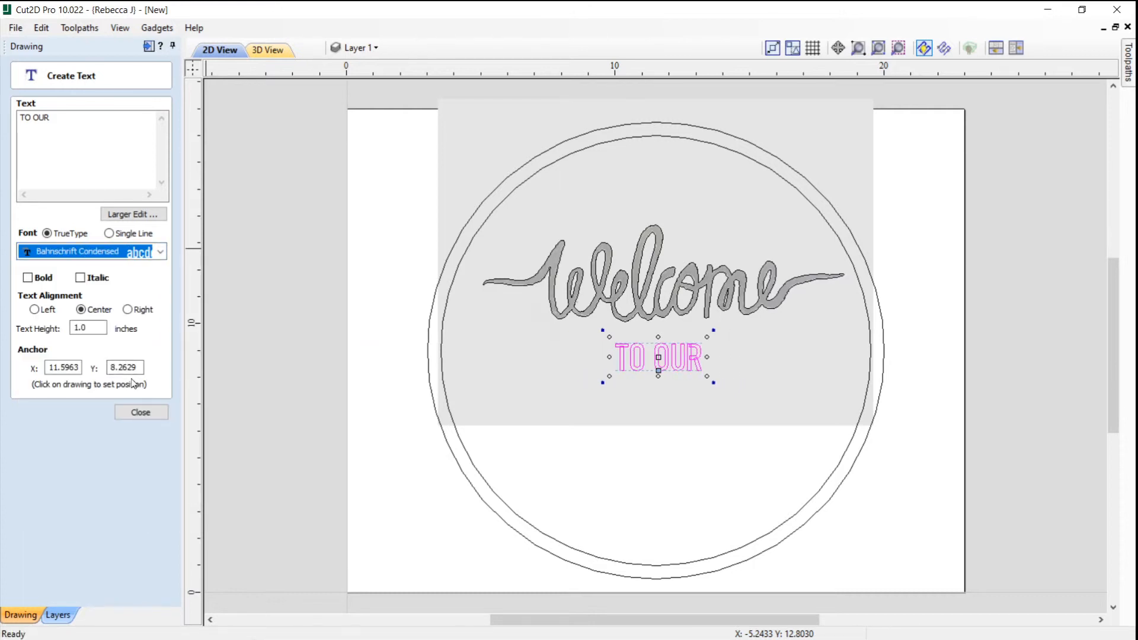
key(Down)
key(Down)
key(Down)
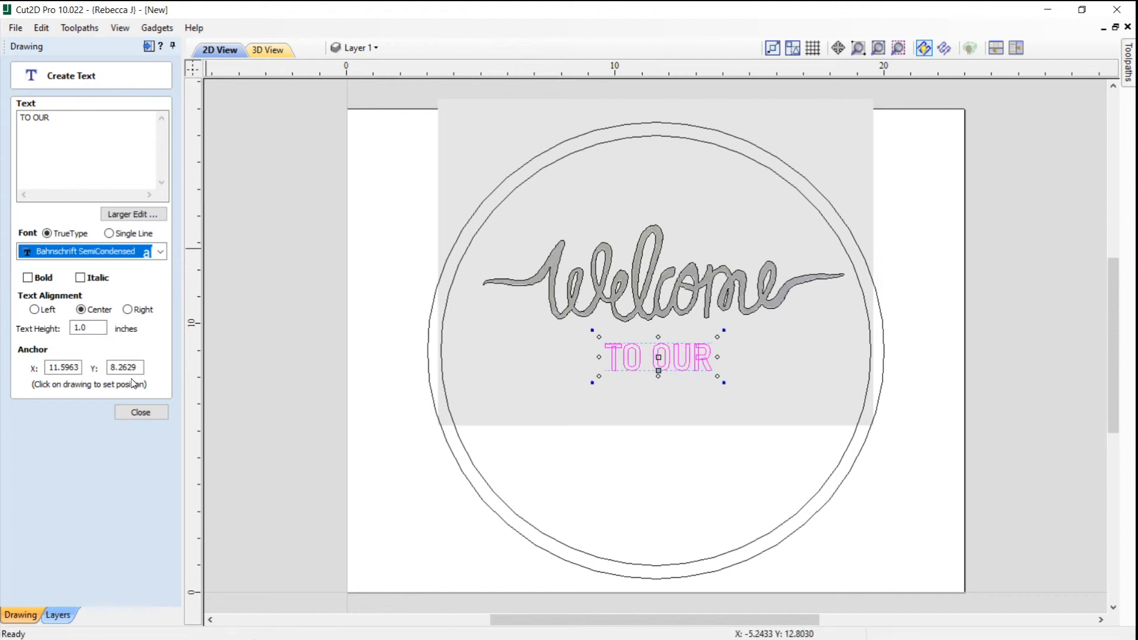
key(Down)
key(Down)
key(Down)
key(Down)
key(Down)
key(Down)
key(Down)
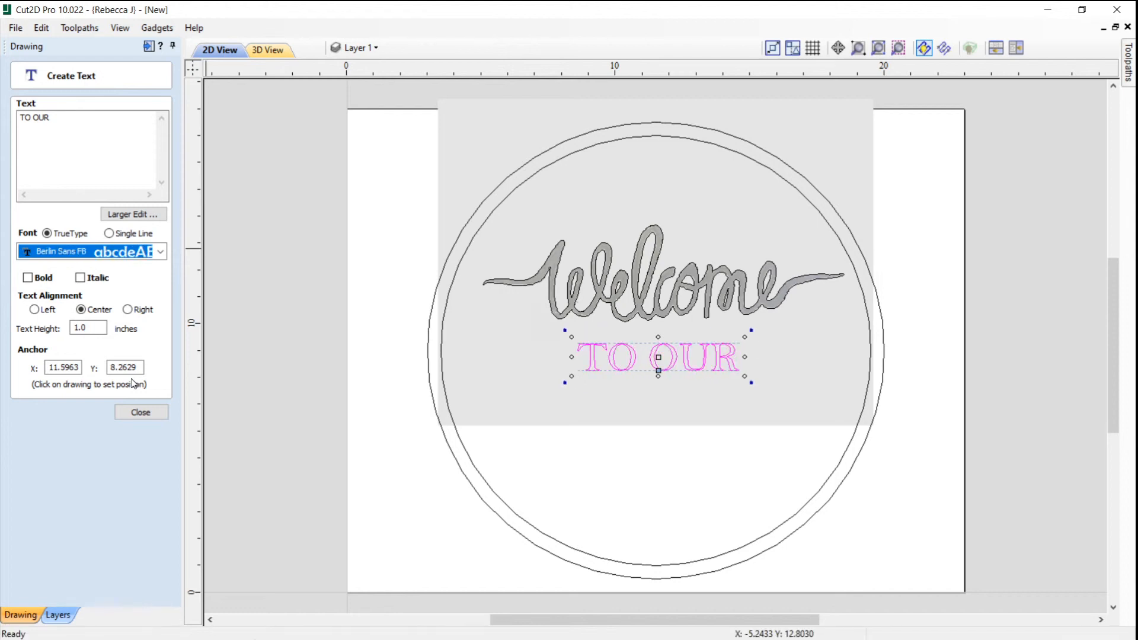
key(Down)
key(Down)
key(Down)
key(Down)
key(Down)
key(Down)
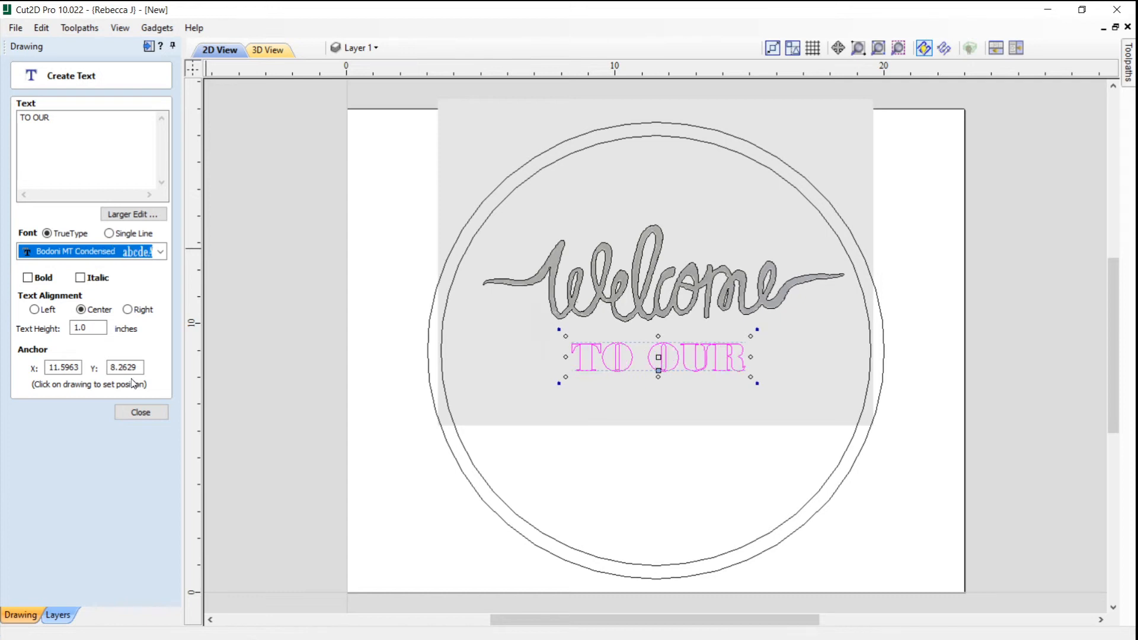
key(Down)
key(Down)
key(Down)
key(Down)
key(Down)
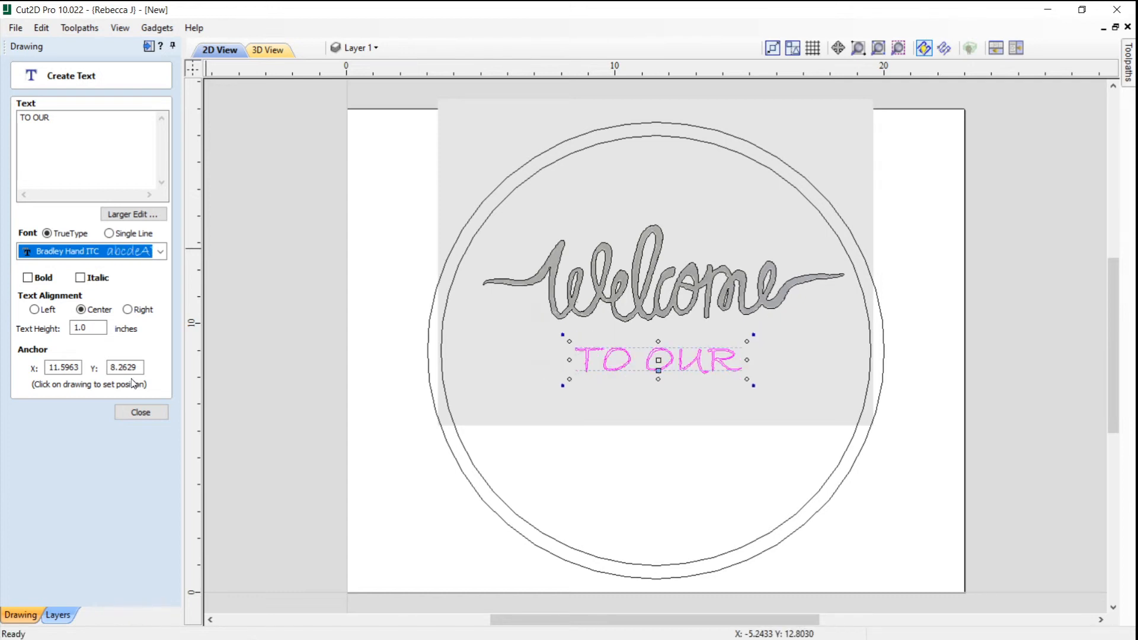
Set the font of the TO OUR text to Copperplate Gothic Bold.
click(160, 251)
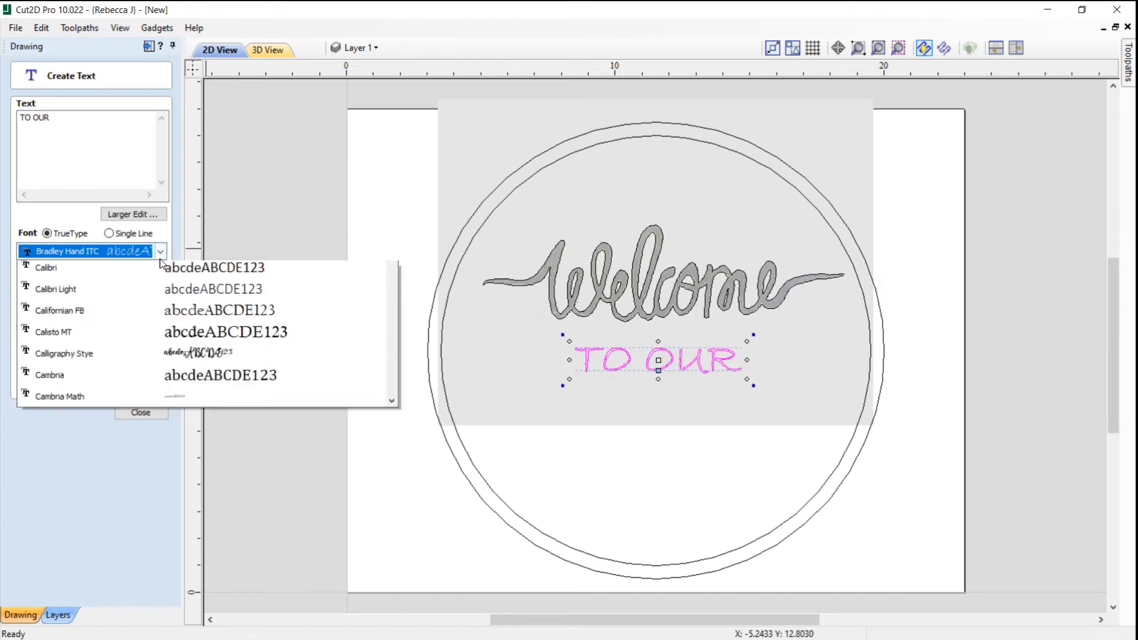
drag(392, 330, 388, 268)
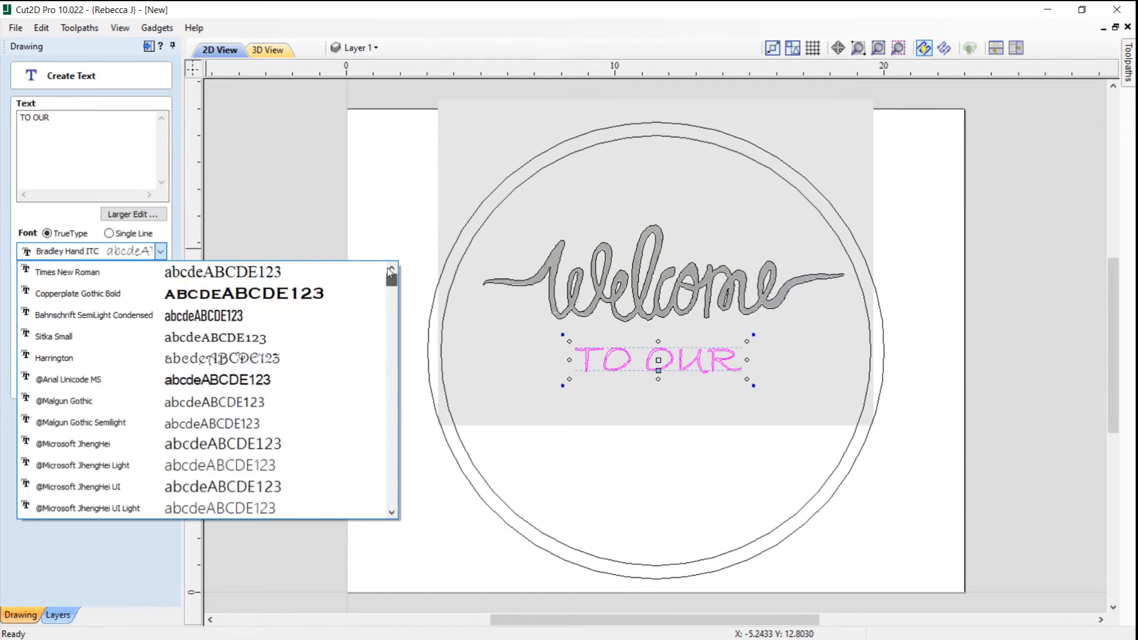
click(129, 292)
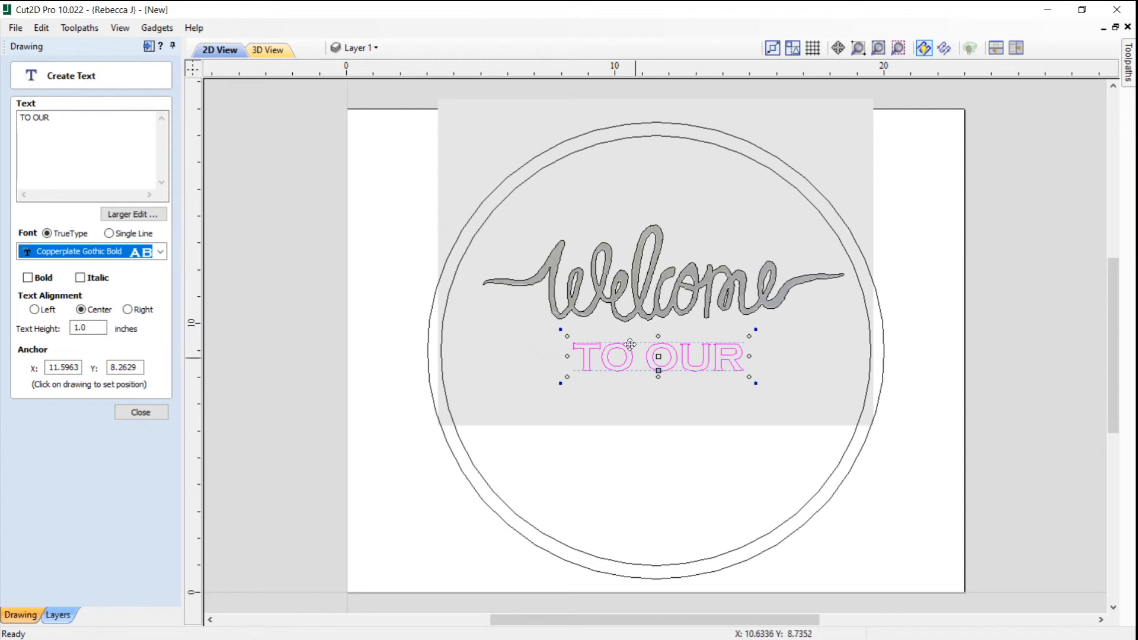
Add a separate centred text "HOME" below TO OUR at 3 inches height, anchored at about X 11.38, Y 3.70.
click(688, 463)
click(644, 466)
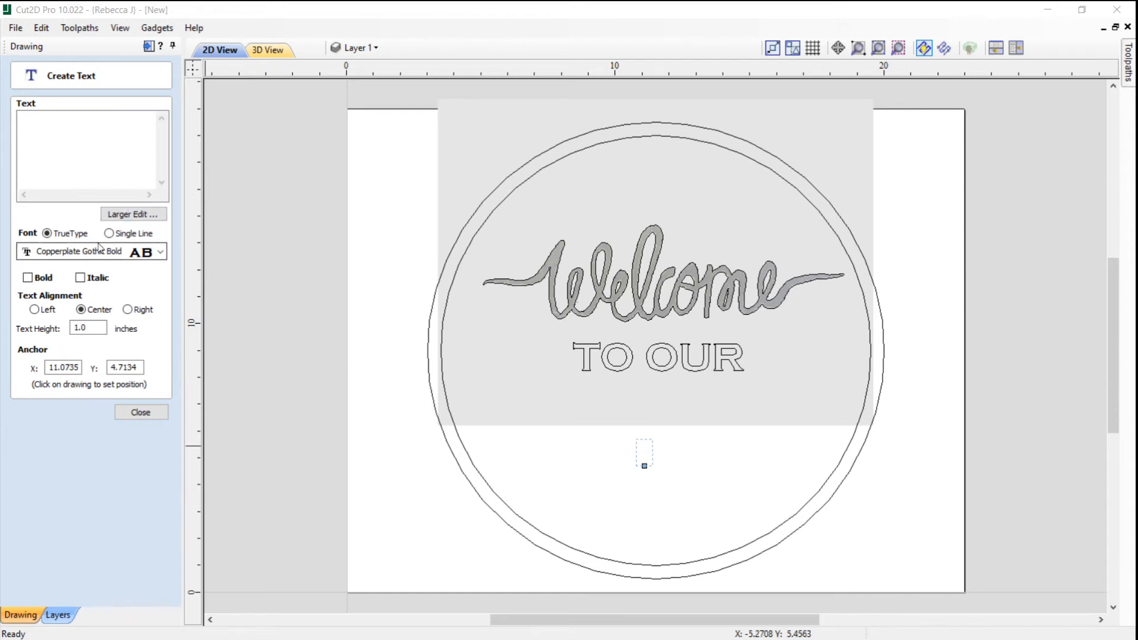
double_click(87, 328)
text(3)
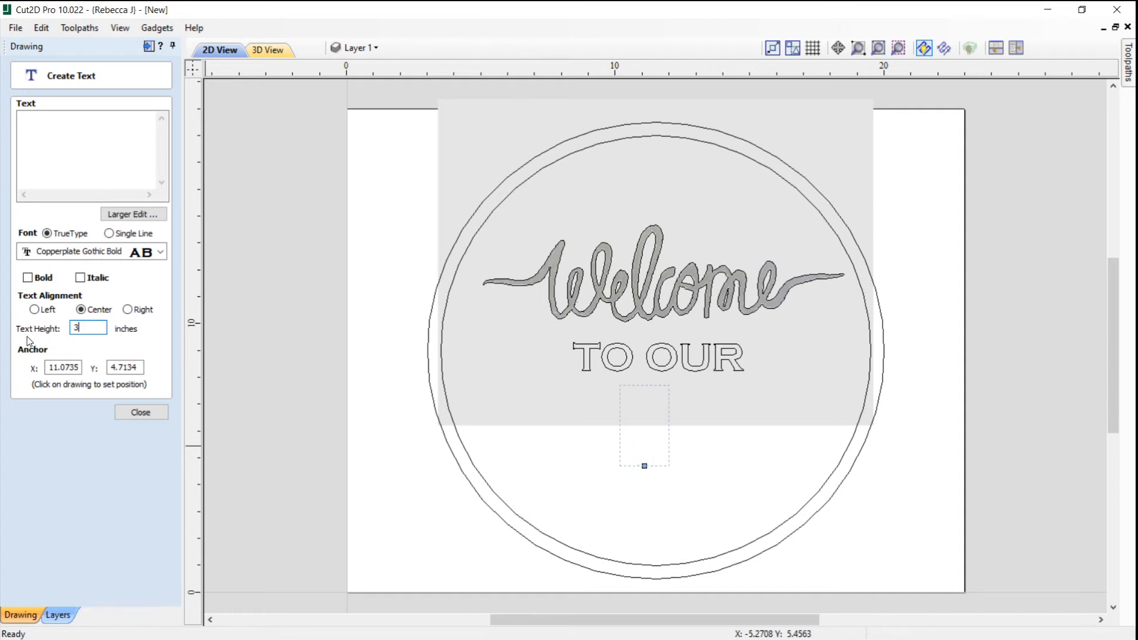
click(653, 493)
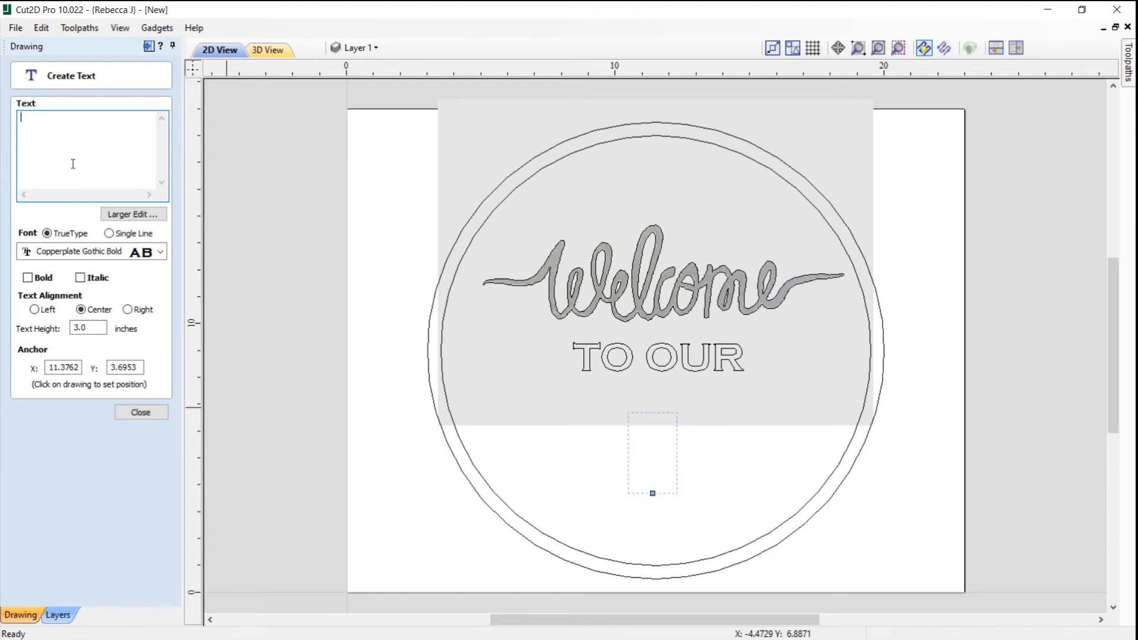
text(HOME)
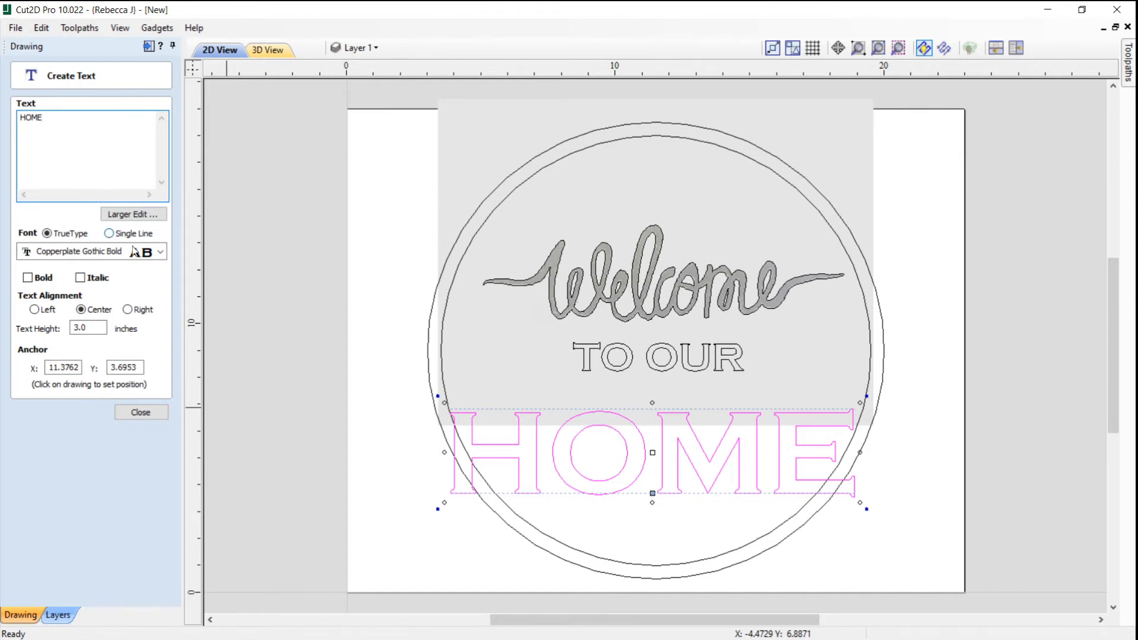
Set the font of the HOME text to Times New Roman and finish creating text.
click(153, 256)
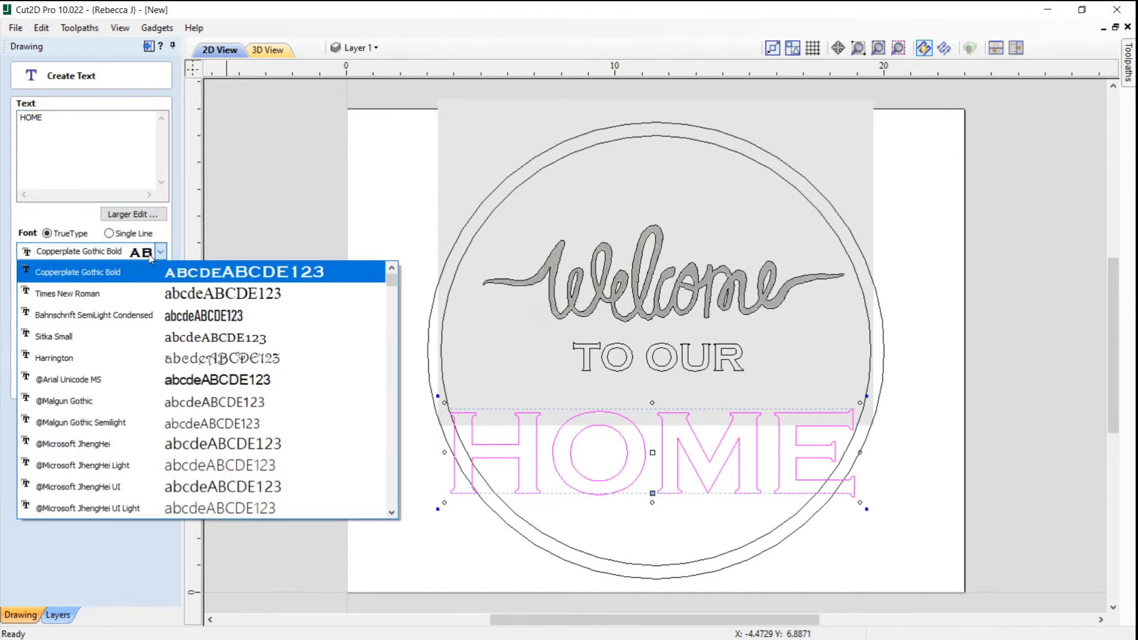
click(108, 292)
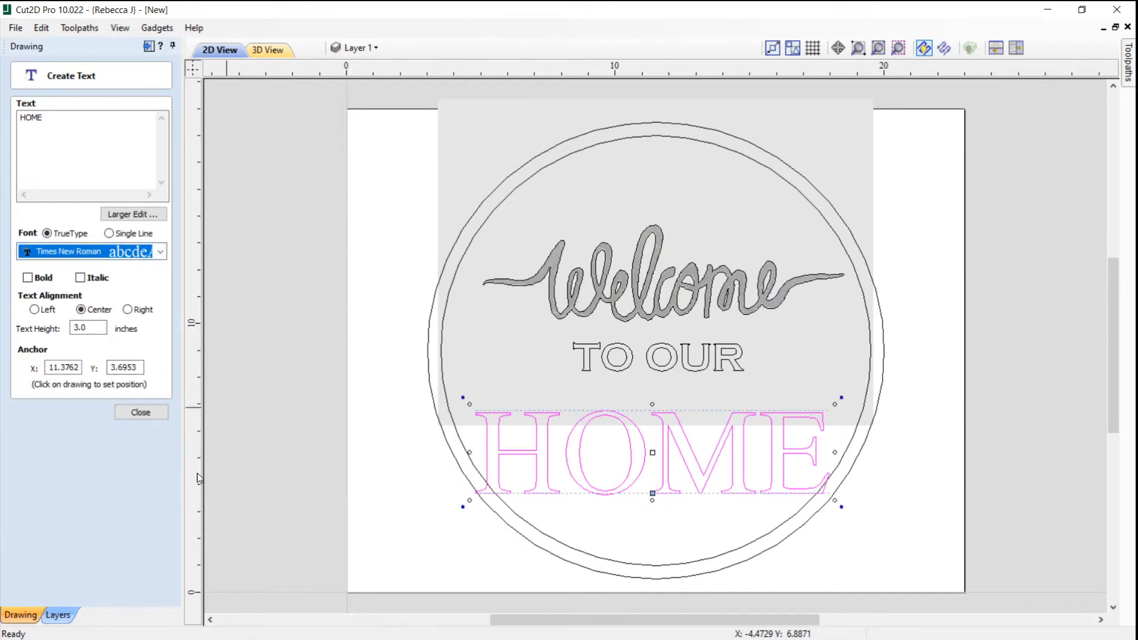
scroll(199, 479, up, 1)
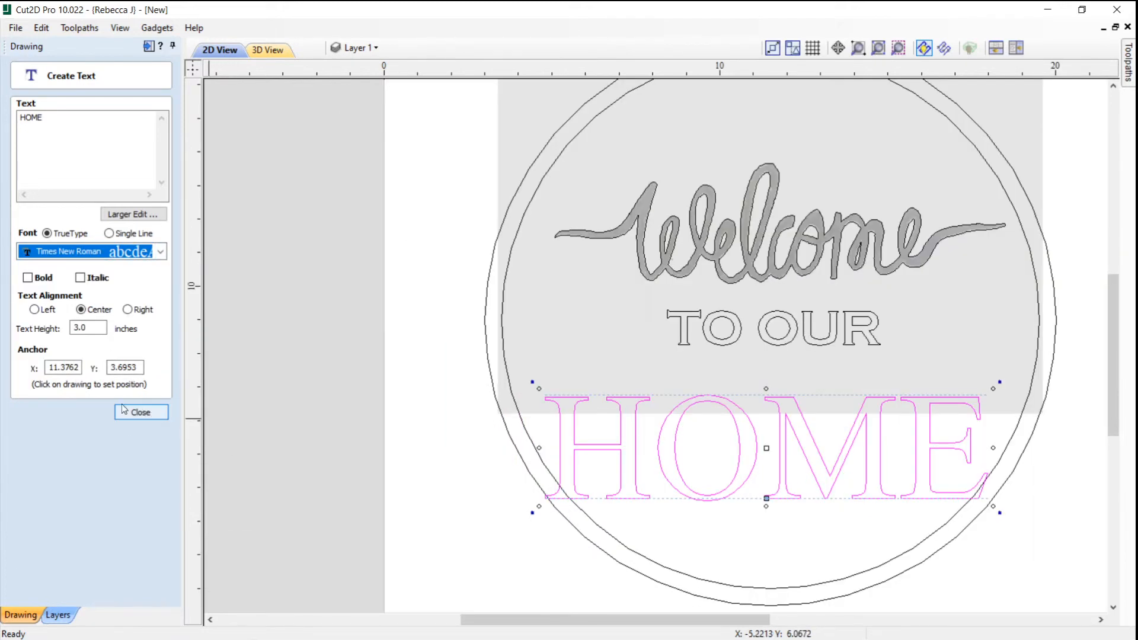
click(123, 413)
click(381, 448)
scroll(276, 410, down, 2)
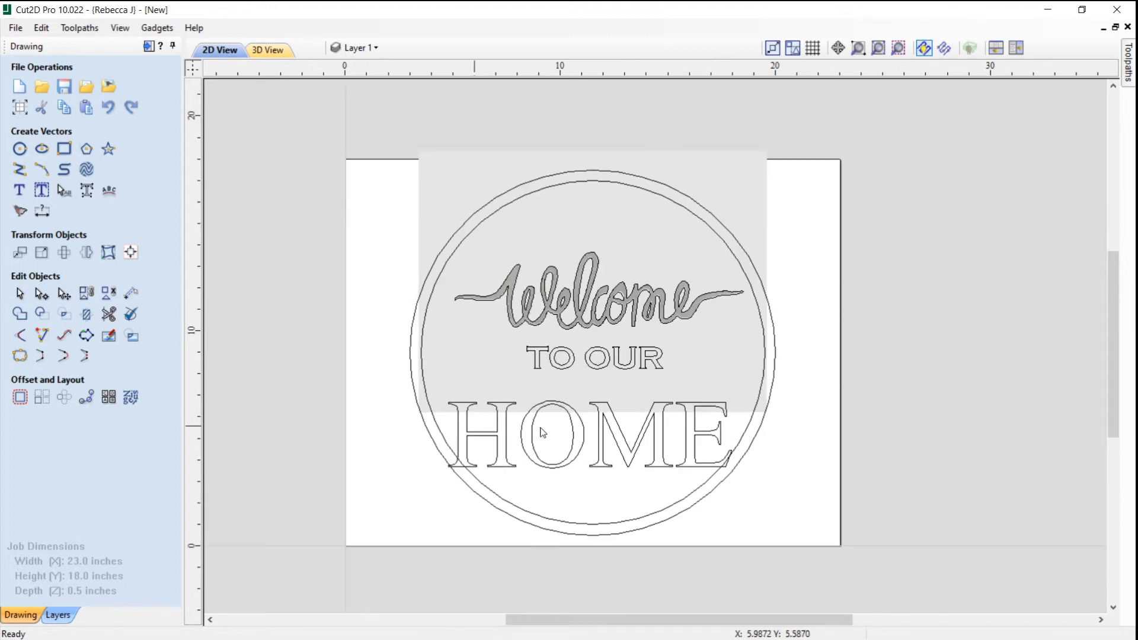
Nudge the TO OUR text slightly up and to the left, closer to the Welcome lettering.
click(607, 350)
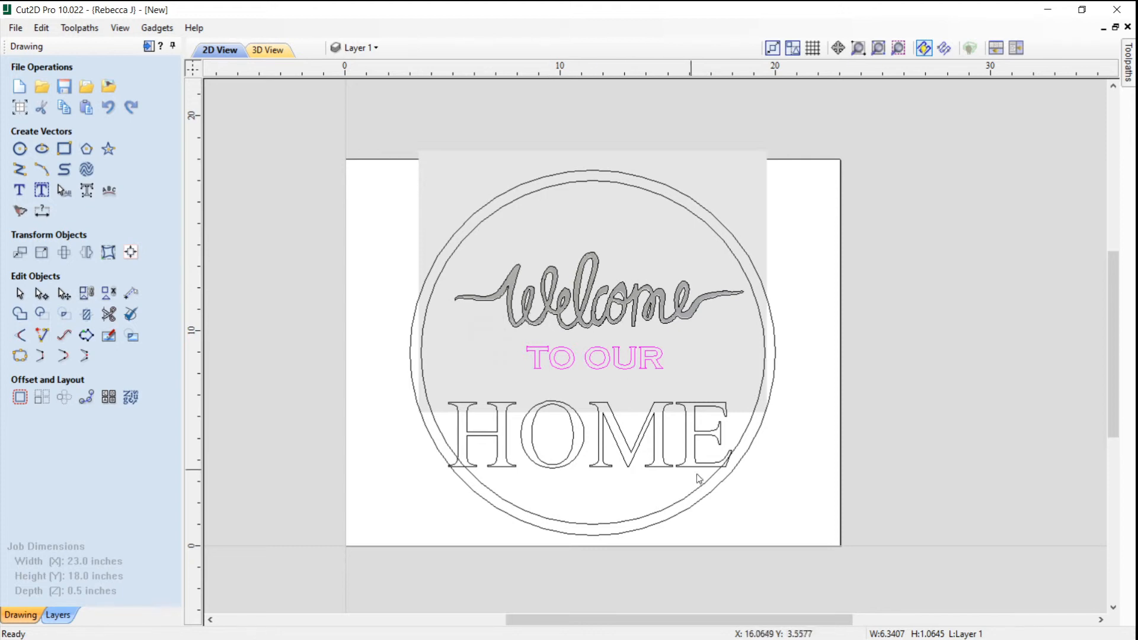
click(596, 360)
key(Up)
key(Up)
key(Left)
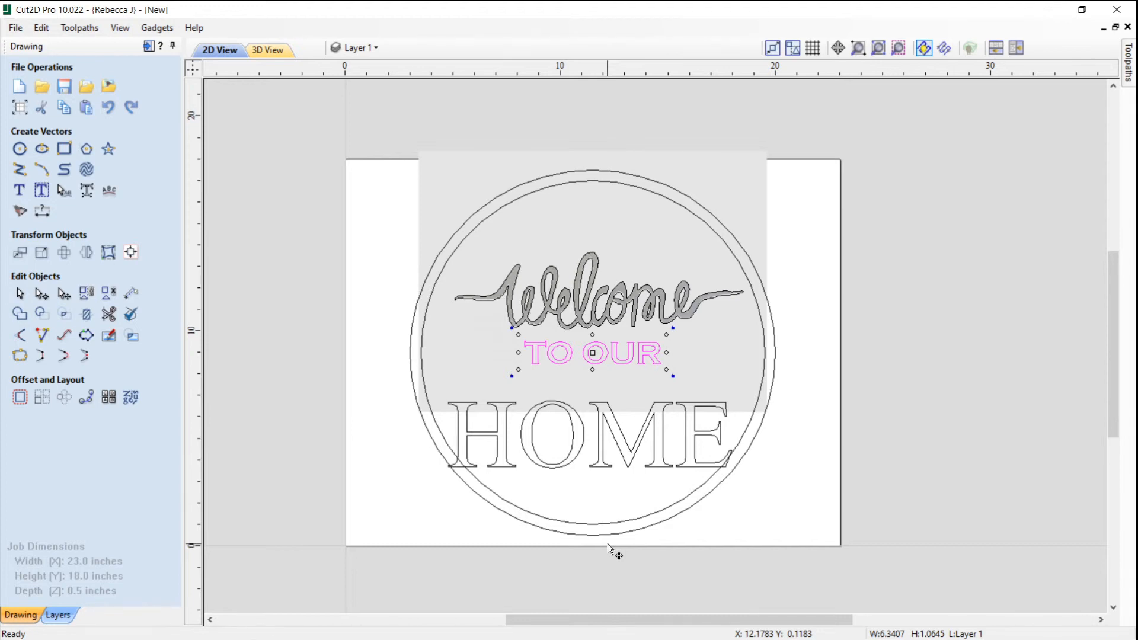
Move the HOME text up to sit just below TO OUR and slightly to the right, inside the inner circle.
key(Tab)
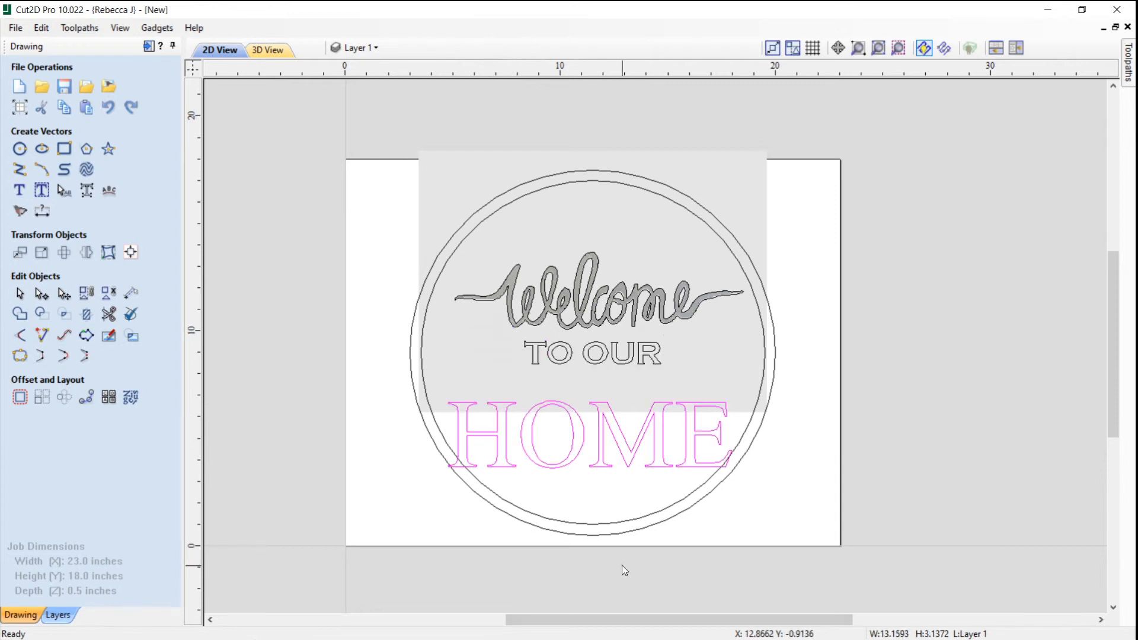
key(Up)
key(Up)
key(Up)
key(Up)
key(Up)
key(Up)
key(Up)
key(Up)
key(Up)
key(Up)
key(Up)
key(Up)
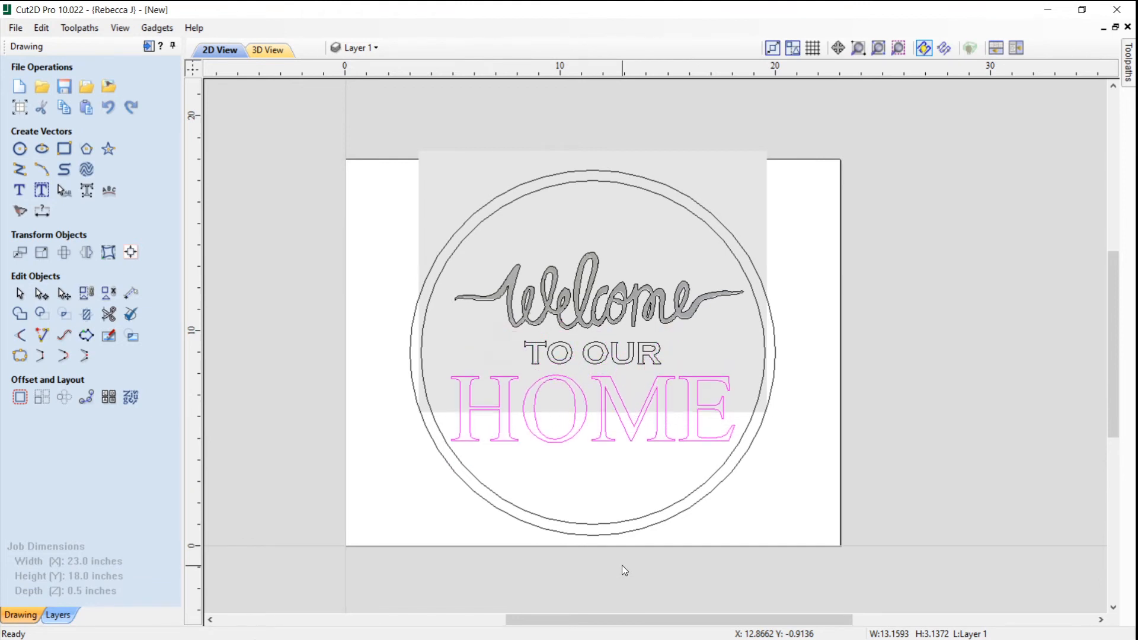
click(622, 565)
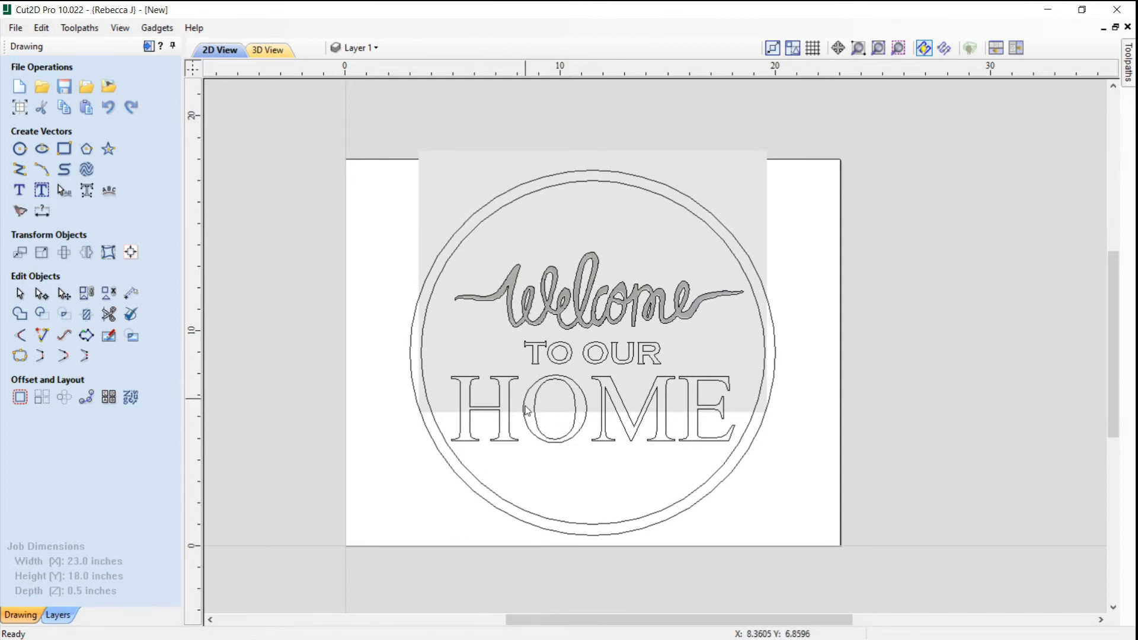
Convert the HOME text to curves.
click(587, 411)
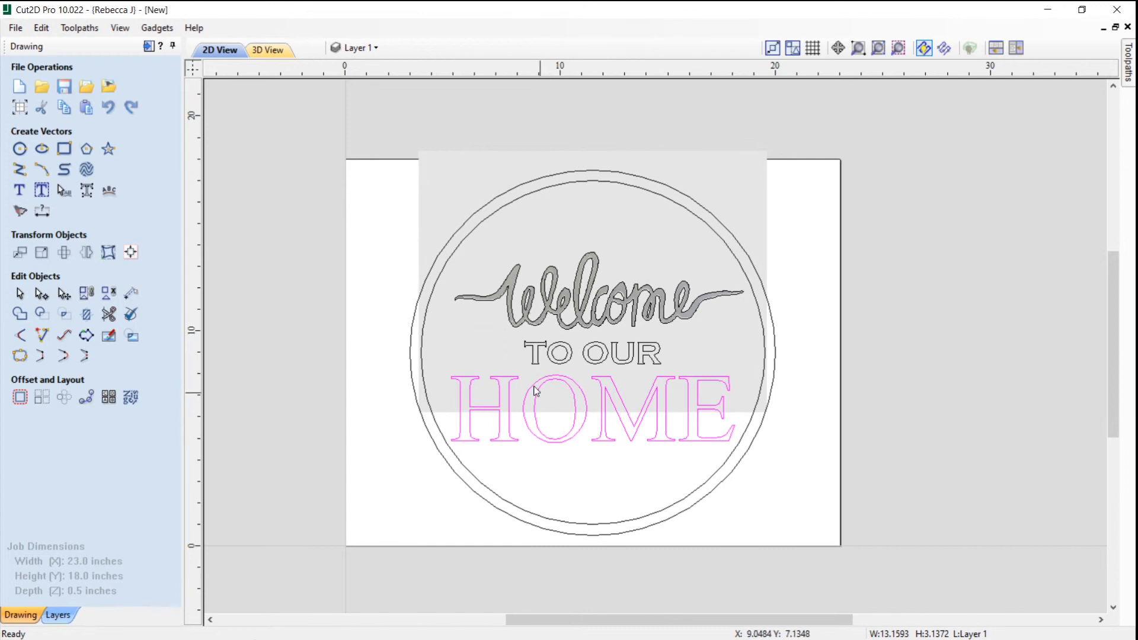
right_click(577, 408)
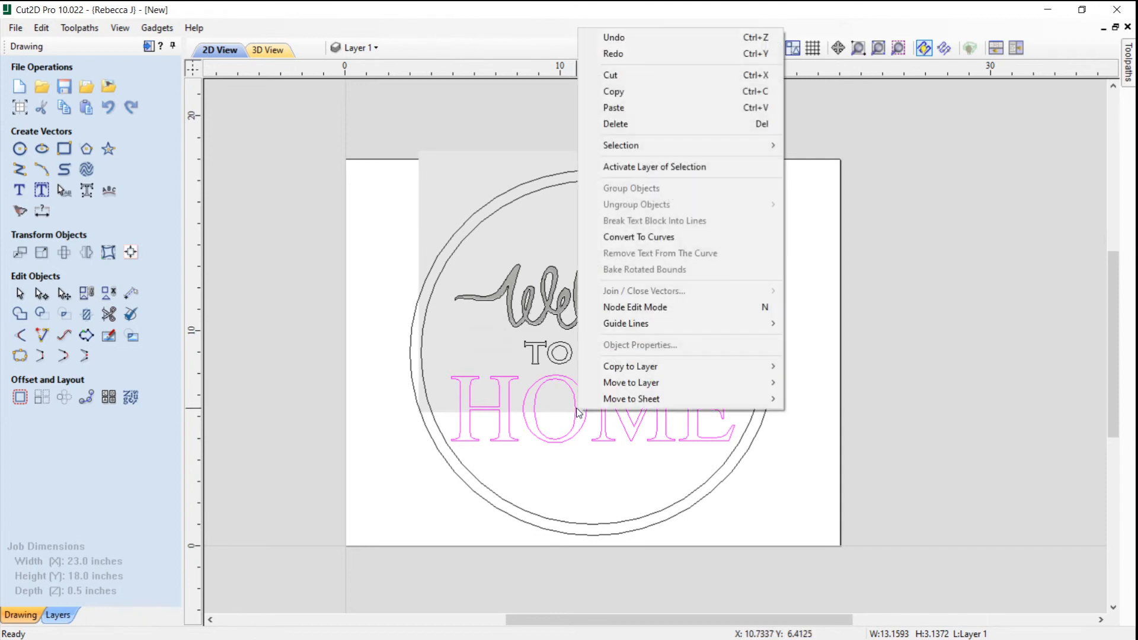
click(674, 239)
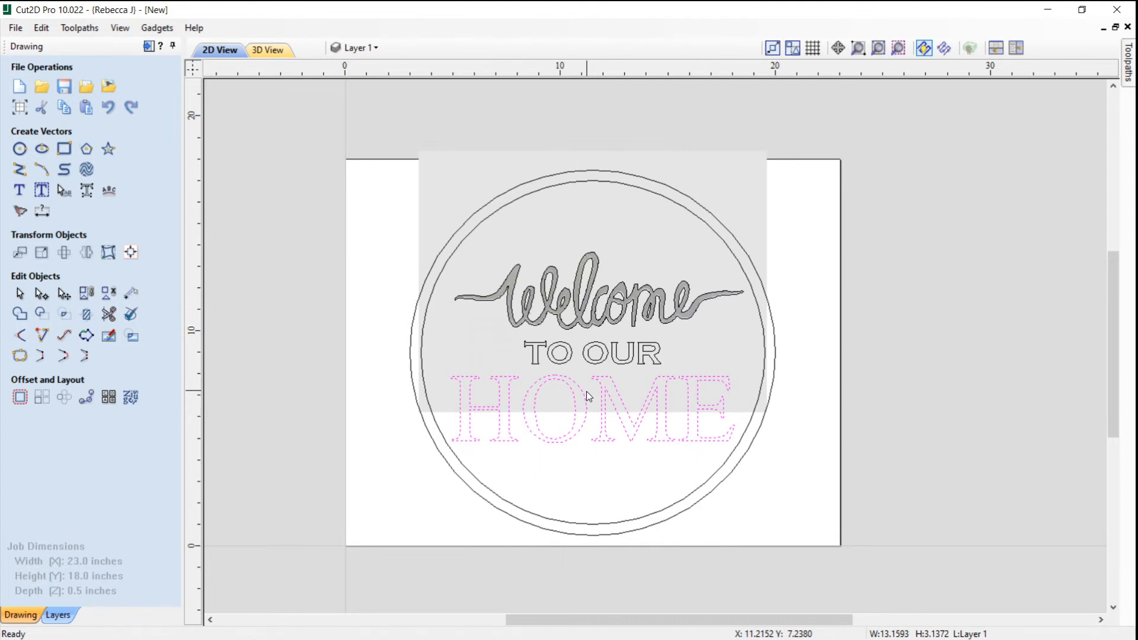
Delete the inner contour of the O in HOME.
click(589, 461)
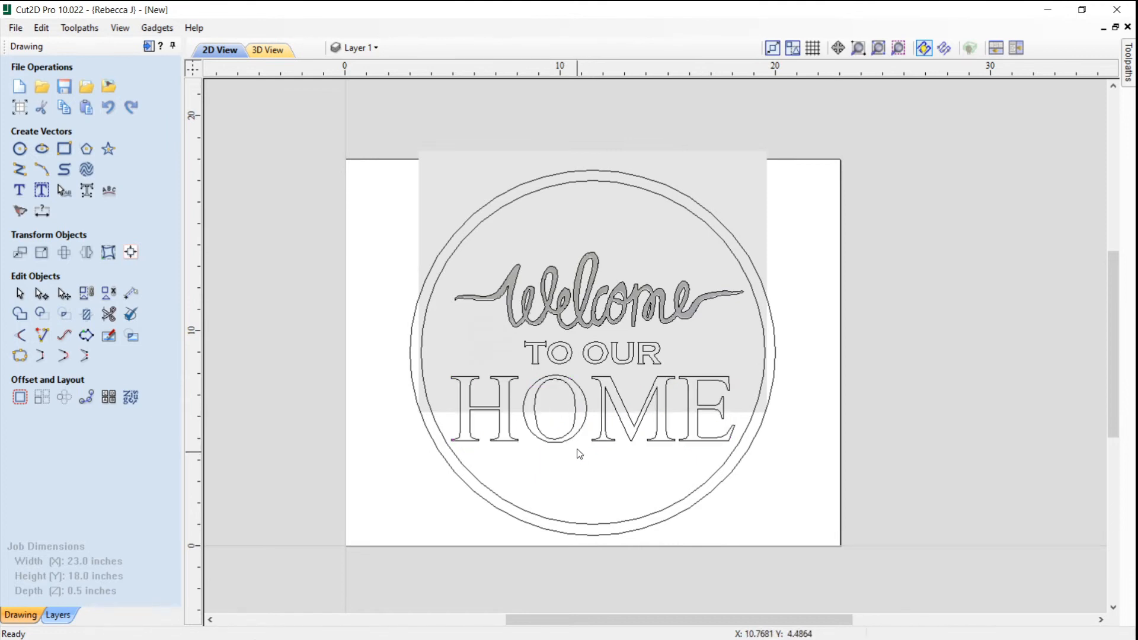
click(575, 421)
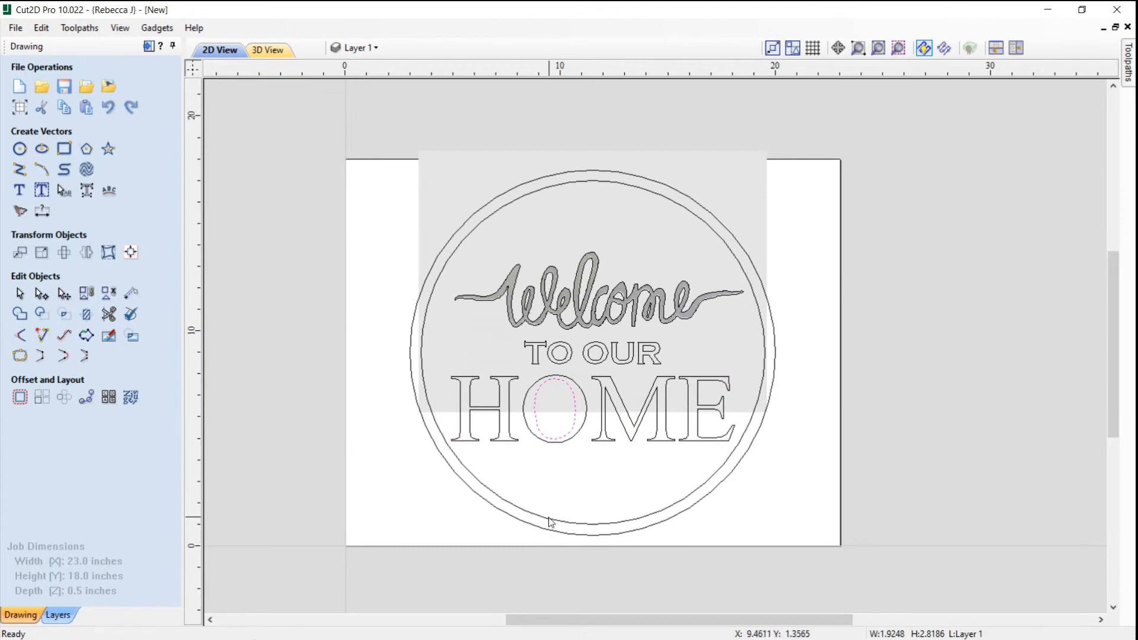
key(Delete)
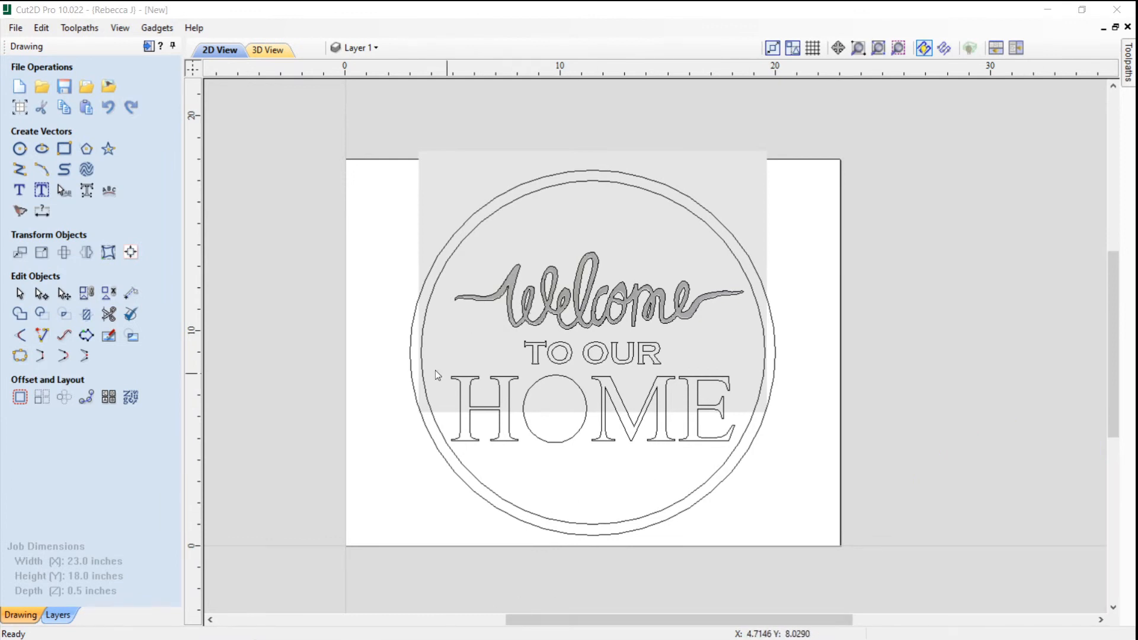
Draw a 0.7-inch diameter circle at the center of the O in HOME, at X 9.7417, Y 6.3856.
click(19, 149)
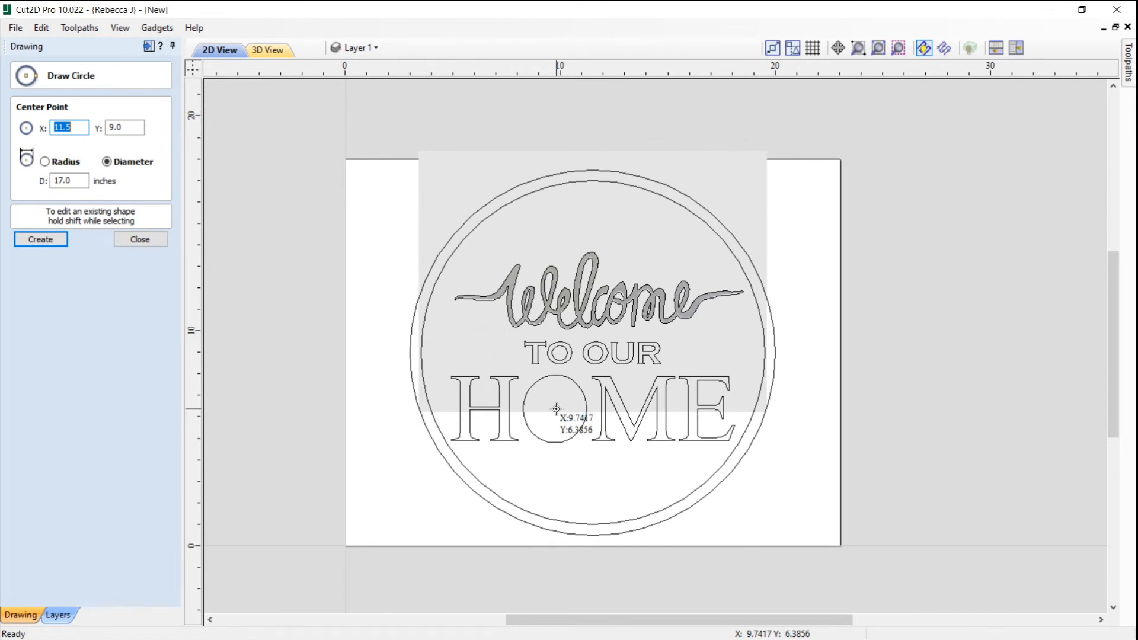
click(556, 409)
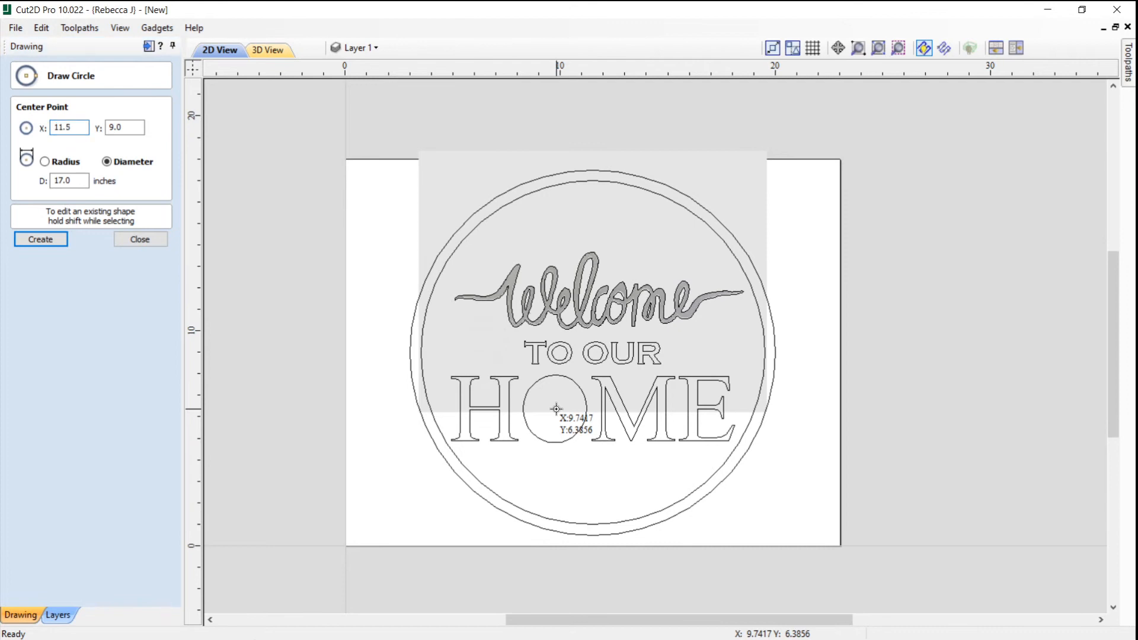
drag(556, 409, 563, 421)
text(0.7)
key(Return)
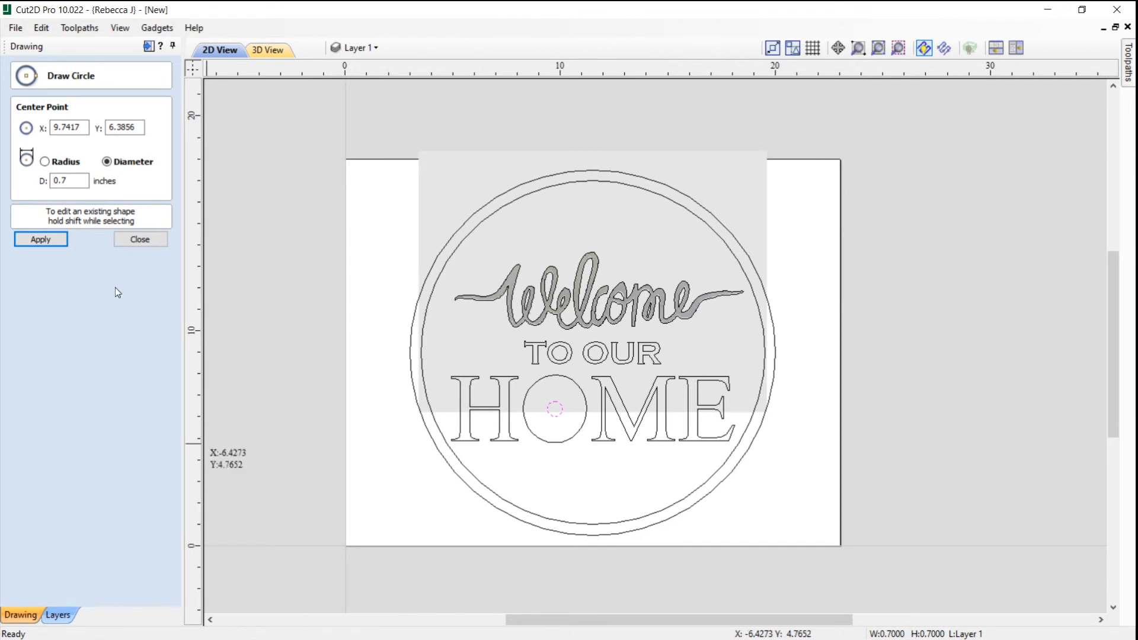
key(Escape)
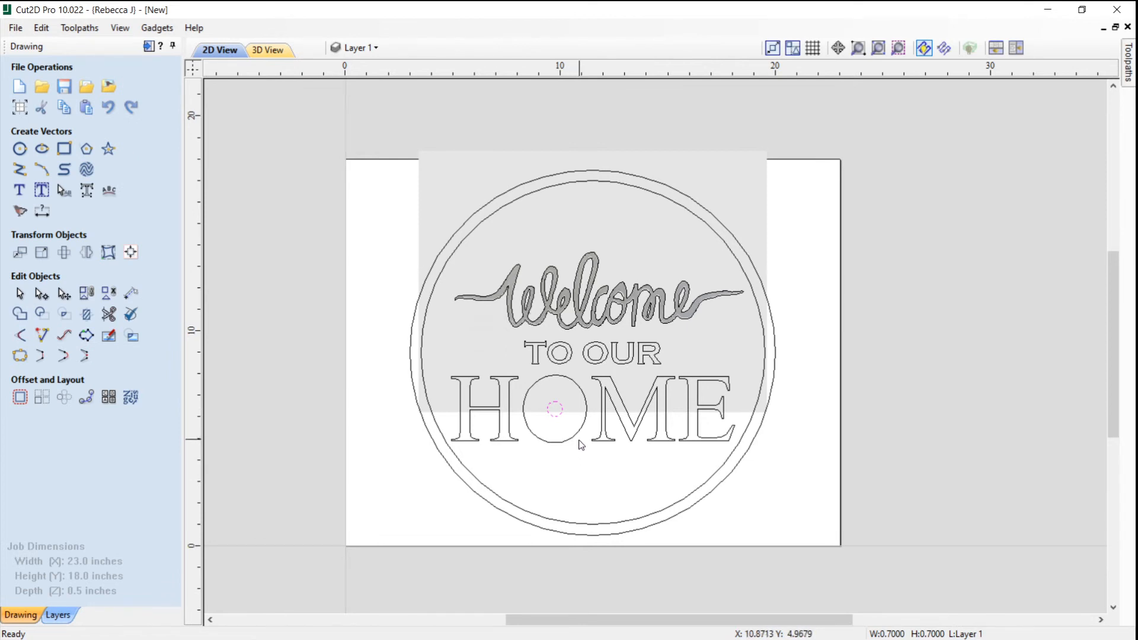
Copy the O outline and its small center circle together to the empty area left of the board.
shift+click(553, 443)
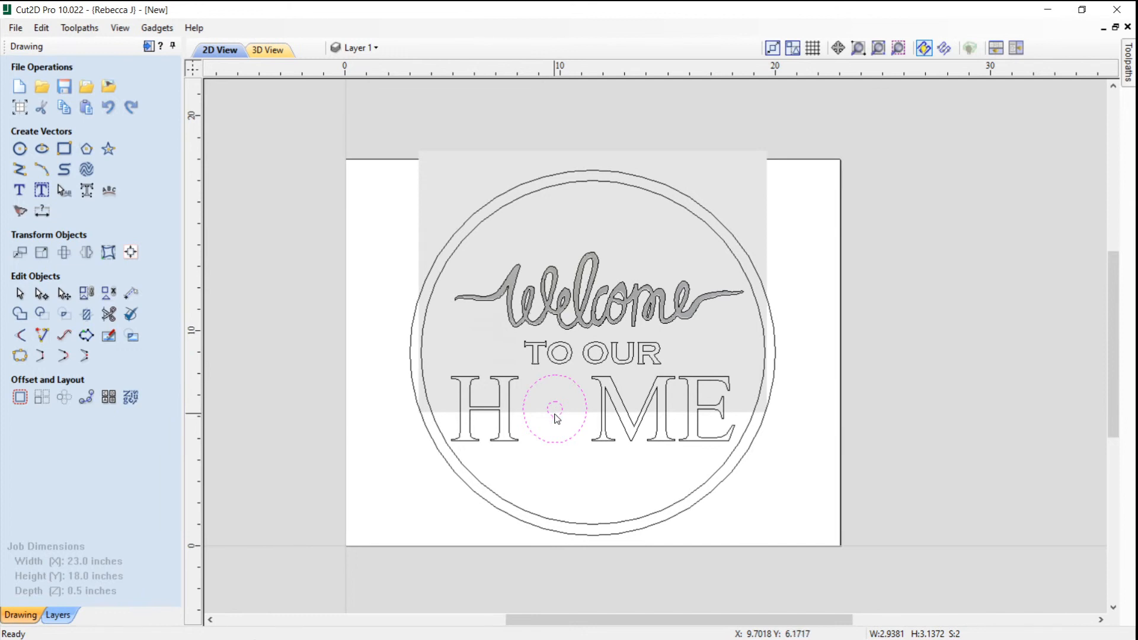
click(569, 383)
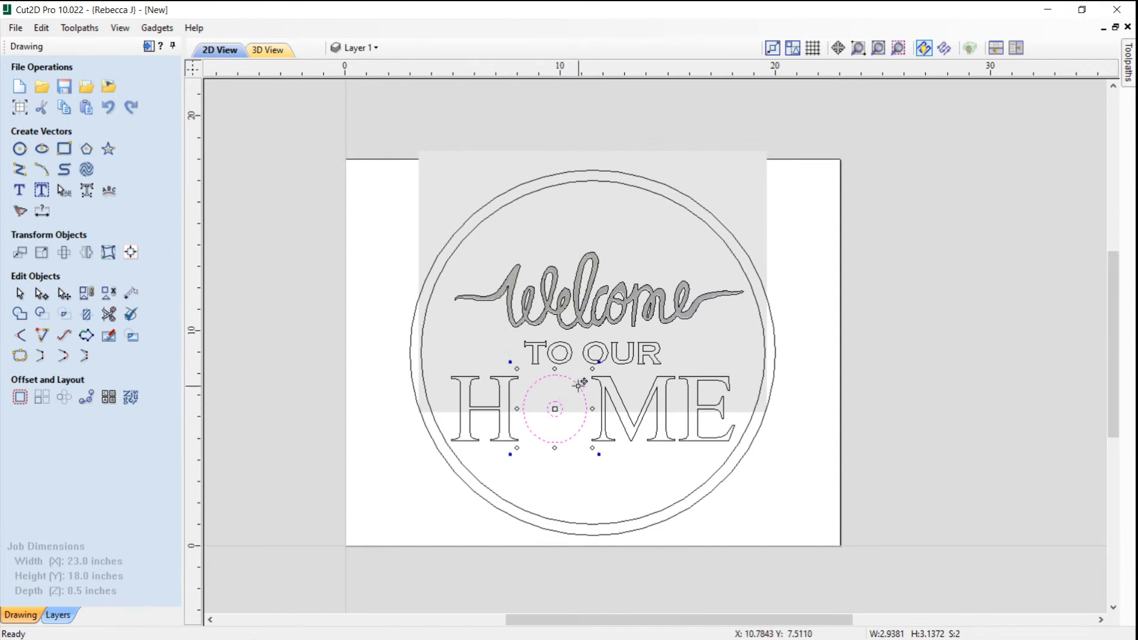
drag(575, 385, 328, 386)
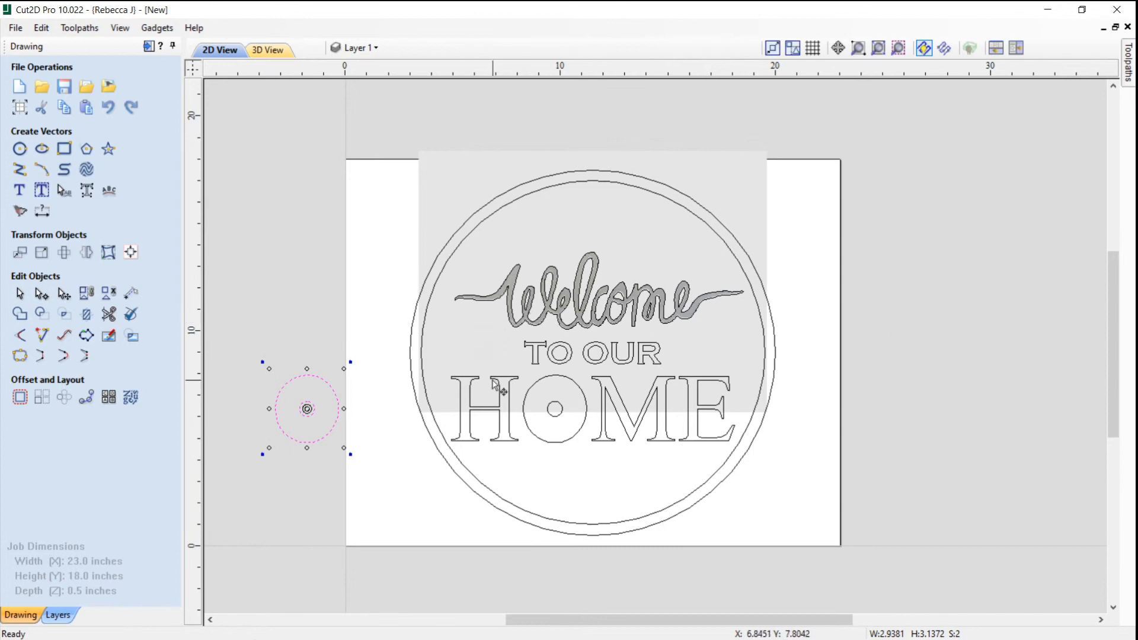
click(281, 435)
scroll(279, 432, up, 1)
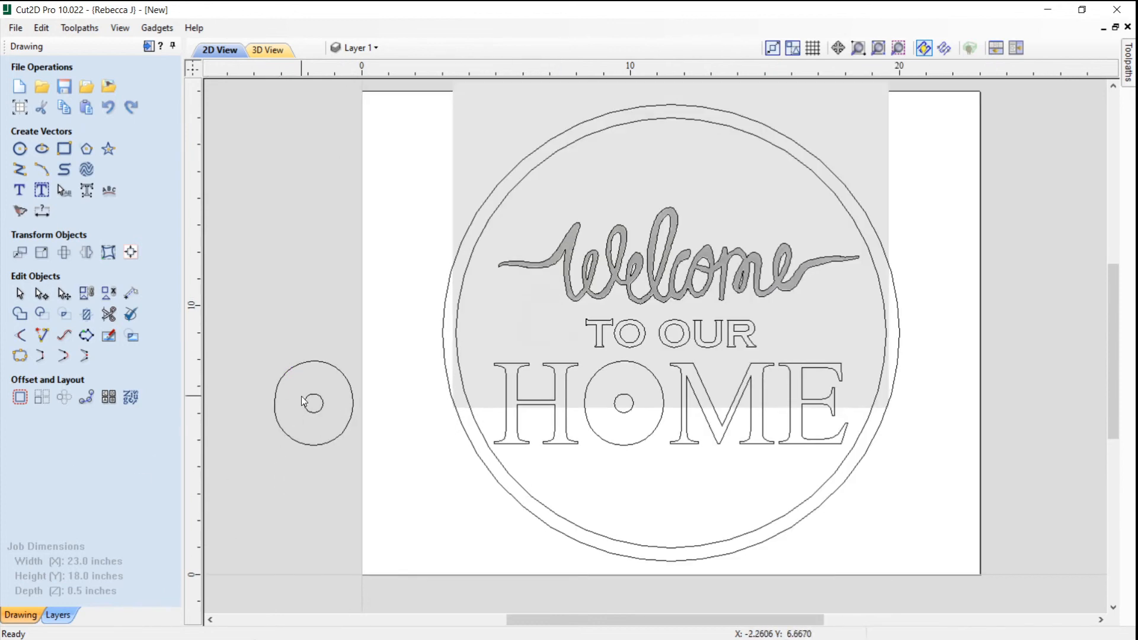
Draw a circle about 1.49 inches in diameter over the upper left part of the copied O.
click(316, 362)
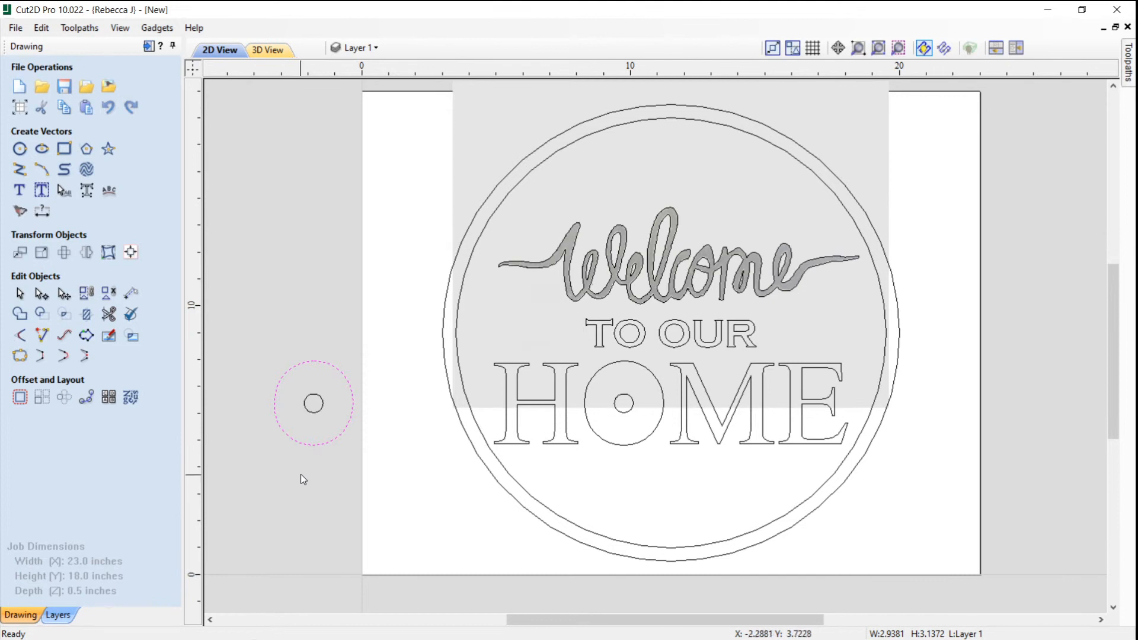
click(20, 150)
scroll(247, 397, up, 4)
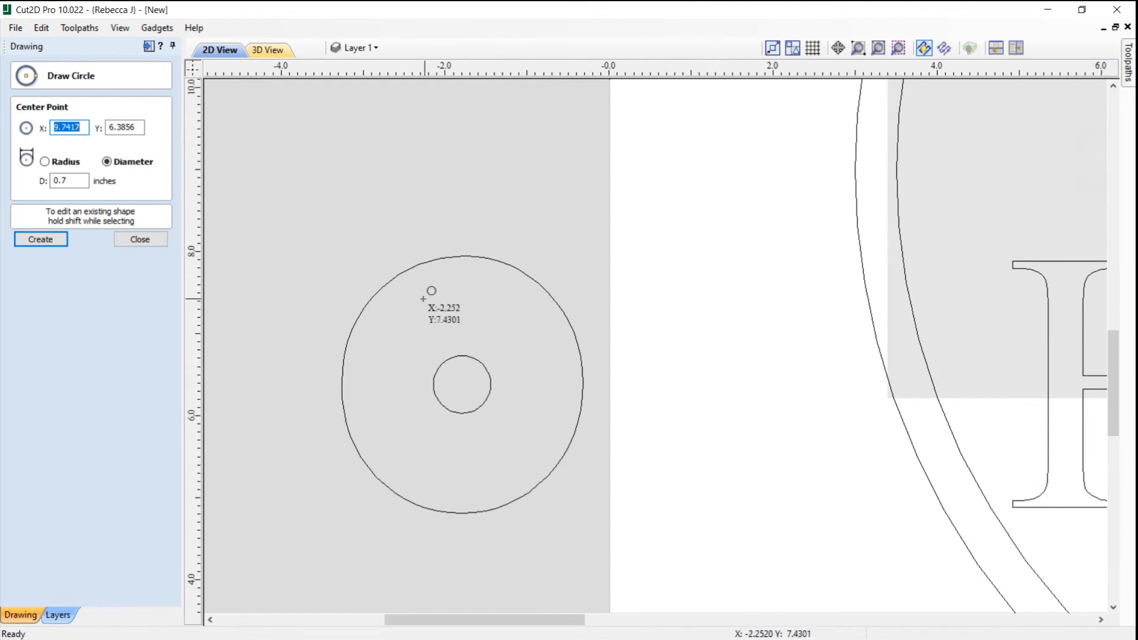
click(422, 308)
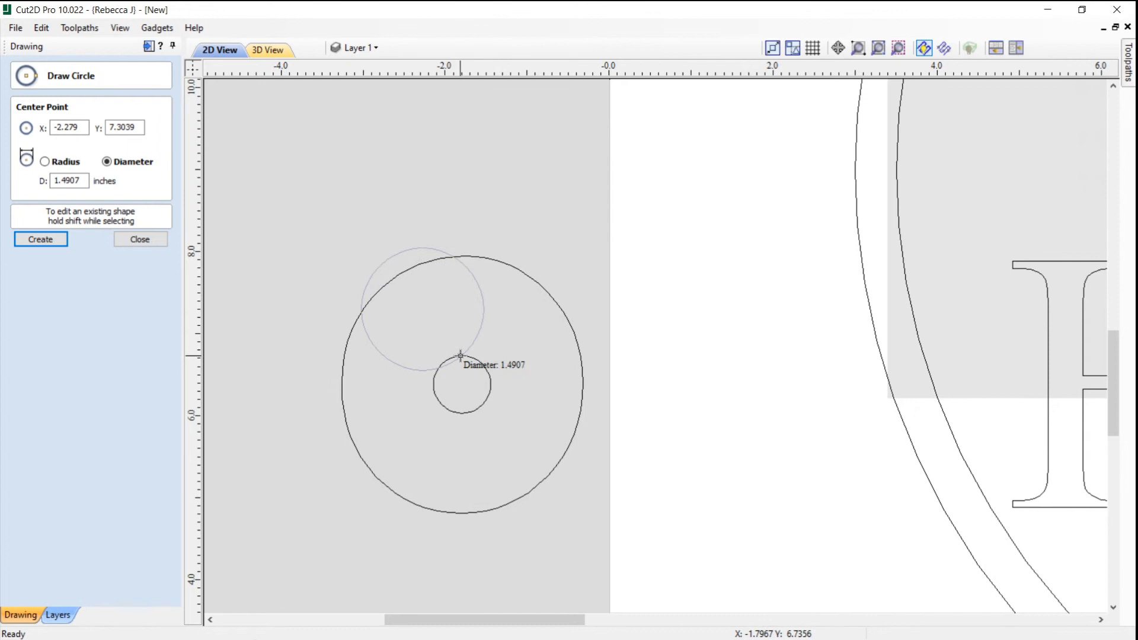
click(461, 356)
key(Escape)
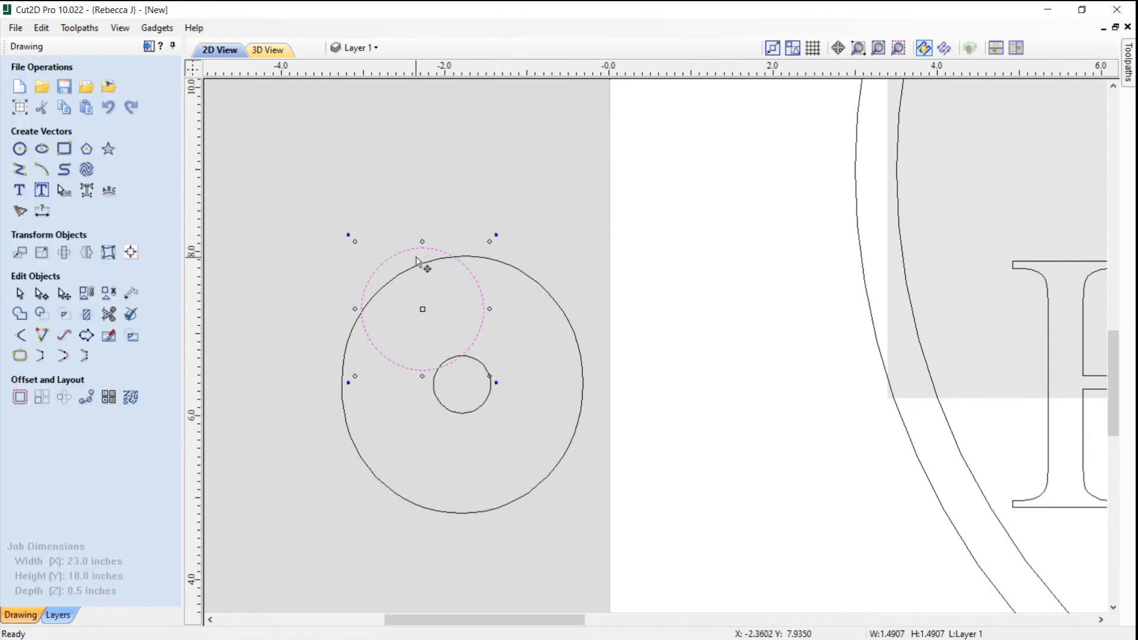
Enlarge the new circle to about 1.59 inches and shift it slightly down and left over the copied O's edge.
drag(422, 308, 421, 321)
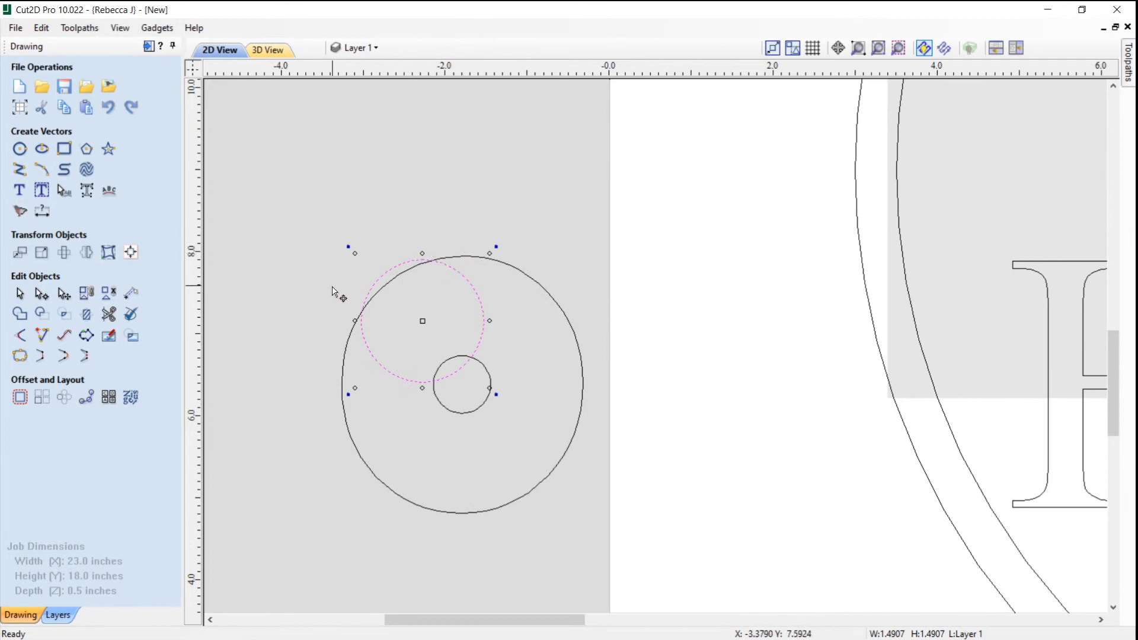
drag(350, 252, 330, 253)
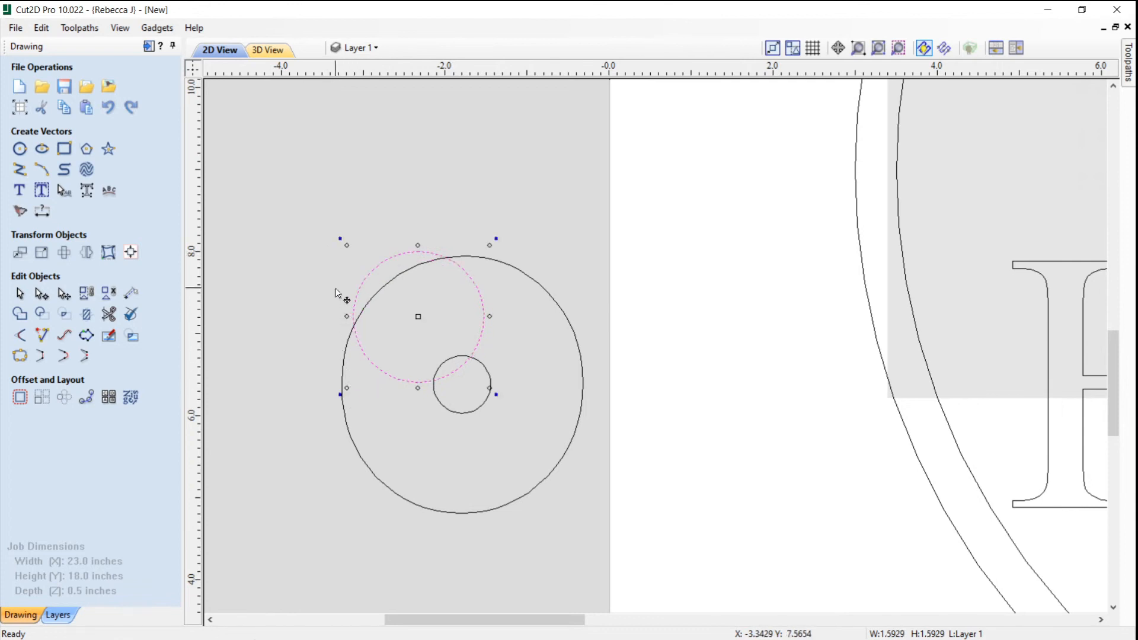
key(Left)
key(Left)
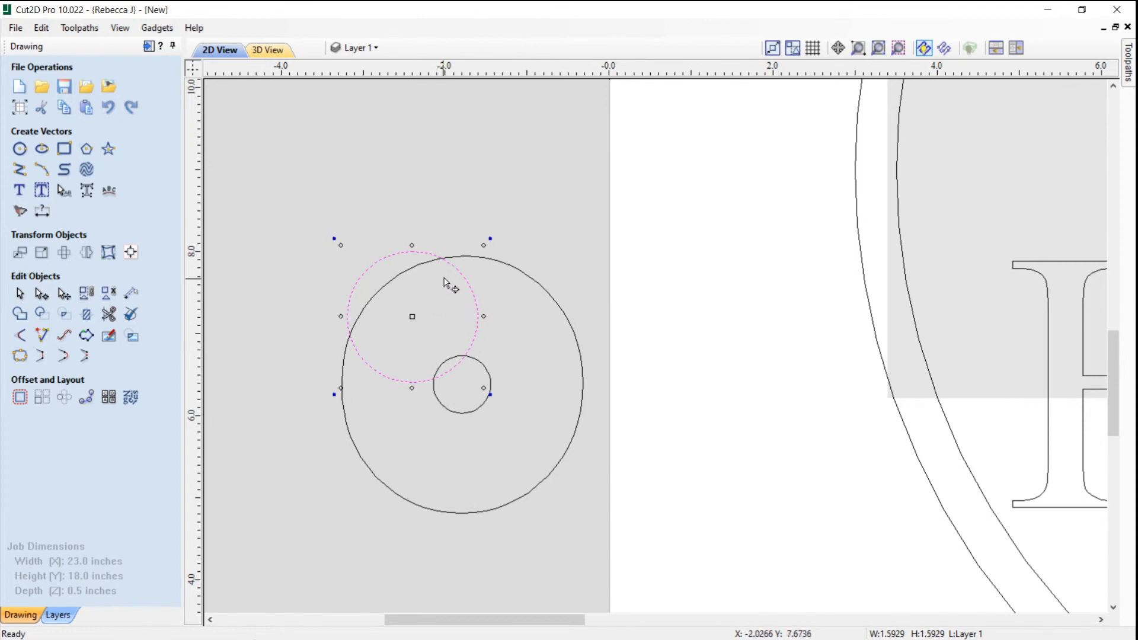
Draw a straight line from the new circle's leftmost point to the bottom of the copied O.
click(20, 170)
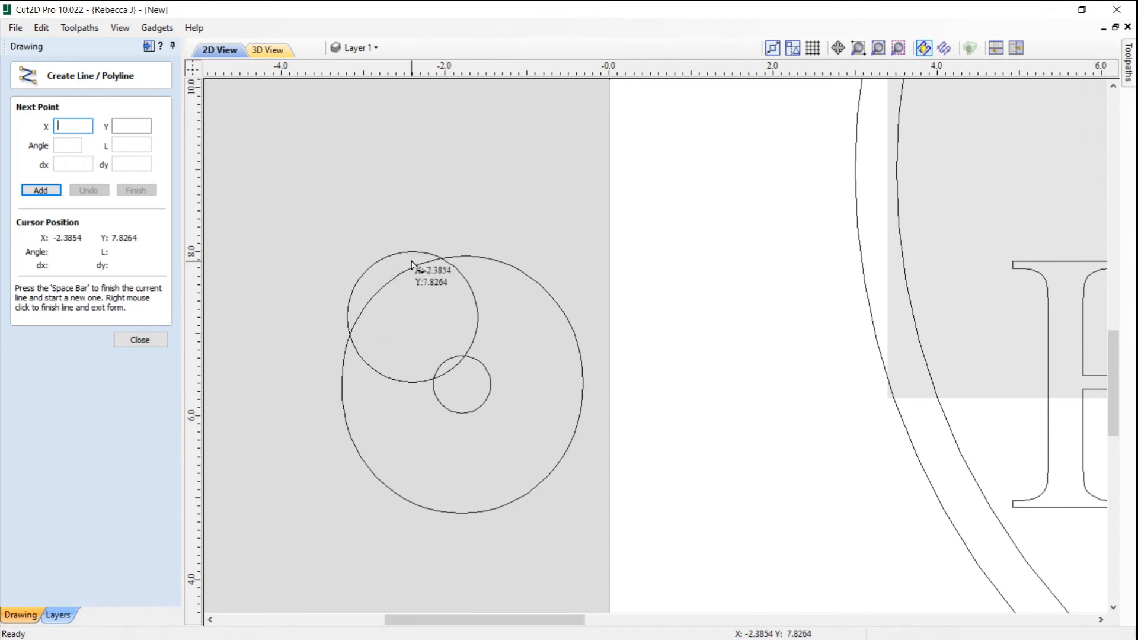
click(346, 316)
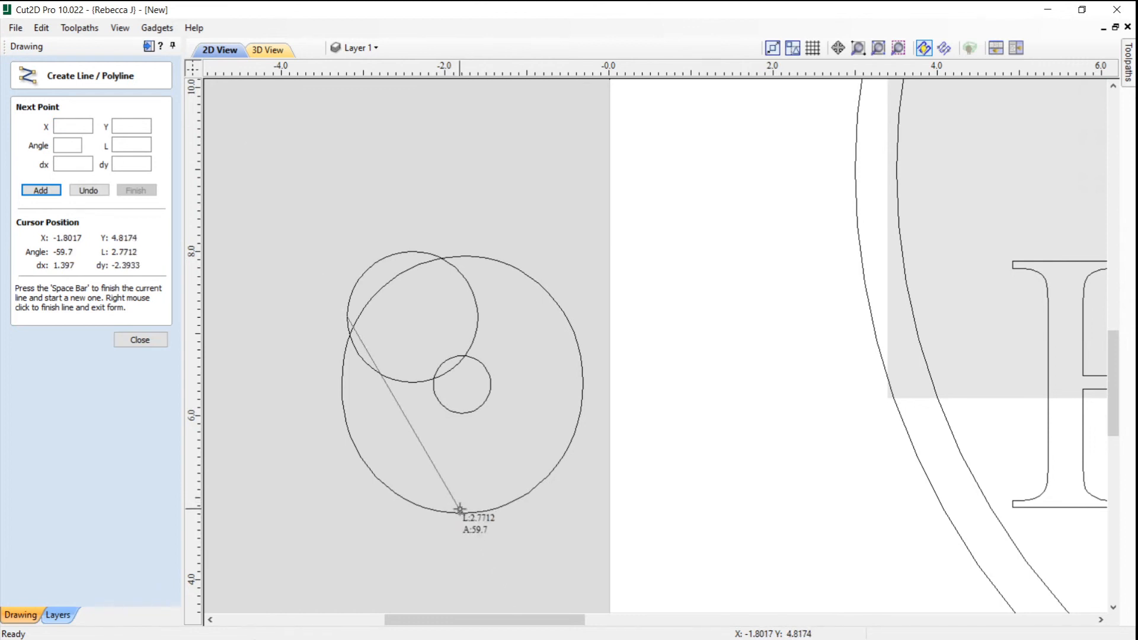
click(460, 510)
right_click(521, 516)
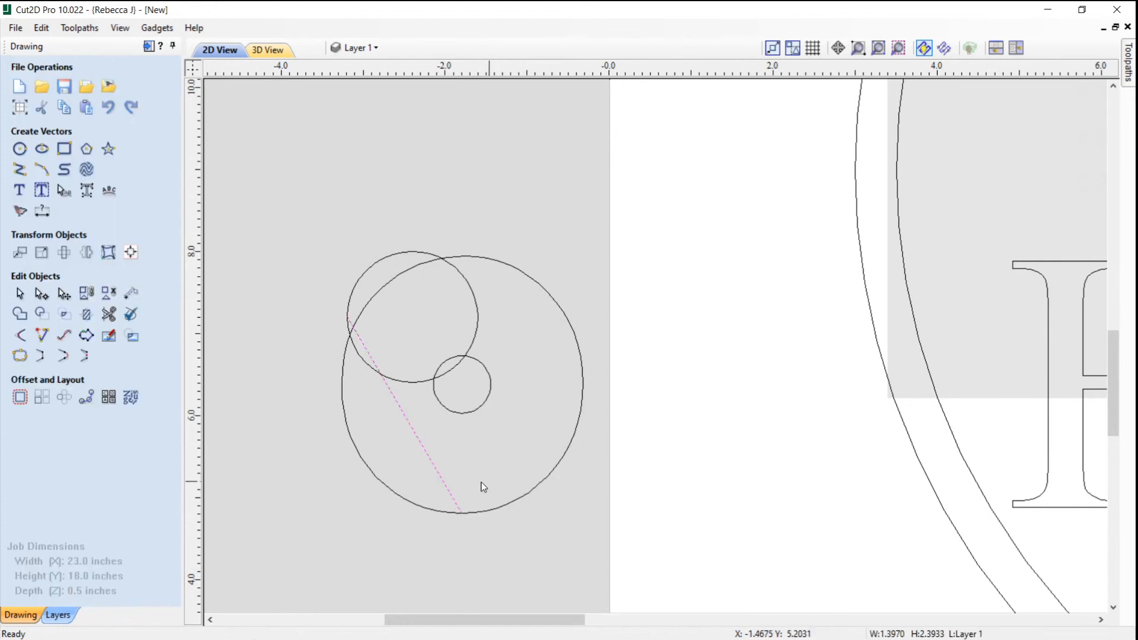
Delete the two lower spans of the new circle, keeping only its upper arc.
click(410, 381)
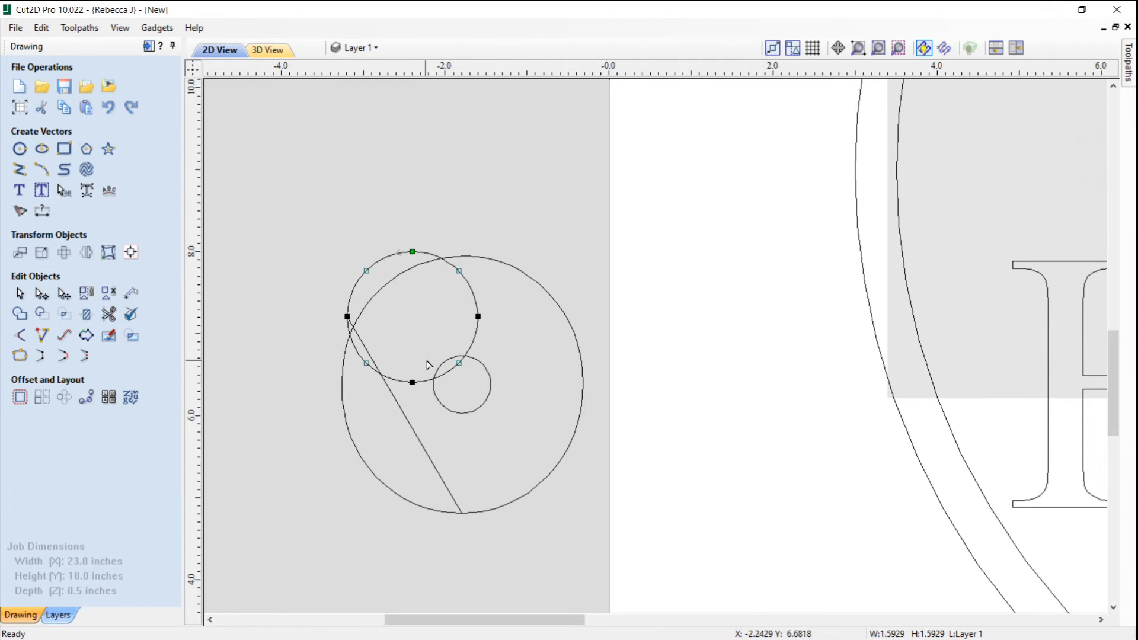
right_click(476, 347)
click(544, 437)
right_click(356, 355)
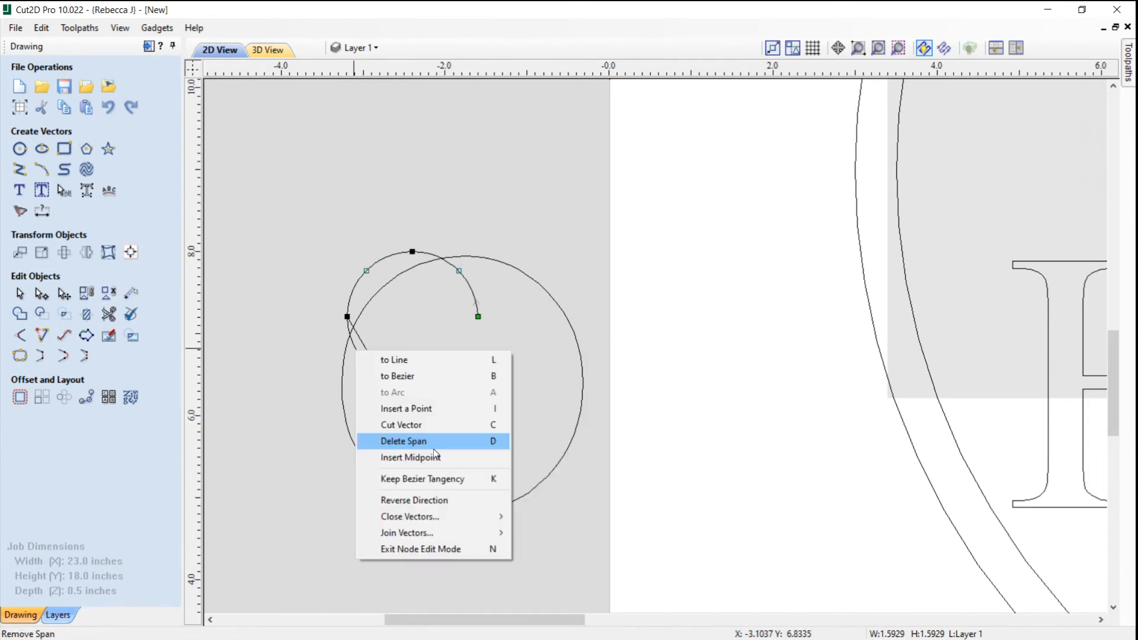
click(433, 446)
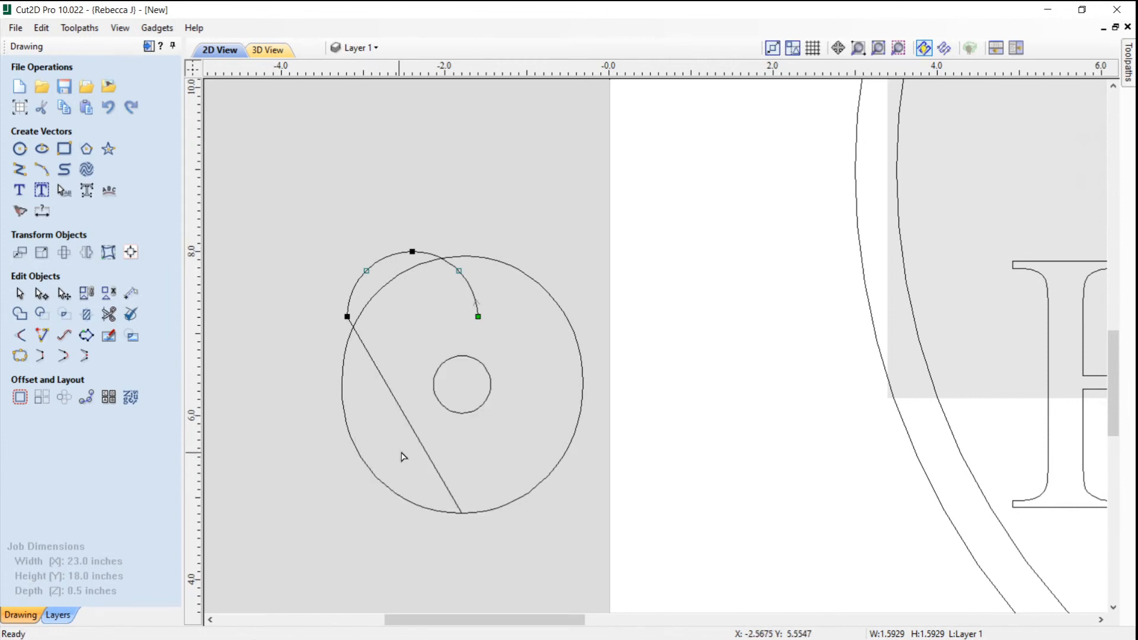
Convert the straight line to a Bezier and bend it outward into a smooth half-heart side continuing the arc.
click(399, 407)
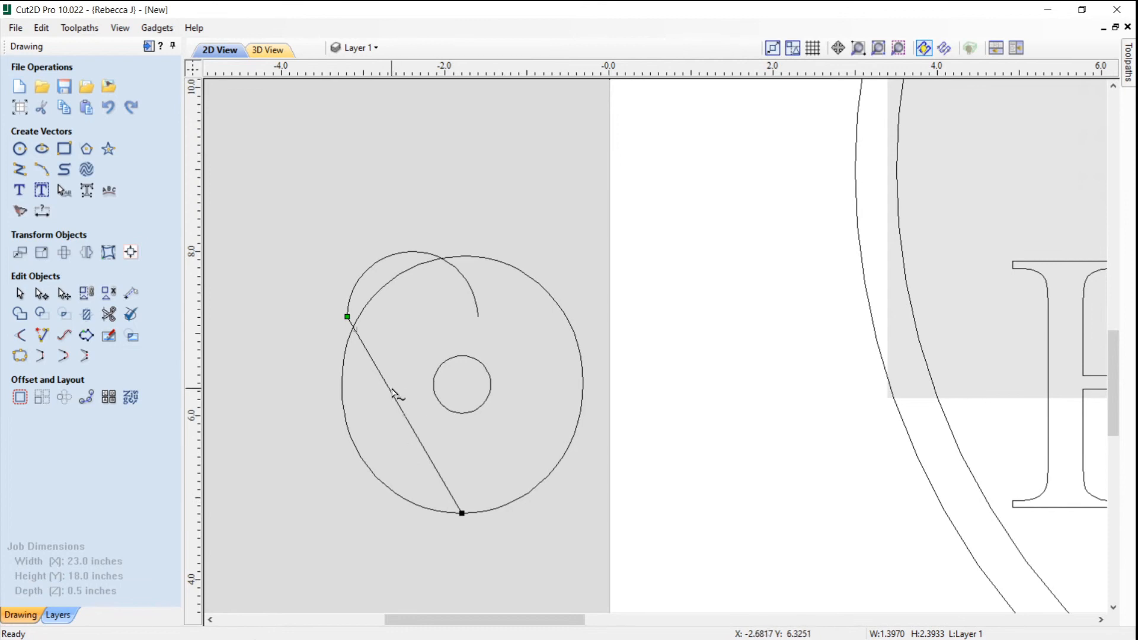
right_click(392, 390)
click(451, 415)
drag(360, 392, 348, 393)
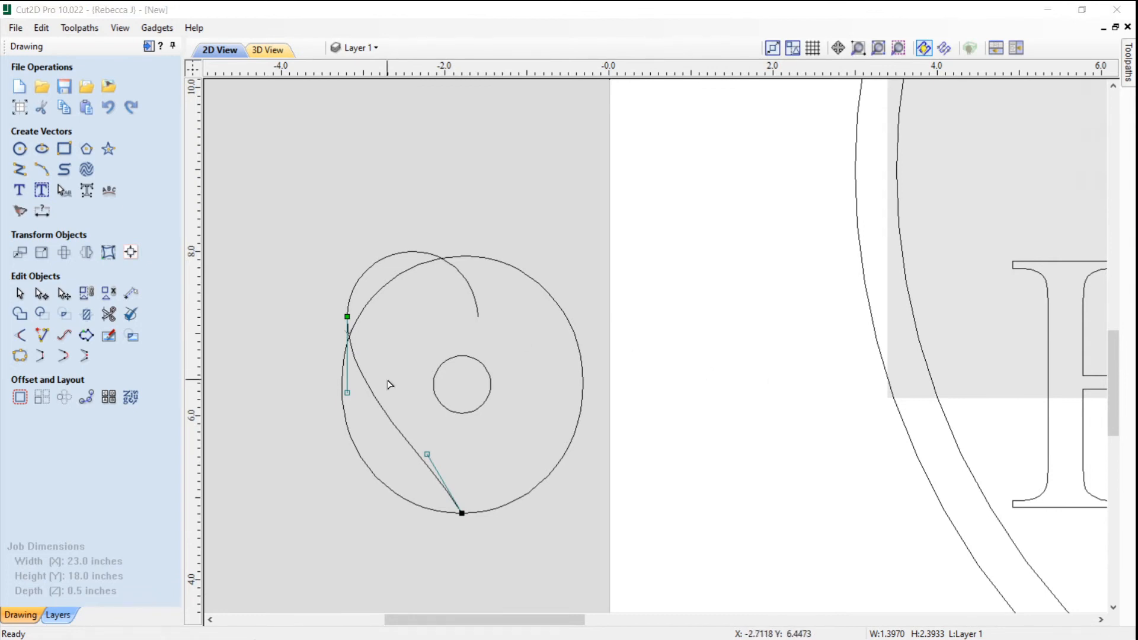
click(427, 456)
drag(427, 458, 415, 465)
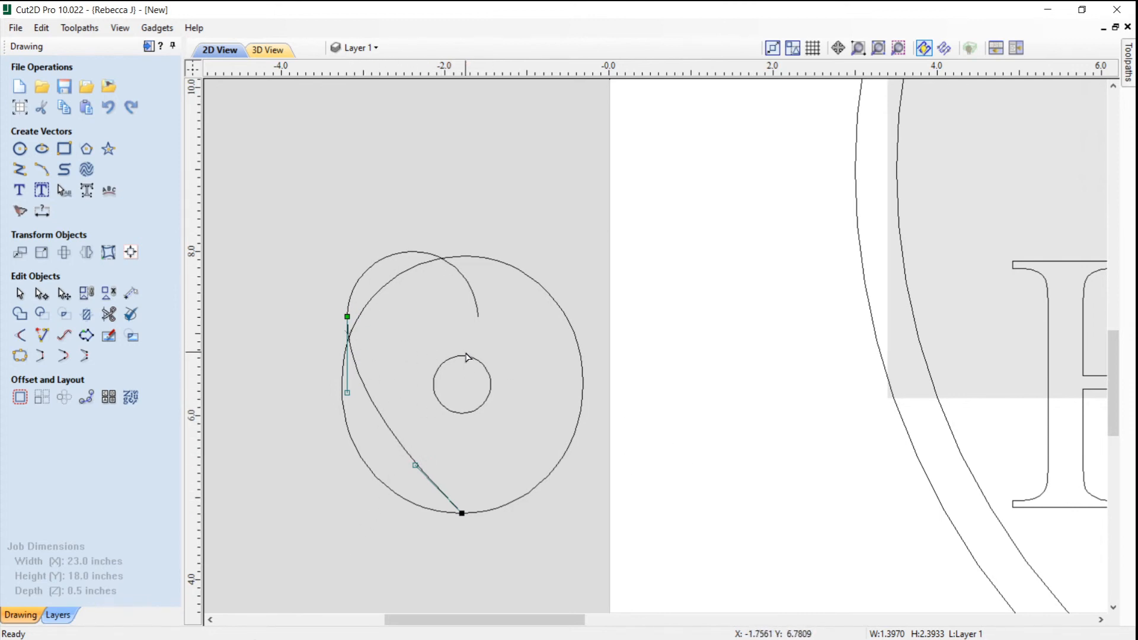
Complete the arc and curve into a full symmetrical heart with a notch at its top center.
click(408, 330)
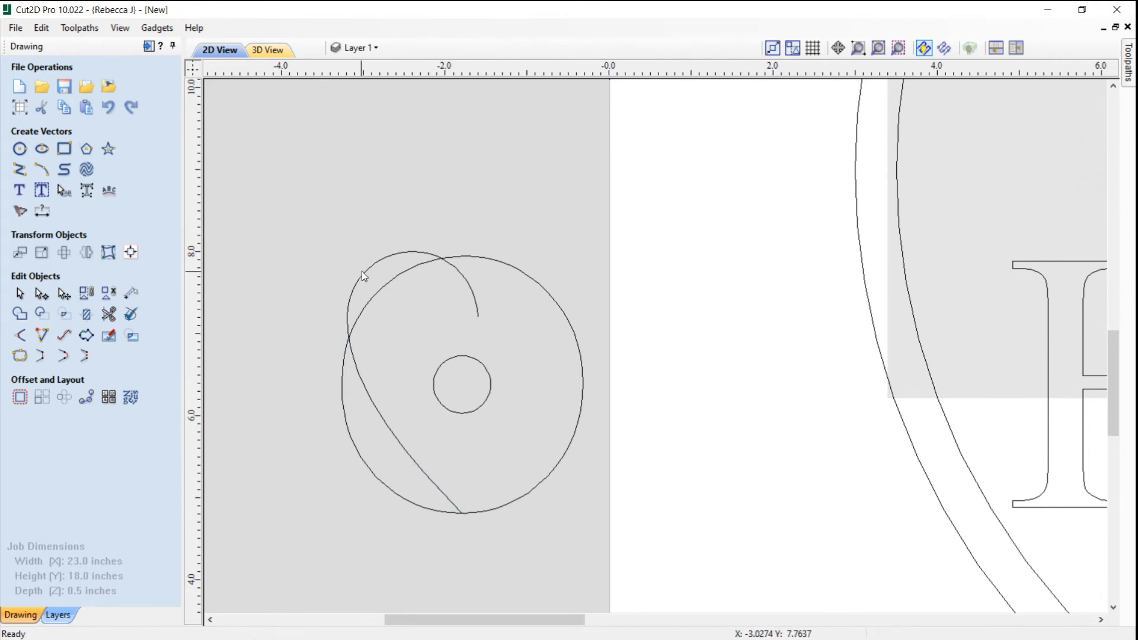
click(356, 281)
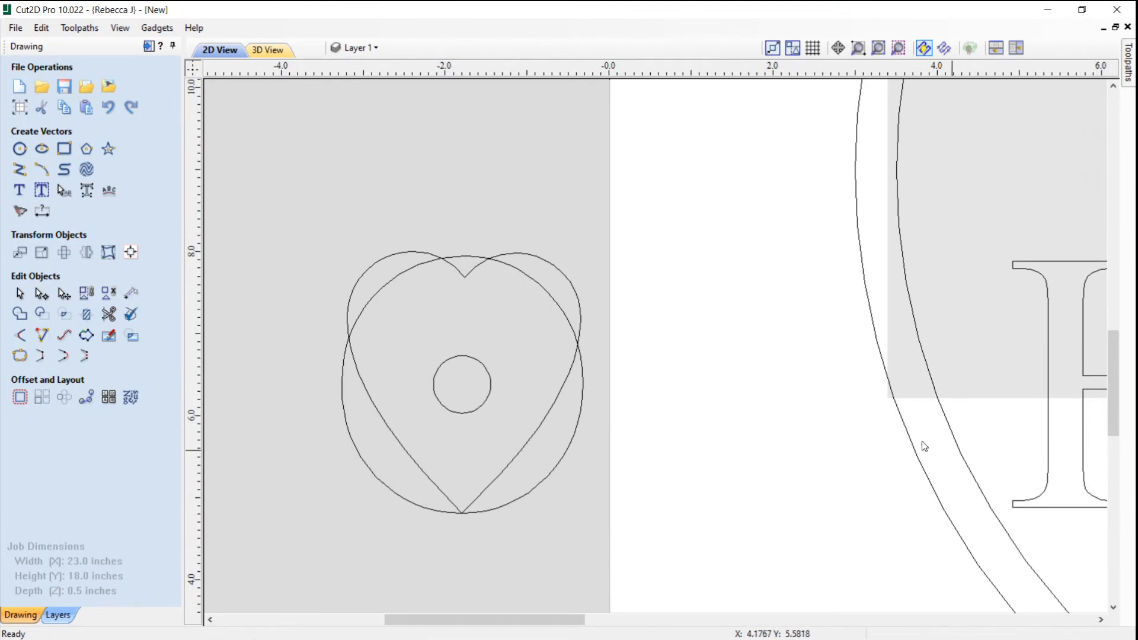
Try the heart and its small center circle in place over the O in HOME.
scroll(523, 425, down, 5)
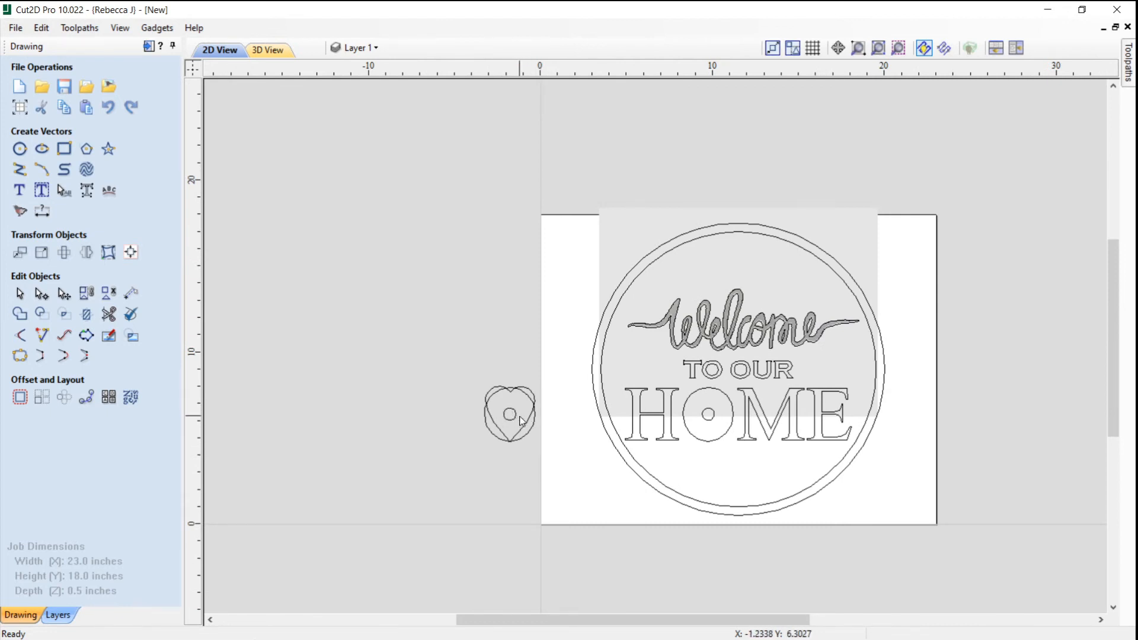
scroll(525, 424, up, 3)
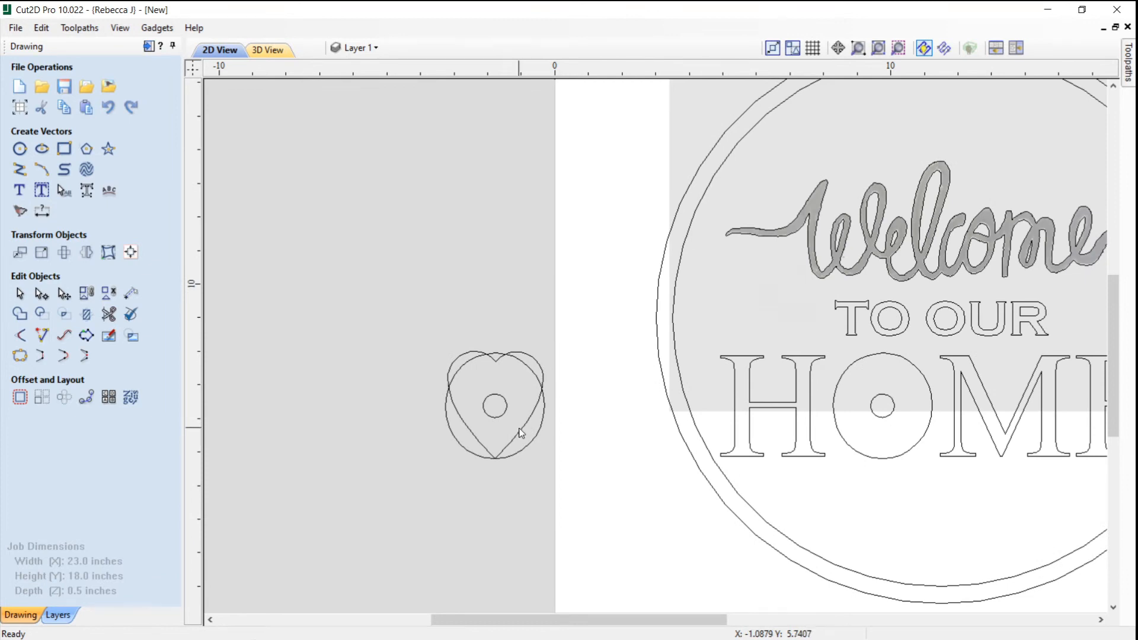
click(521, 431)
shift+click(506, 412)
click(504, 413)
drag(495, 406, 883, 406)
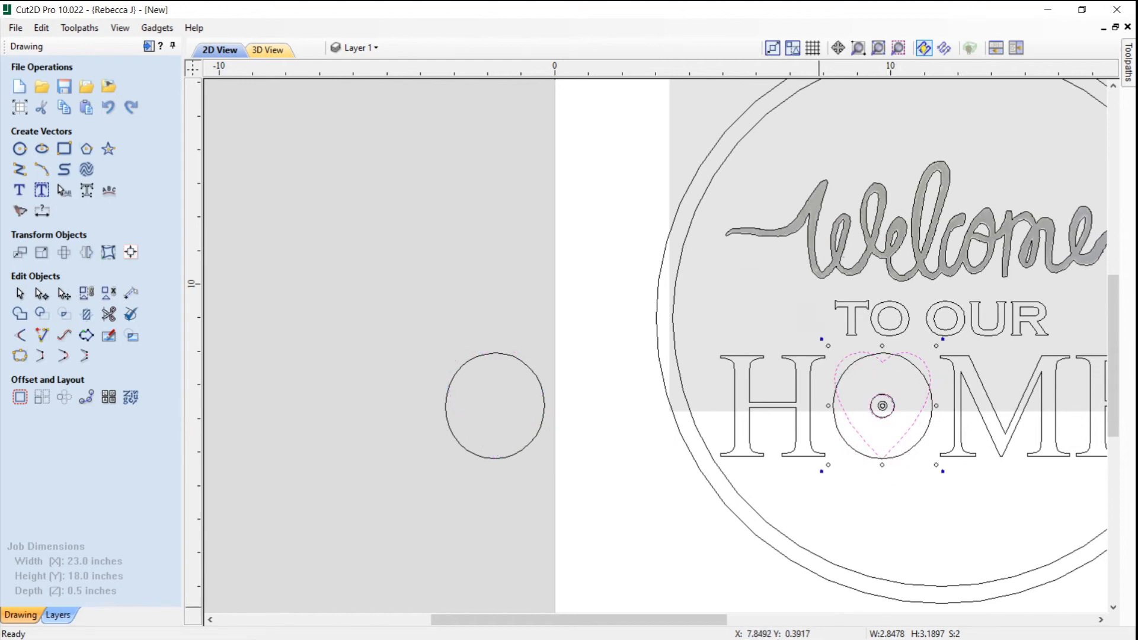
scroll(323, 427, down, 4)
scroll(630, 427, up, 5)
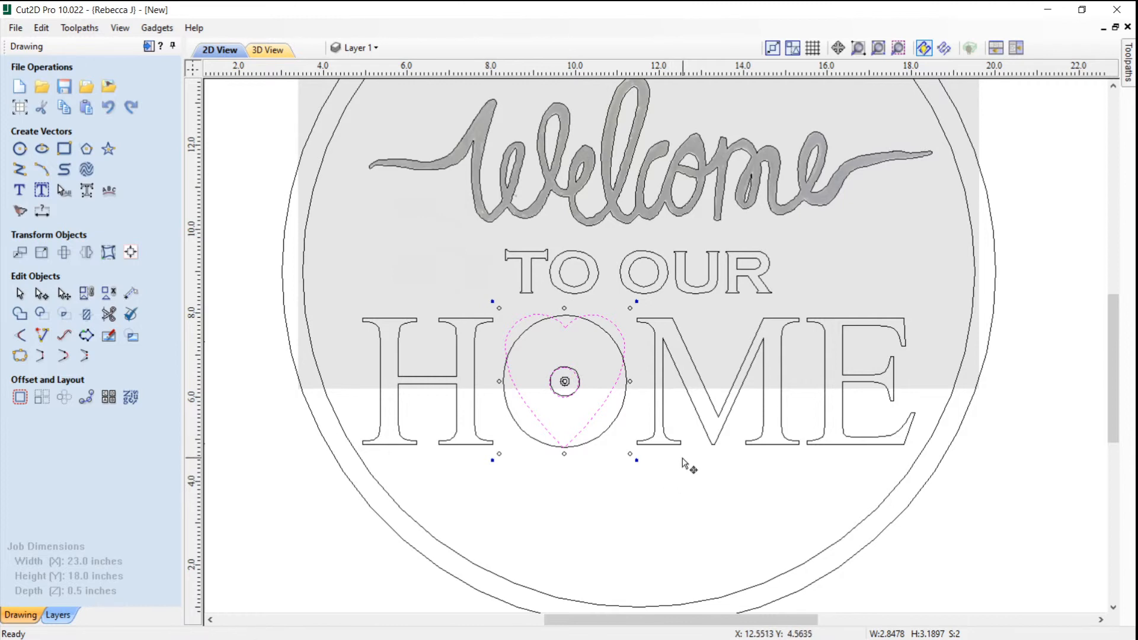
scroll(686, 464, down, 2)
Move the heart and its small circle off the board, directly above the copied O outline.
drag(616, 373, 305, 255)
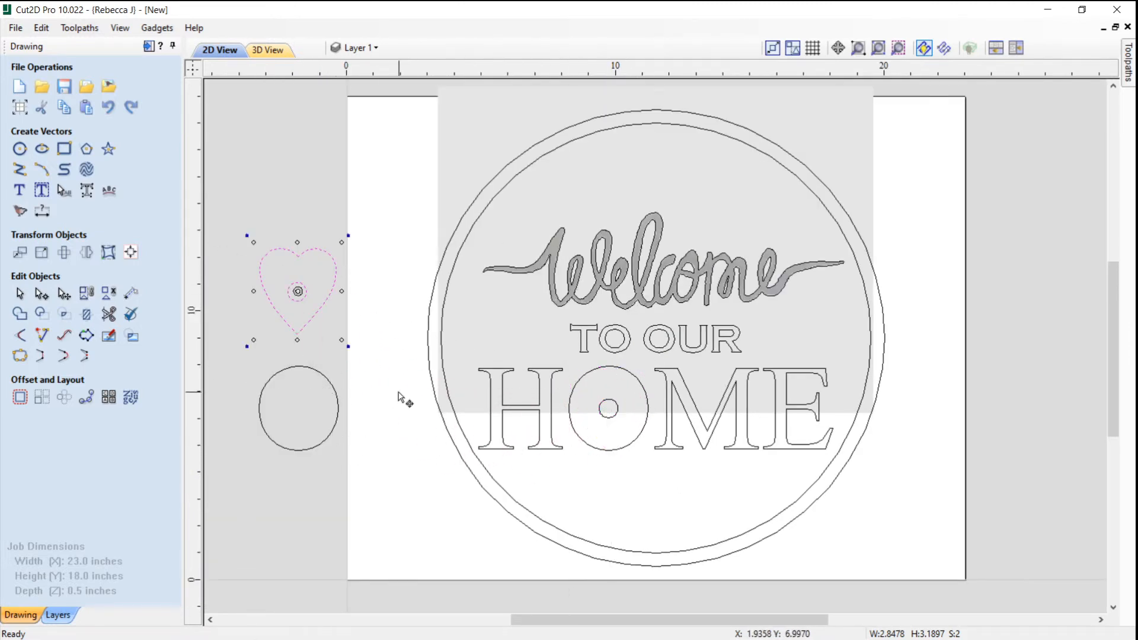
click(314, 498)
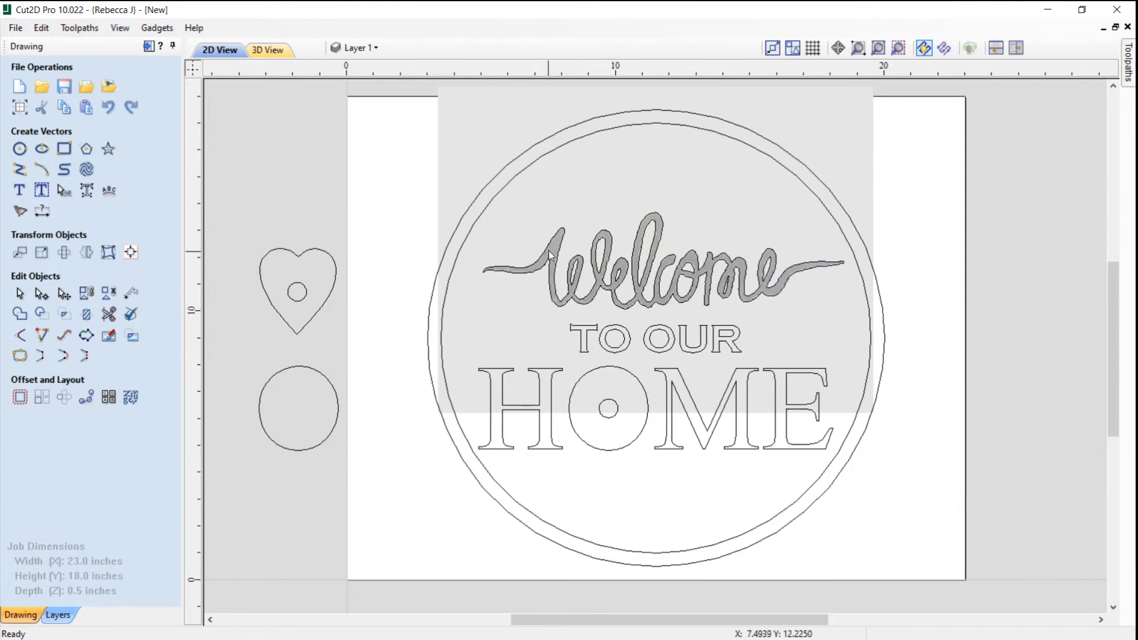
Draw a 0.2 inch diameter circle centered at X 11.5, Y 17.0 on the top of the inner border circle.
middle_drag(271, 500, 316, 511)
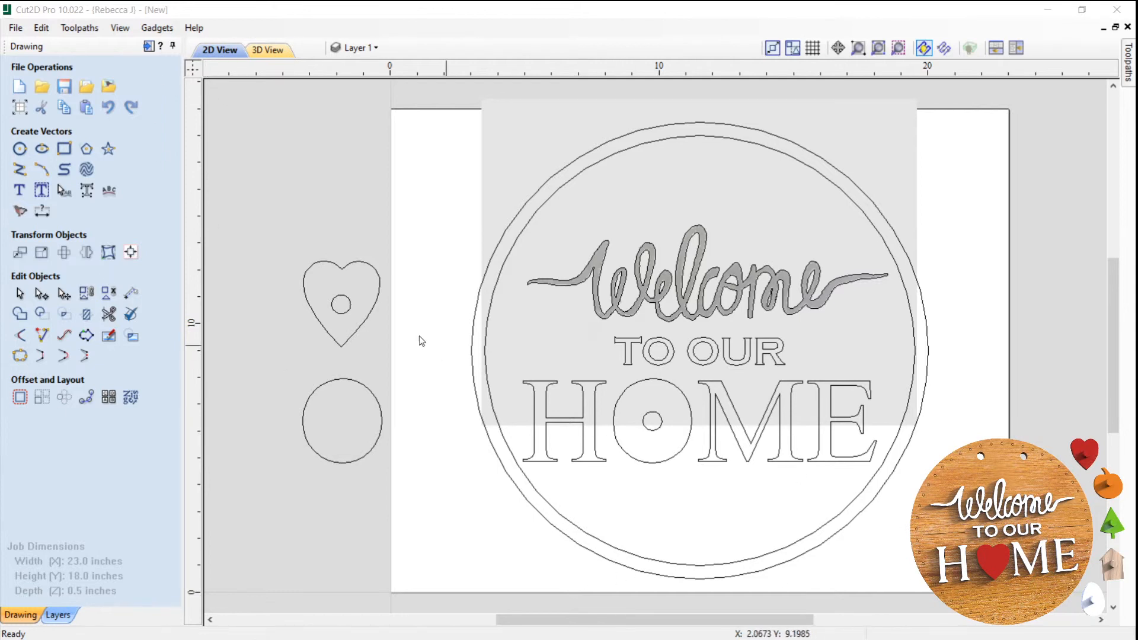
click(19, 149)
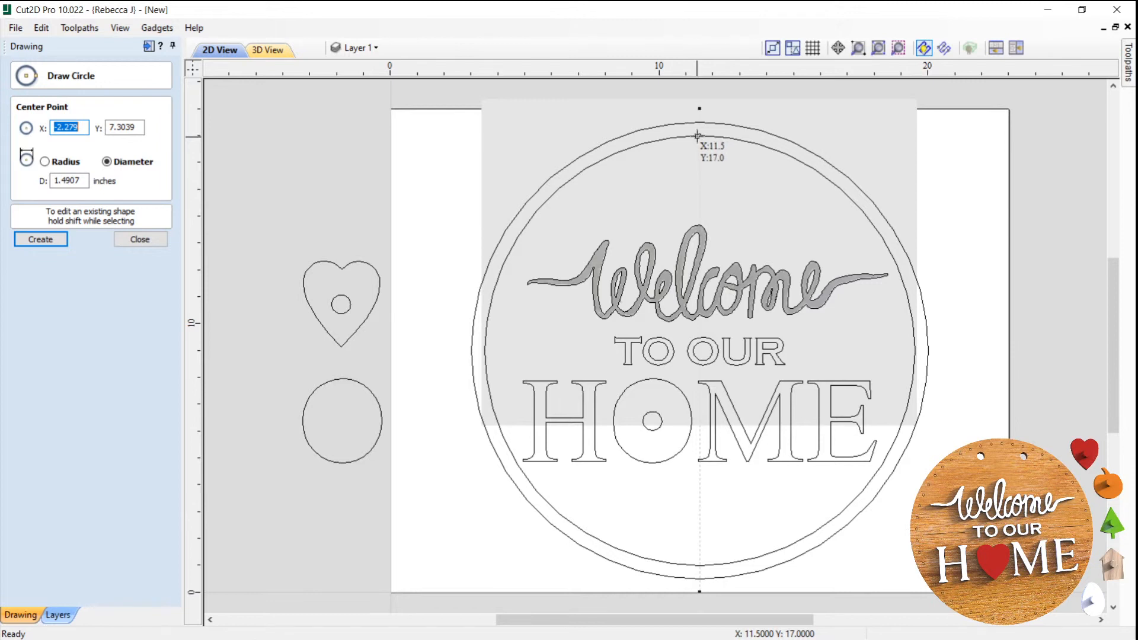
drag(700, 136, 711, 146)
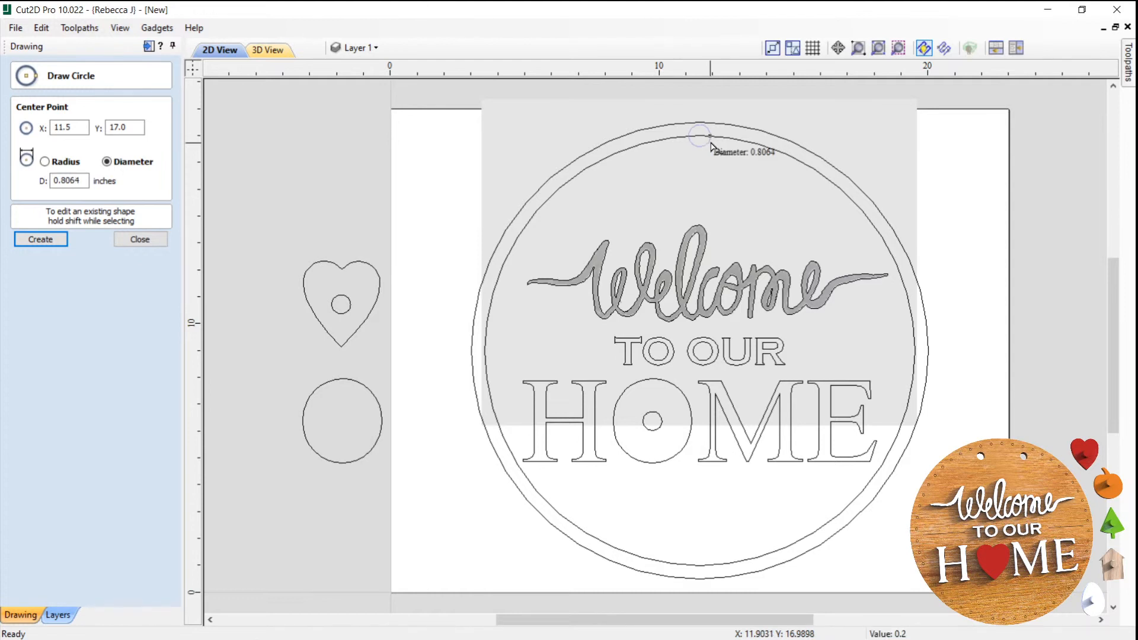
text(0.2)
key(Return)
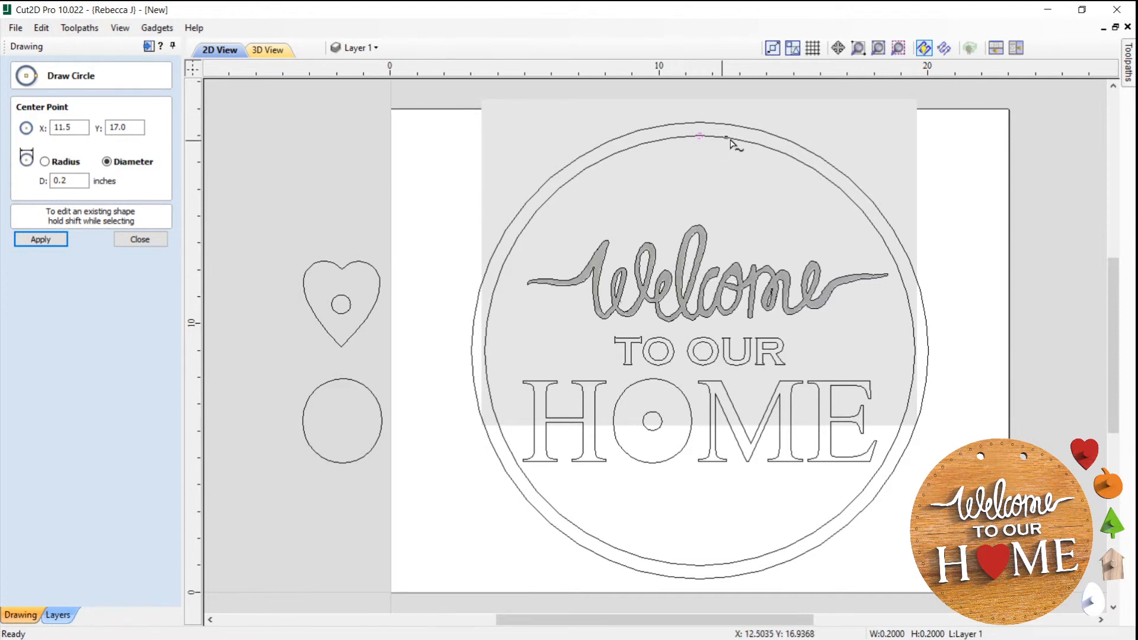
click(140, 240)
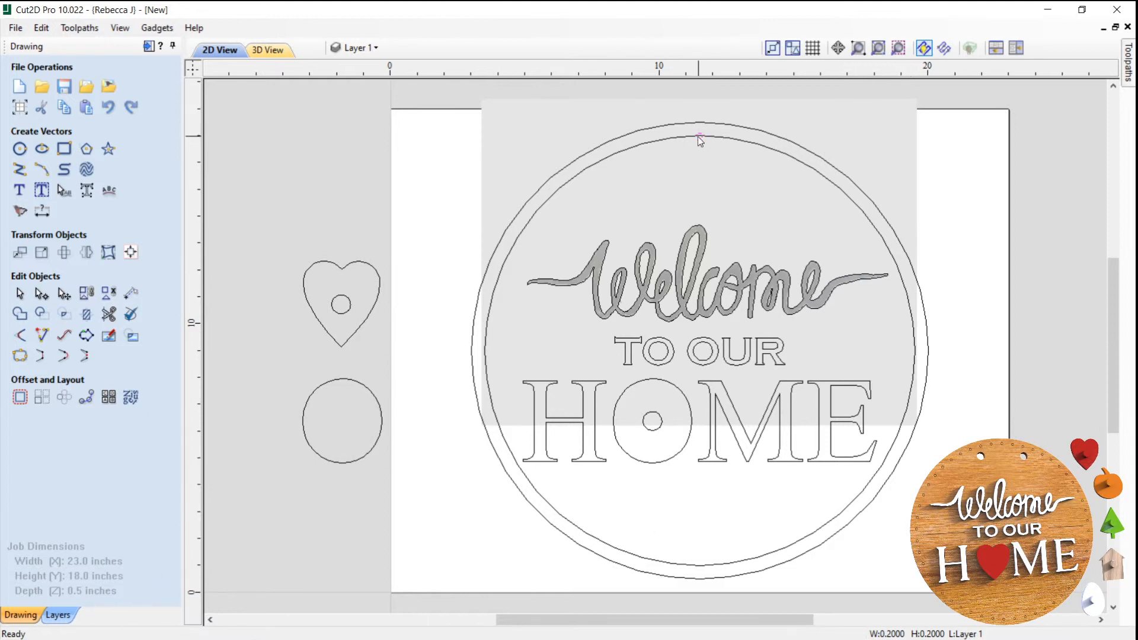
Copy the small circle along the inner border circle with 1.0 inch even spacing, and delete the original small circle and border vector.
click(759, 145)
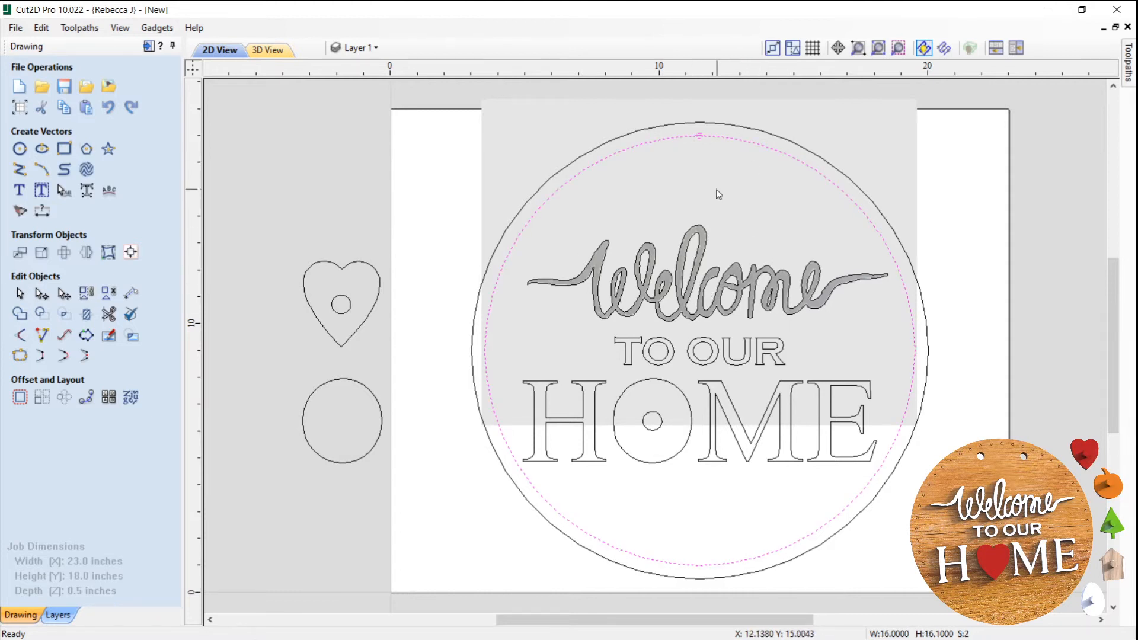
click(88, 399)
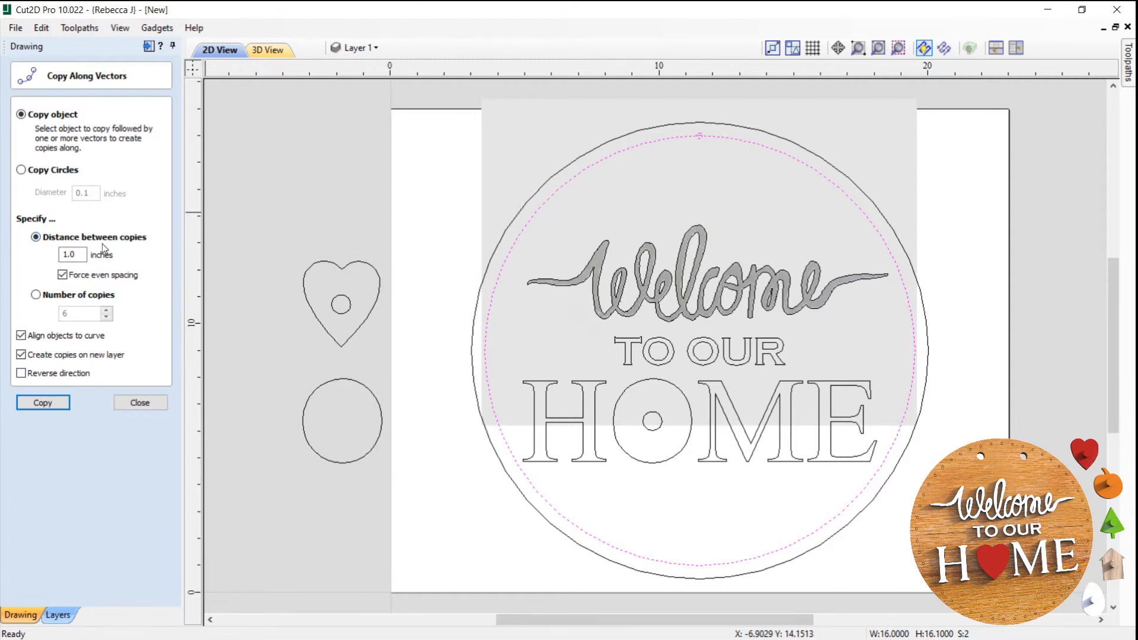
click(84, 259)
click(50, 403)
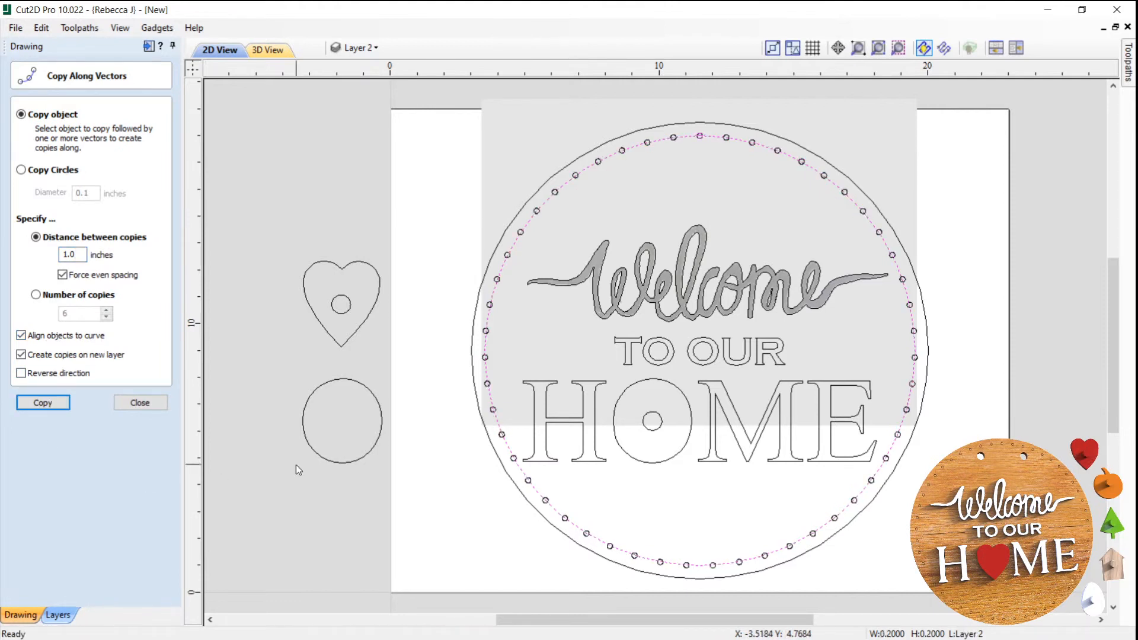
click(140, 403)
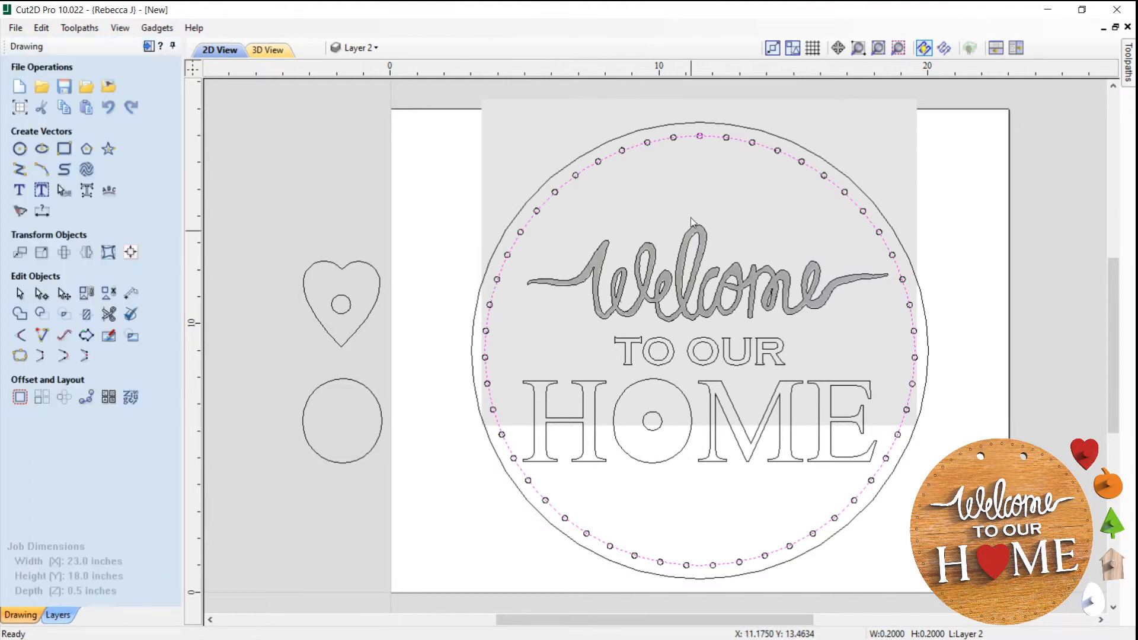
click(687, 137)
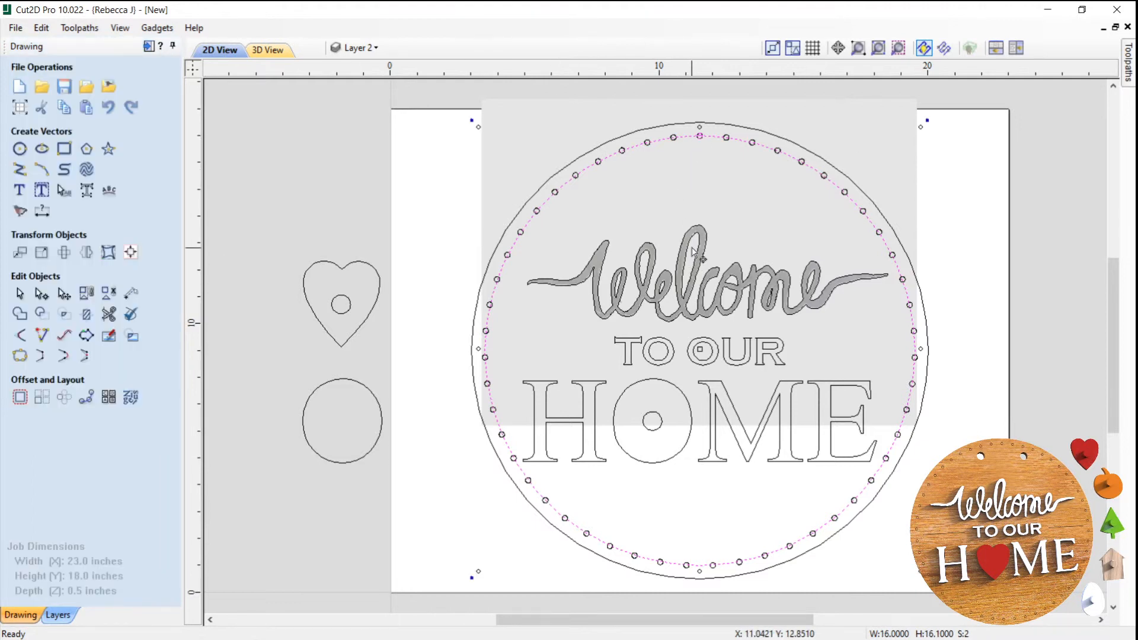
key(Delete)
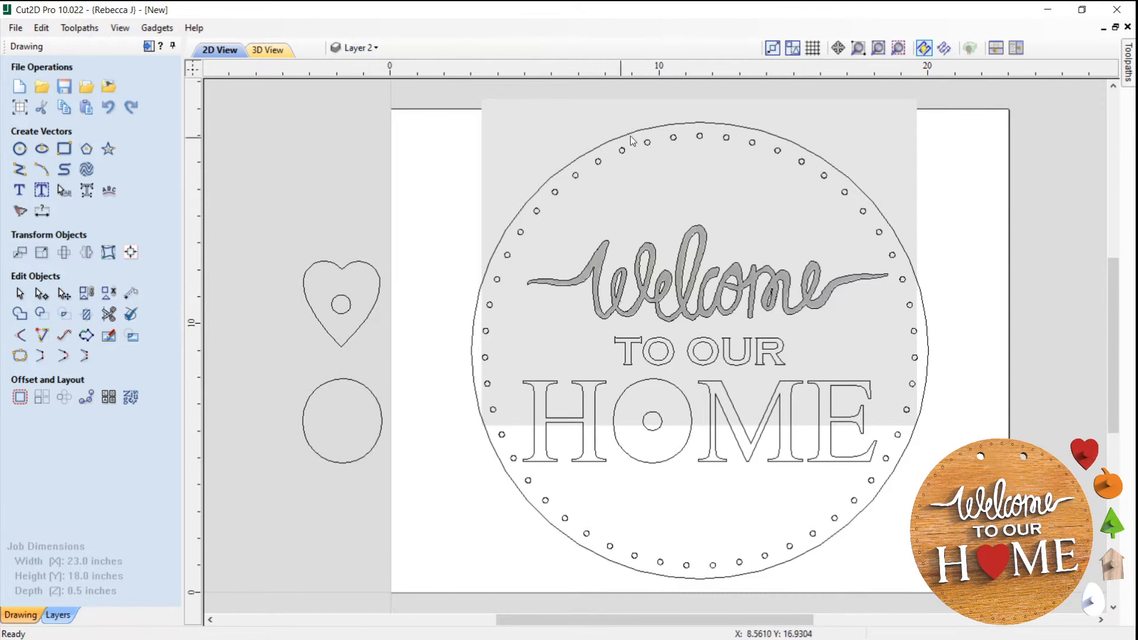
Check the ring of small border circles by selecting everything on Layer 2, and clear the selection.
click(355, 48)
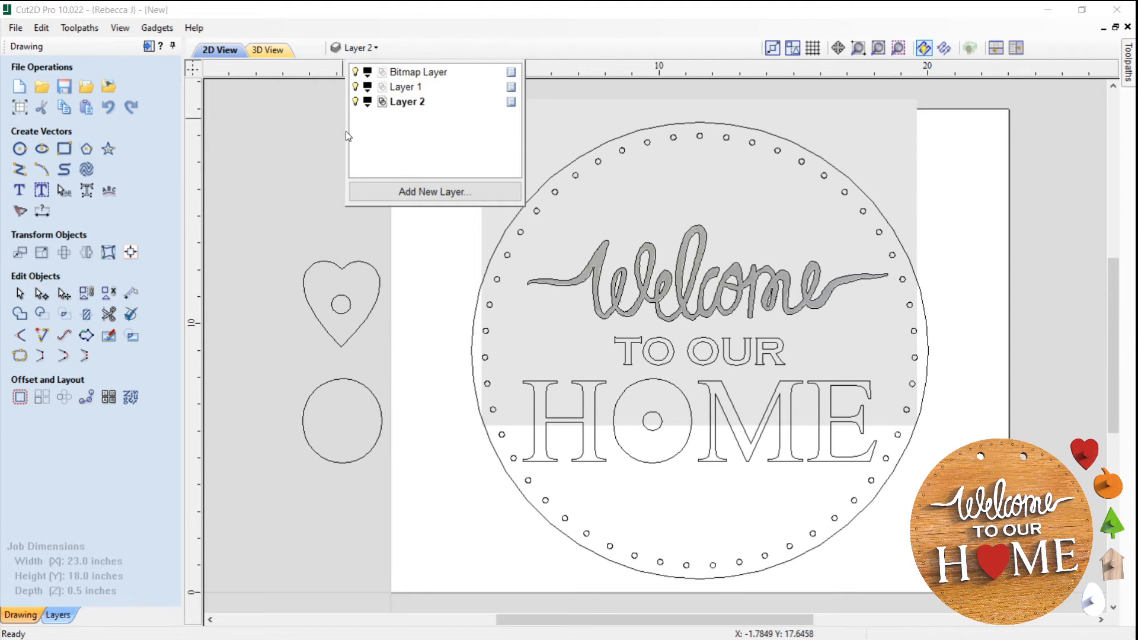
click(383, 102)
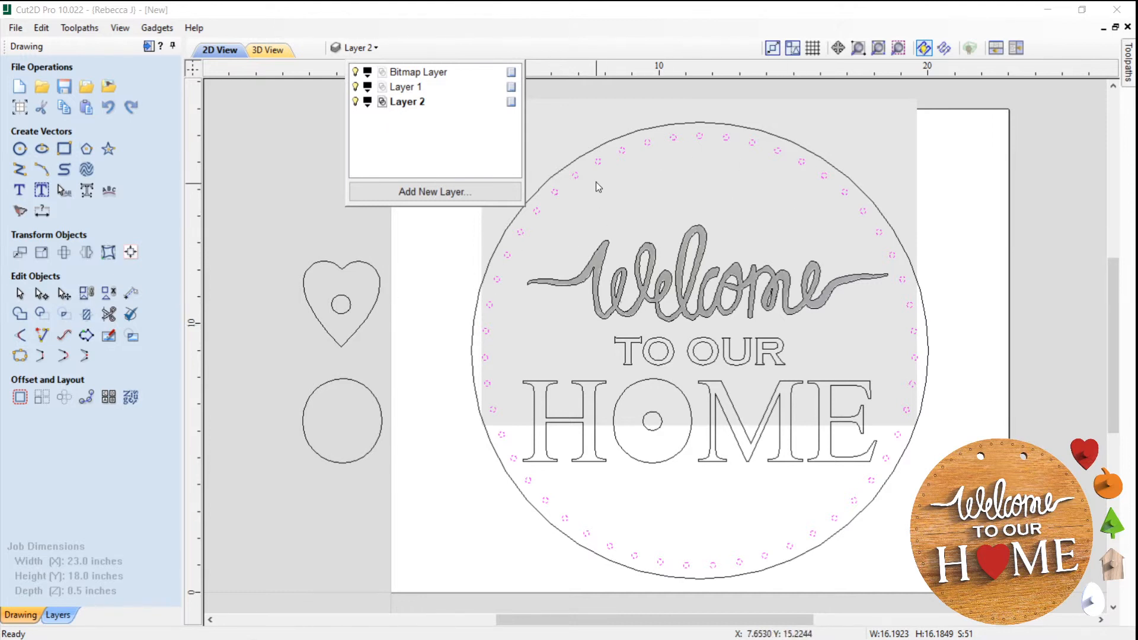
click(602, 168)
click(600, 163)
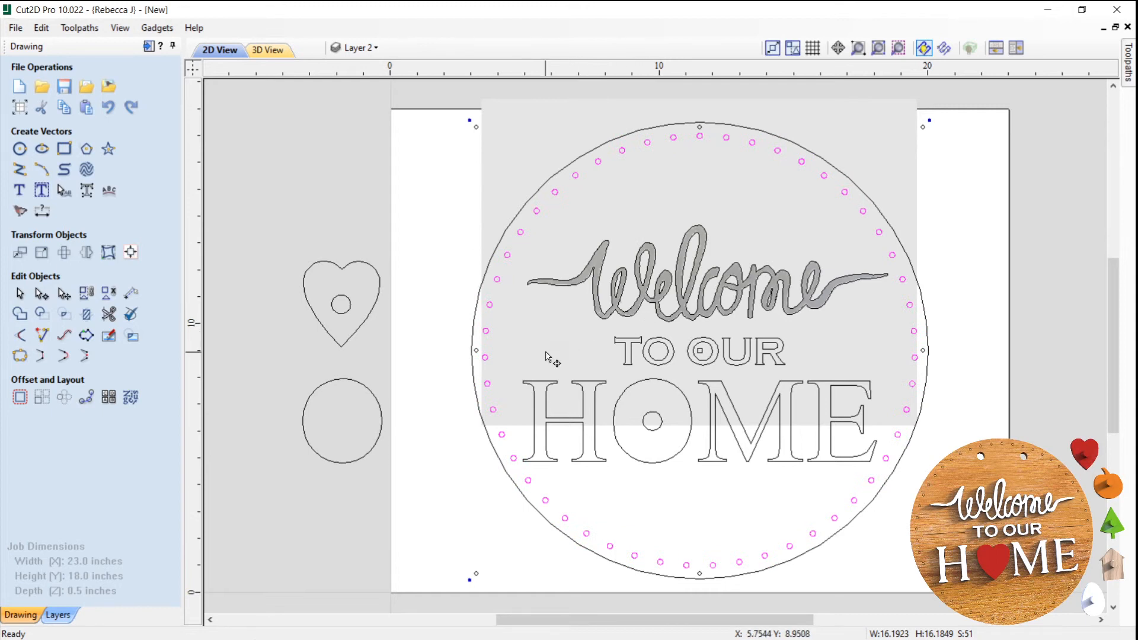
click(805, 189)
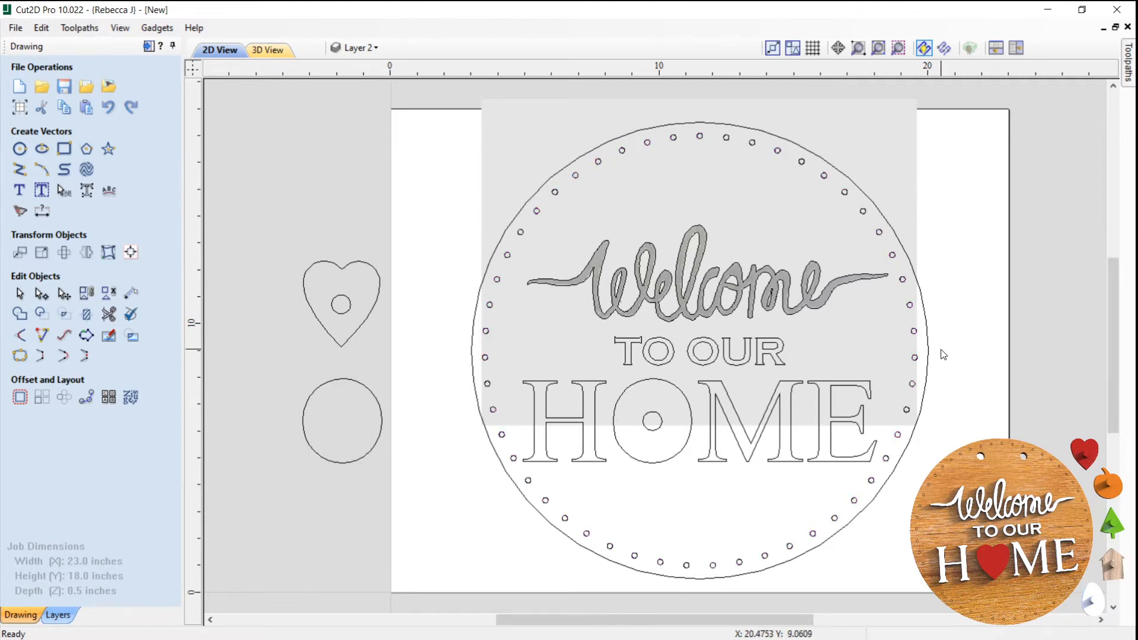
Draw a 3.75 inch horizontal line to the left of TO OUR and mirror a copy to the right of the text.
click(19, 172)
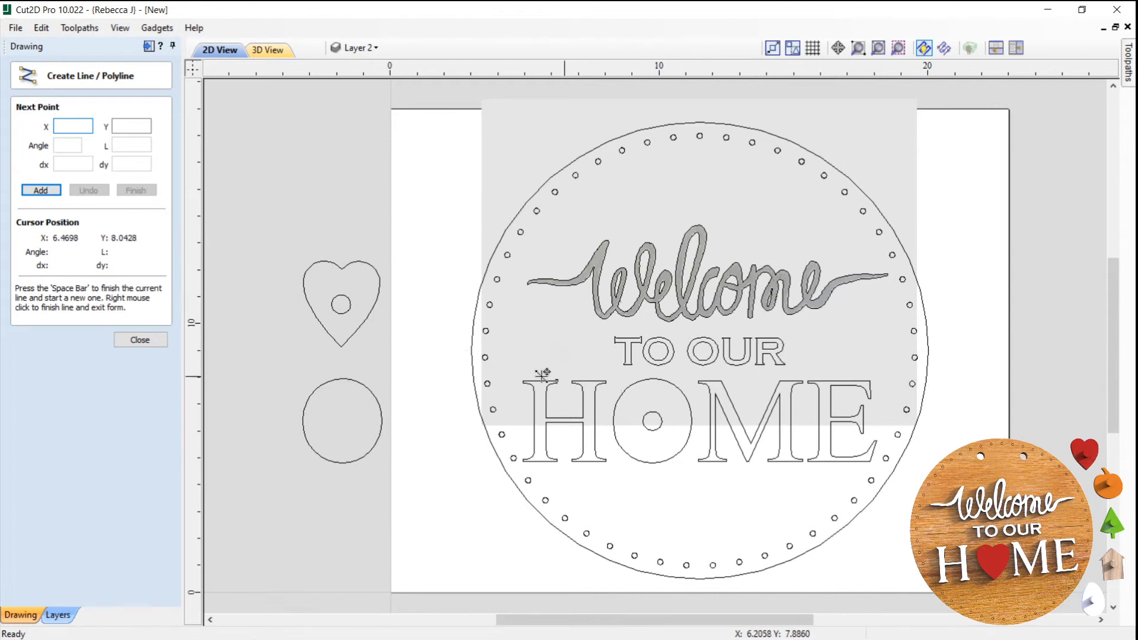
click(600, 351)
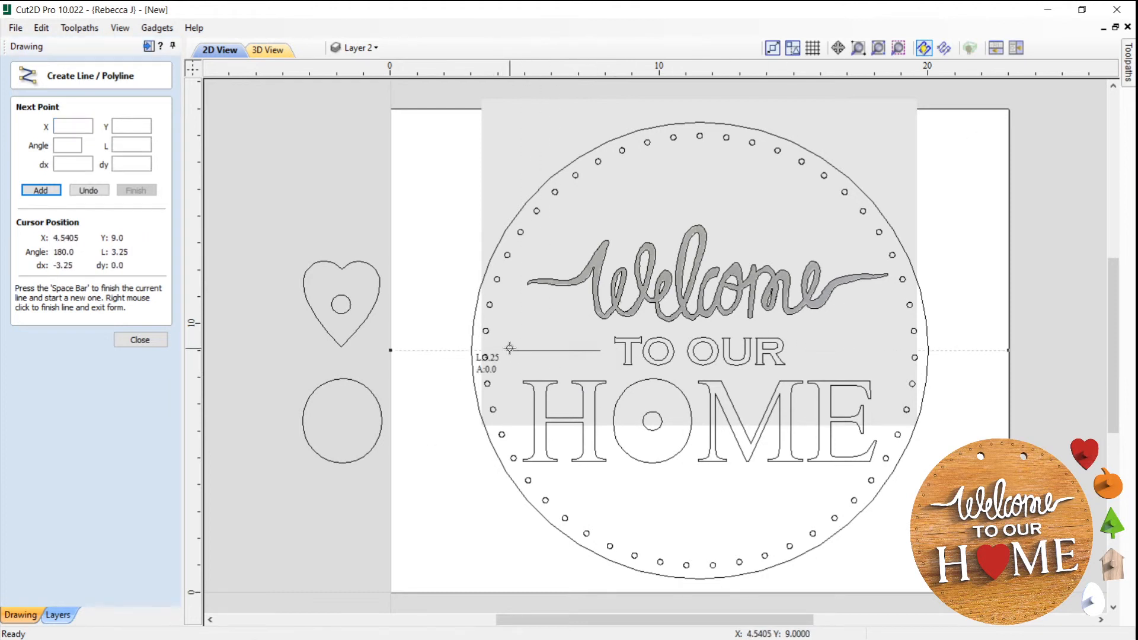
click(499, 351)
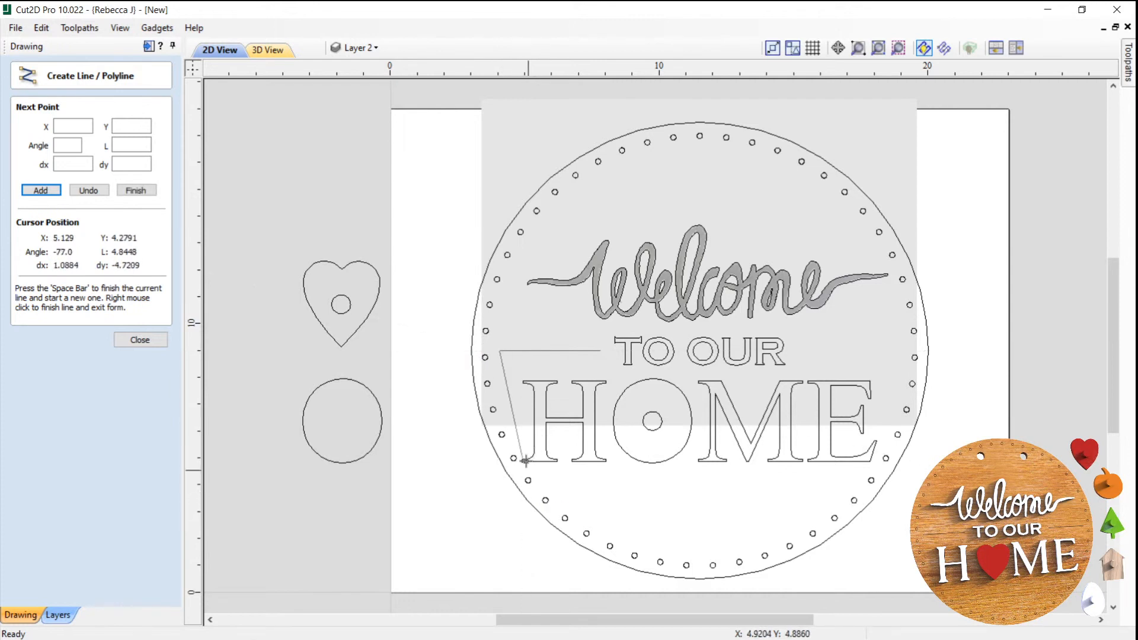
right_click(526, 466)
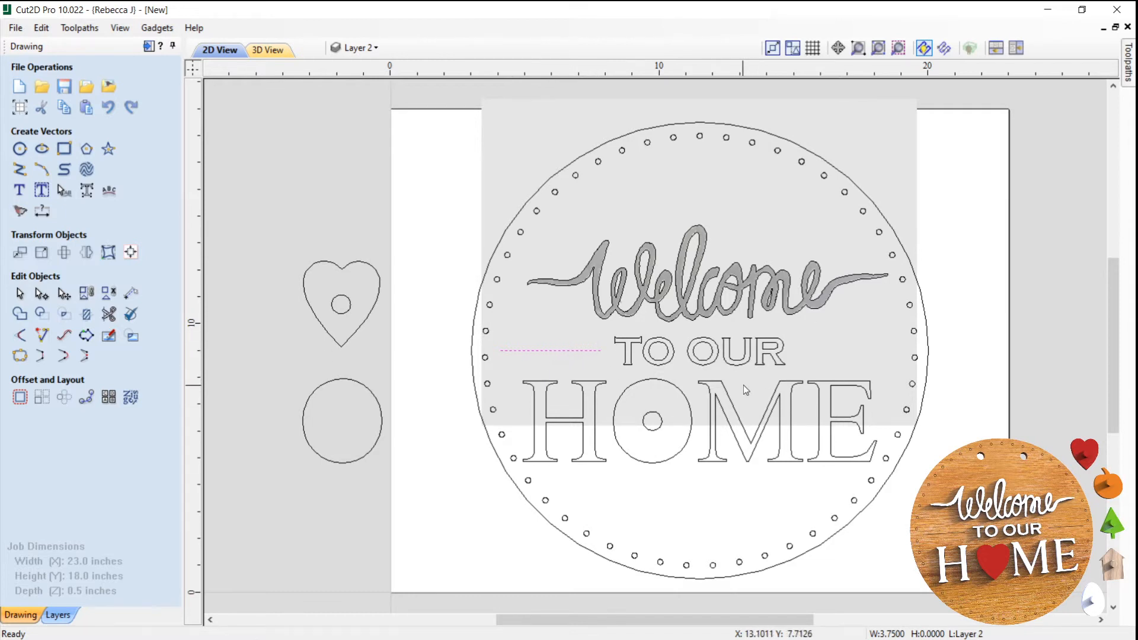
key(ctrl+shift+h)
click(834, 604)
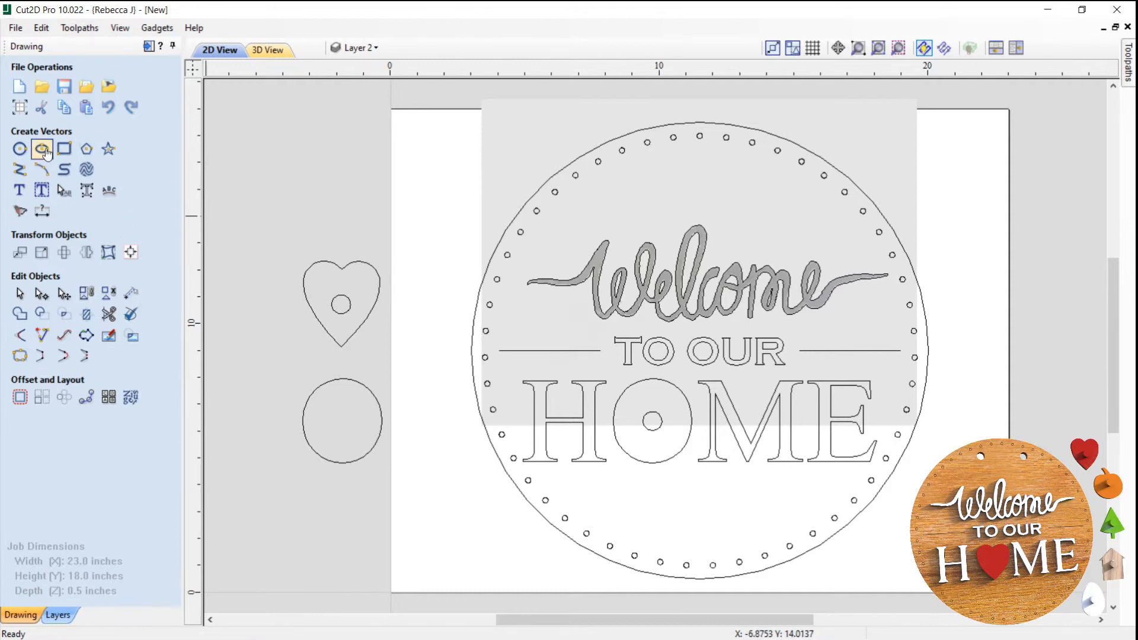
Draw a 0.7 inch diameter hanging hole above Welcome at about X 9.28, Y 15.5, and mirror a copy to the right.
click(20, 149)
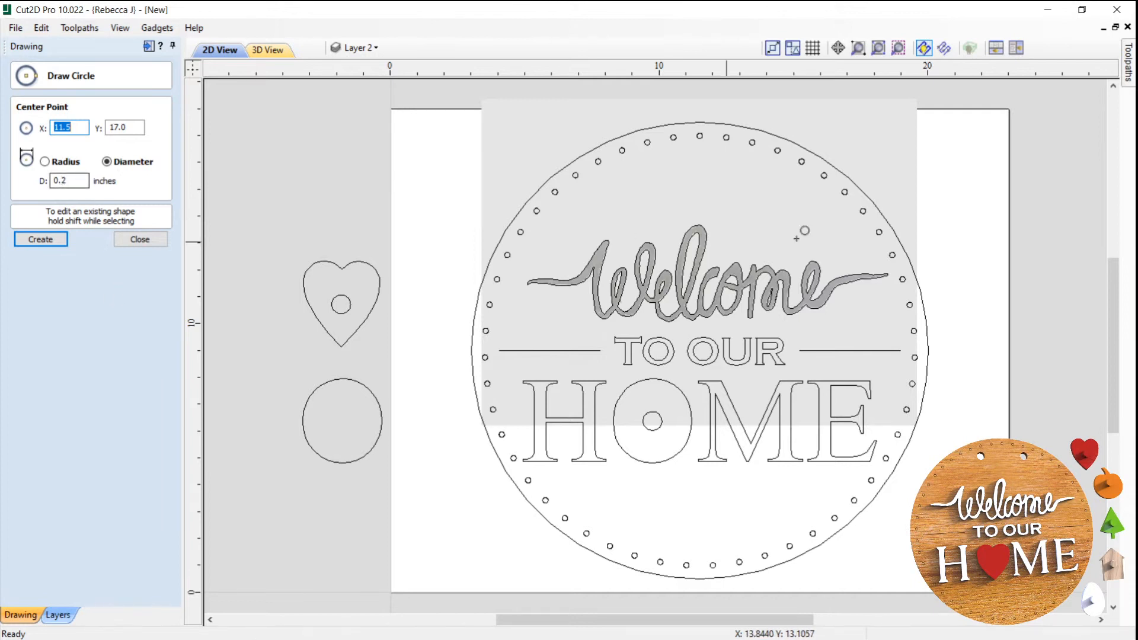
click(640, 175)
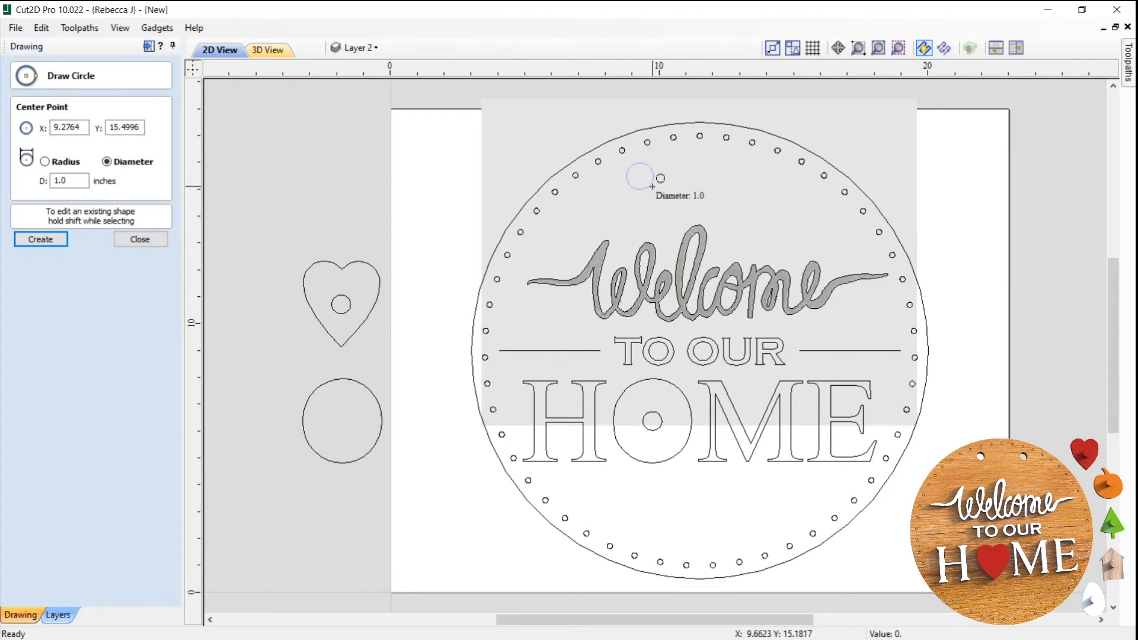
click(653, 182)
key(Escape)
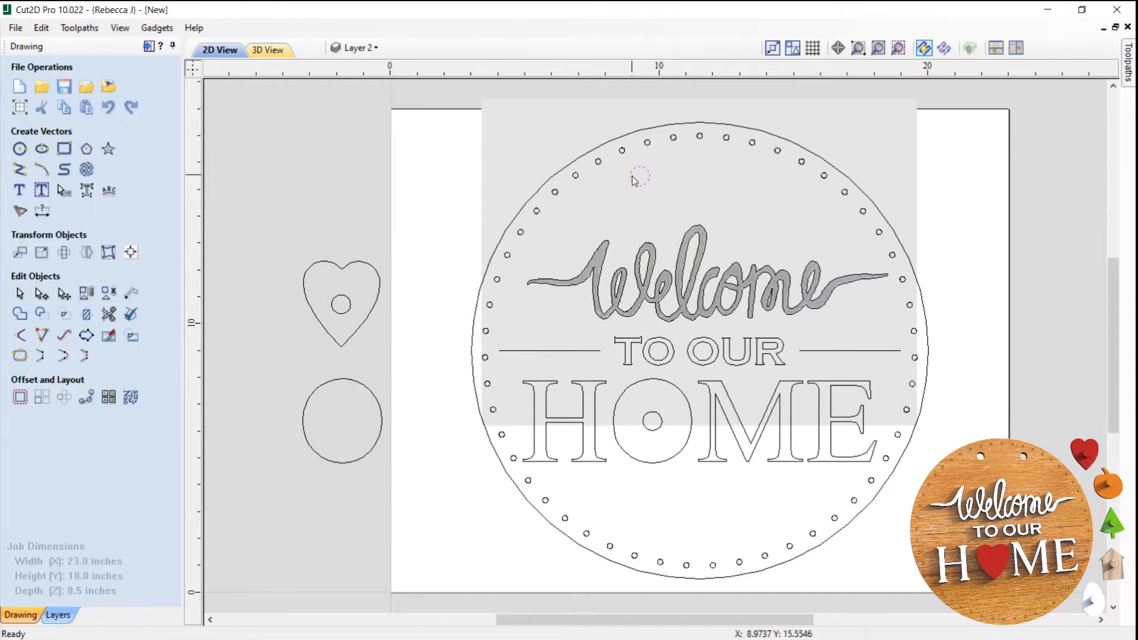
click(749, 176)
click(650, 178)
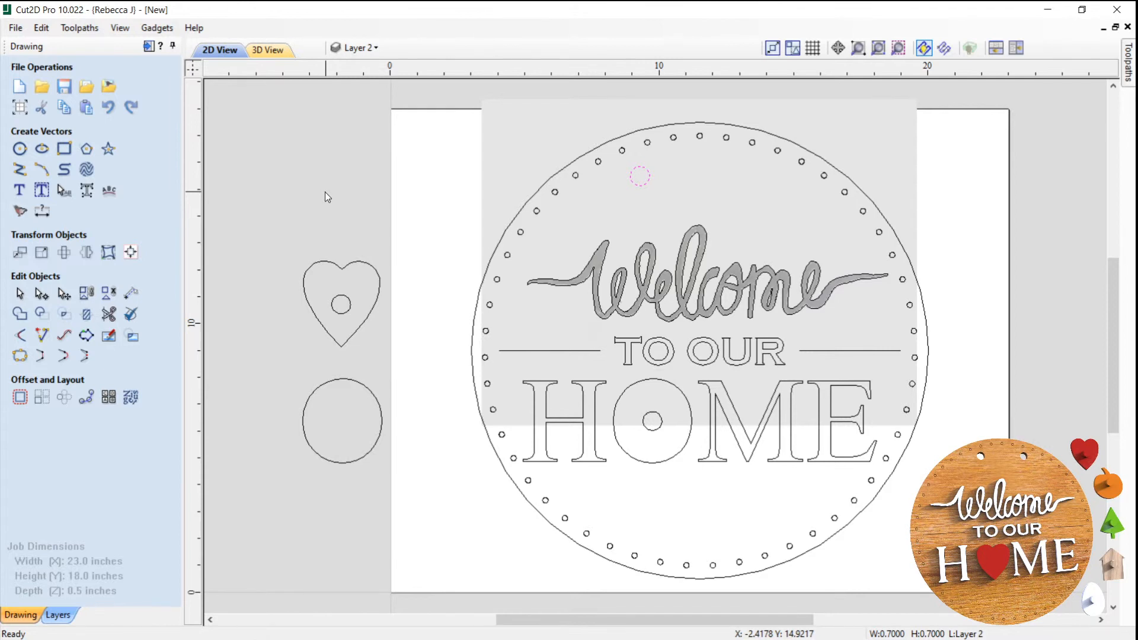
key(ctrl+shift+h)
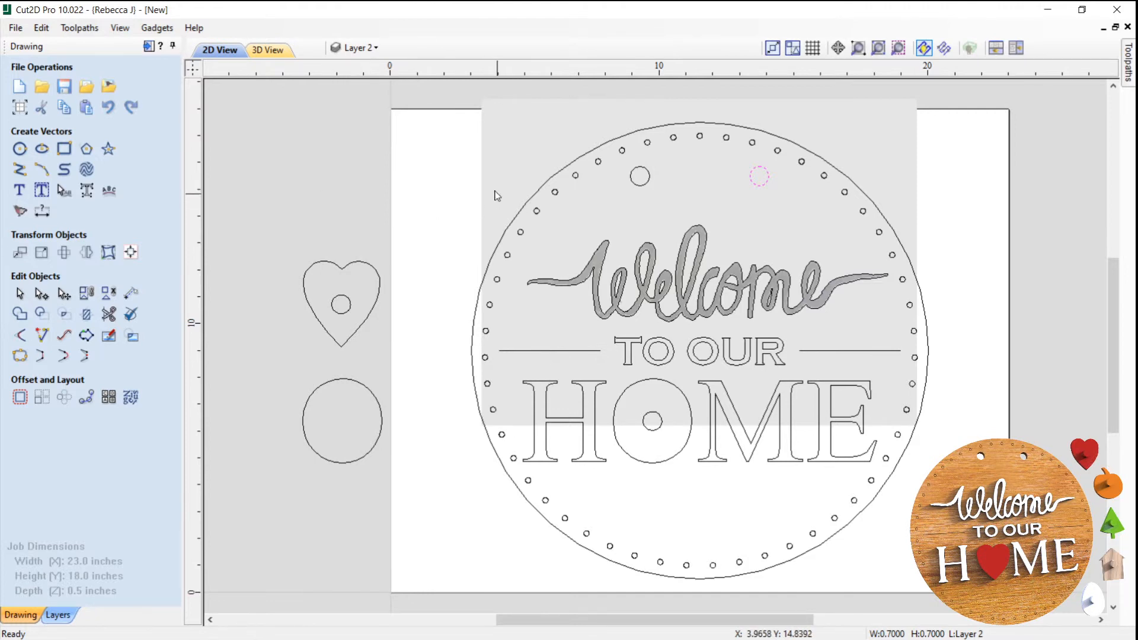
Hide the Bitmap Layer containing the traced Welcome image.
click(727, 274)
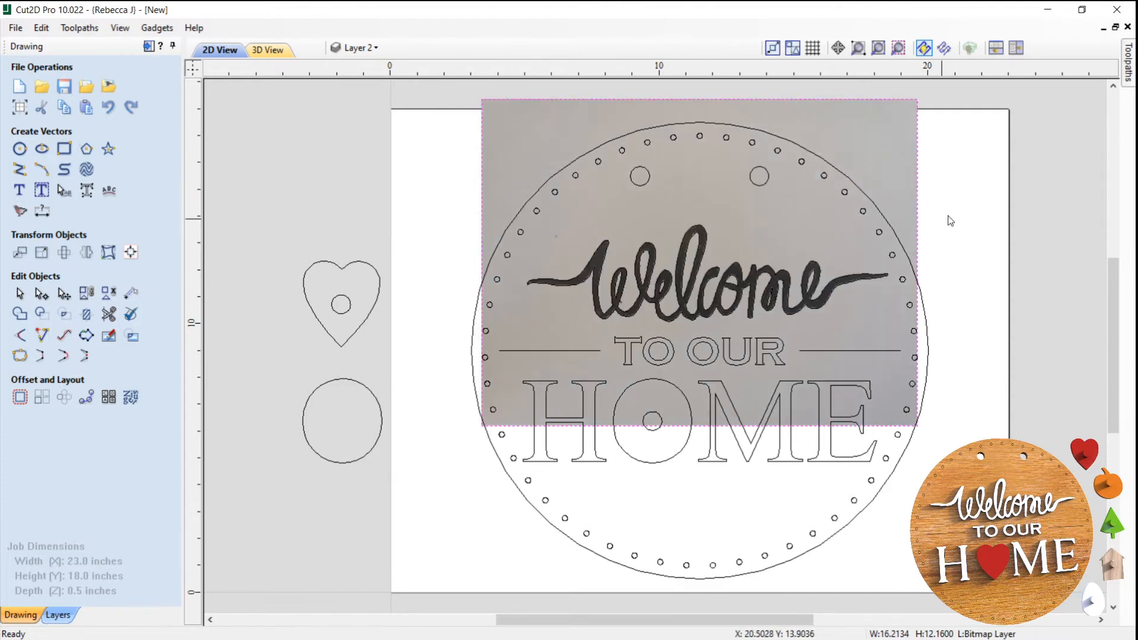
click(953, 233)
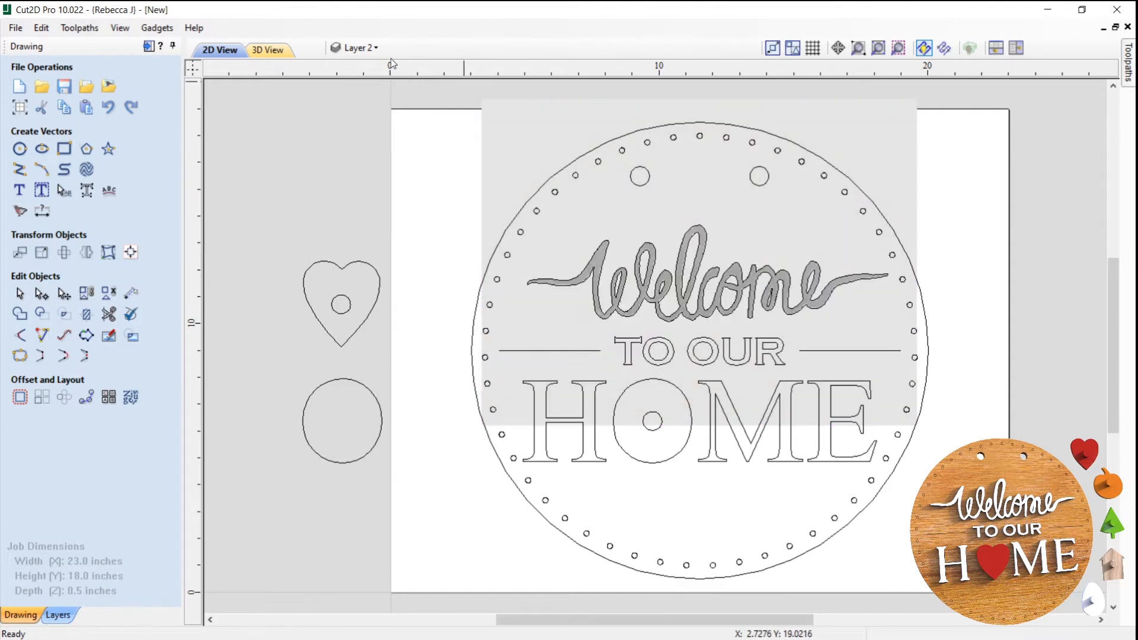
click(360, 48)
click(355, 72)
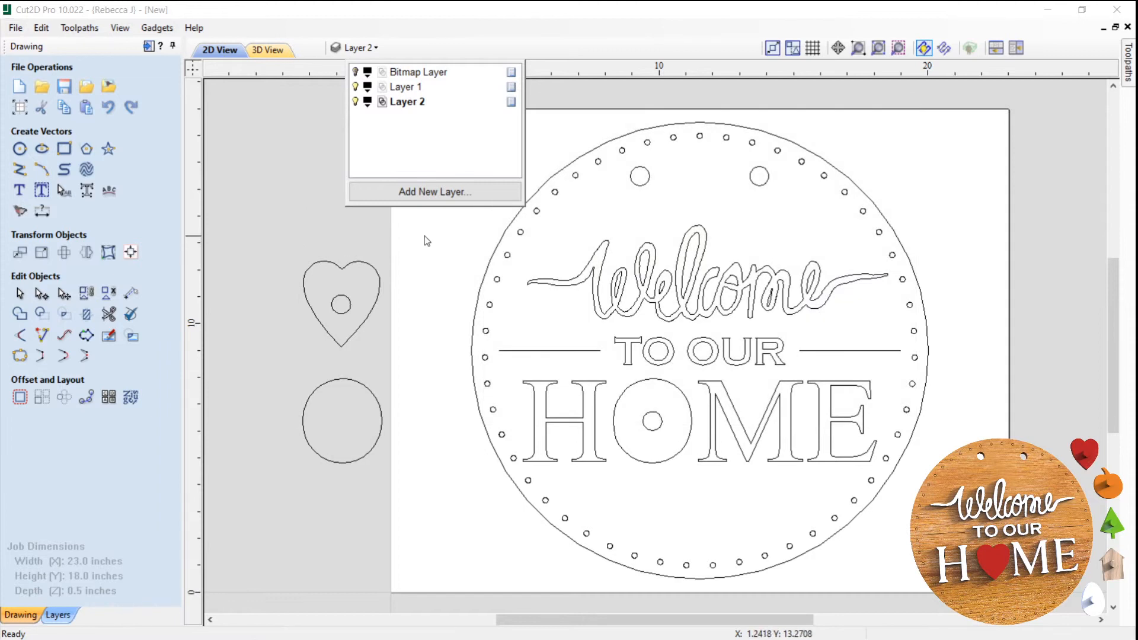
click(425, 237)
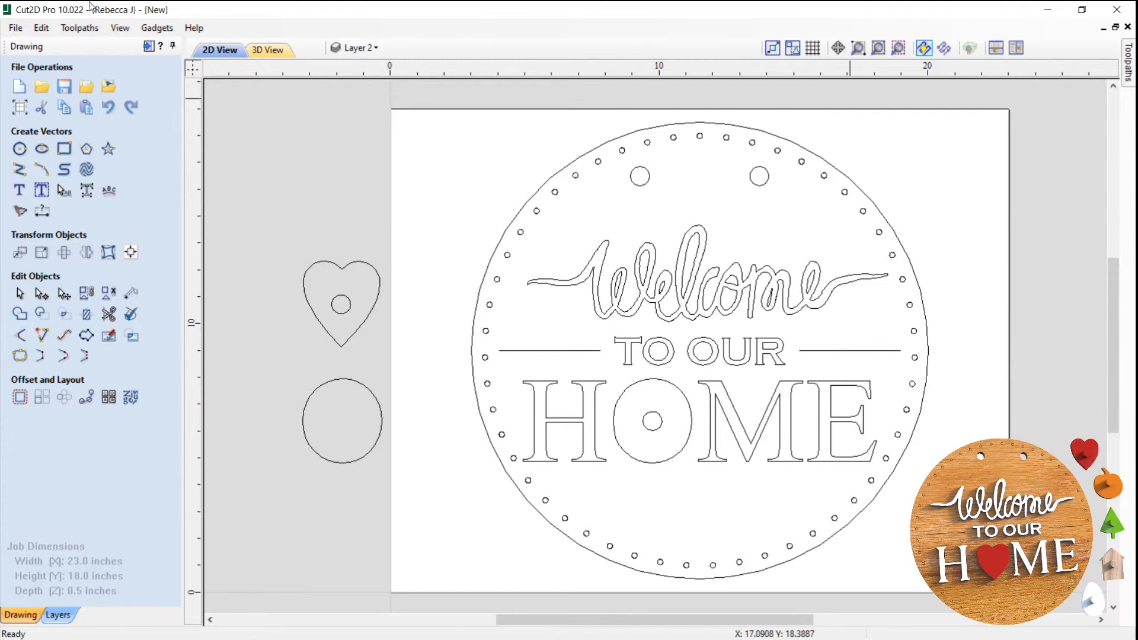
Open Welcome Home Sign_Base-No Toolpaths.crv without saving the current drawing, and dismiss the project notes.
click(16, 28)
click(38, 59)
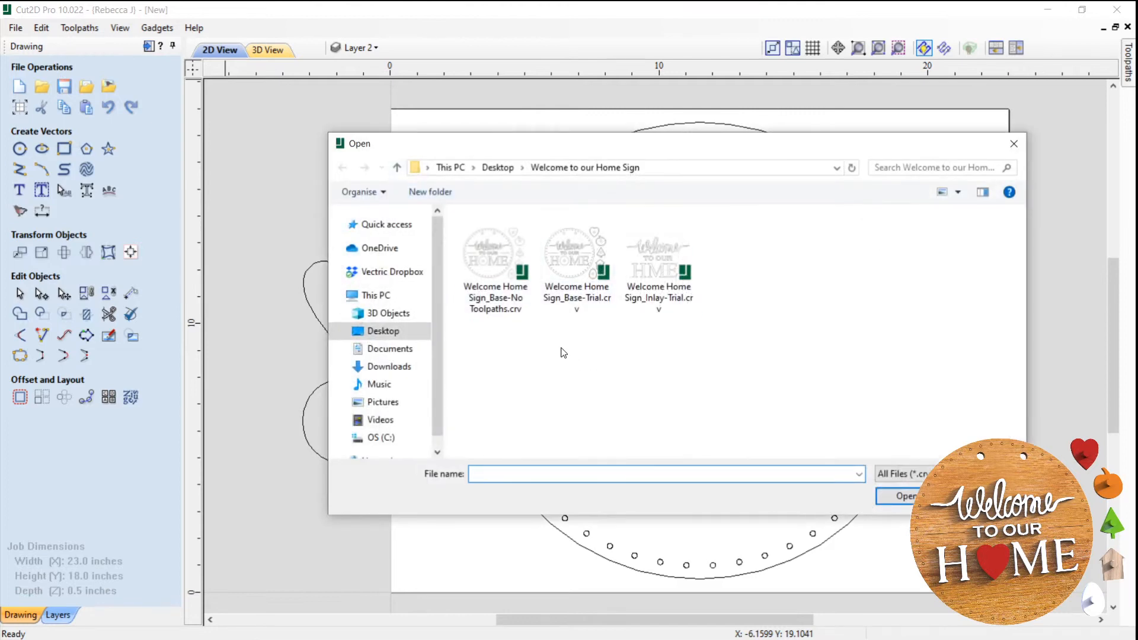
double_click(490, 261)
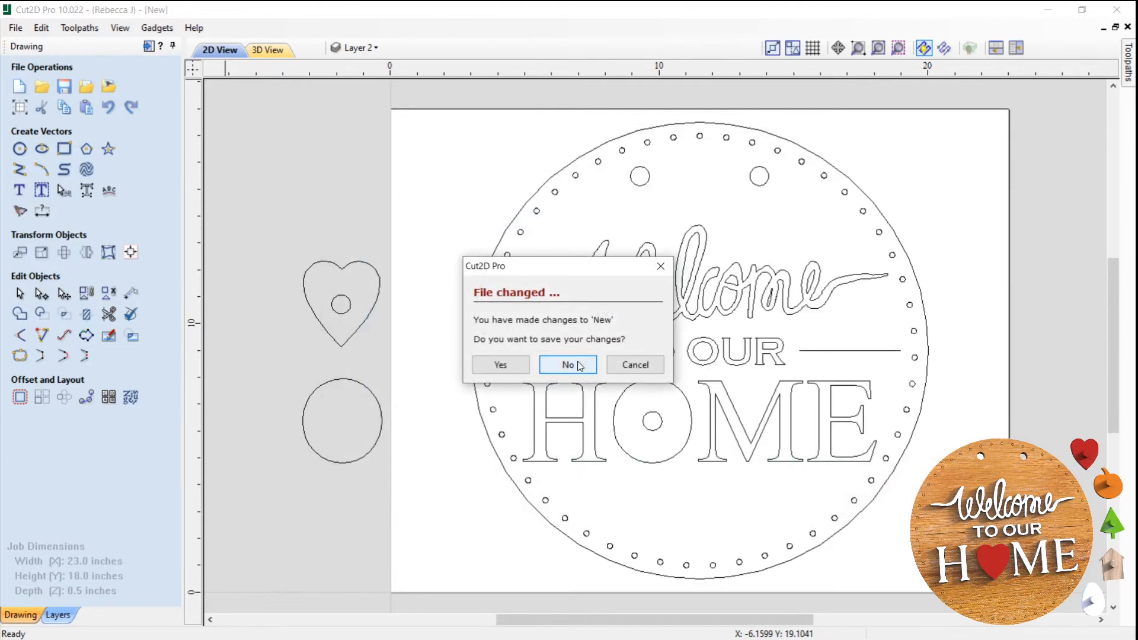
click(572, 364)
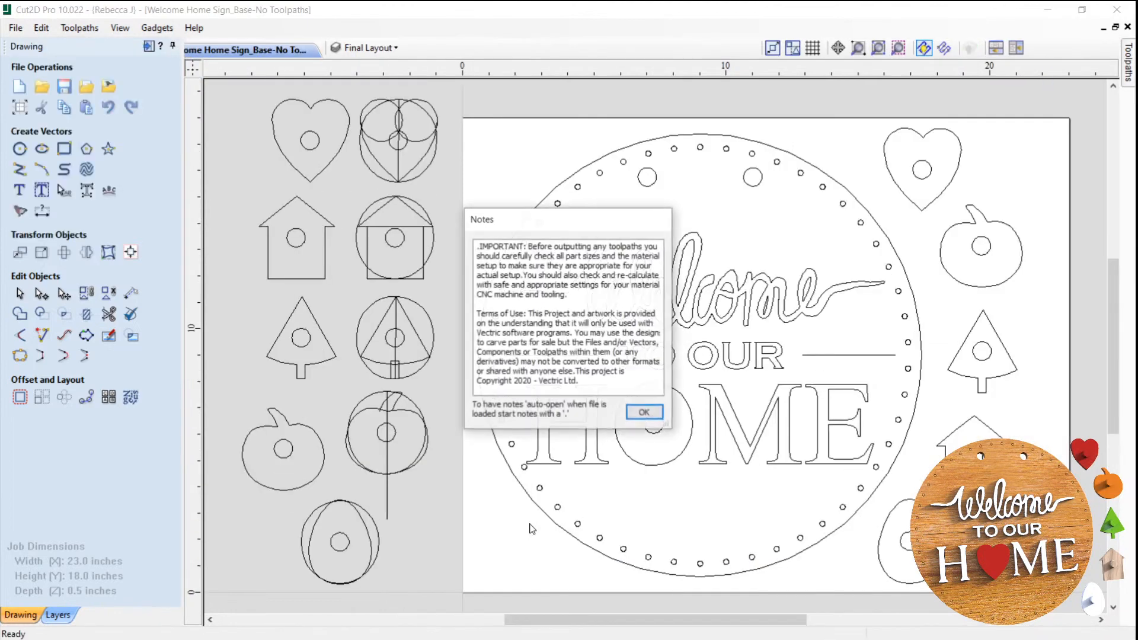
click(644, 413)
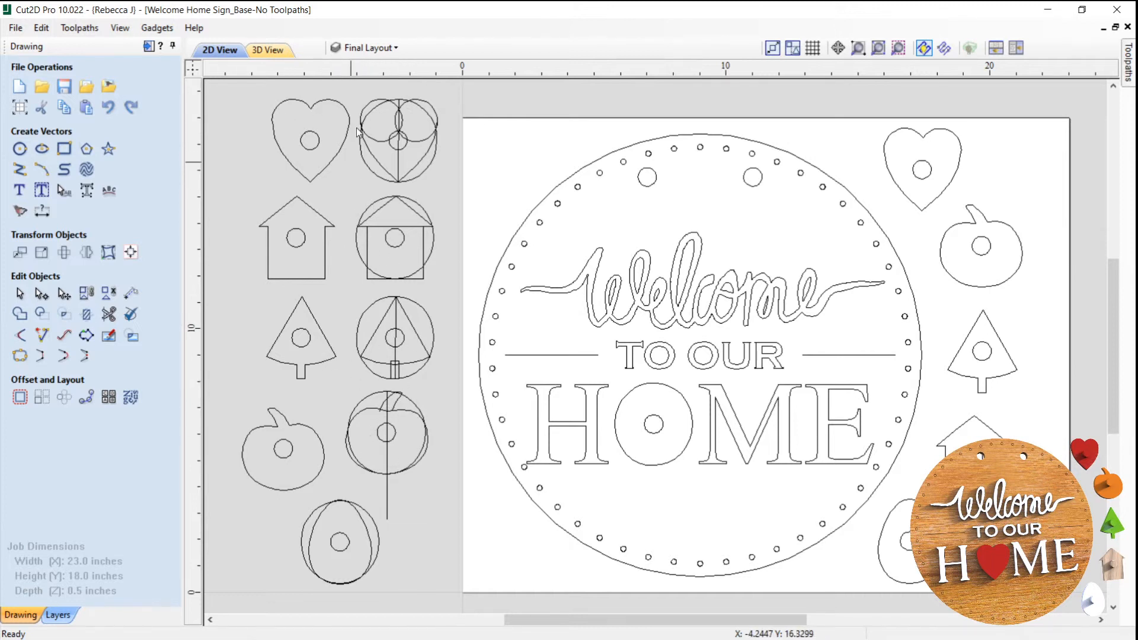
Hide the Interchangeable Shapes layer in the opened sign file.
click(379, 47)
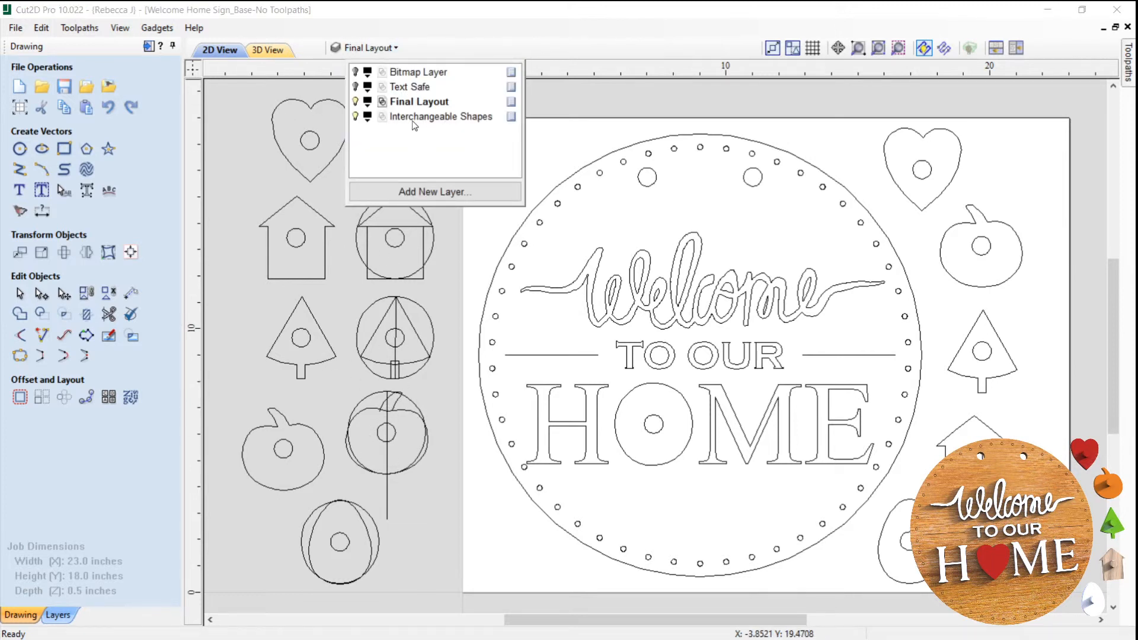
click(356, 117)
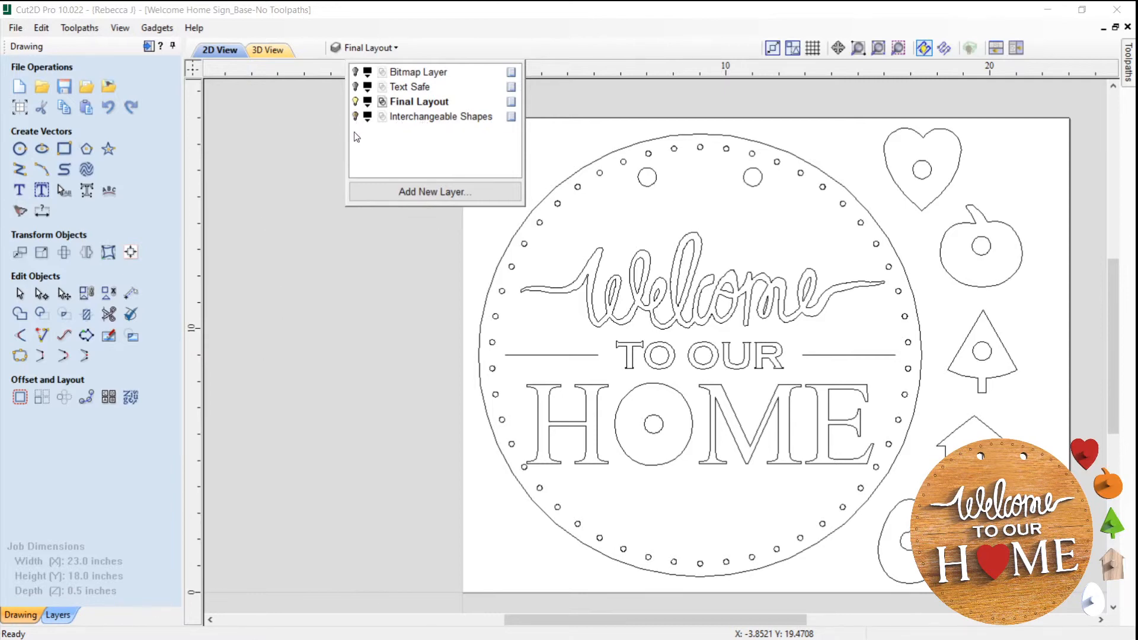
Examine the grouped outlines of the five interchangeable shapes and the separate peg circle inside each one, including the pumpkin's.
click(331, 316)
scroll(304, 290, down, 2)
scroll(304, 290, down, 1)
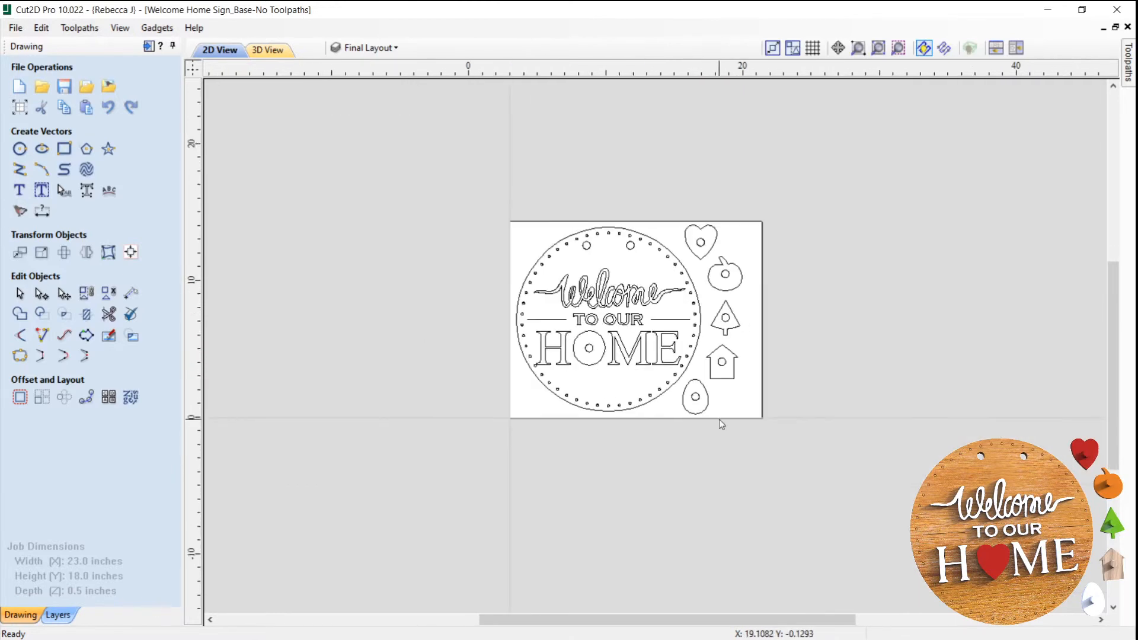
scroll(719, 419, up, 2)
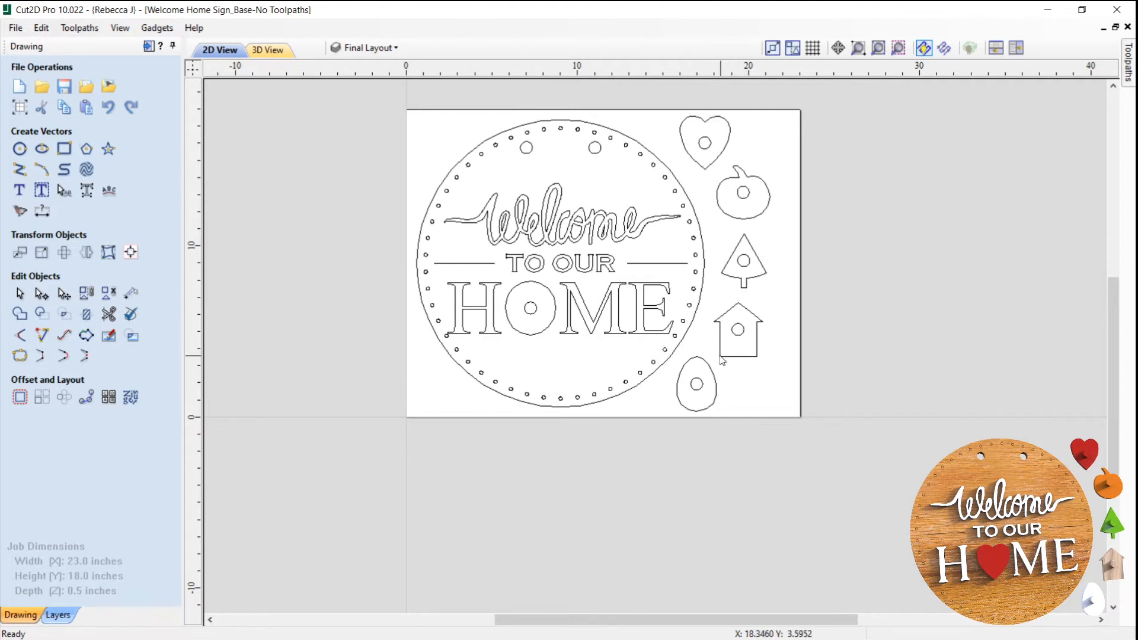
click(715, 373)
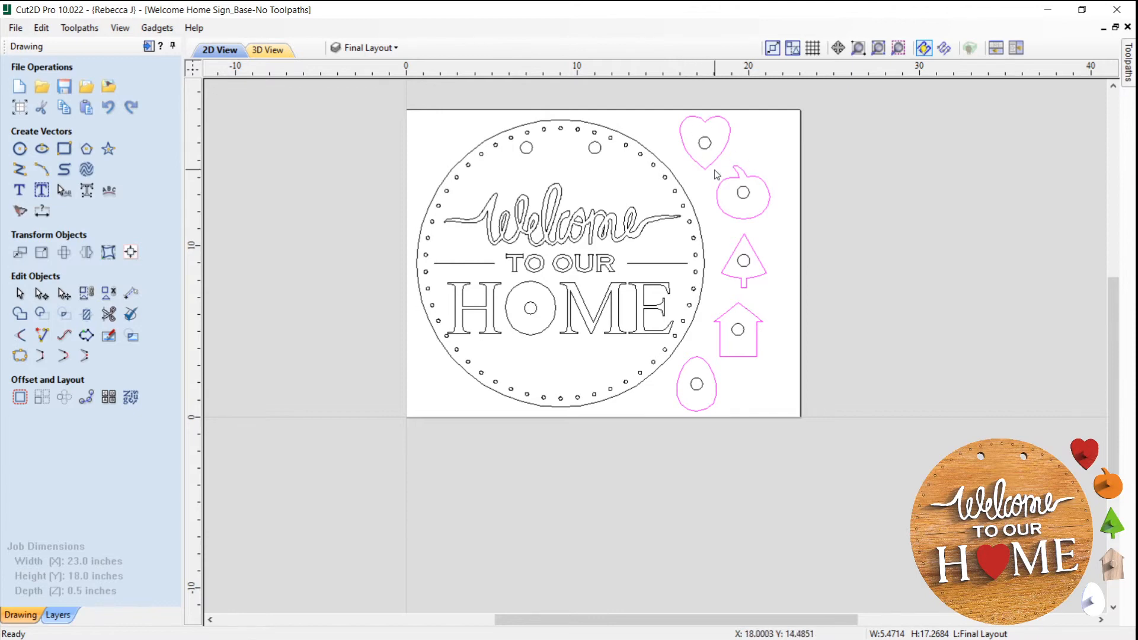
scroll(735, 172, up, 4)
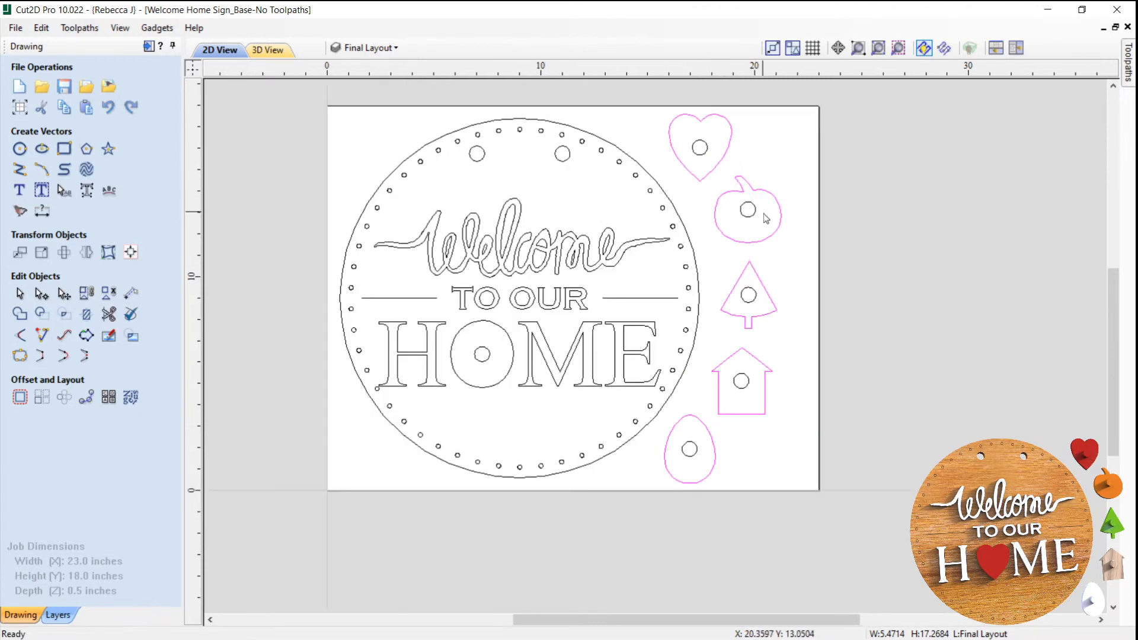
ctrl+click(719, 164)
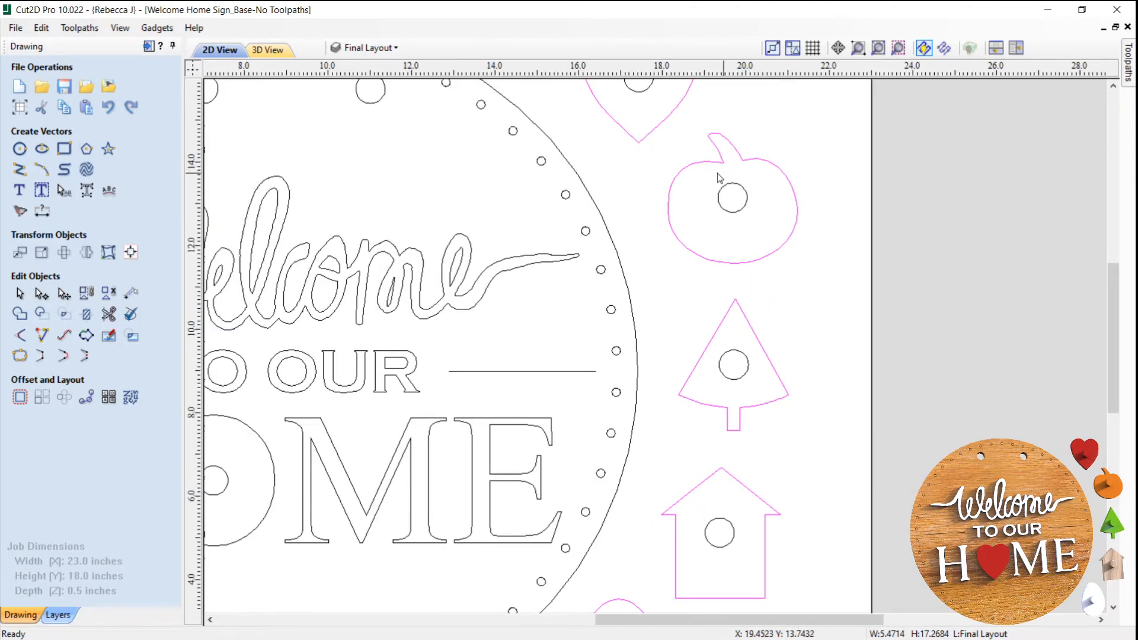
click(736, 184)
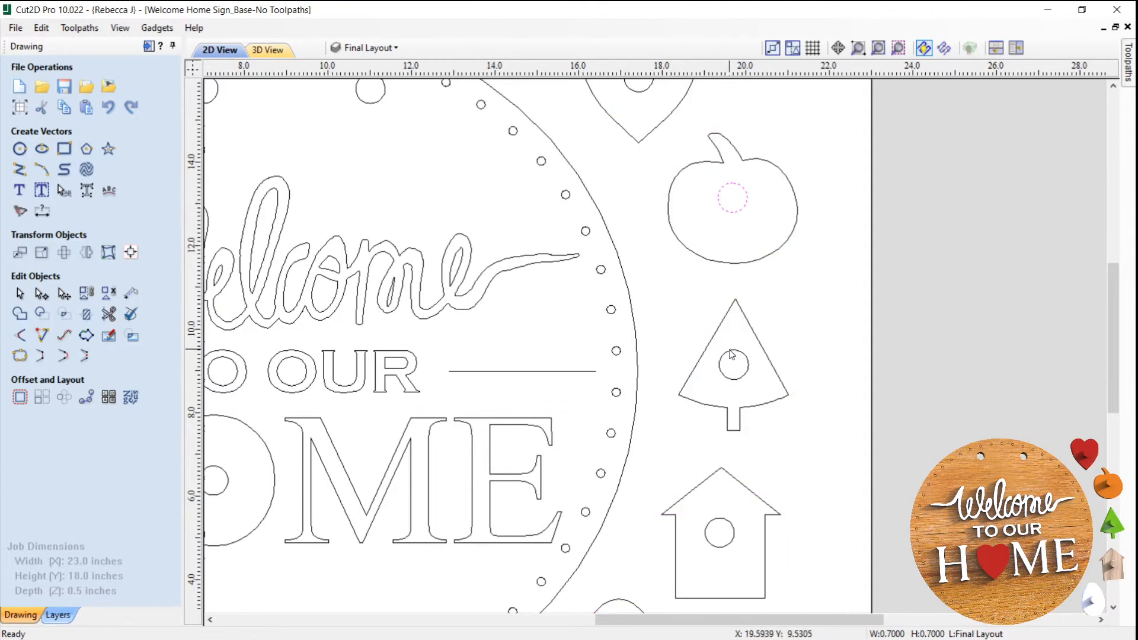
scroll(744, 215, down, 2)
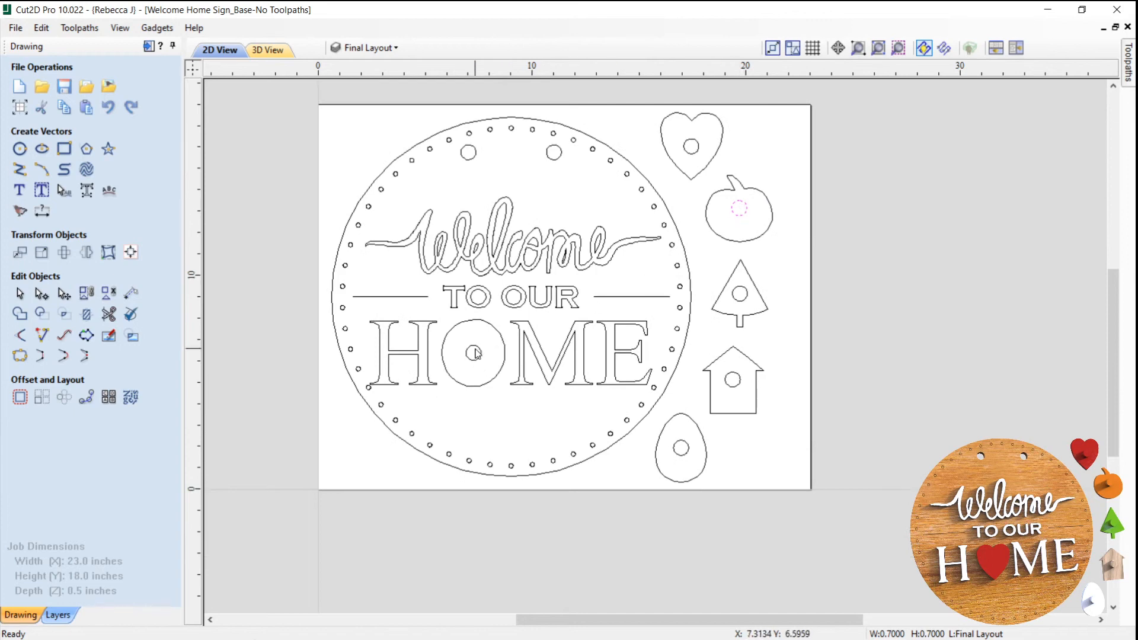
scroll(762, 197, up, 4)
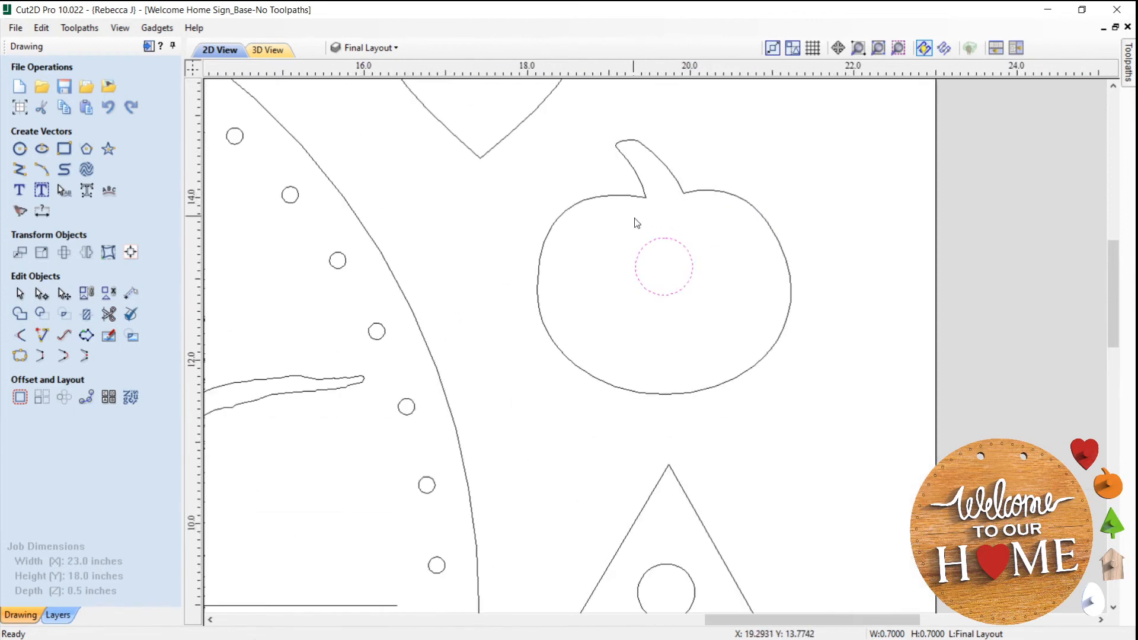
click(537, 291)
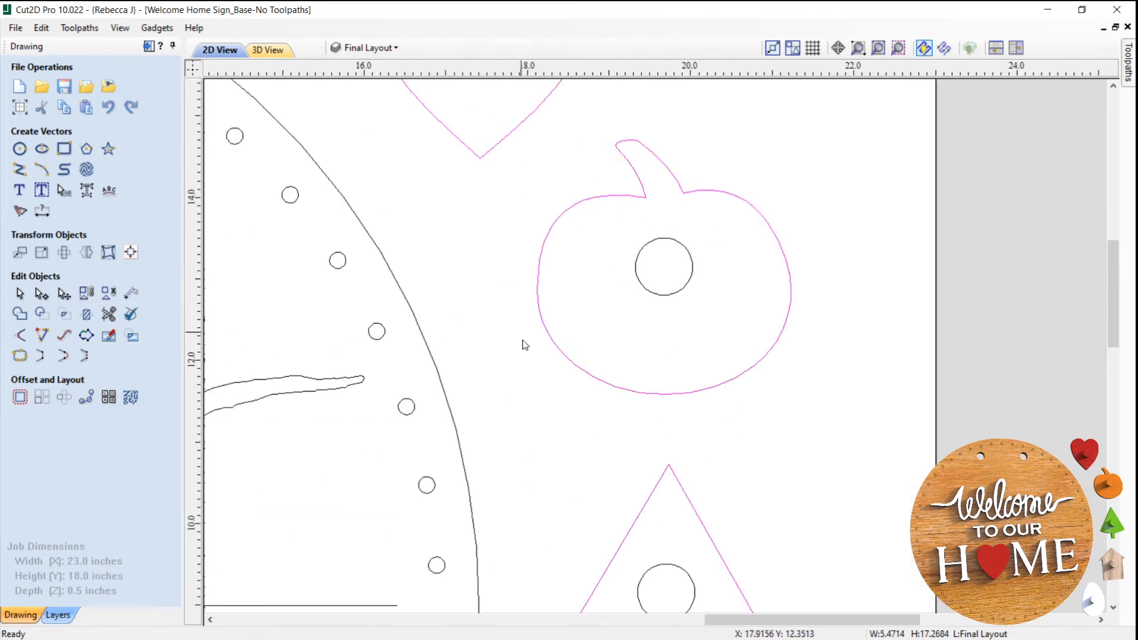
scroll(593, 196, down, 3)
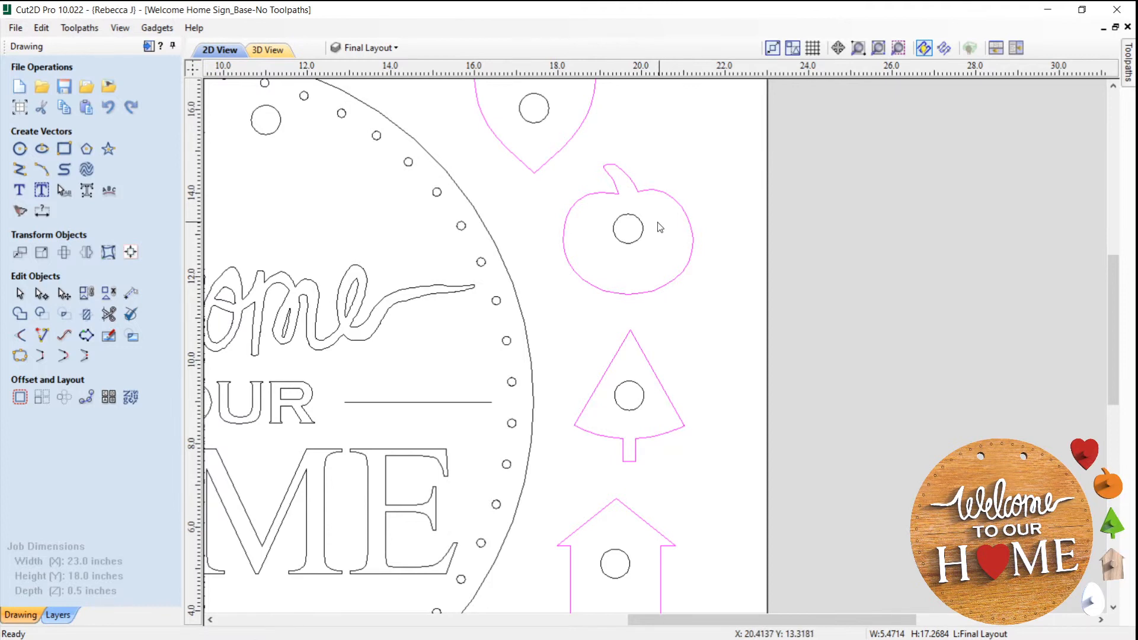
click(630, 215)
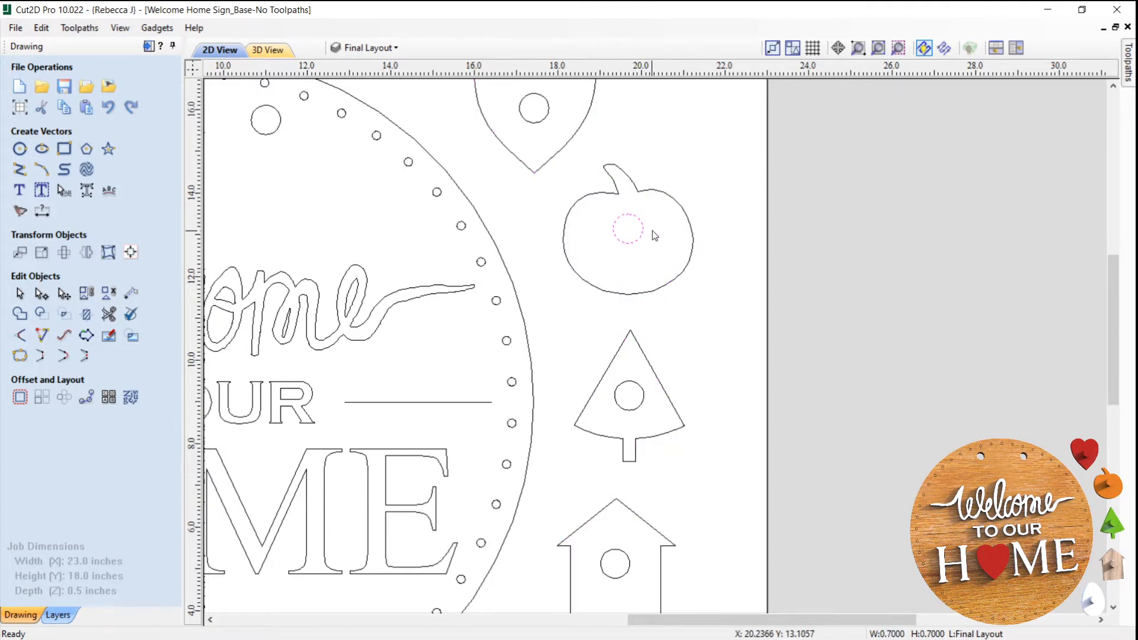
Offset the grouped heart, pumpkin, tree, house and egg outlines outwards by 0.125 inches, keeping the originals and selecting the new vectors.
click(628, 189)
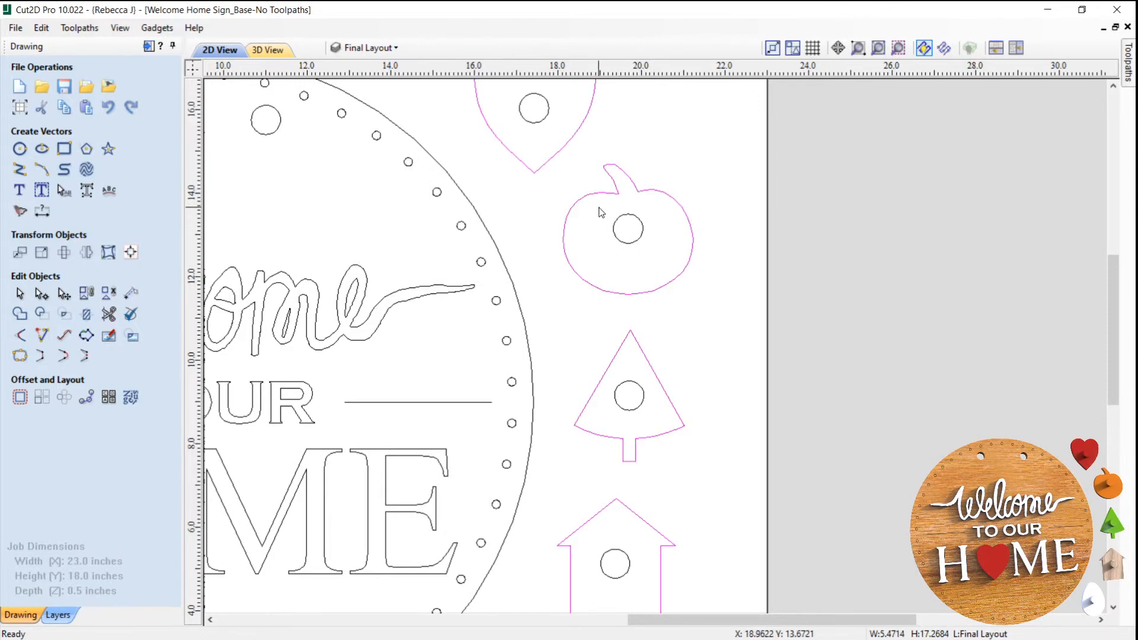
scroll(631, 187, down, 1)
scroll(630, 187, down, 2)
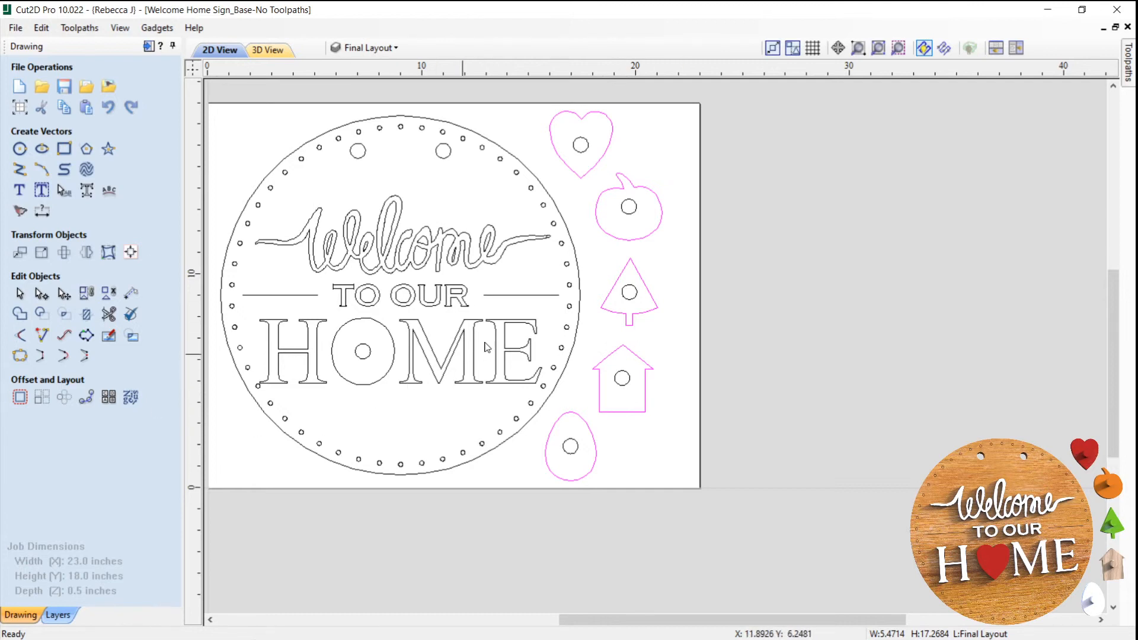
click(20, 397)
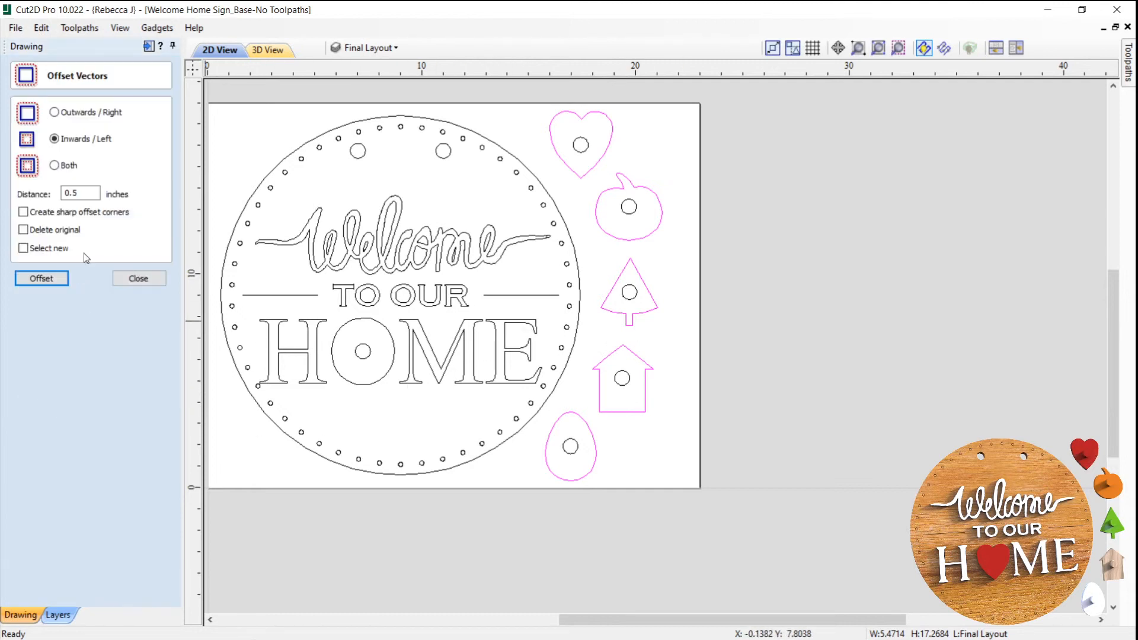
click(81, 114)
drag(74, 191, 90, 193)
text(125)
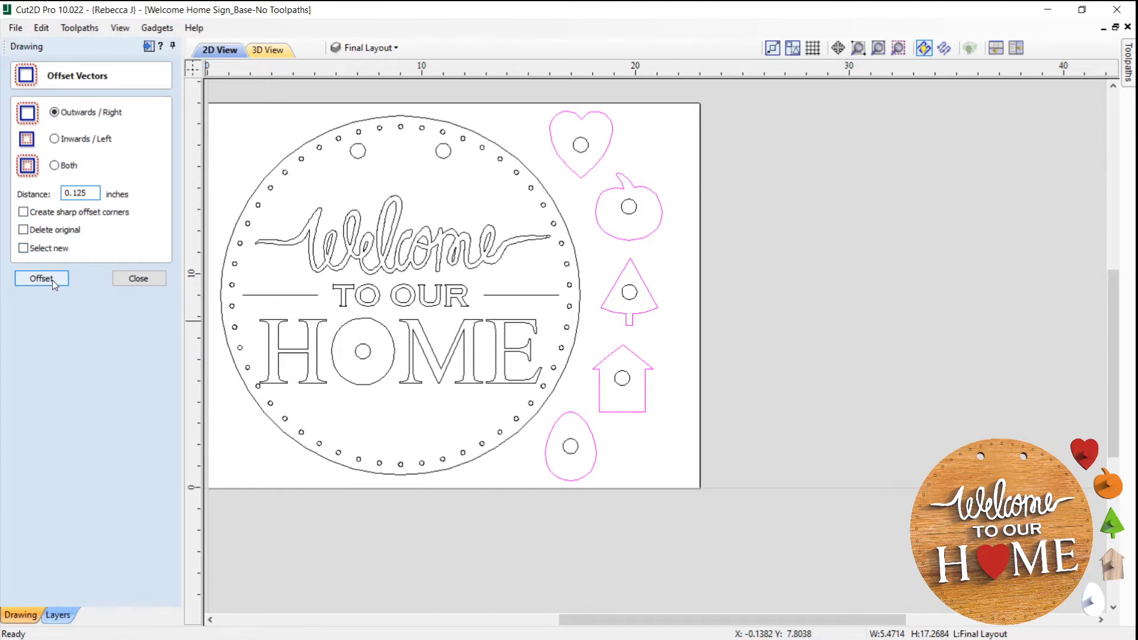
click(53, 252)
click(41, 278)
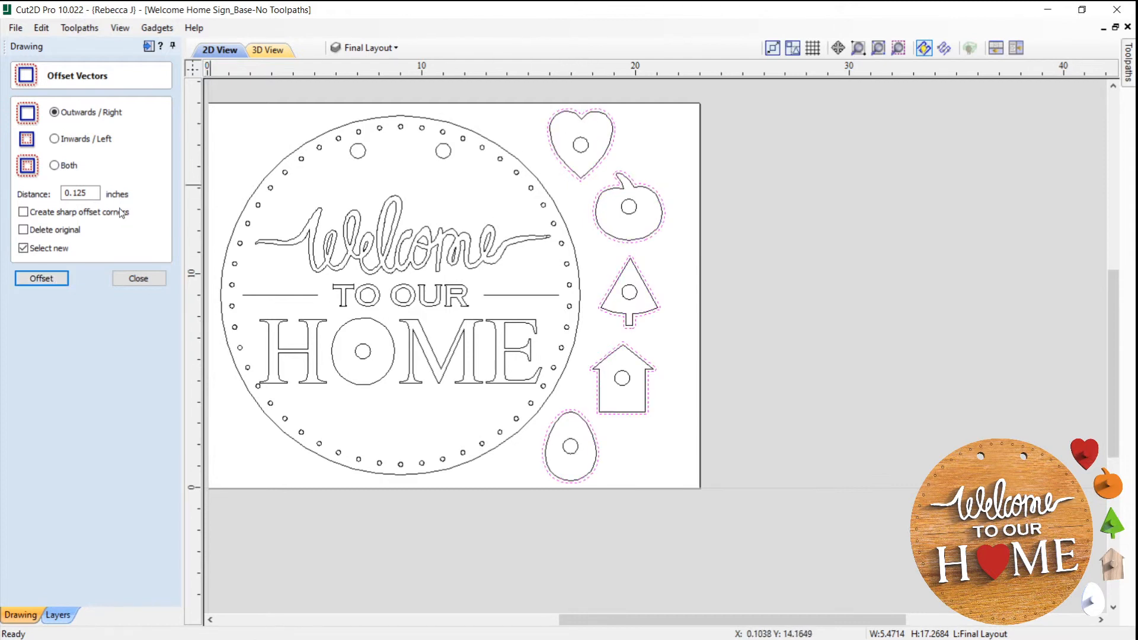
click(138, 279)
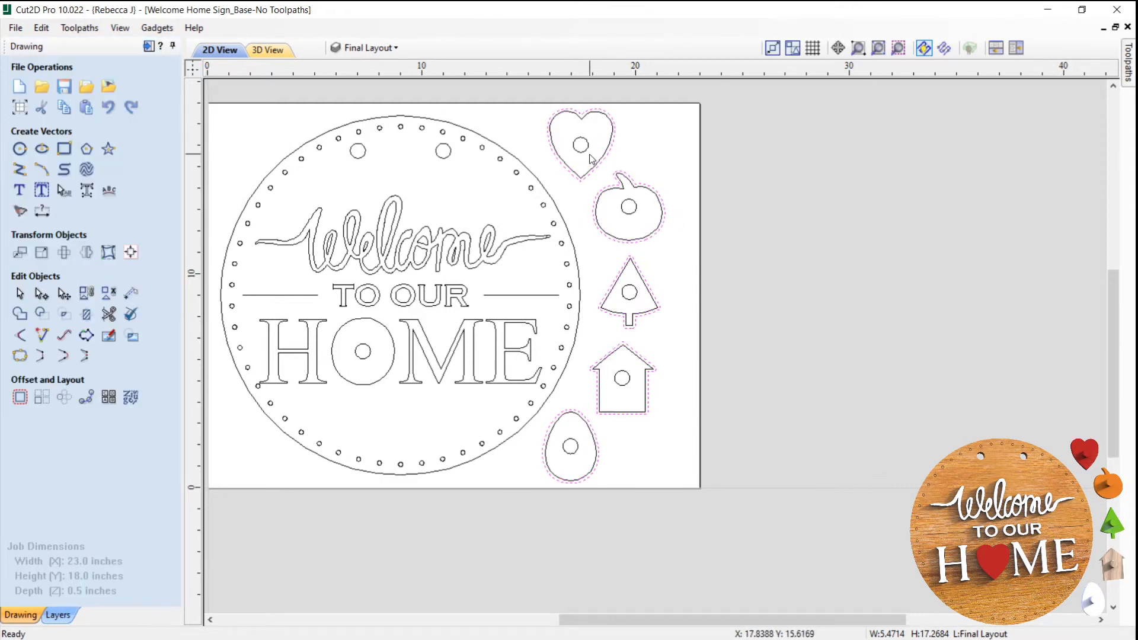
Group the new outer shape offsets with the peg circles of all five shapes, and check that the original outlines select separately.
shift+click(589, 148)
shift+click(627, 214)
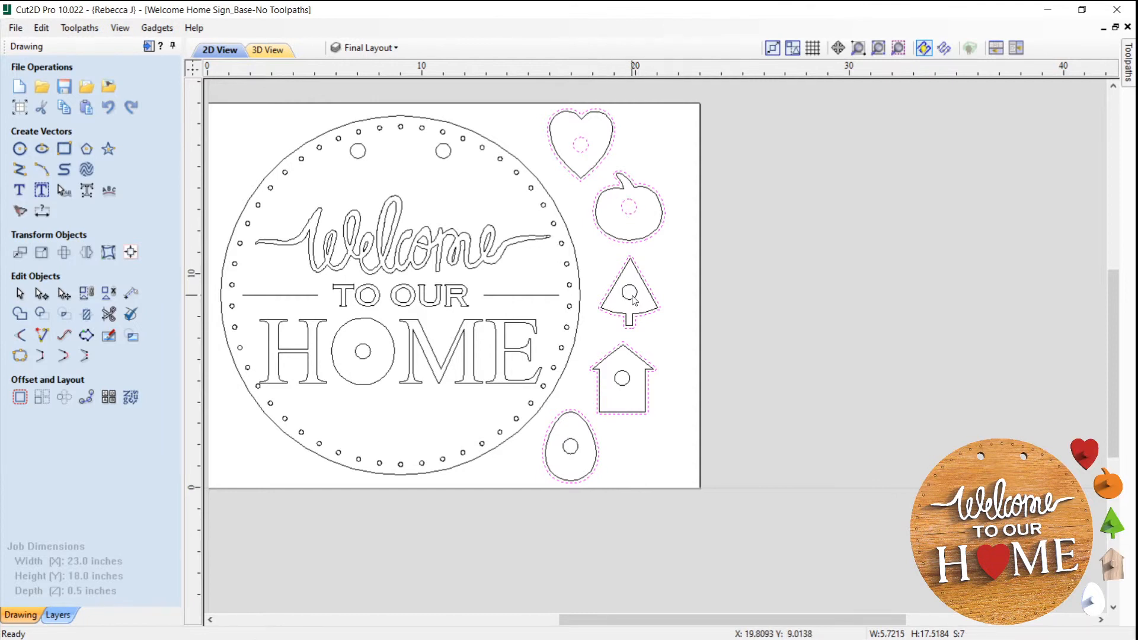
shift+click(636, 298)
shift+click(624, 377)
shift+click(574, 446)
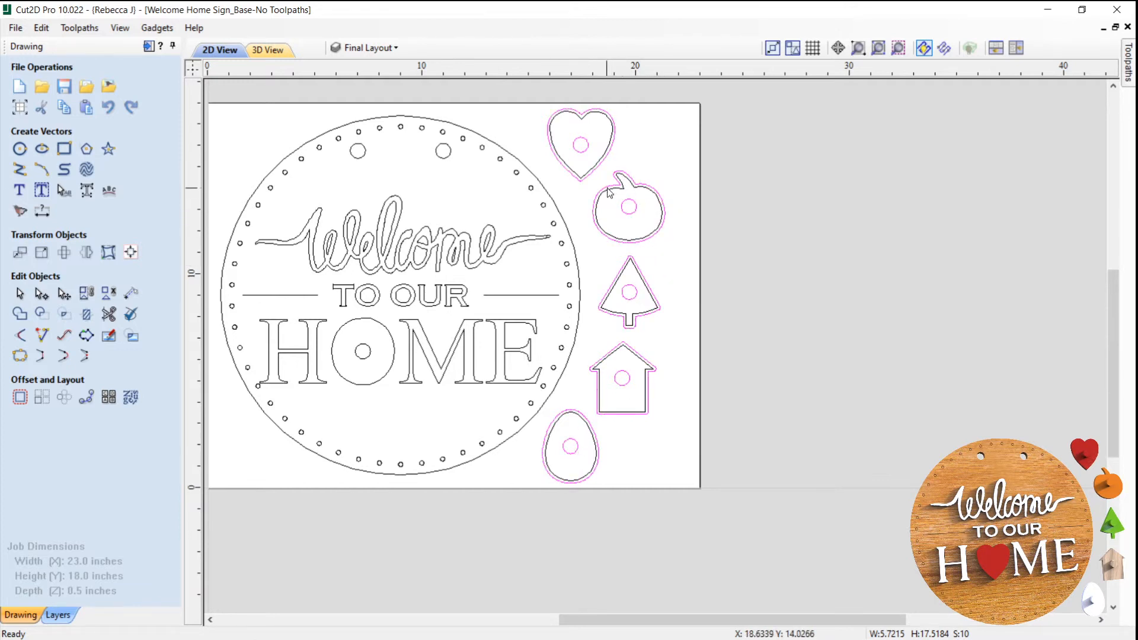
click(608, 149)
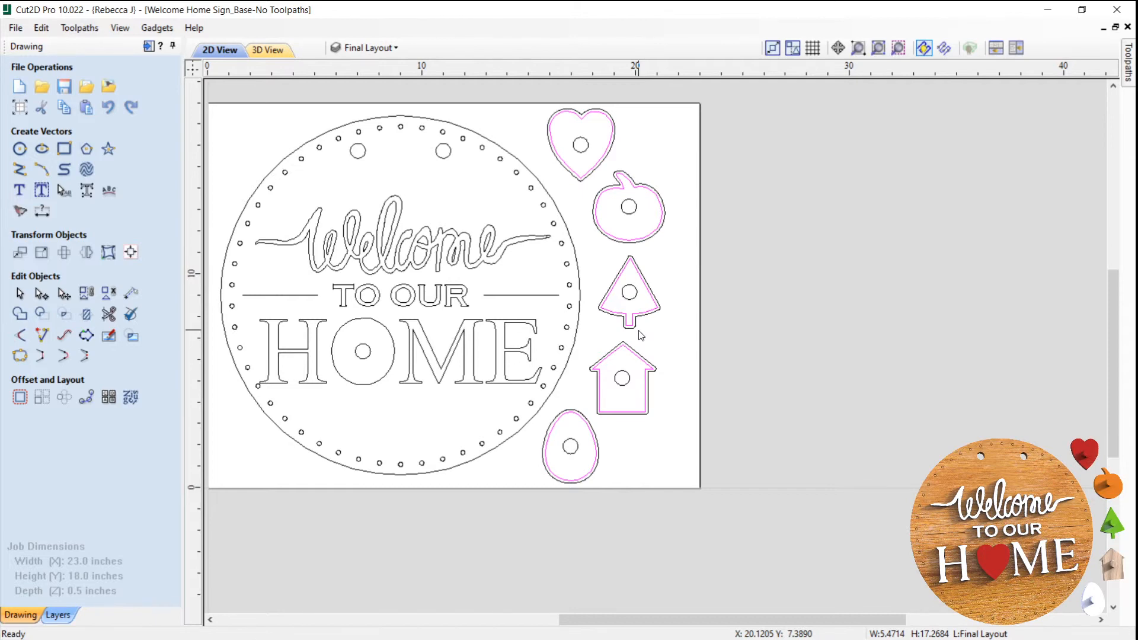
click(670, 335)
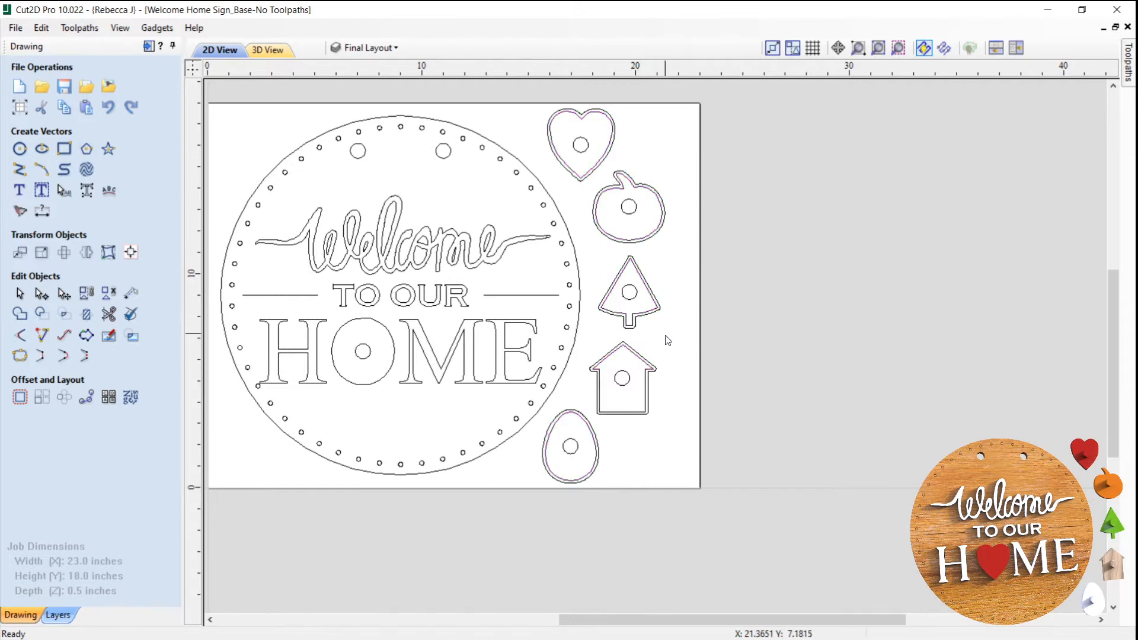
Try crossing and enclosing window selections over the sign's lettering to compare which vectors each one picks up.
scroll(668, 356, up, 1)
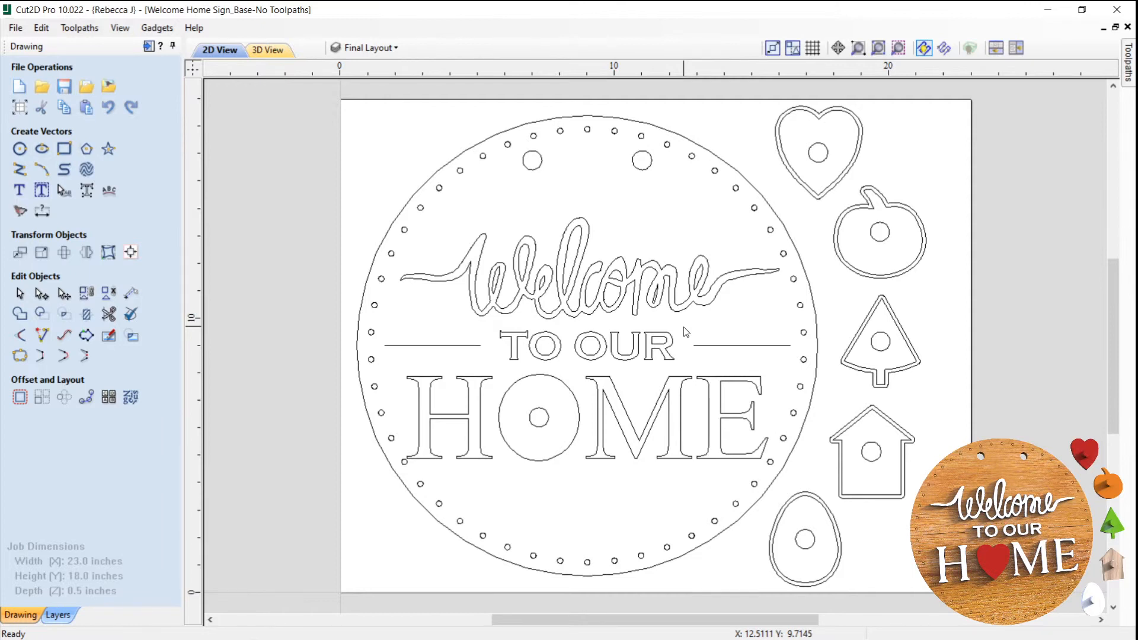
drag(734, 428, 453, 279)
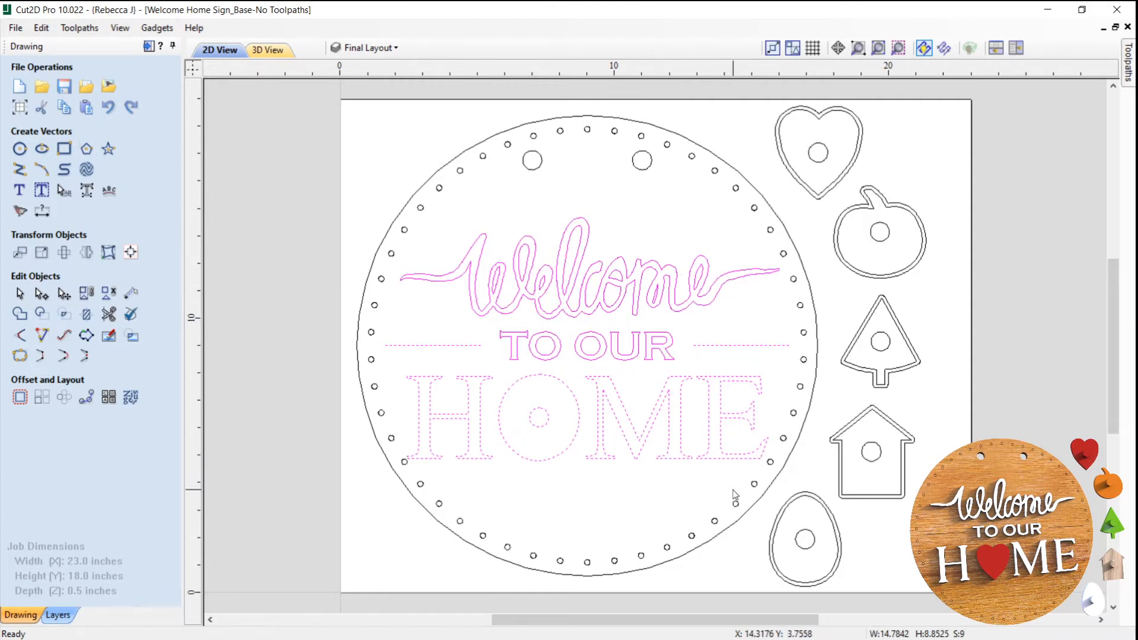
click(685, 486)
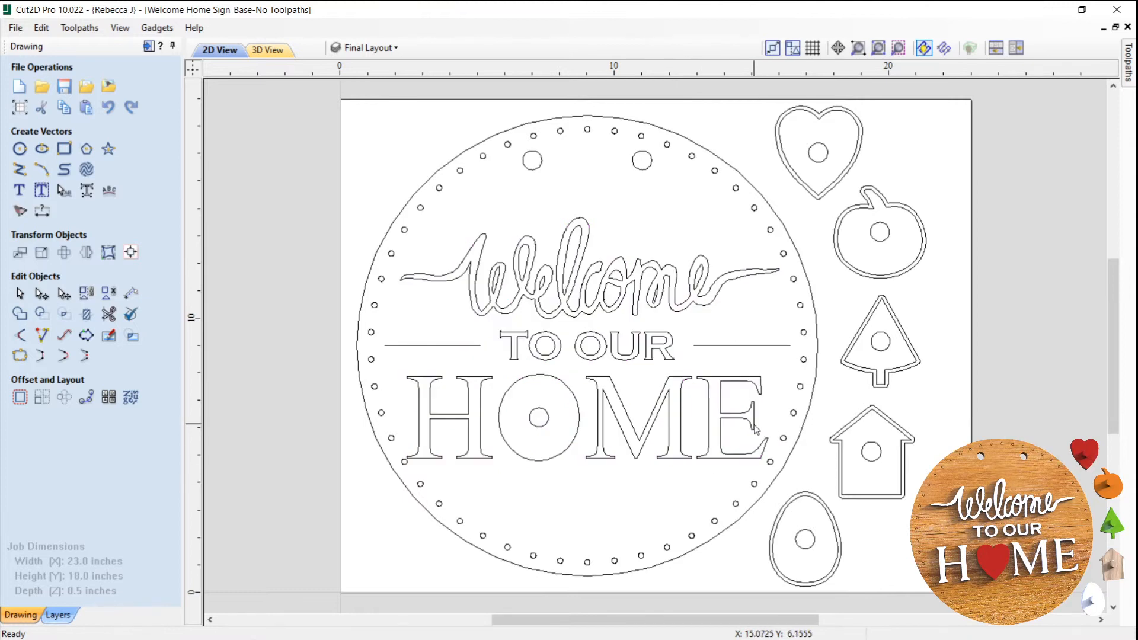
drag(739, 439, 606, 230)
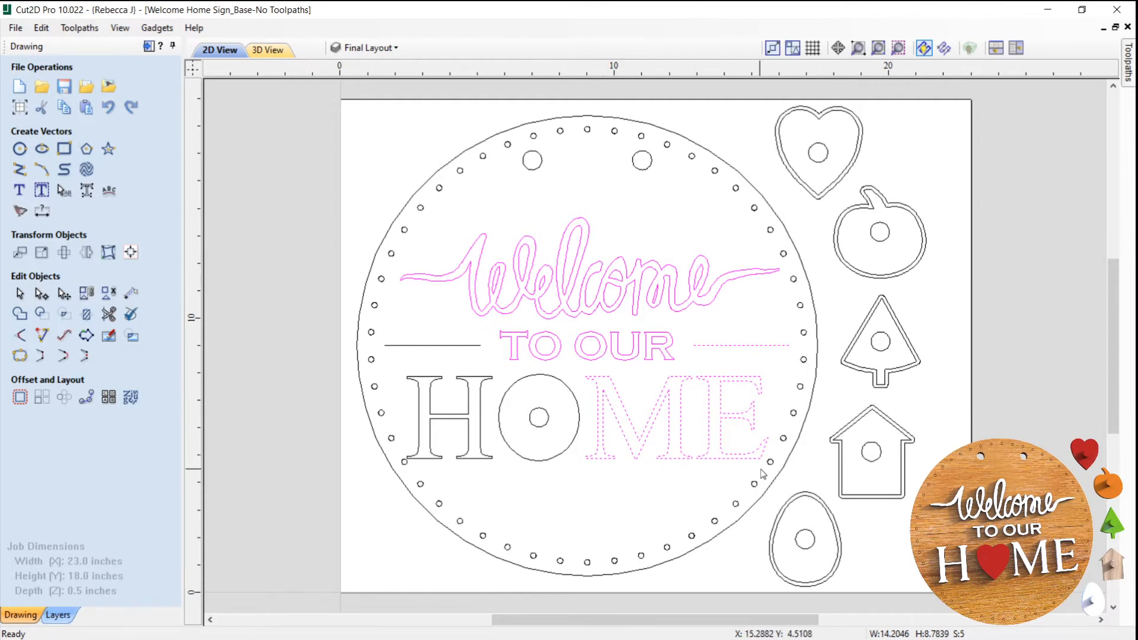
drag(421, 224, 697, 444)
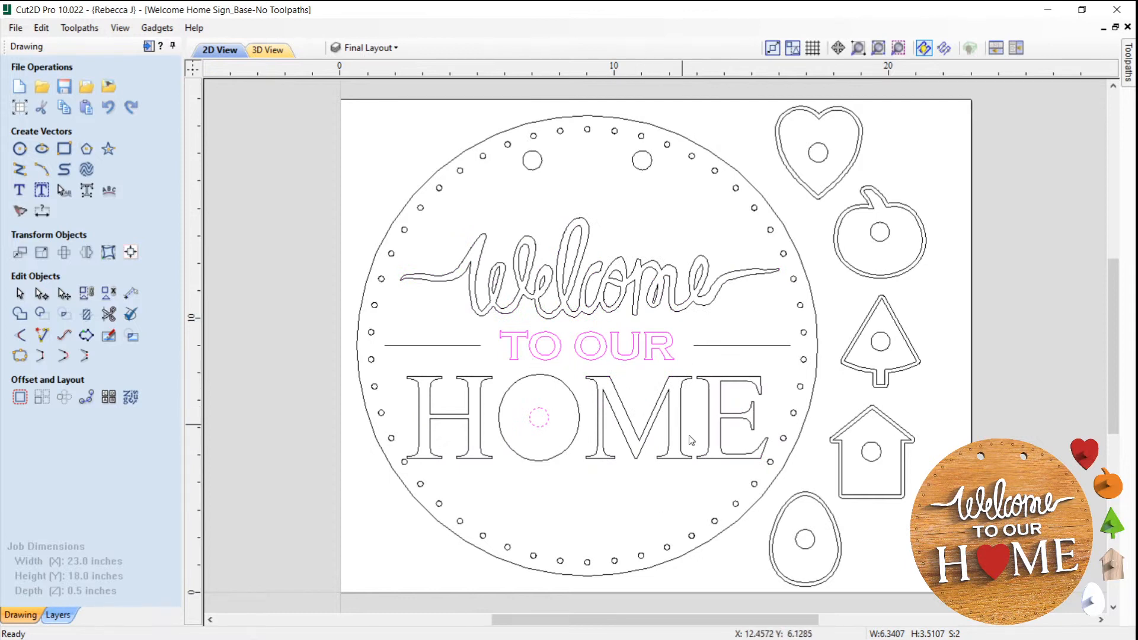
Copy the Welcome, TO OUR and HOME lettering, including the O and its centre circle, without the two horizontal lines.
drag(733, 469, 460, 275)
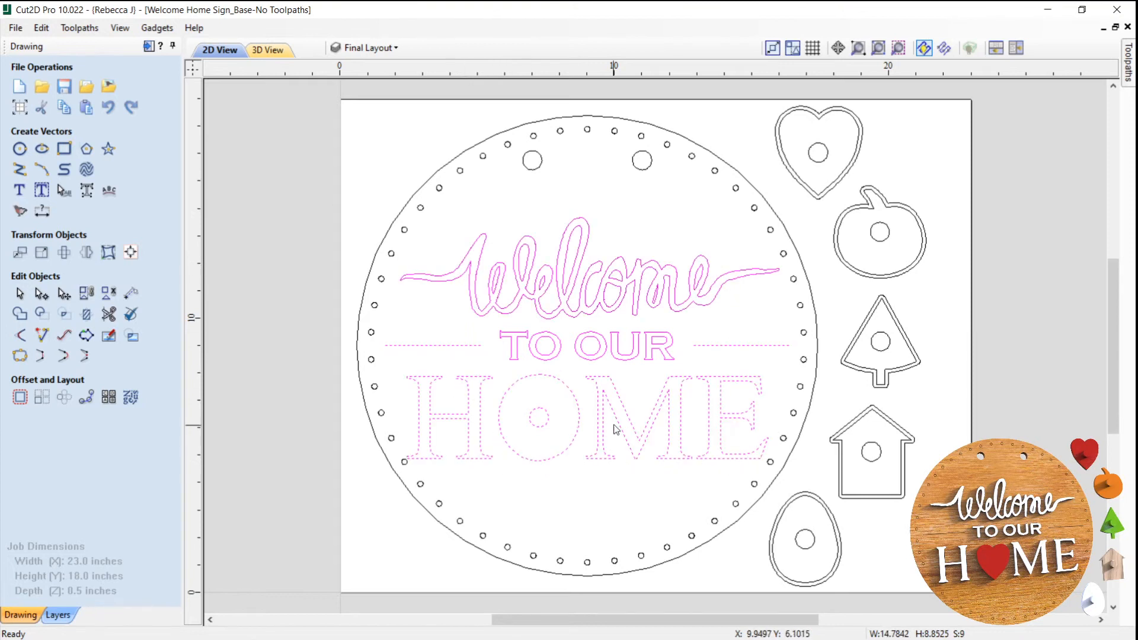
shift+click(720, 345)
shift+click(479, 345)
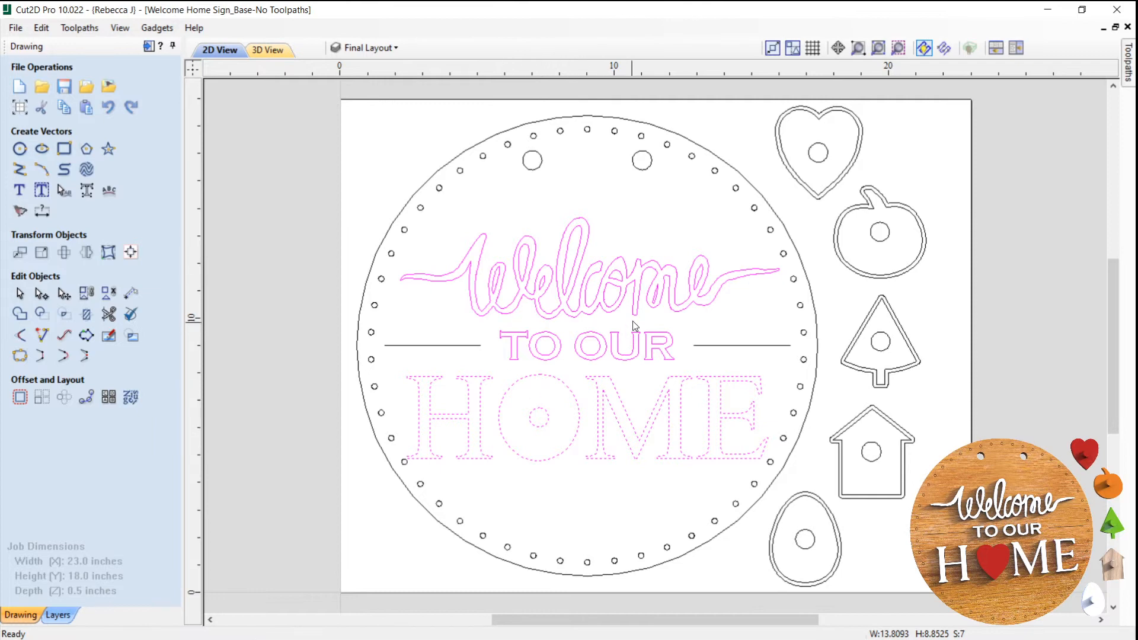
right_click(628, 292)
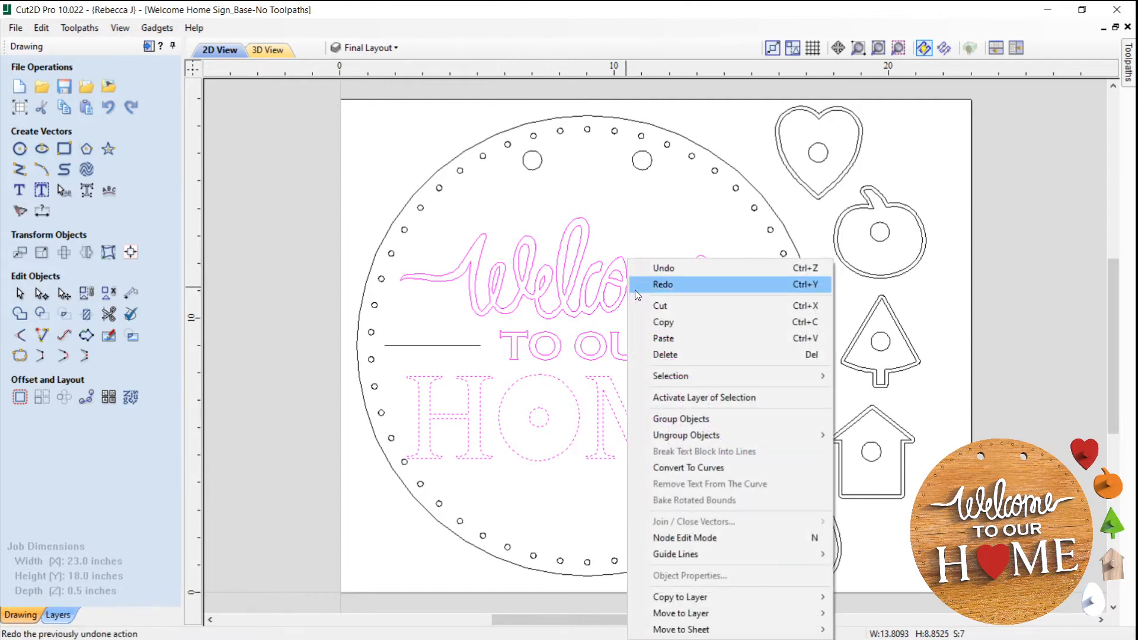
click(664, 322)
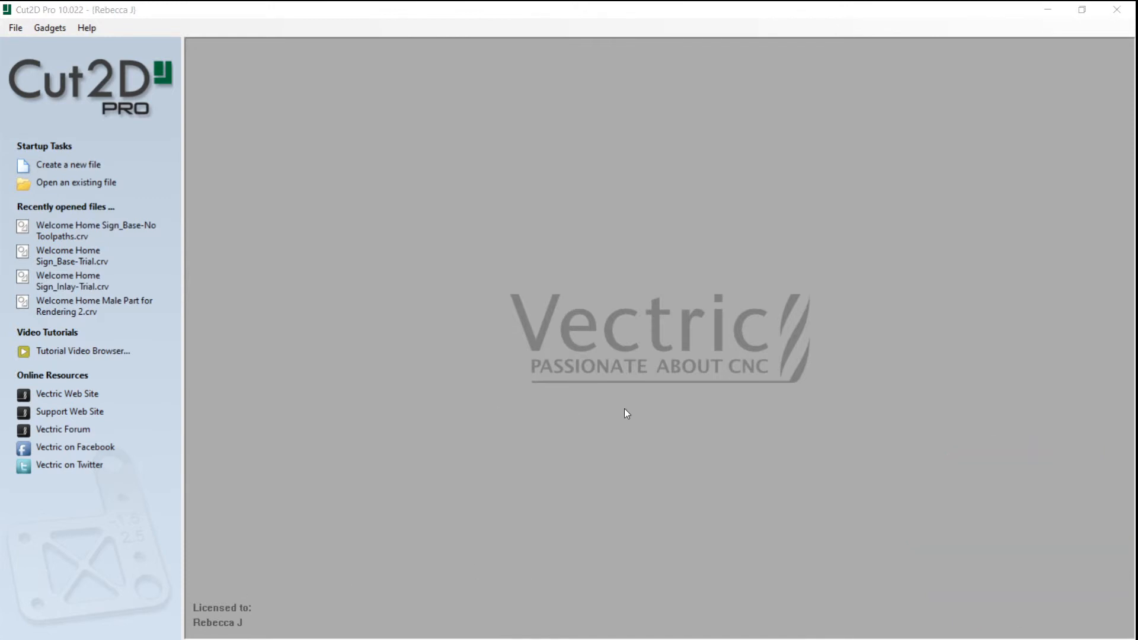
Create a new single-sided job 15 inches wide, 10 inches high and 0.375 inches thick.
click(55, 164)
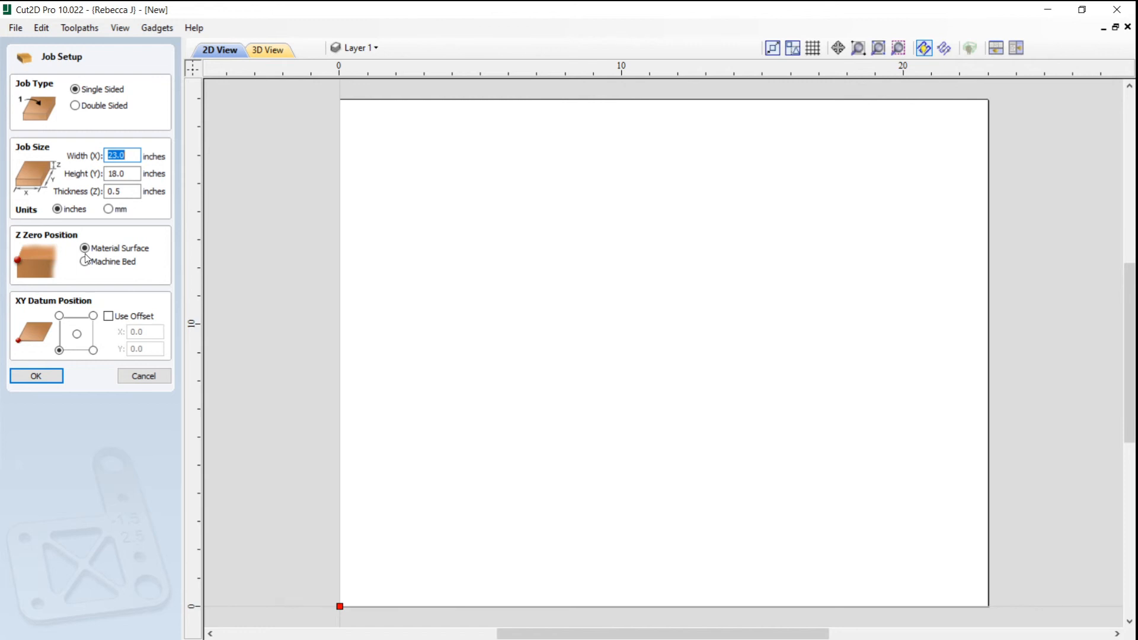
text(12)
key(BackSpace)
text(5)
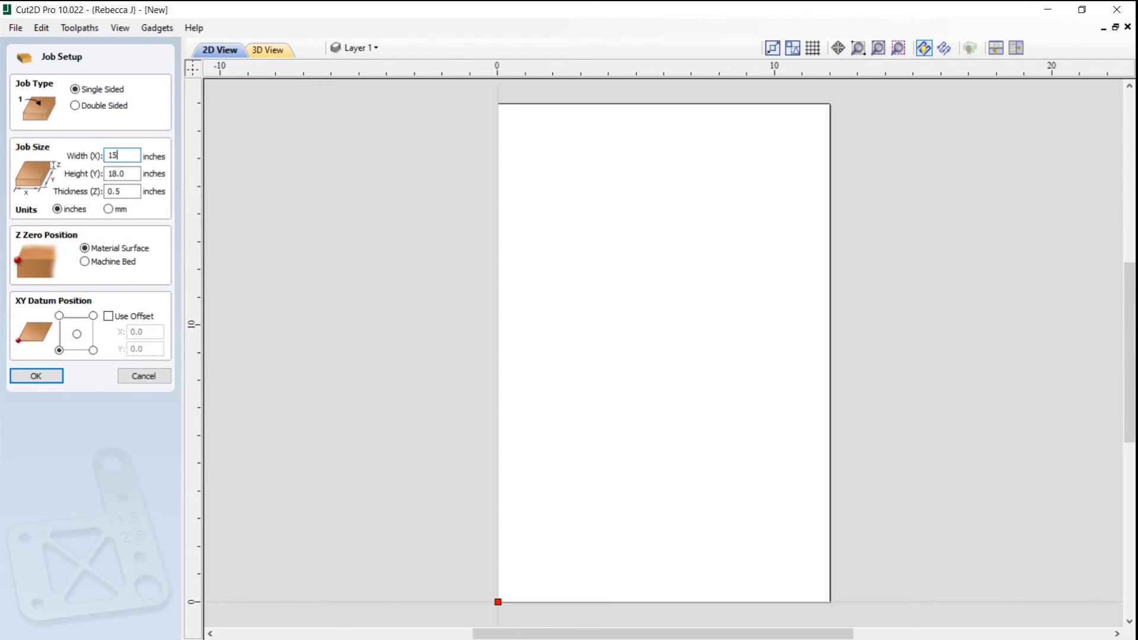
drag(127, 173, 77, 173)
text(10)
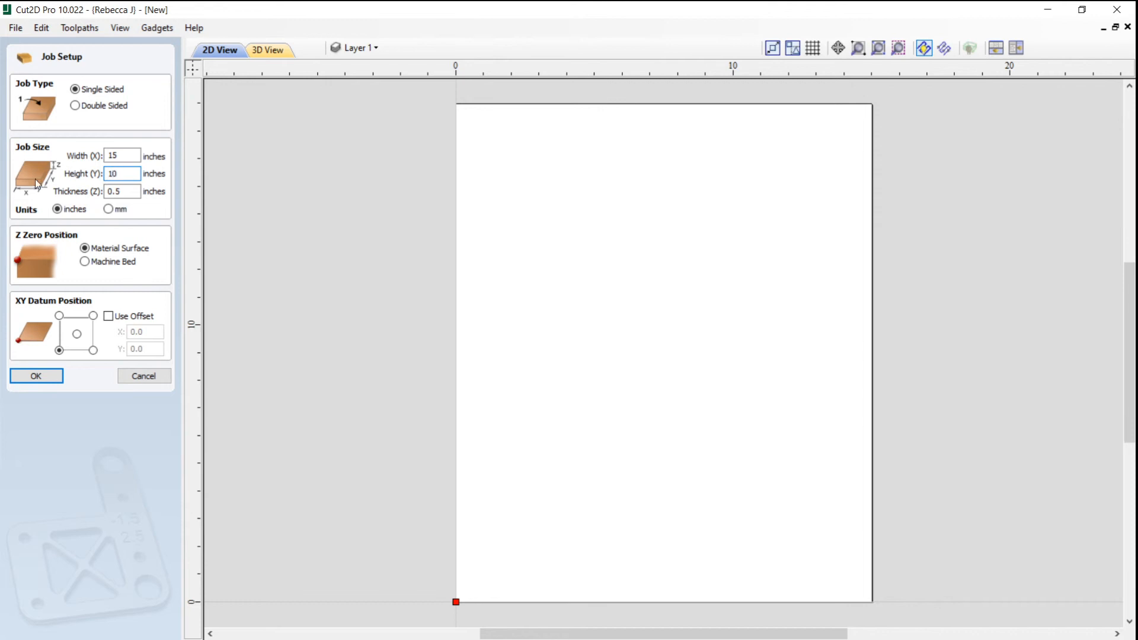
click(125, 192)
key(BackSpace)
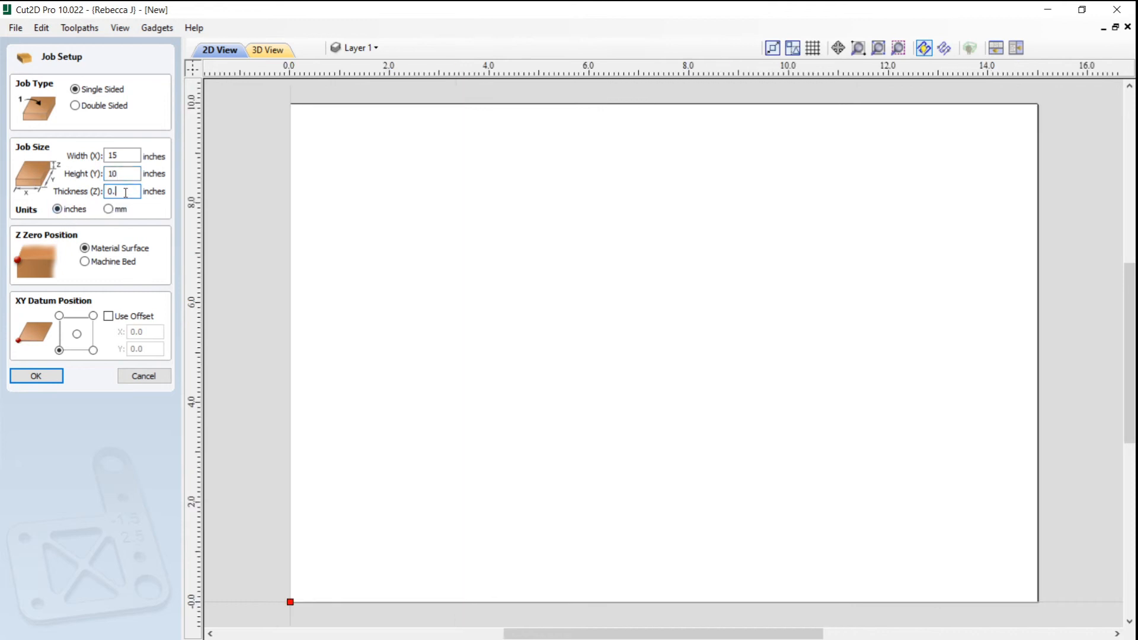
text(375)
click(37, 377)
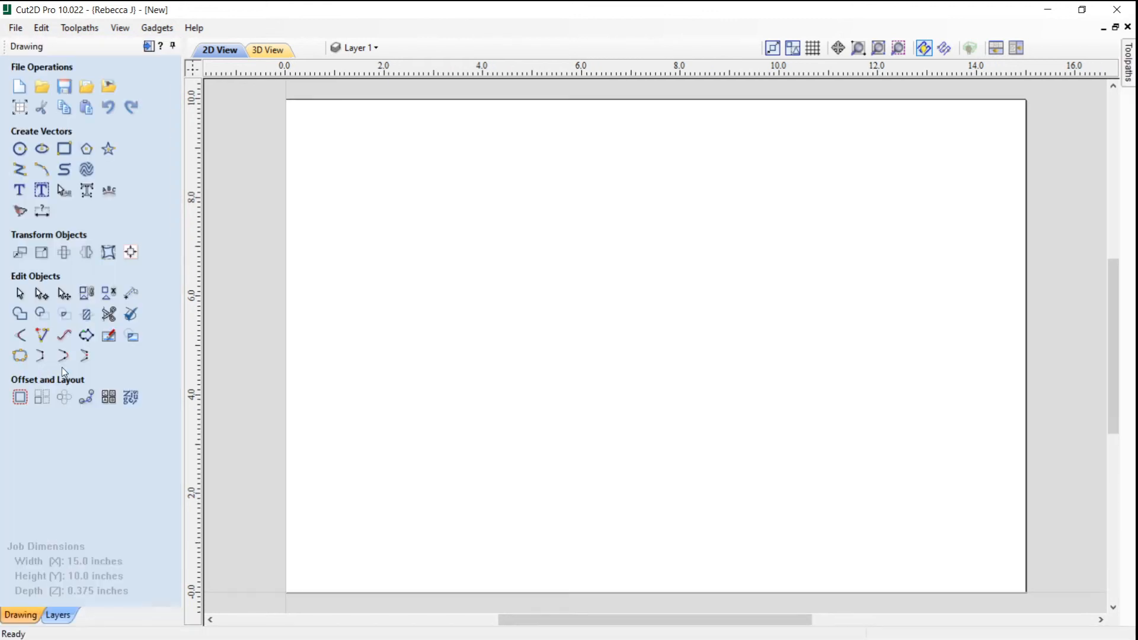
Paste the copied lettering into the new job and centre it on the material.
right_click(507, 256)
click(572, 336)
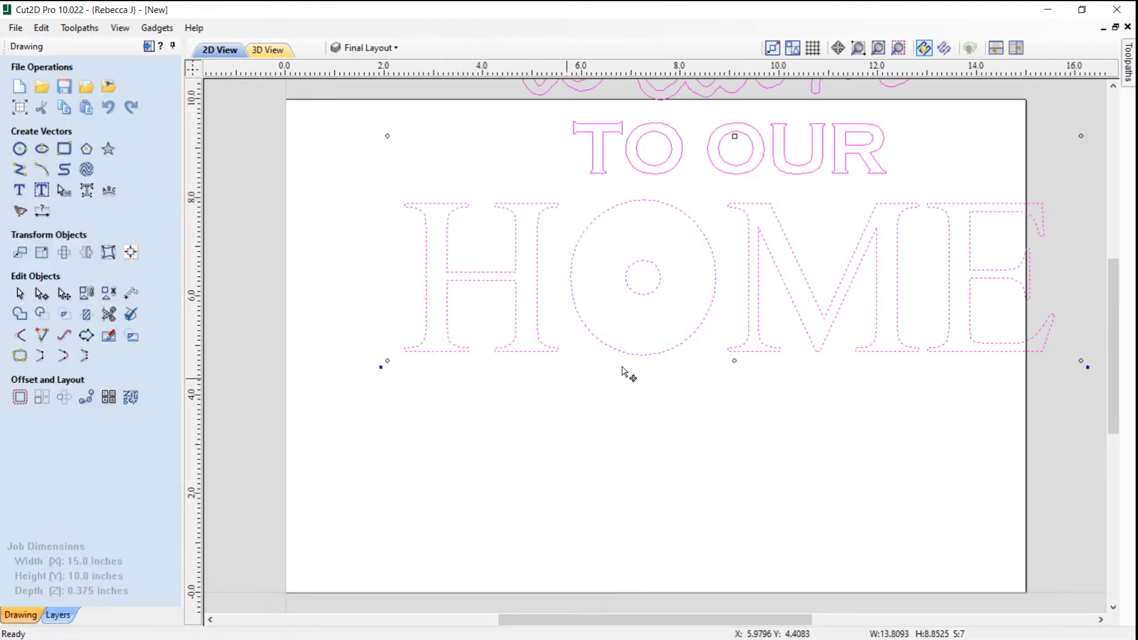
key(F9)
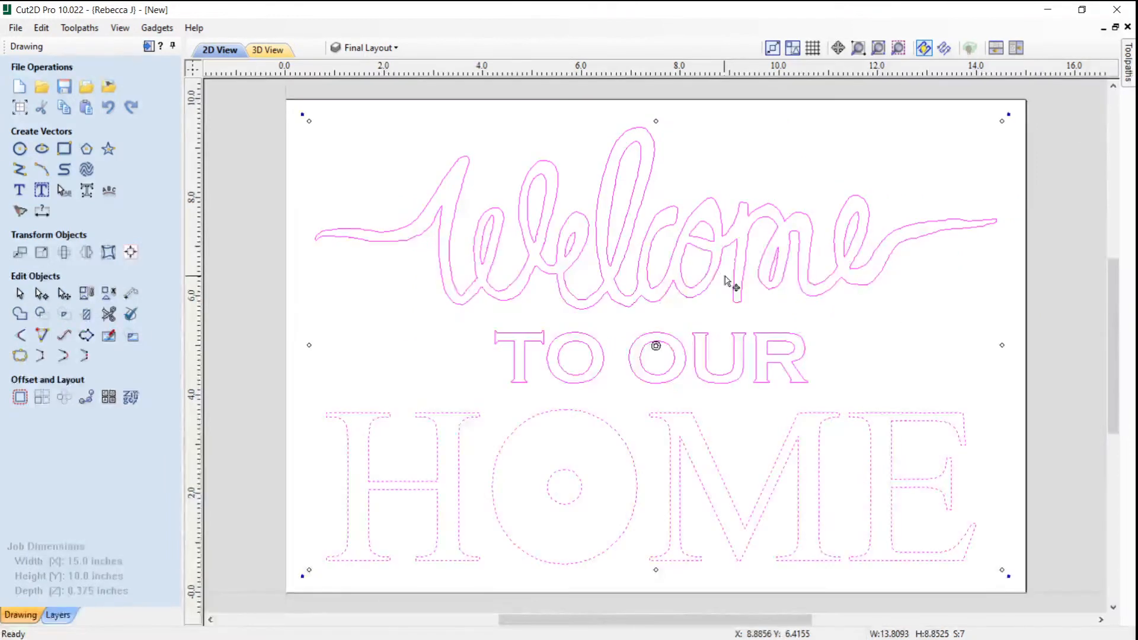
click(636, 417)
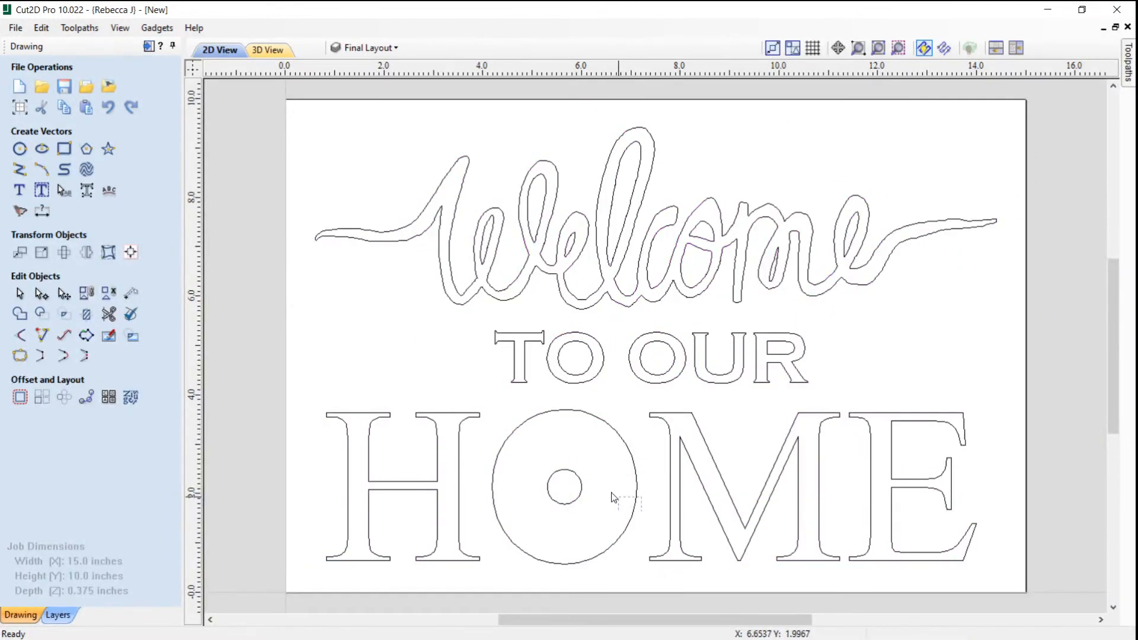
Delete the O of HOME with its centre circle and shift M and E together towards the H to close the gap.
click(568, 471)
key(Delete)
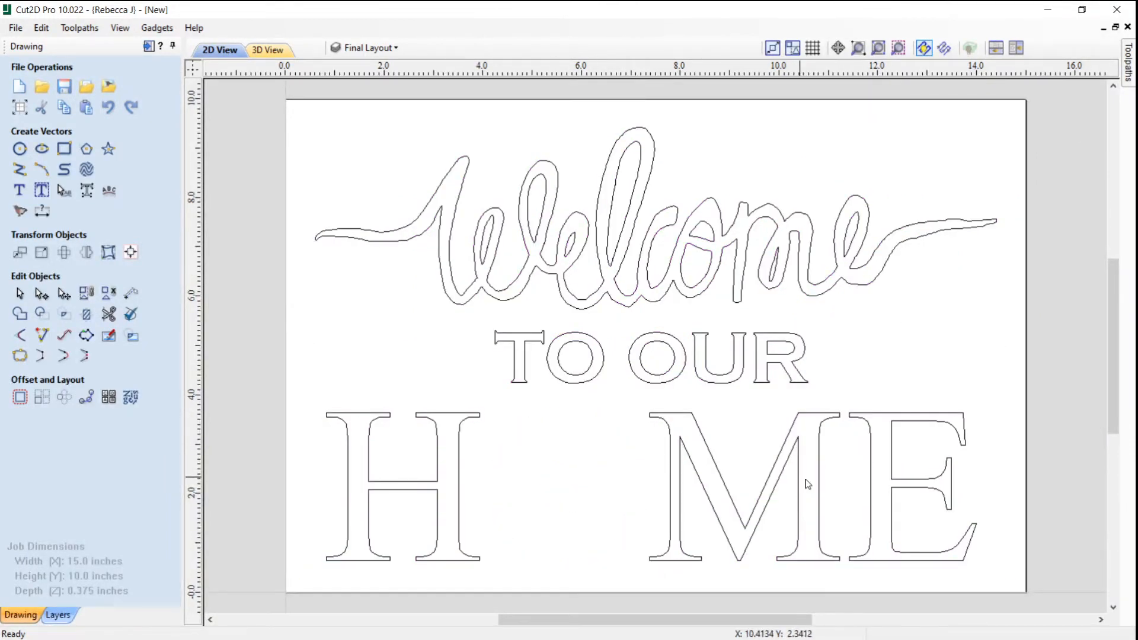
drag(925, 522, 727, 479)
key(Left)
key(Left)
key(Left)
key(Left)
key(Left)
key(Left)
key(Left)
key(Left)
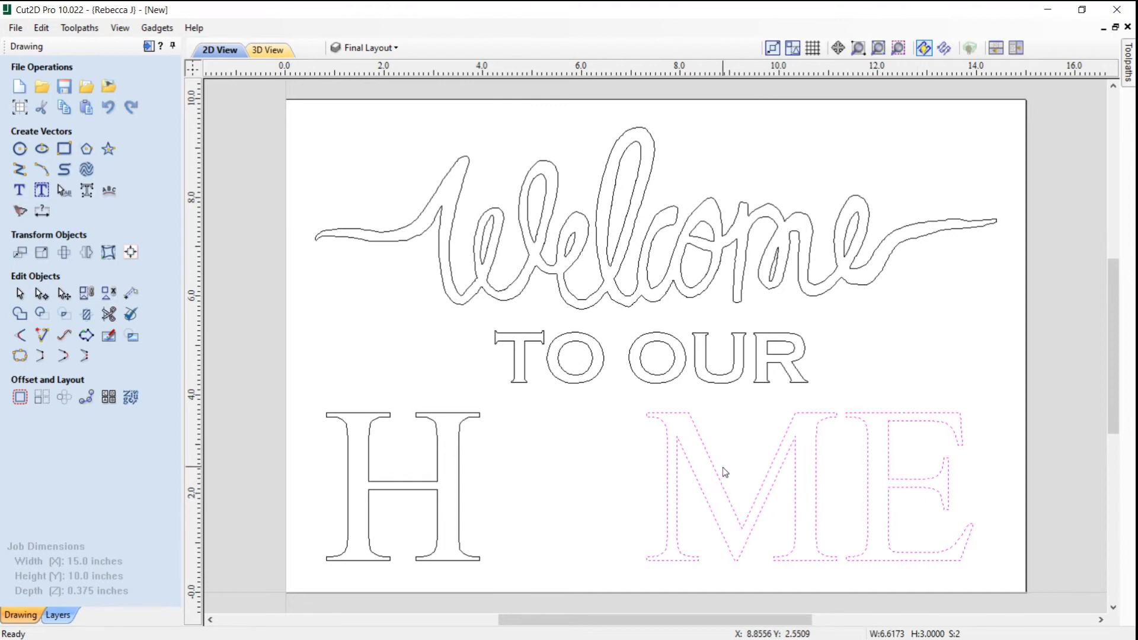
key(Left)
key(Left)
key(Left)
key(Left)
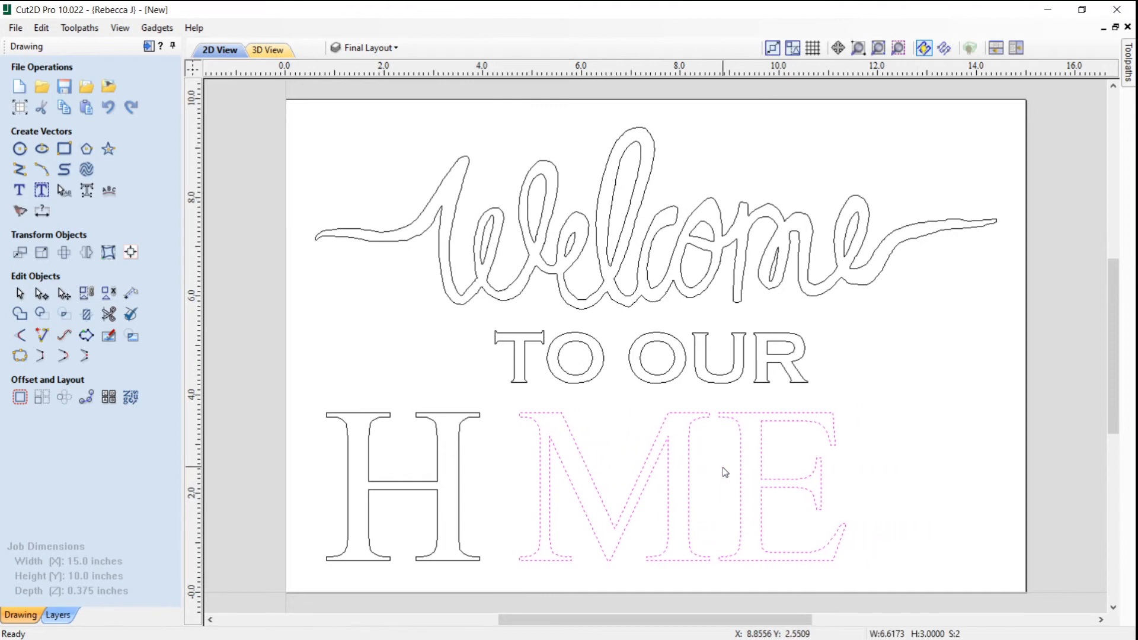
click(907, 455)
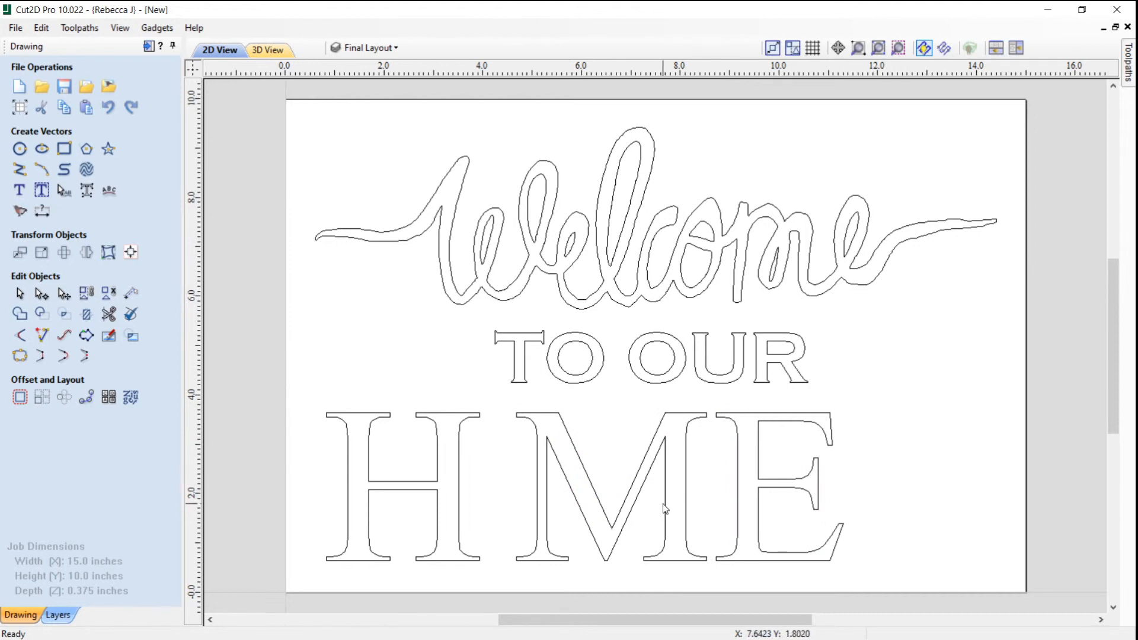
Nudge the M on its own slightly closer to the H.
click(718, 506)
key(Left)
key(Left)
key(Left)
key(Left)
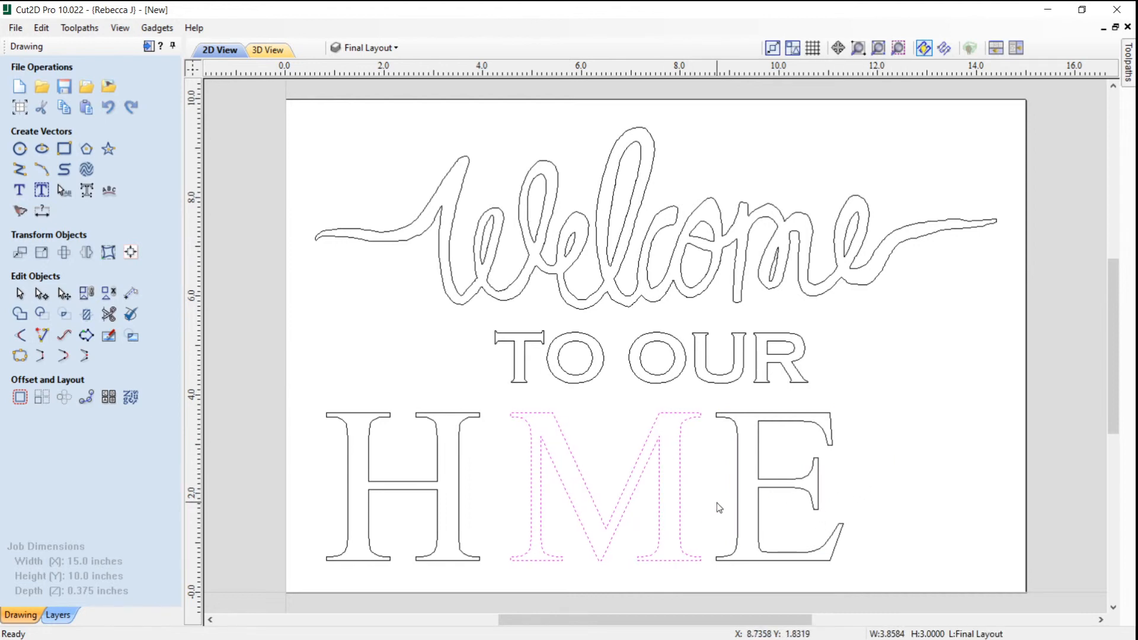
click(793, 404)
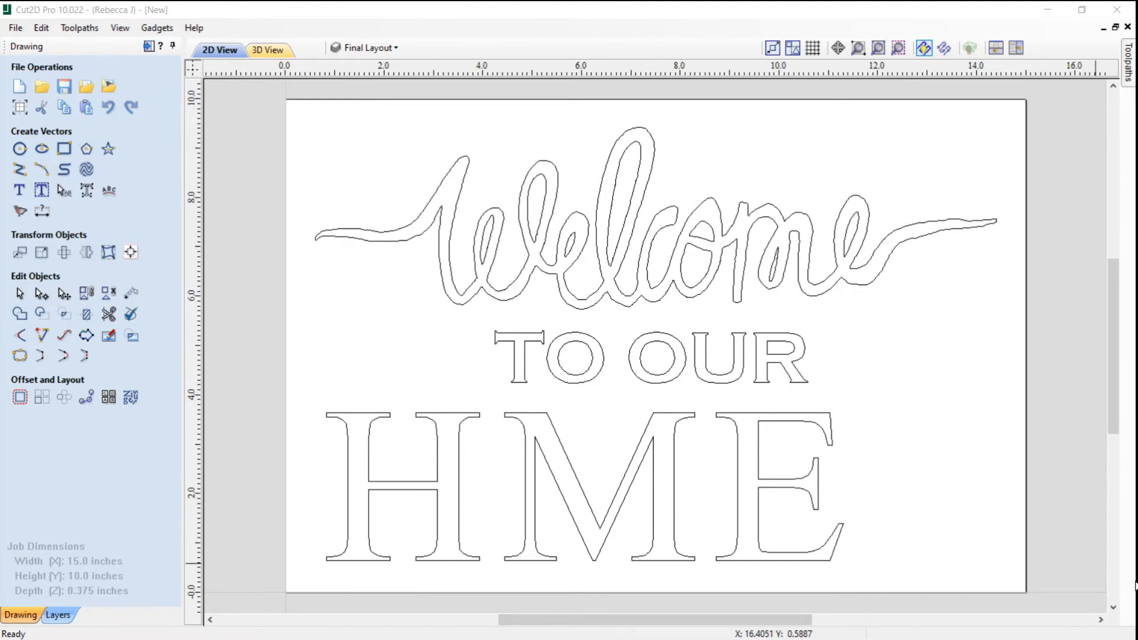
click(86, 398)
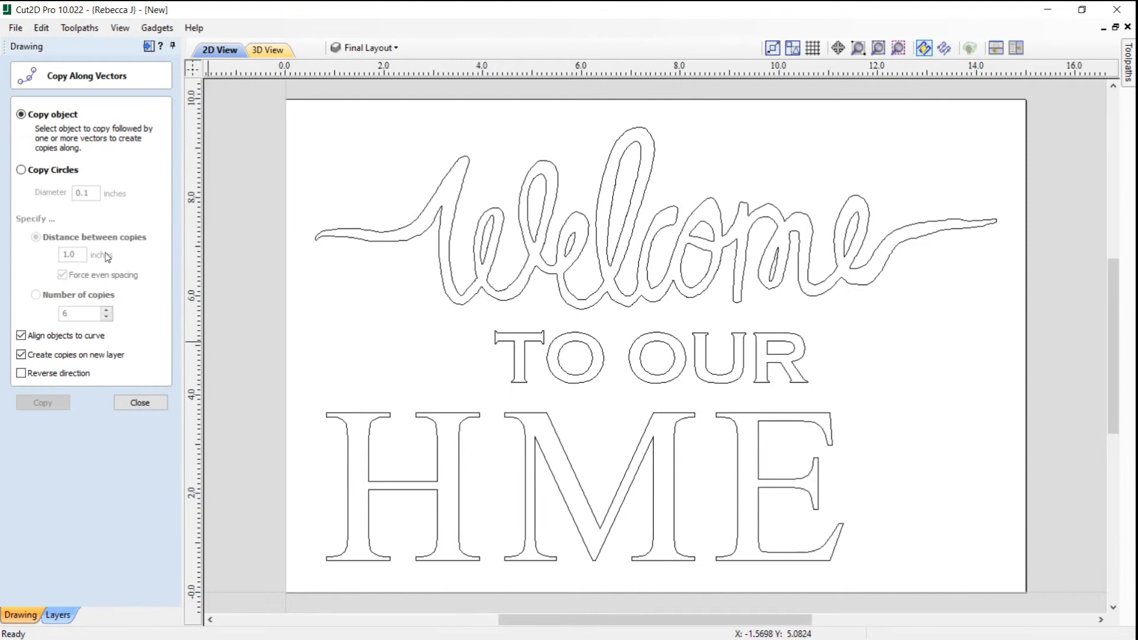
click(141, 403)
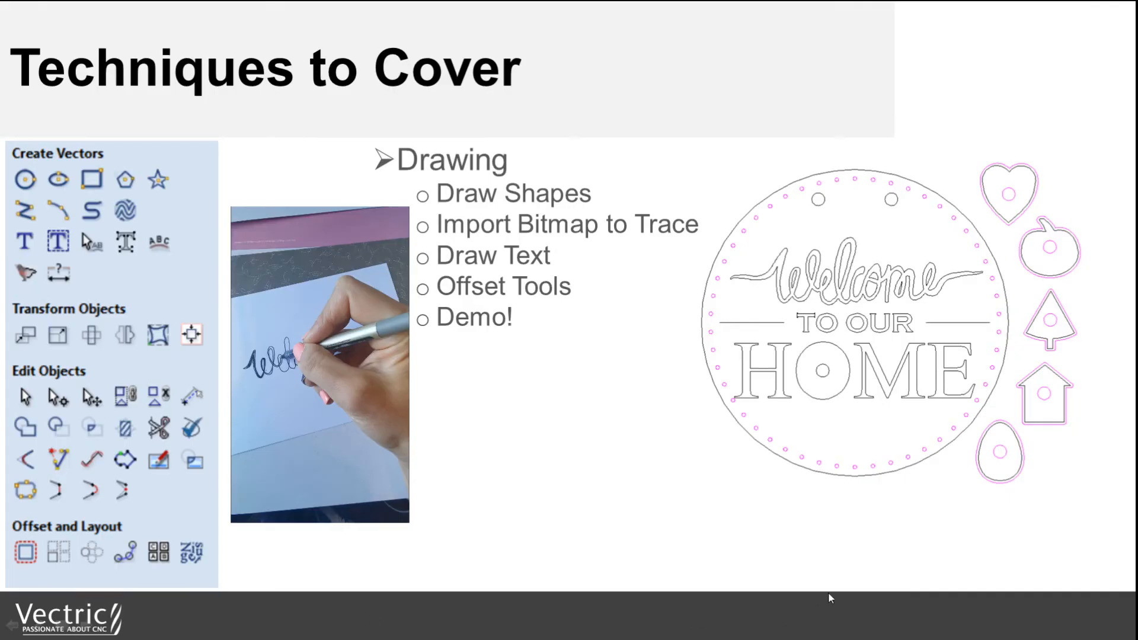
click(682, 511)
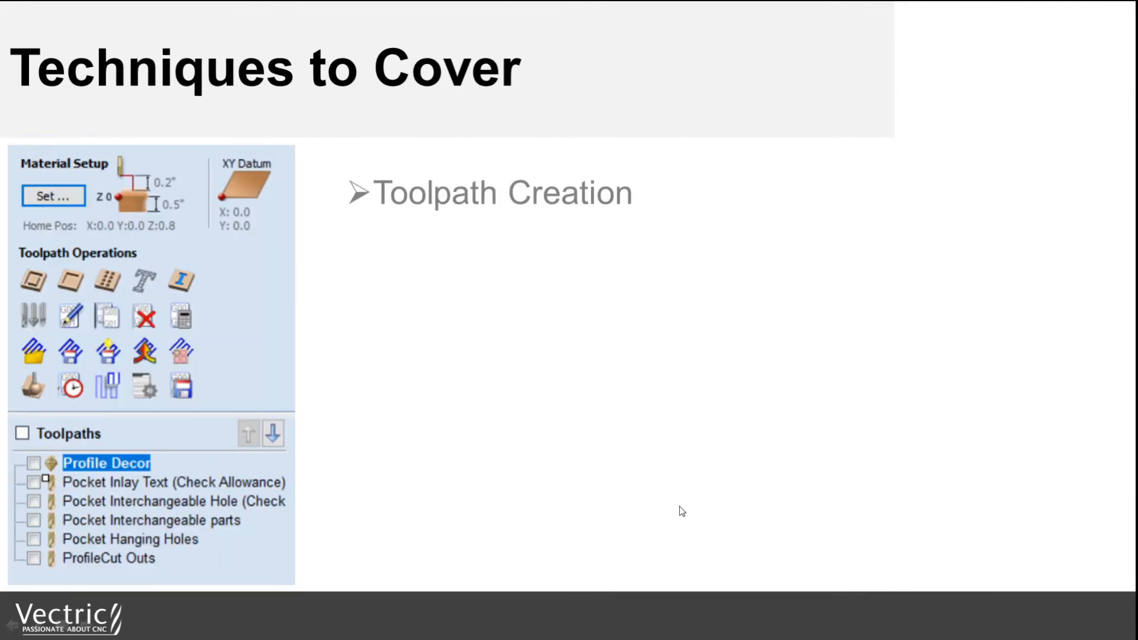
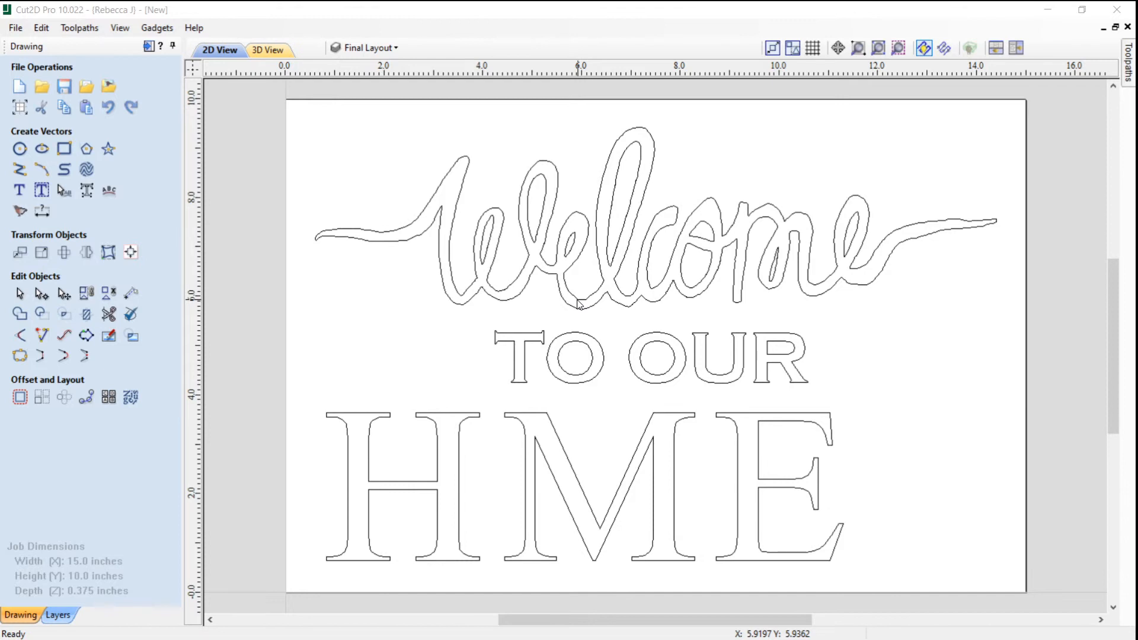
Select all the lettering, accept the material setup as it is, and open a straight male inlay toolpath.
drag(866, 518, 338, 185)
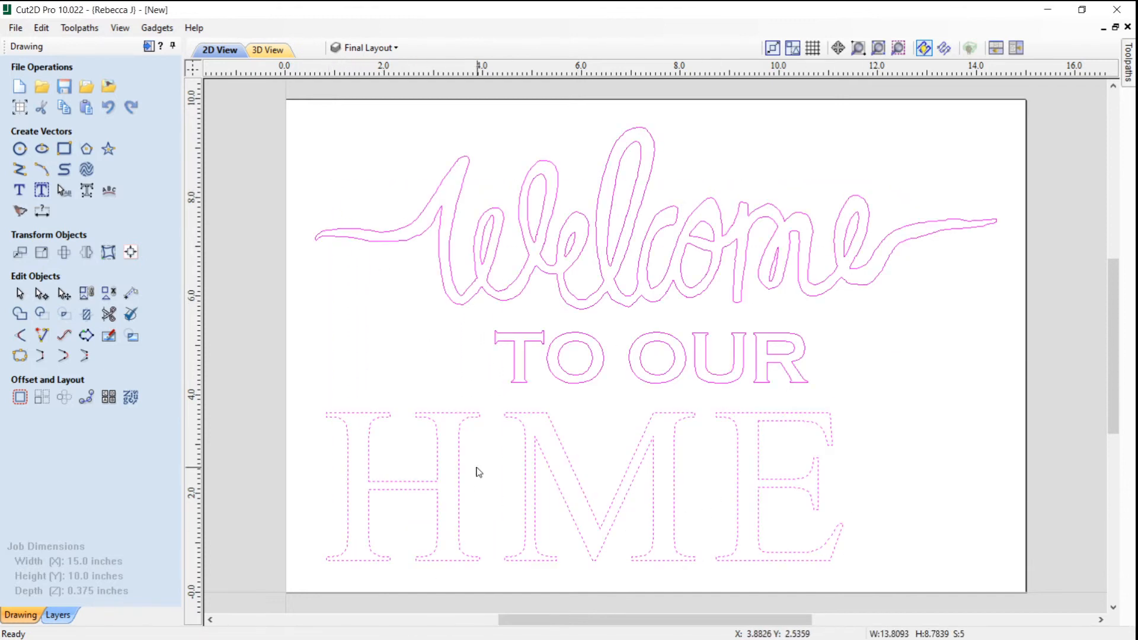
click(149, 45)
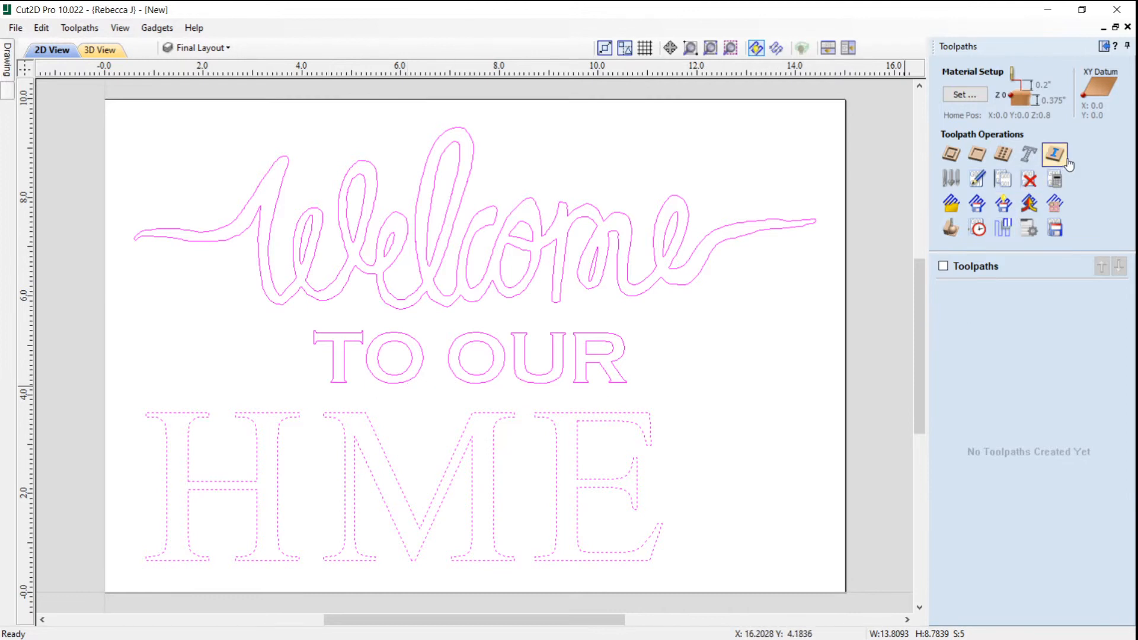
click(976, 95)
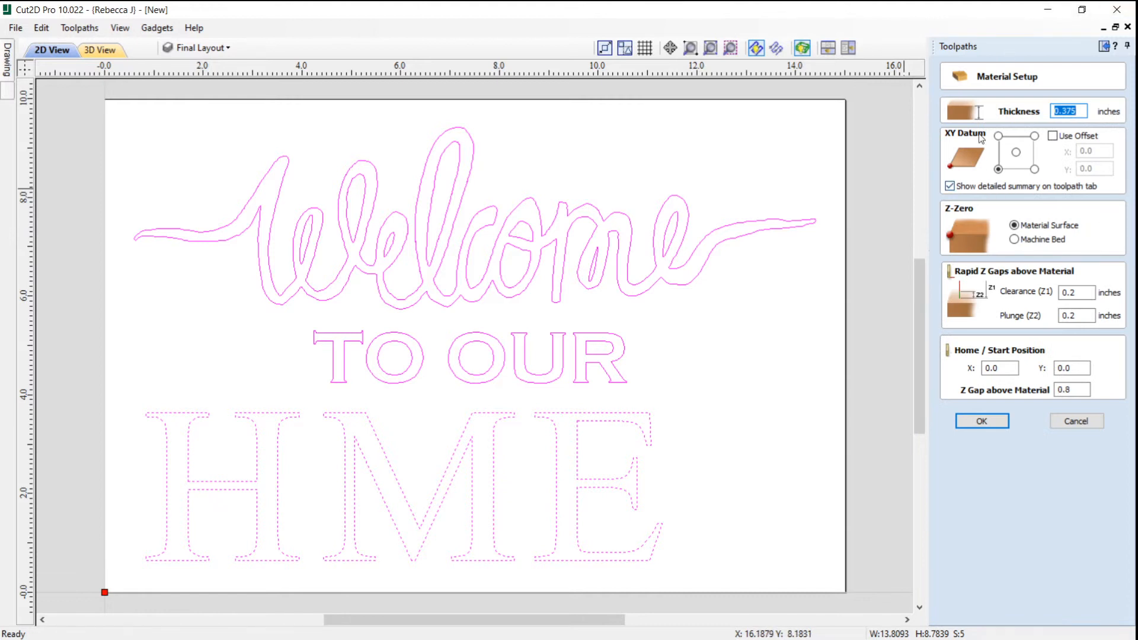
click(998, 424)
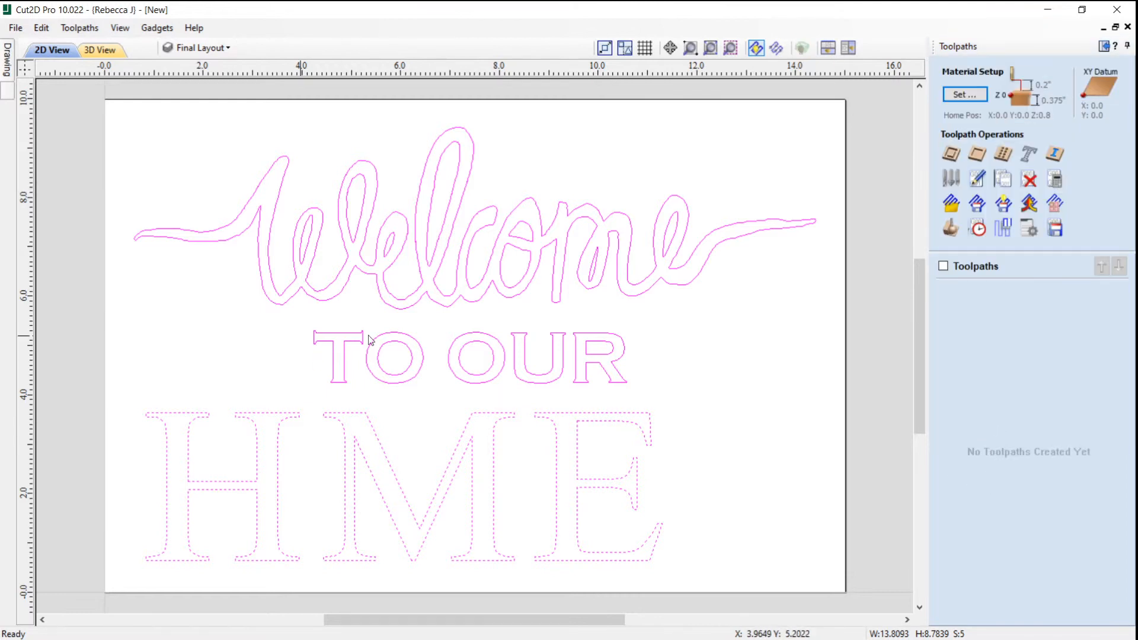
click(1056, 156)
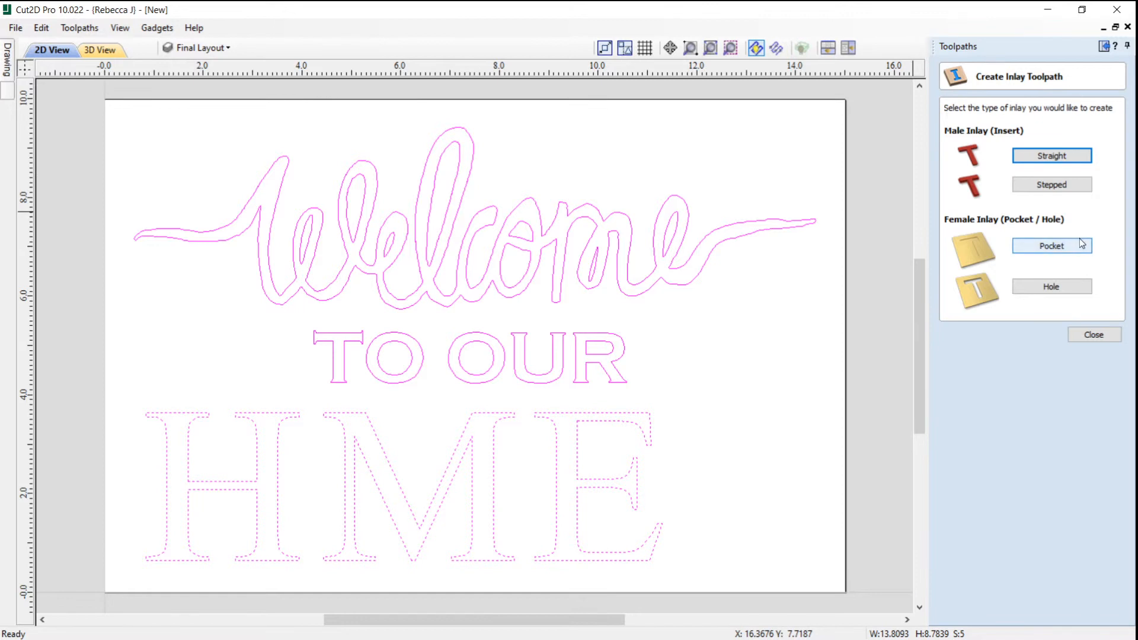
click(1046, 158)
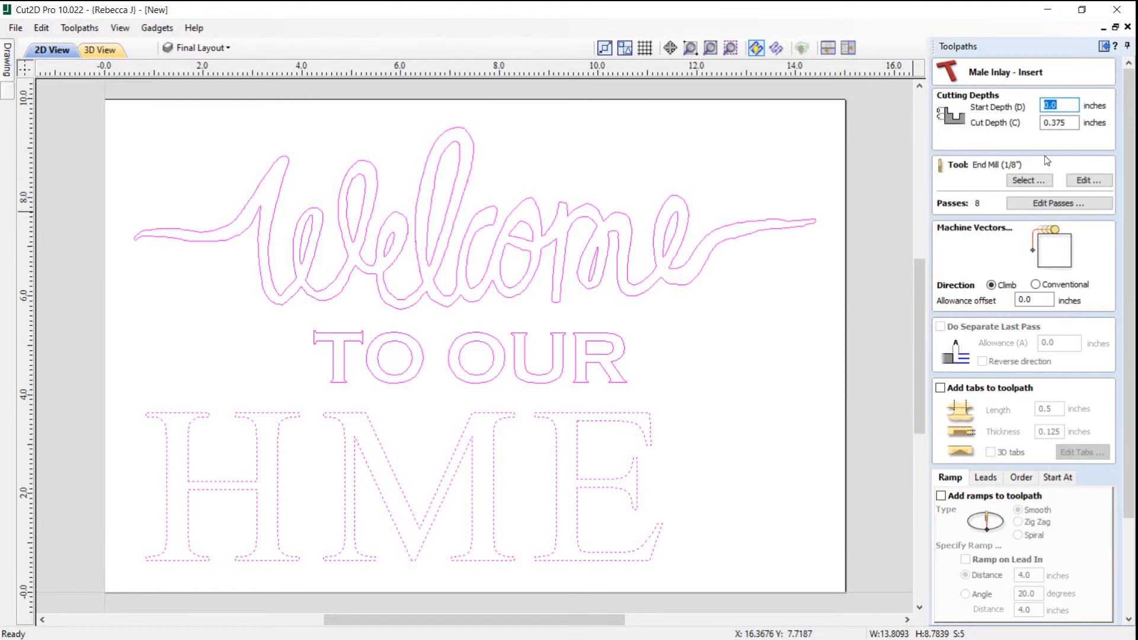
click(1068, 121)
drag(1068, 121, 988, 133)
text(2)
key(ctrl+z)
Choose the 1/8" end mill for the male inlay and calculate the toolpath.
click(1024, 180)
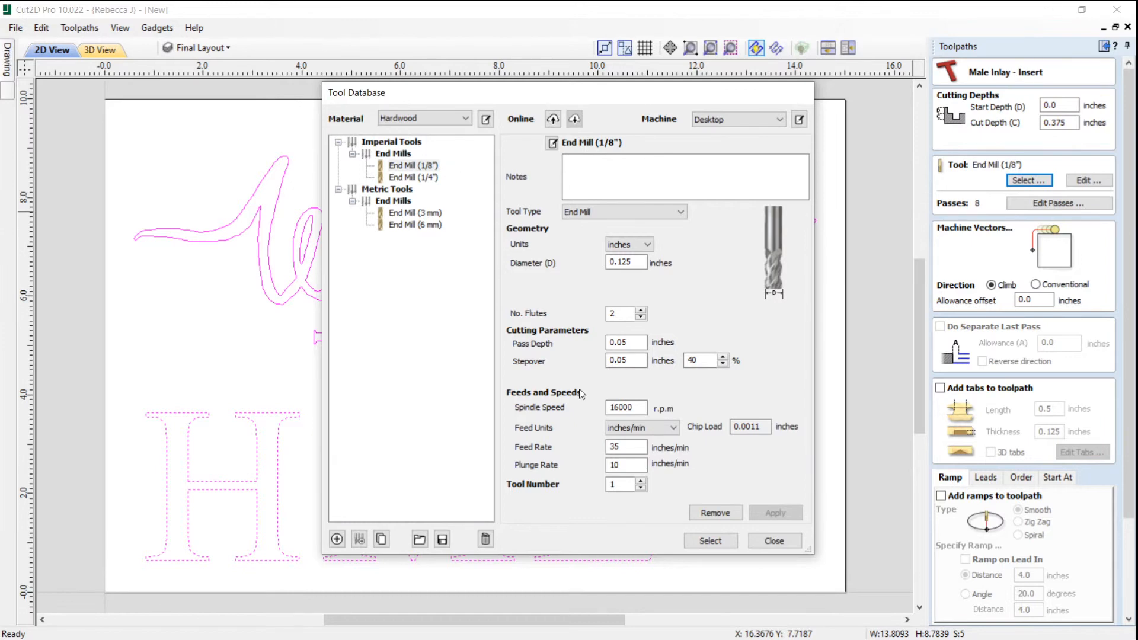
click(707, 540)
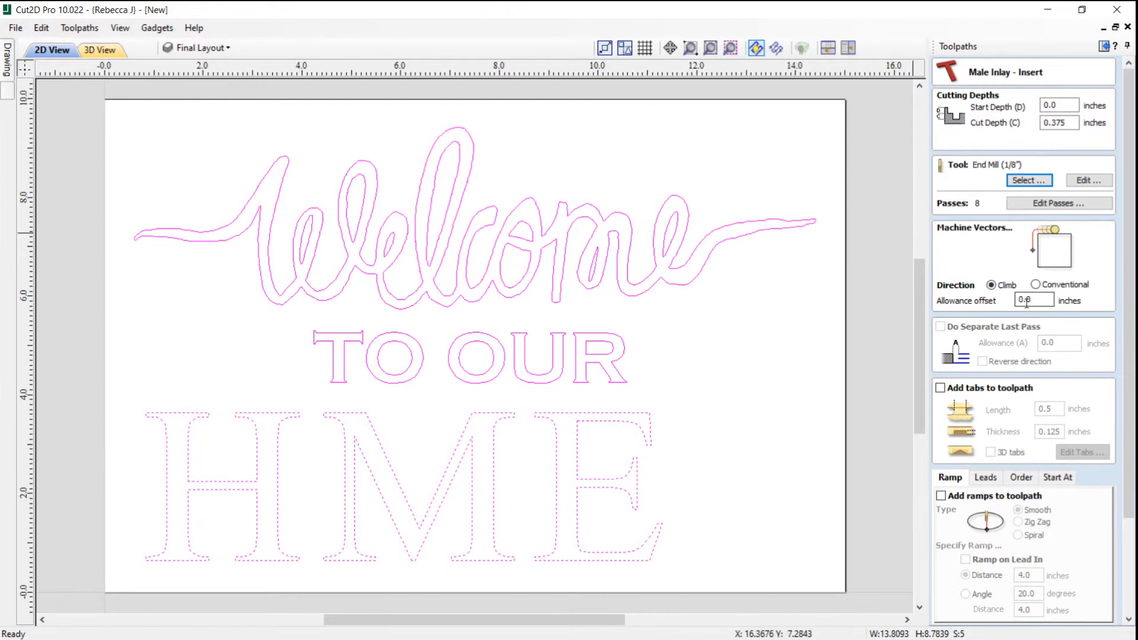
scroll(1026, 304, down, 1)
scroll(1027, 303, down, 4)
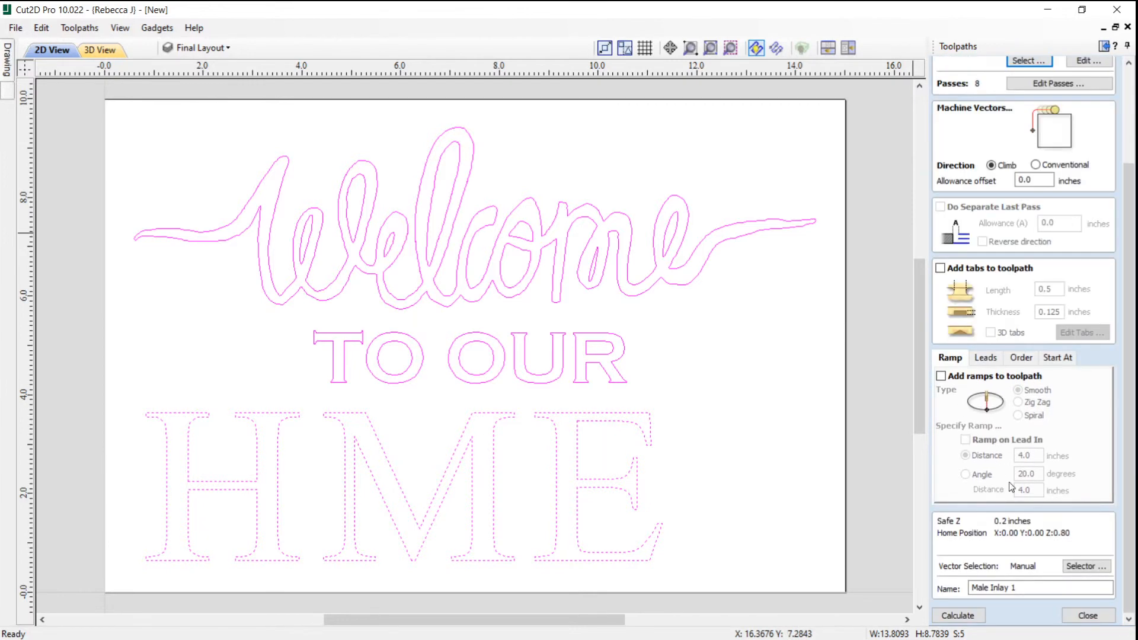
click(958, 616)
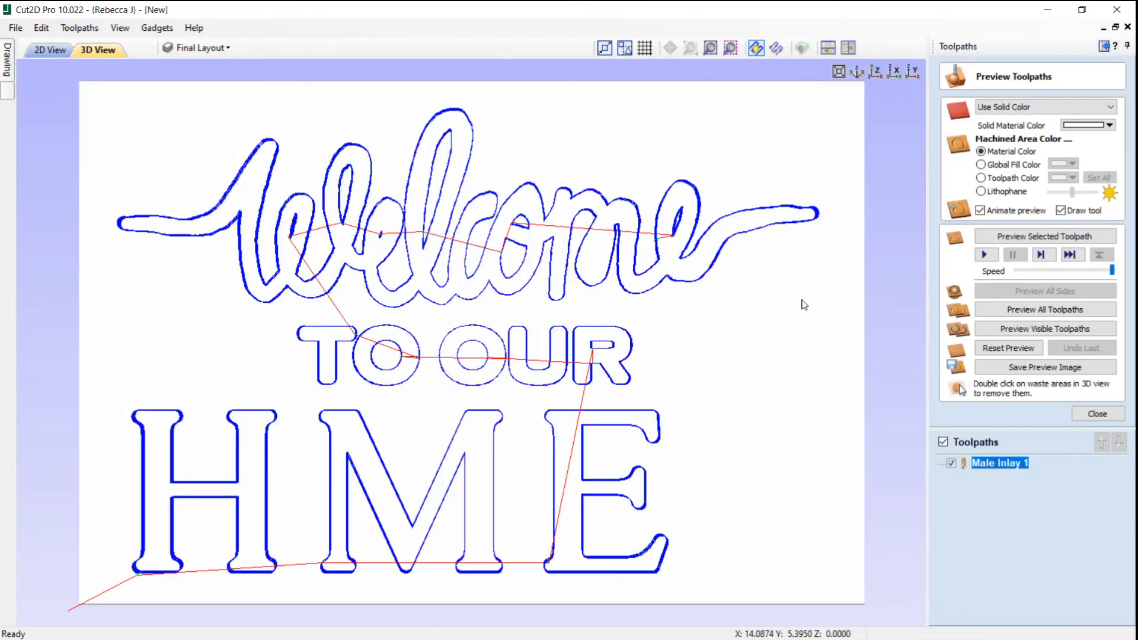
Preview the male inlay toolpath and remove the waste material around and inside the letters, viewing the cut pieces in 3D.
click(1026, 239)
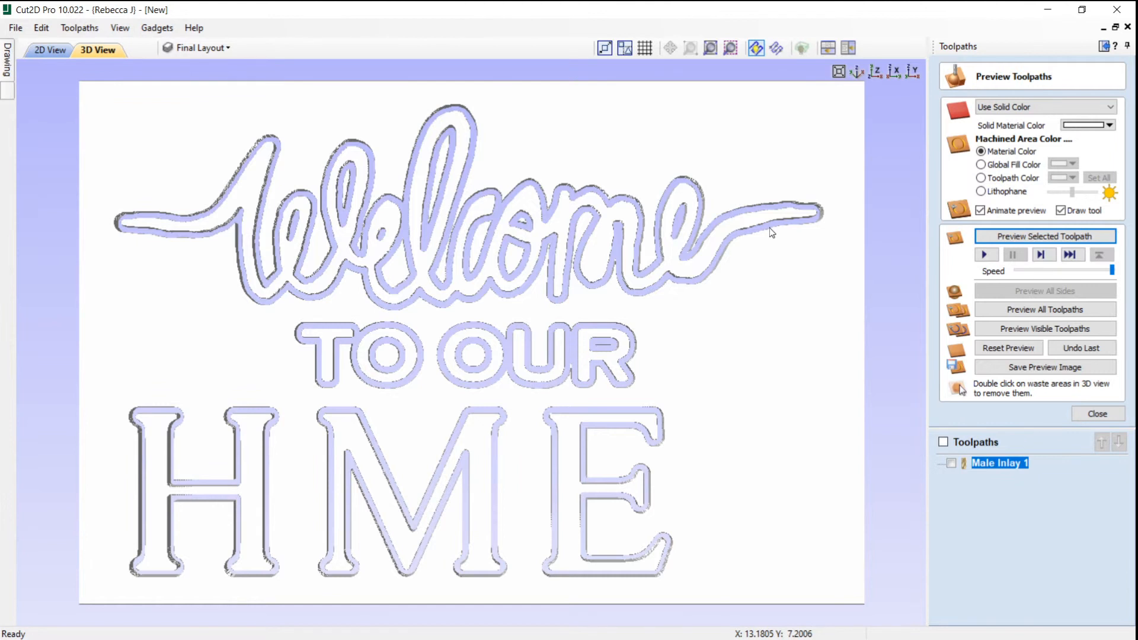
double_click(695, 344)
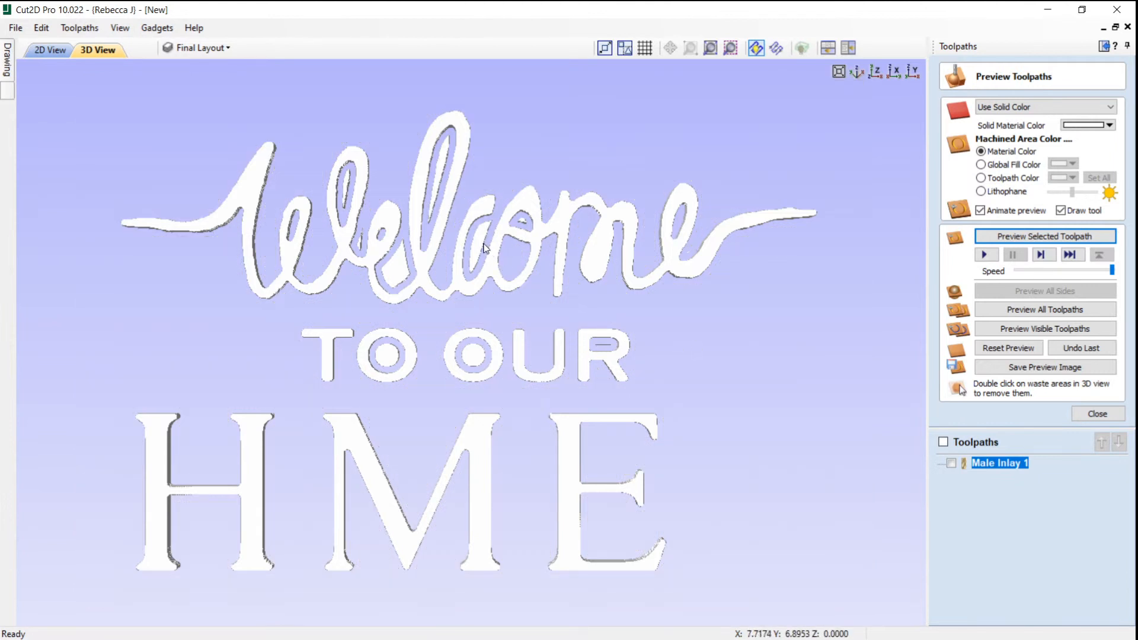
double_click(466, 225)
double_click(397, 269)
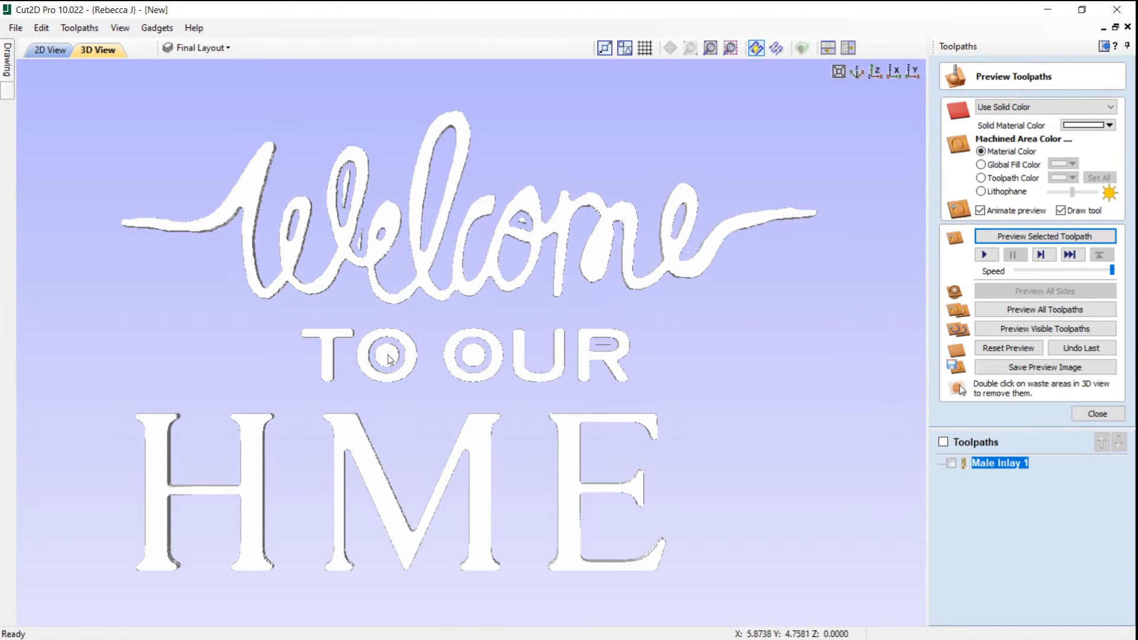
double_click(392, 360)
double_click(461, 355)
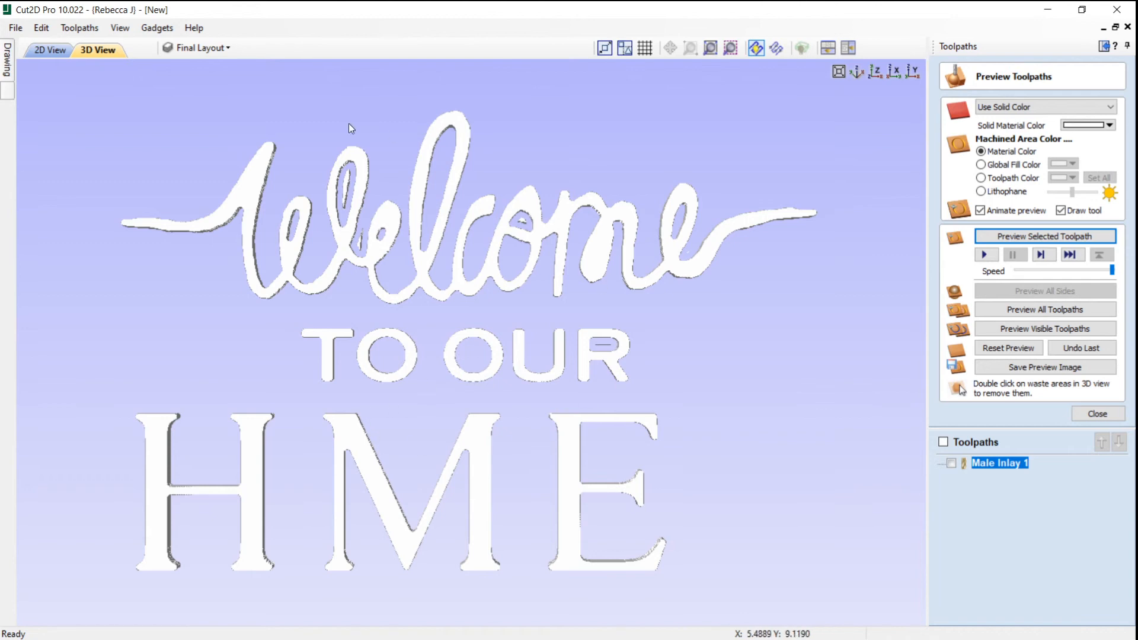
double_click(345, 185)
drag(511, 392, 522, 314)
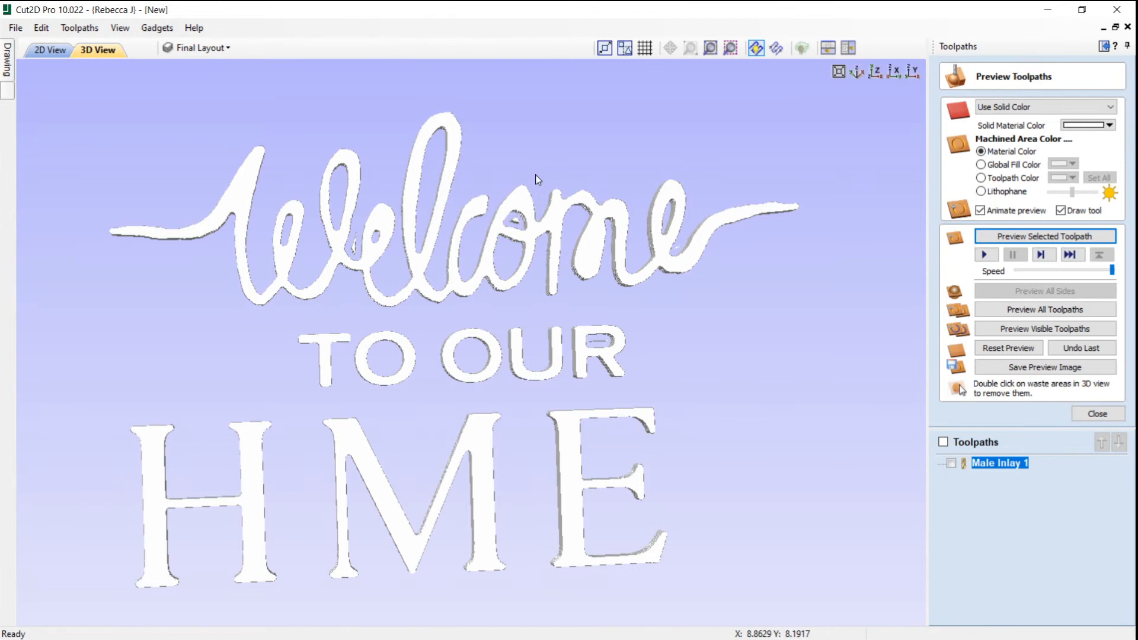
drag(438, 318, 457, 336)
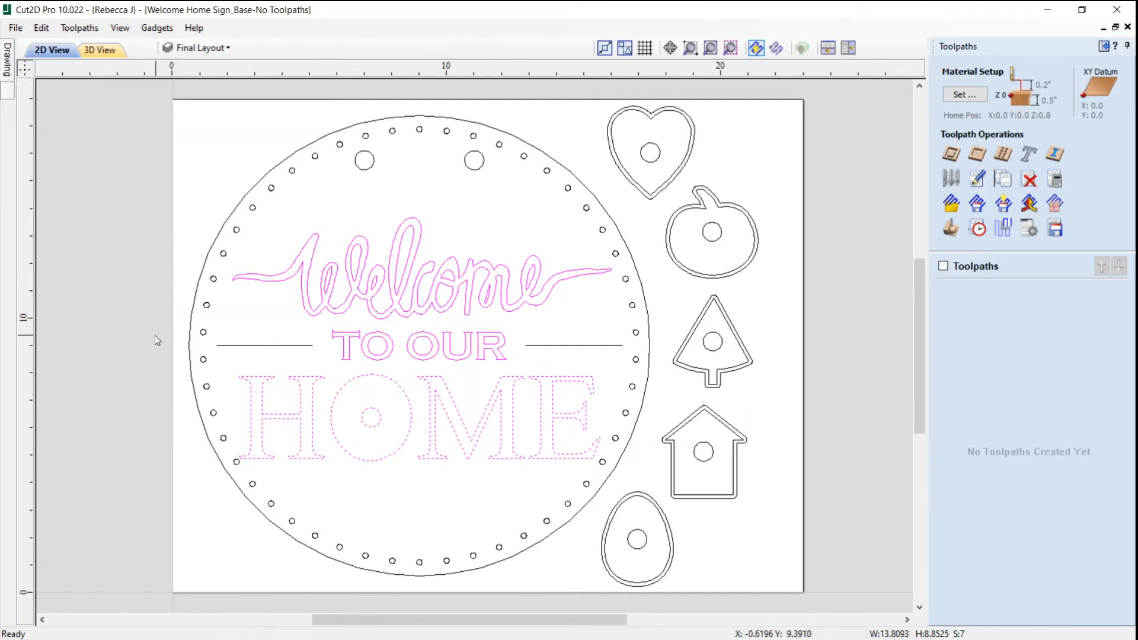
Review the material setup of the round sign's job and accept it unchanged.
click(149, 45)
click(963, 94)
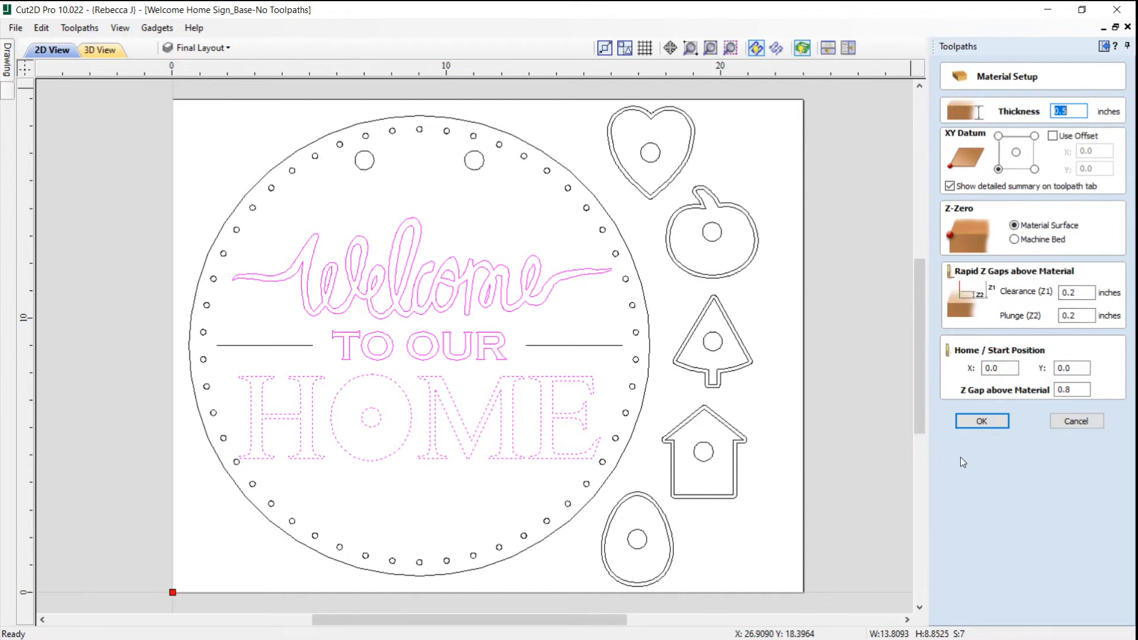
click(981, 422)
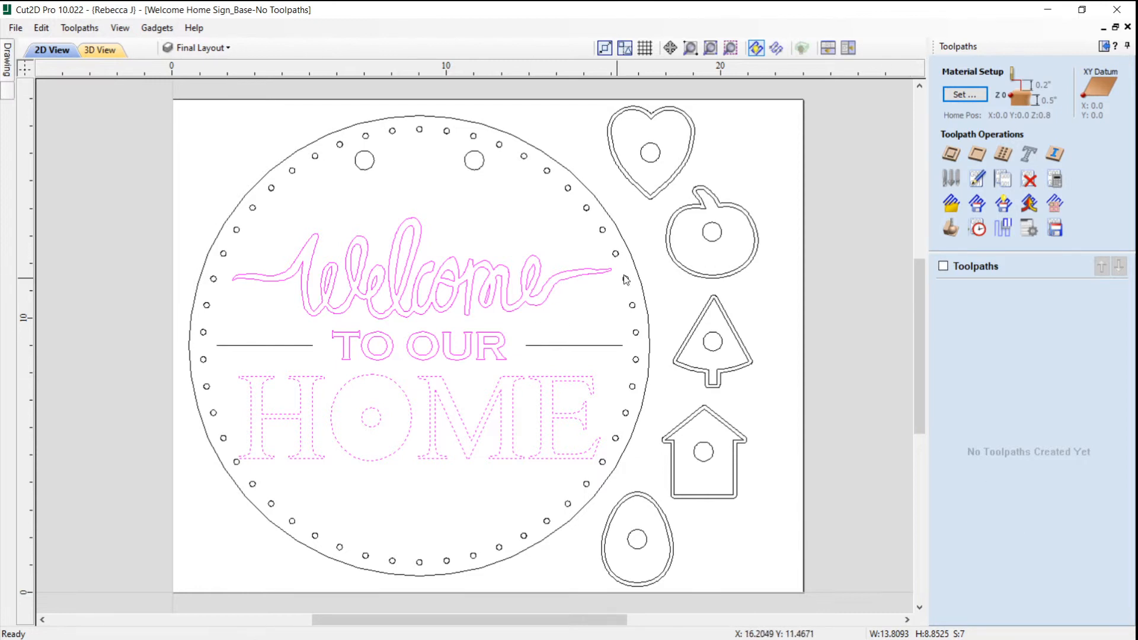
Select the two divider lines and the ring of small circles, and start a 2D profile toolpath for them.
click(758, 330)
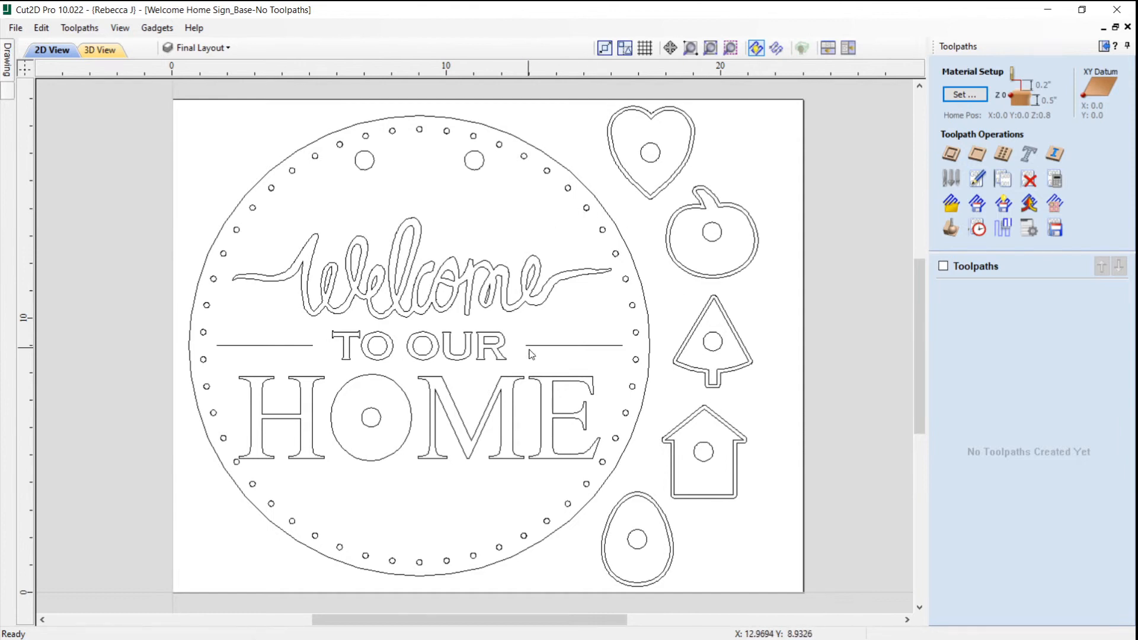
click(548, 351)
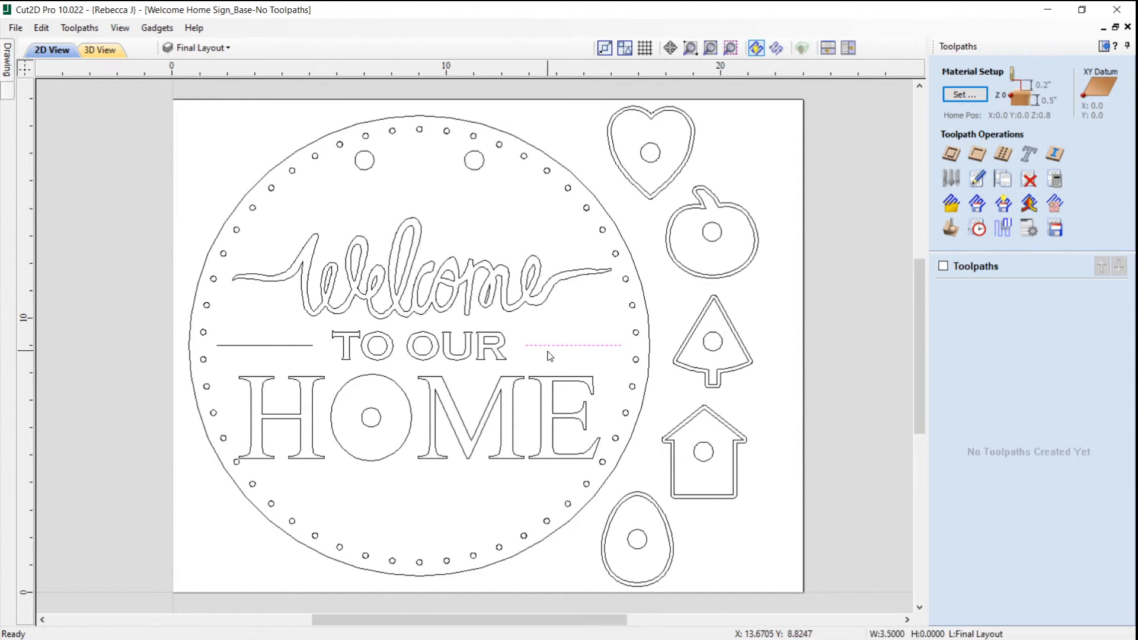
shift+click(290, 350)
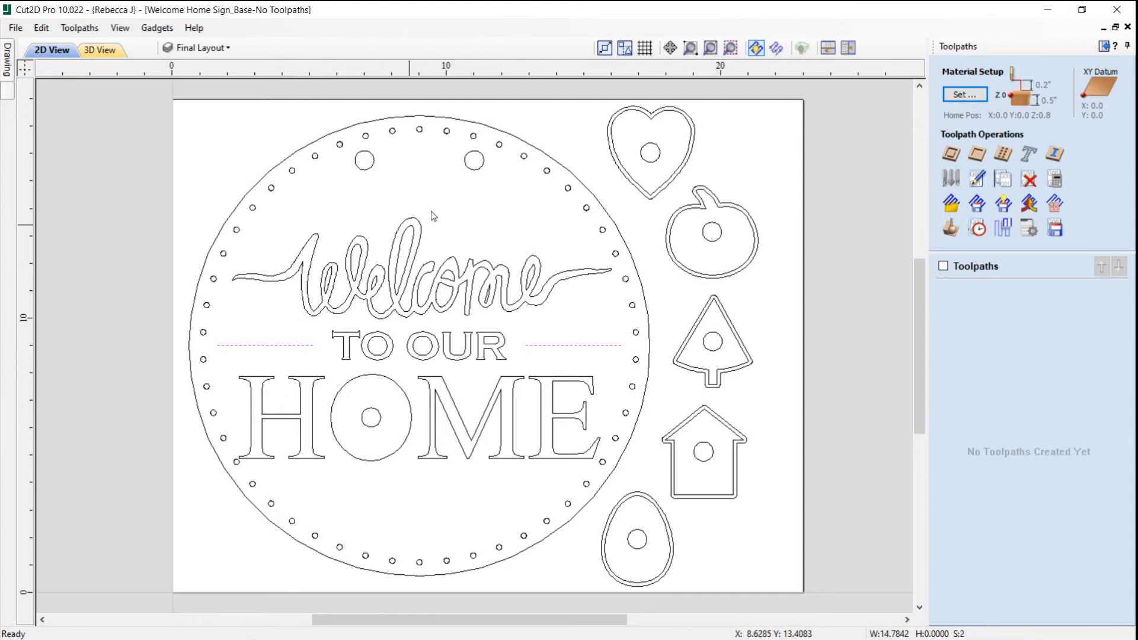
shift+click(448, 134)
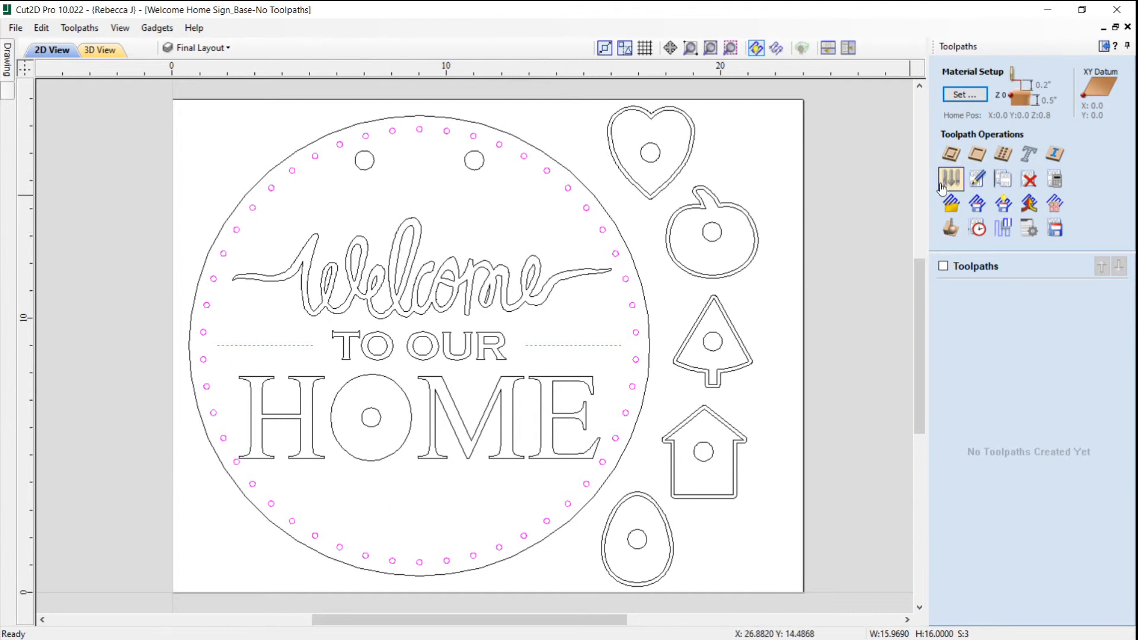
click(951, 155)
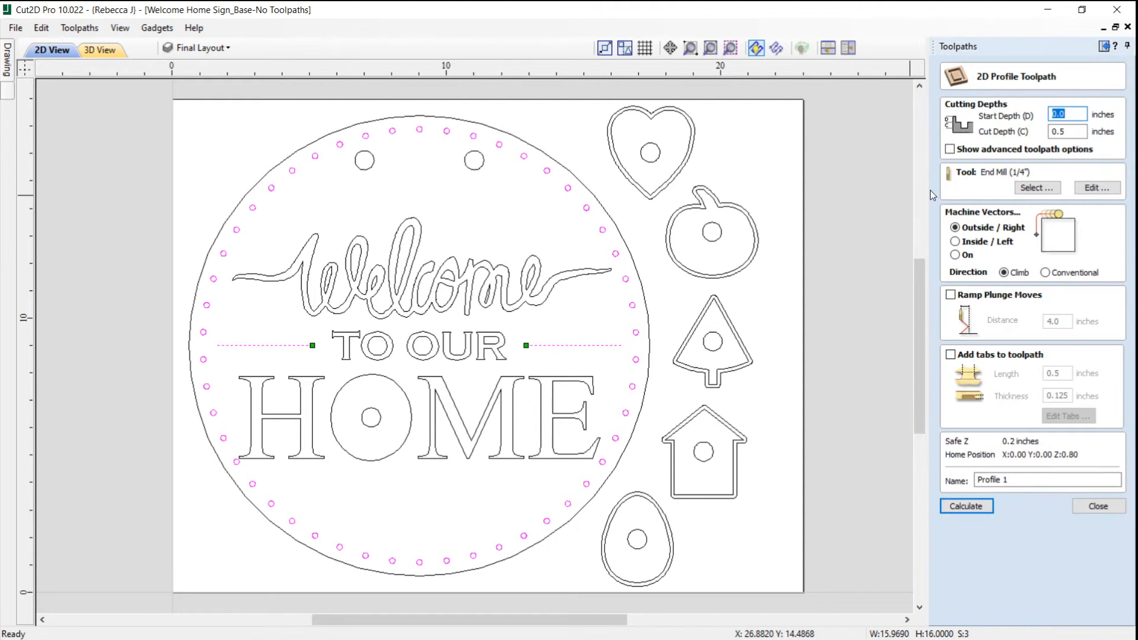
Set the profile cut depth to 0.05 inches, choose the V-Bit (60.0° - 1/4"), and machine on the vectors.
click(1070, 131)
key(BackSpace)
text(05)
click(1044, 189)
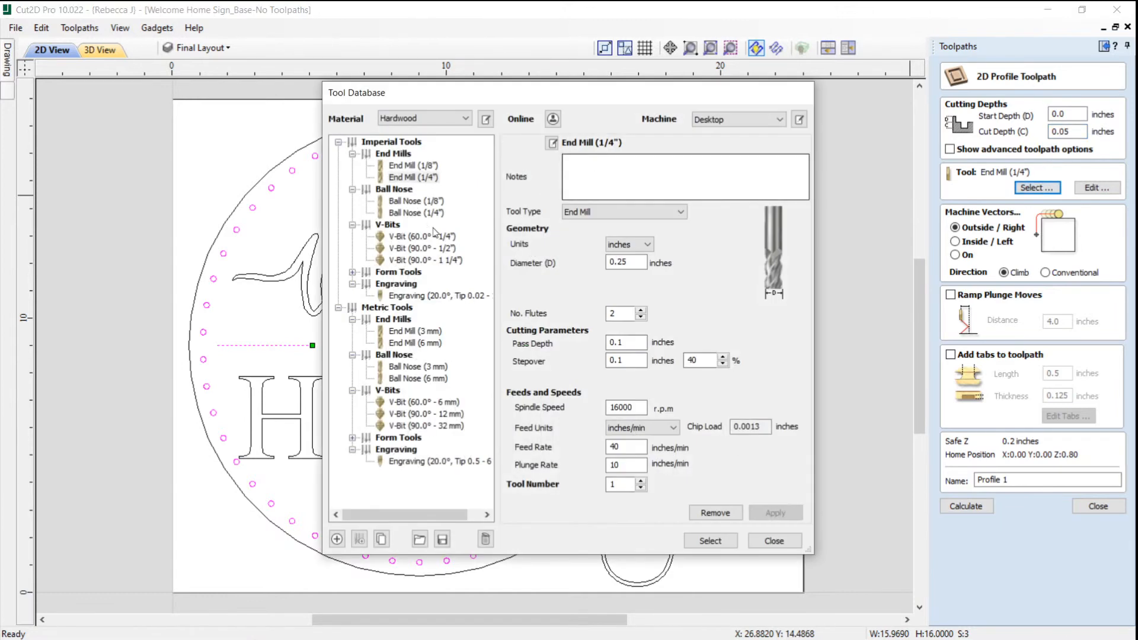
click(422, 236)
click(720, 541)
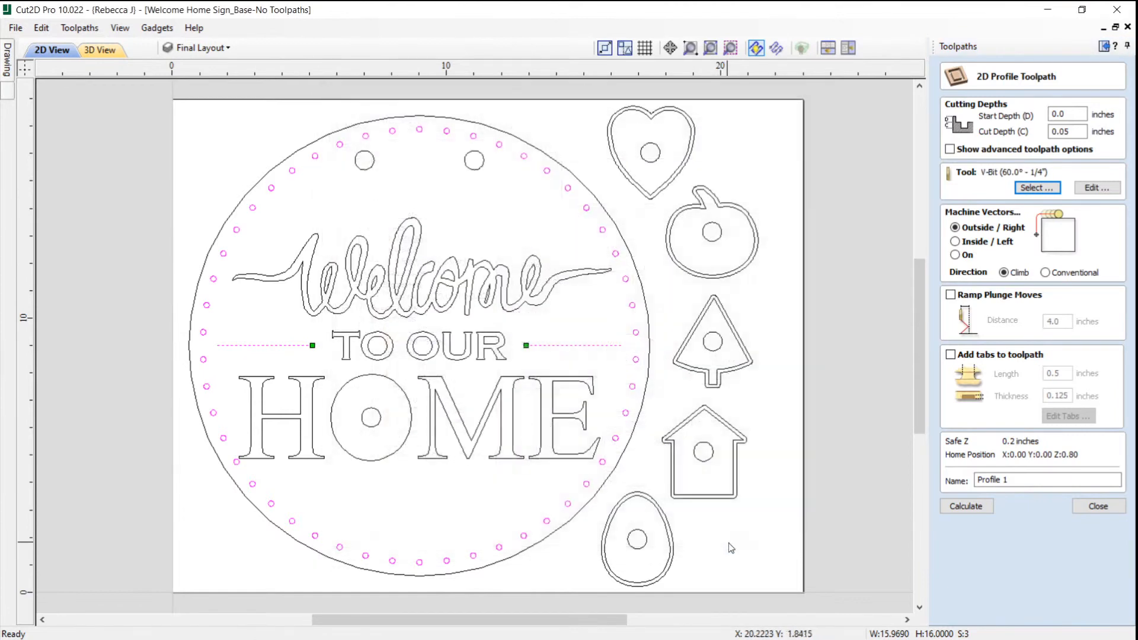
click(963, 255)
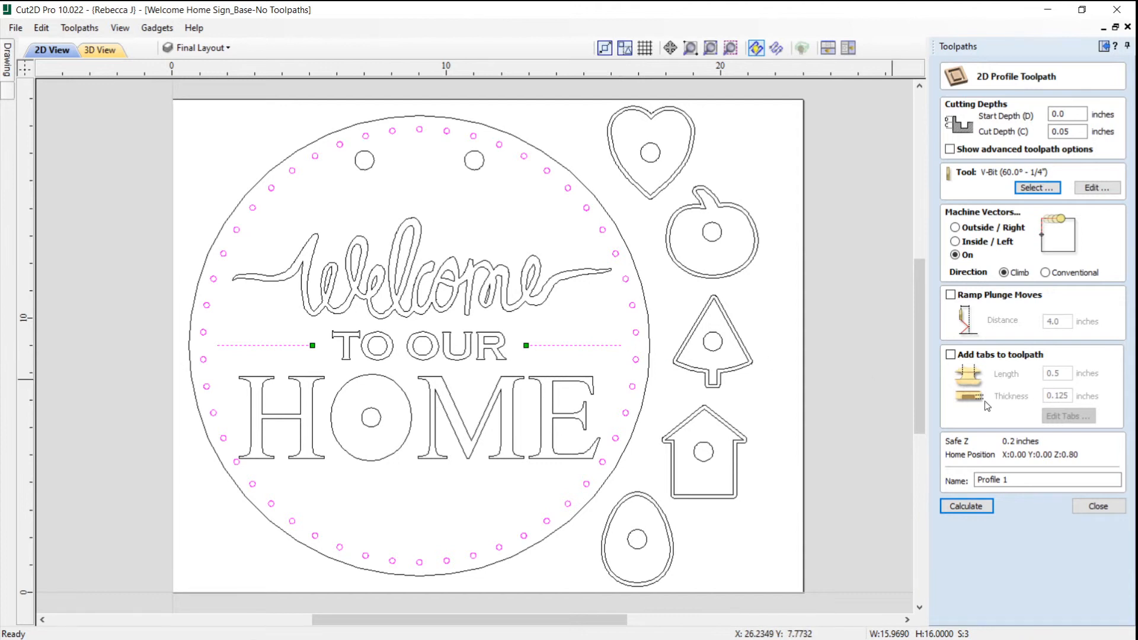
Name the toolpath Profile Decor and calculate it.
click(1010, 479)
key(BackSpace)
text(Decor)
click(983, 509)
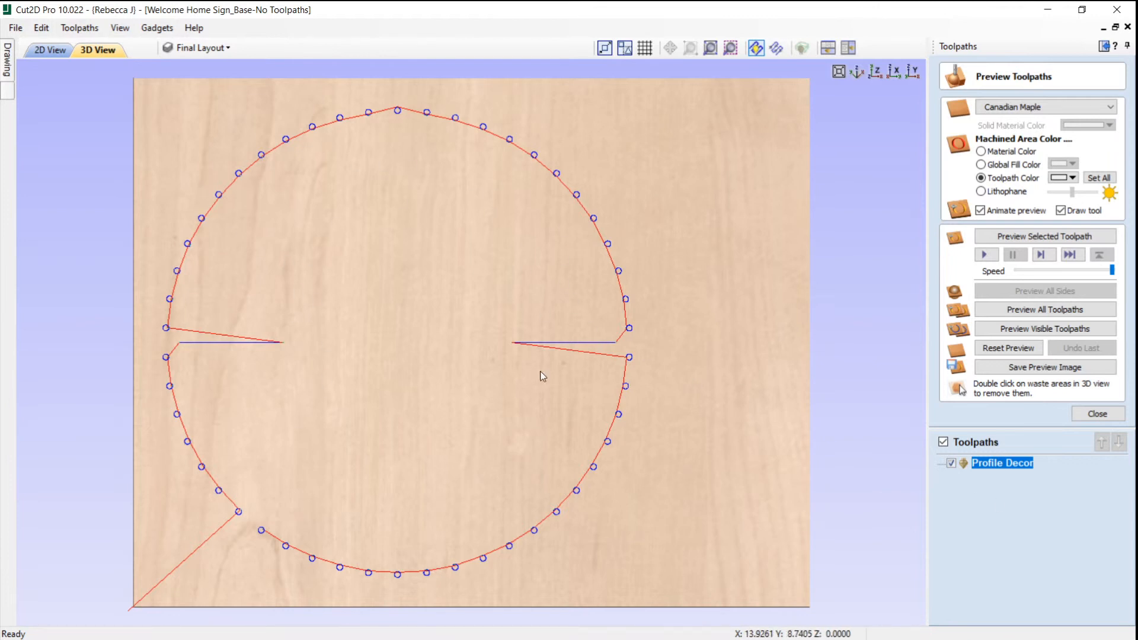
Preview the Profile Decor toolpath, inspect the cut in 3D and from above, and close the preview.
click(1066, 251)
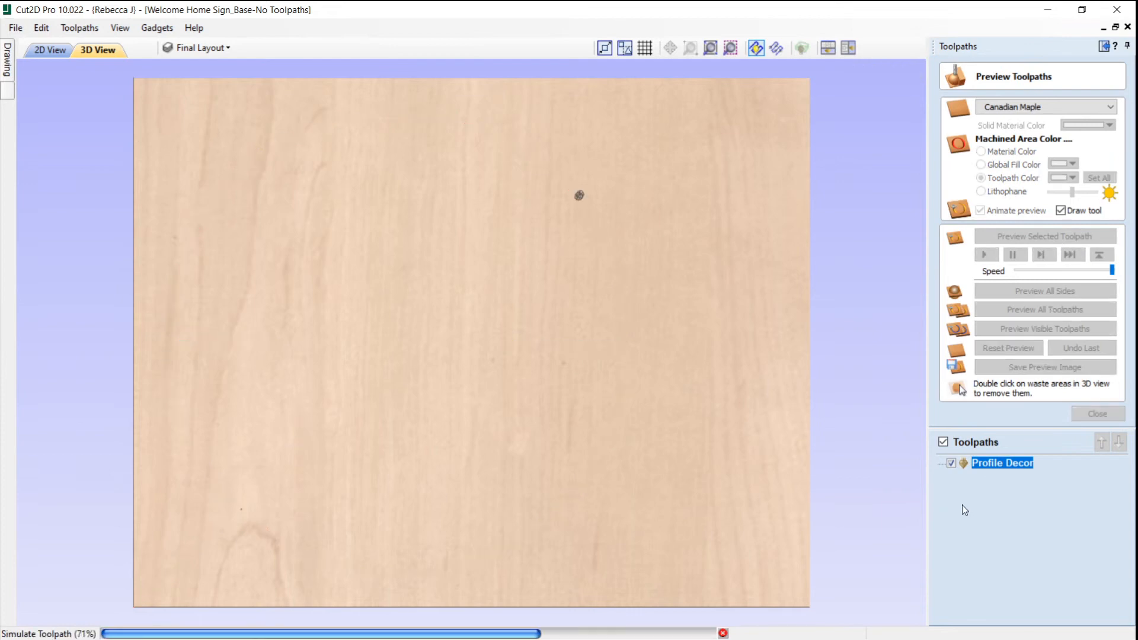
drag(468, 401, 432, 379)
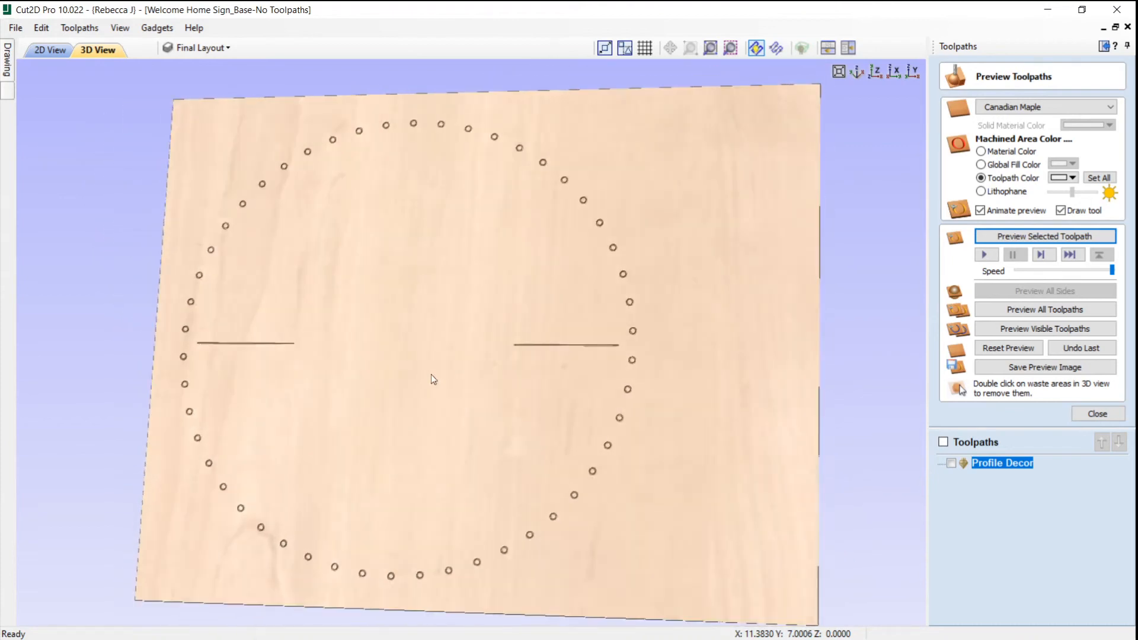
click(876, 71)
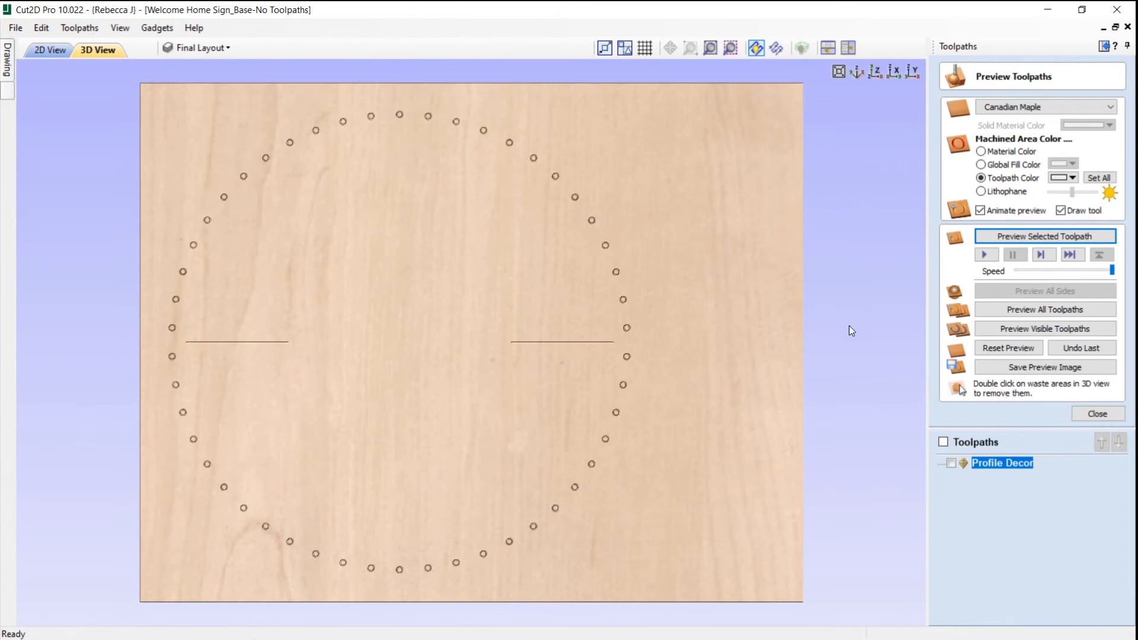
click(1095, 414)
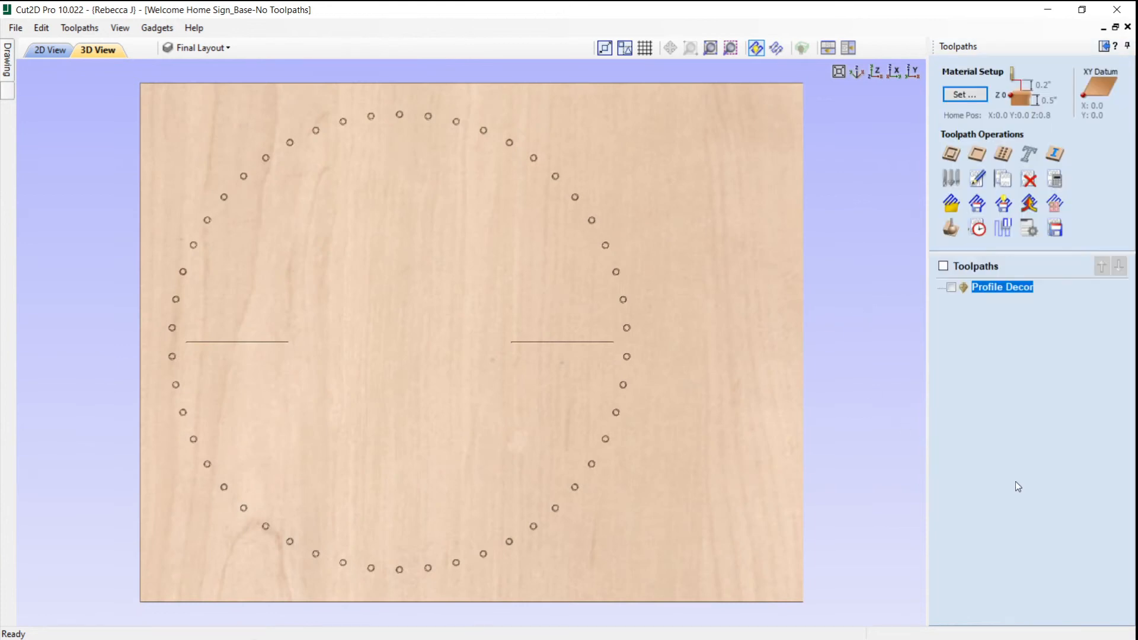
Show the 2D and 3D views side by side and select Welcome, TO OUR, and the letters H, M and E.
click(849, 48)
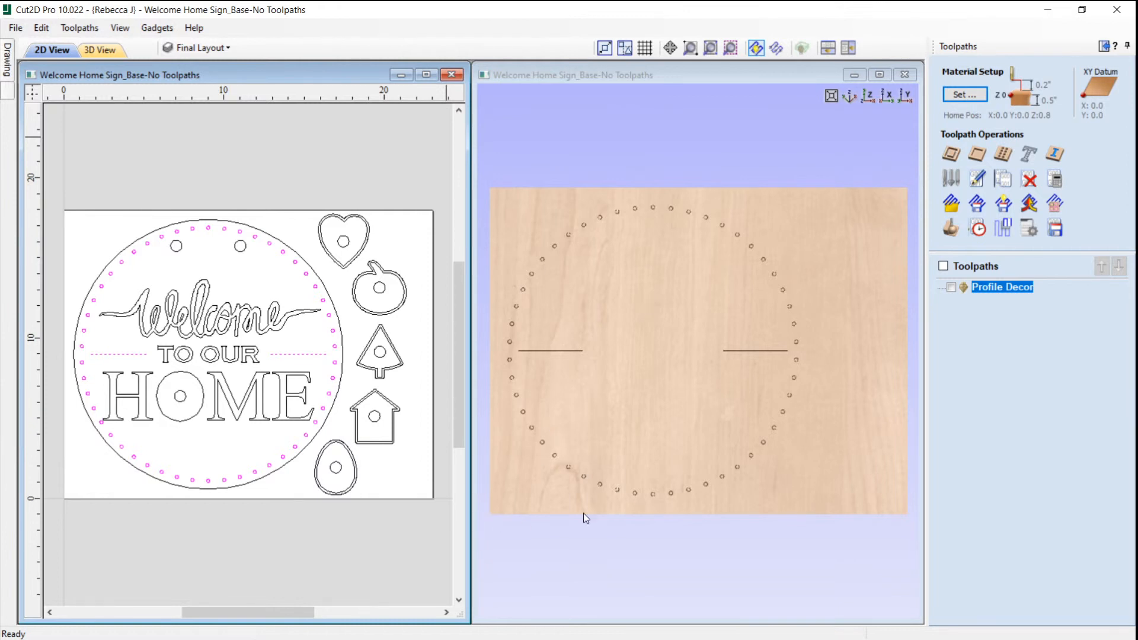
click(271, 336)
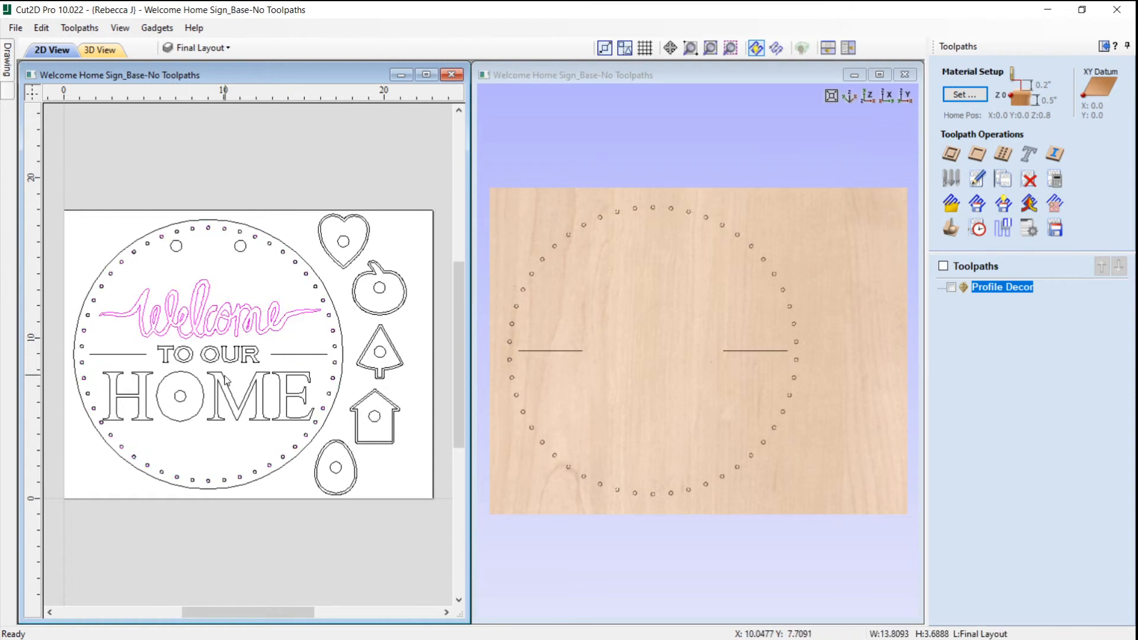
shift+click(233, 359)
shift+click(236, 380)
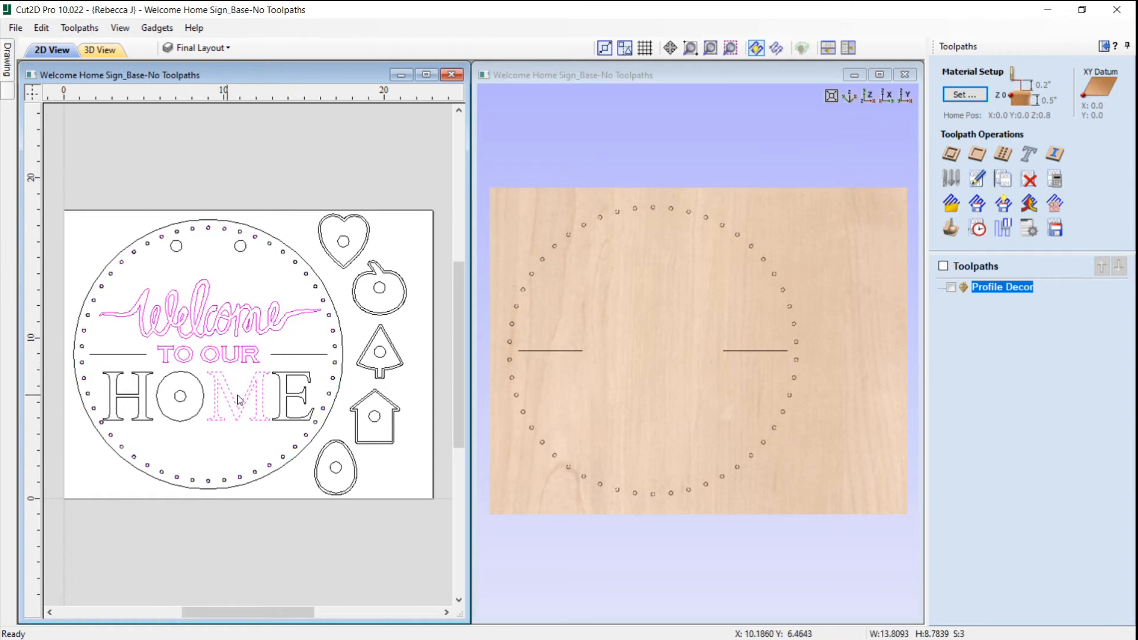
shift+click(281, 396)
shift+click(154, 390)
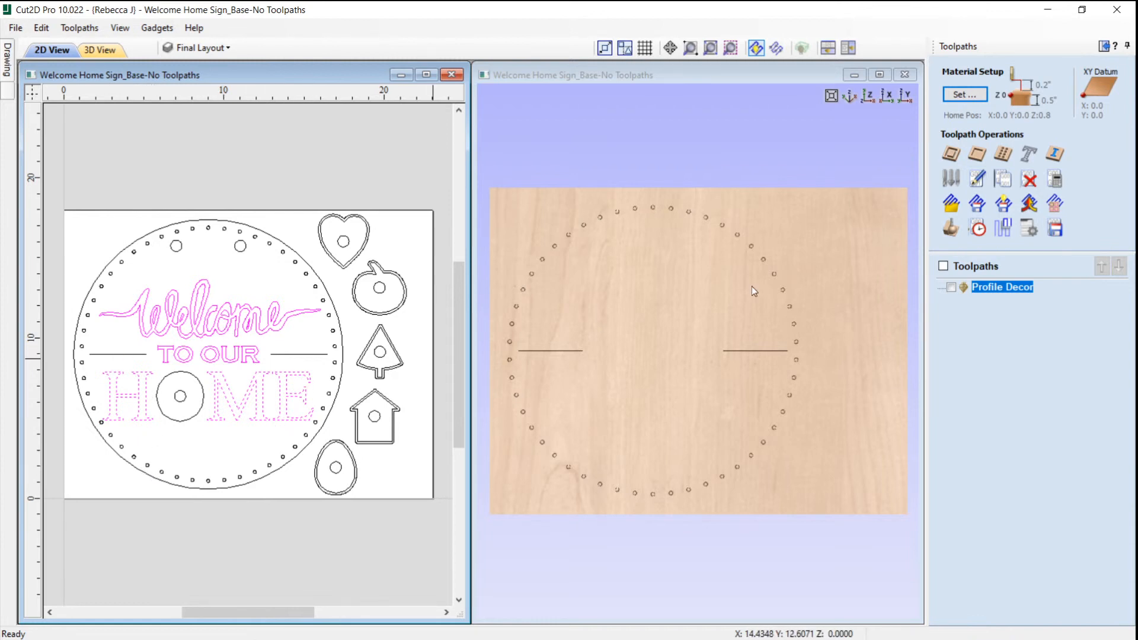
Start a female pocket inlay toolpath for the selected lettering with a 0.25 inch cut depth.
click(1054, 153)
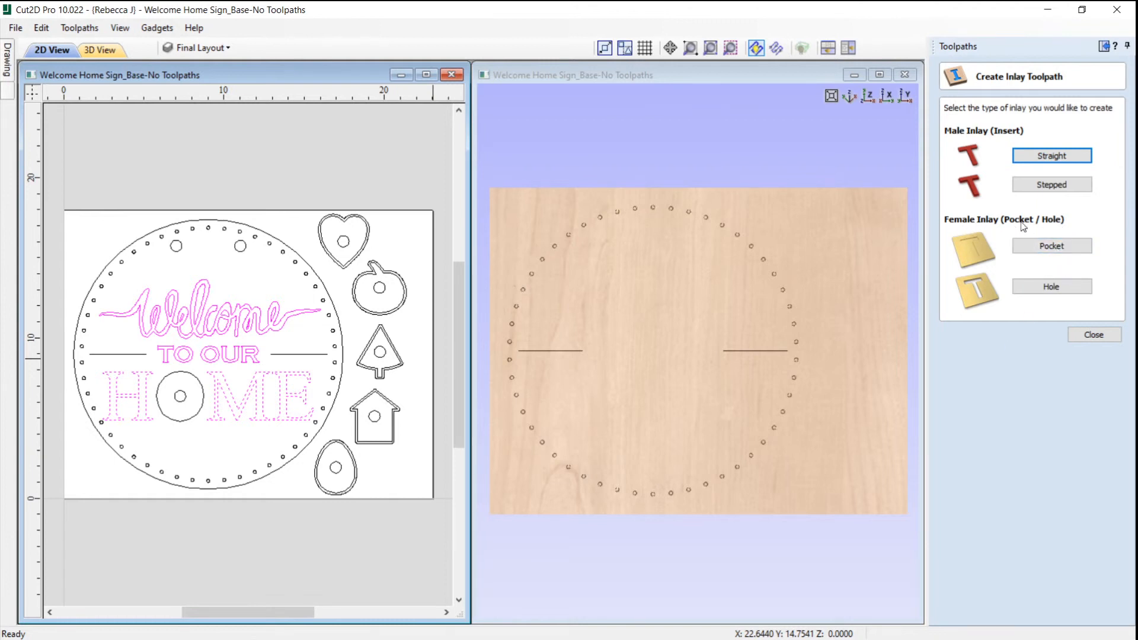
click(1055, 251)
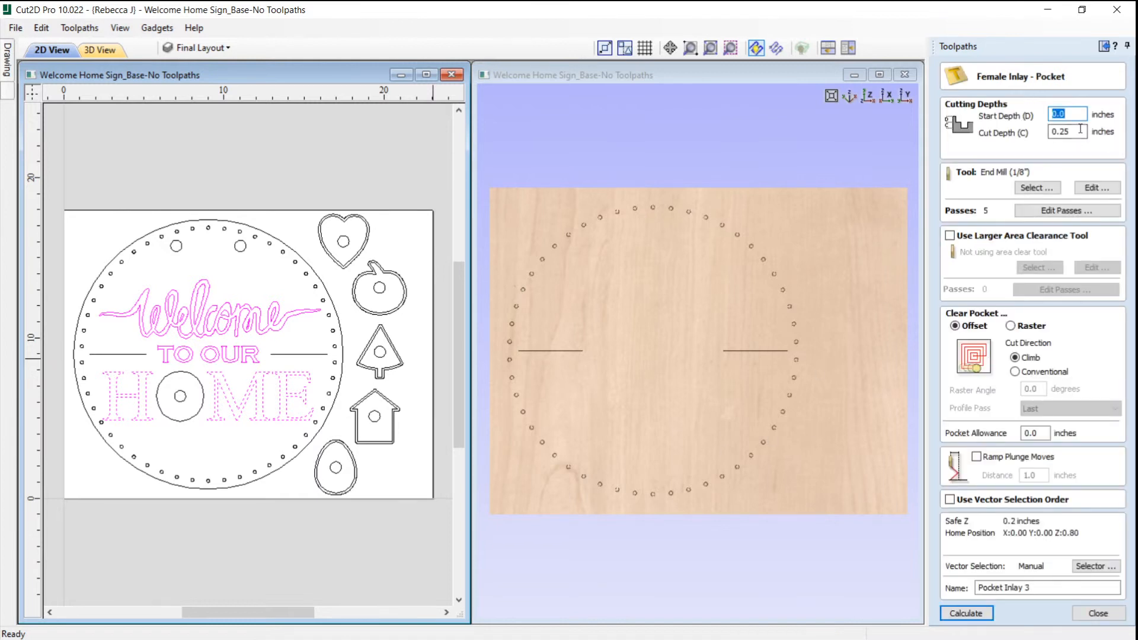
drag(1065, 132, 1085, 132)
key(BackSpace)
key(BackSpace)
text(25)
Set the pocket allowance to -0.0025 inches and calculate the female inlay pocket toolpath.
click(1034, 434)
key(BackSpace)
key(BackSpace)
key(BackSpace)
text(-)
scroll(306, 312, up, 2)
scroll(306, 313, up, 10)
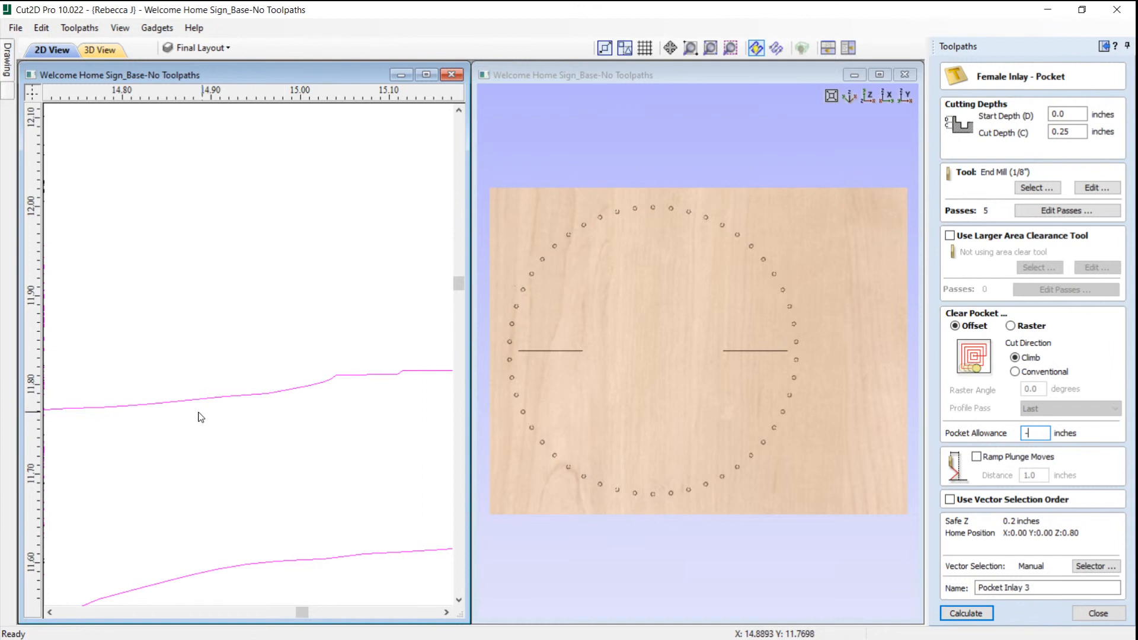
scroll(276, 433, down, 2)
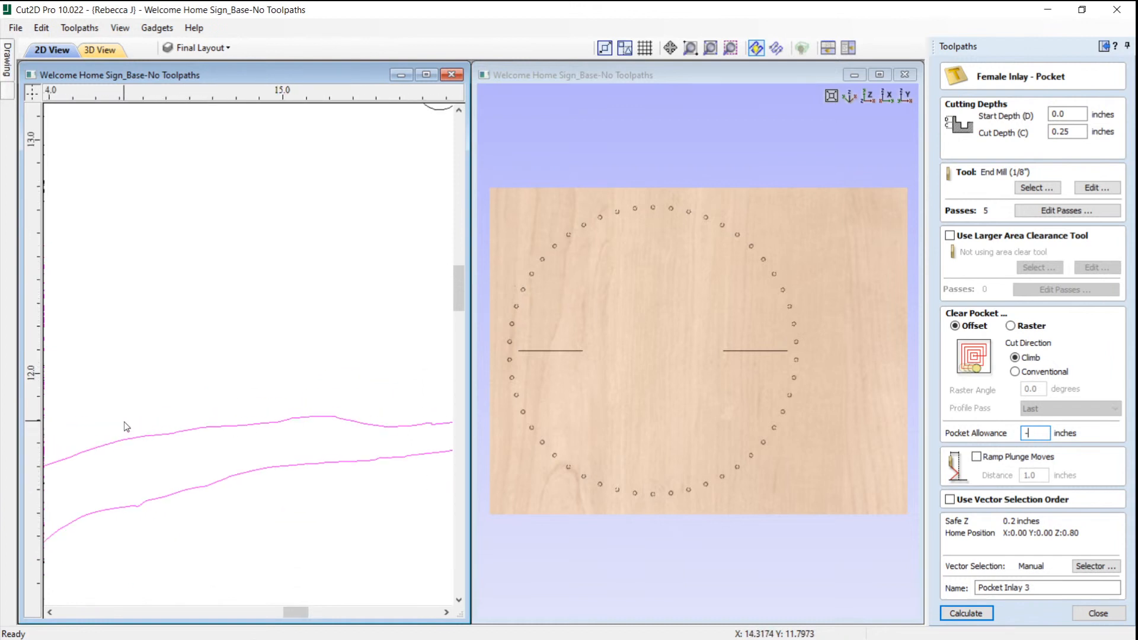
scroll(375, 446, down, 5)
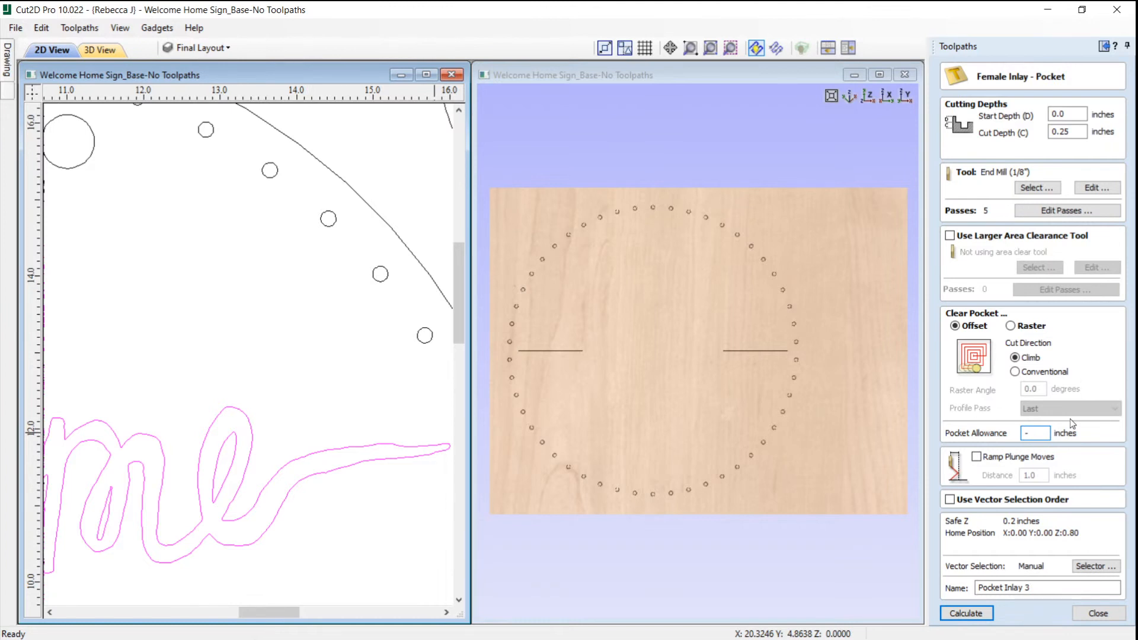
text(0)
text(.)
text(0025)
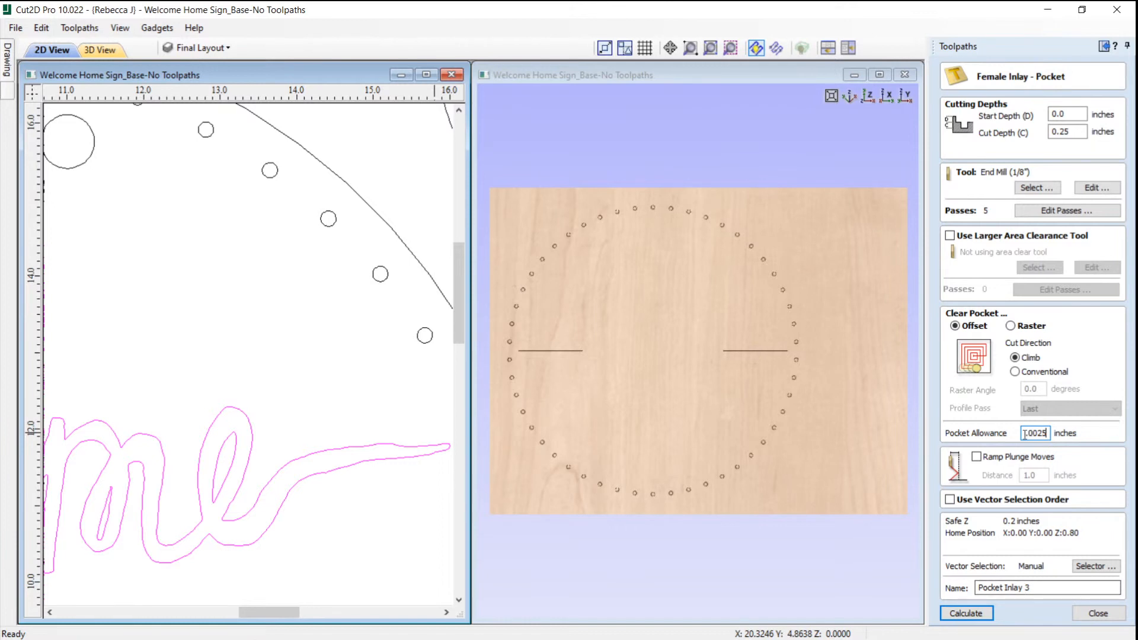
drag(1038, 434, 1025, 454)
click(1037, 434)
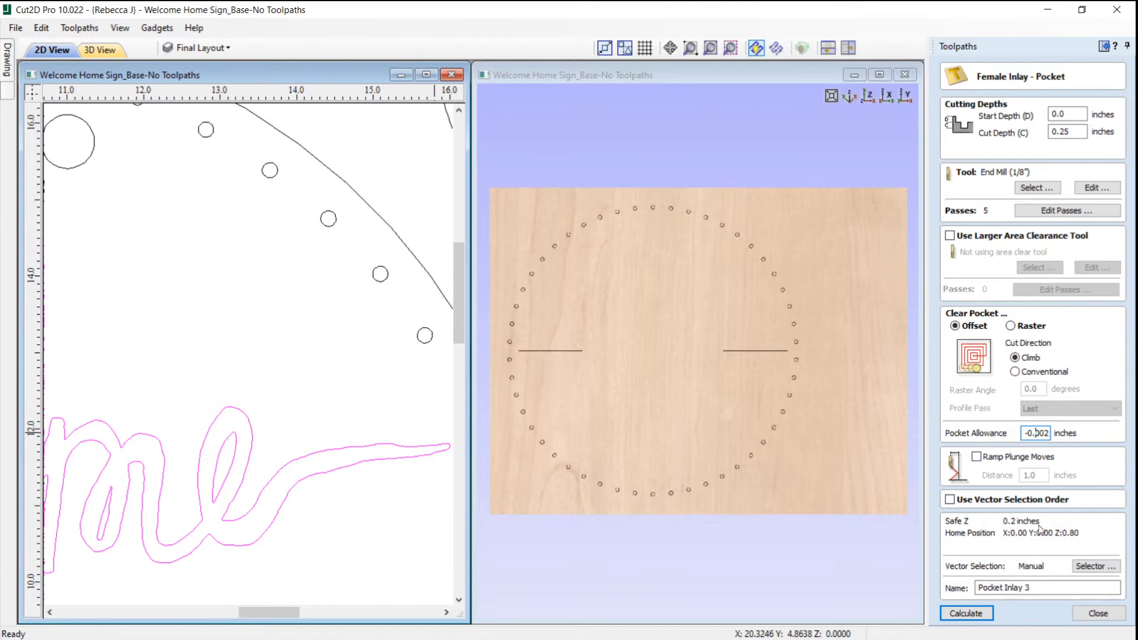
click(970, 617)
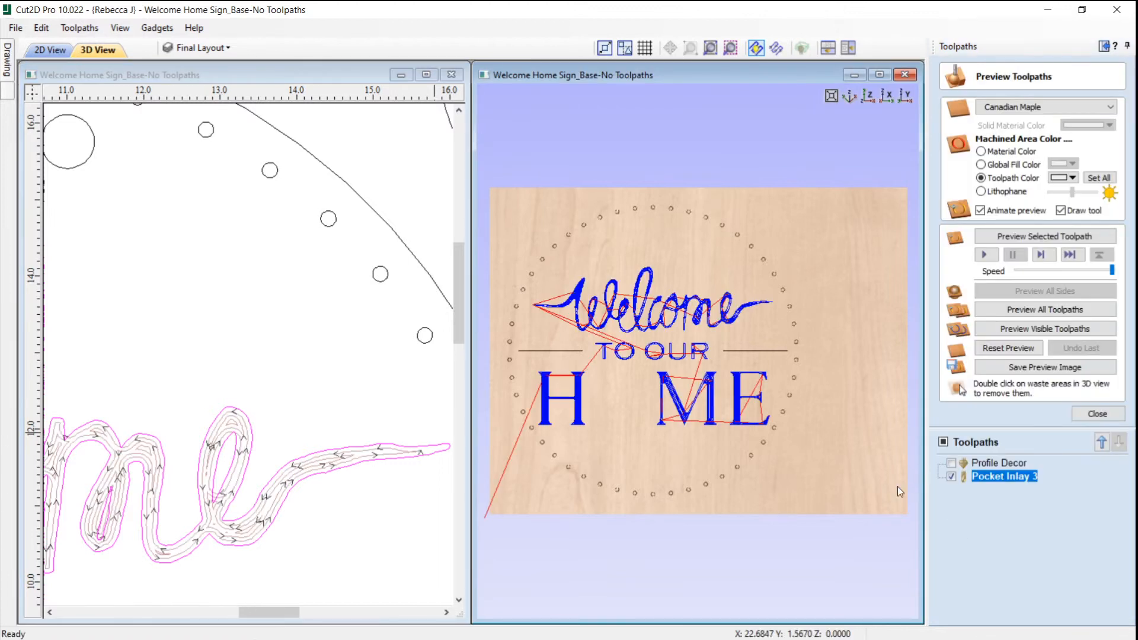
Turn on the solid 2D toolpath display and examine how the pocket extends past the edge of the Welcome lettering.
click(778, 48)
click(777, 48)
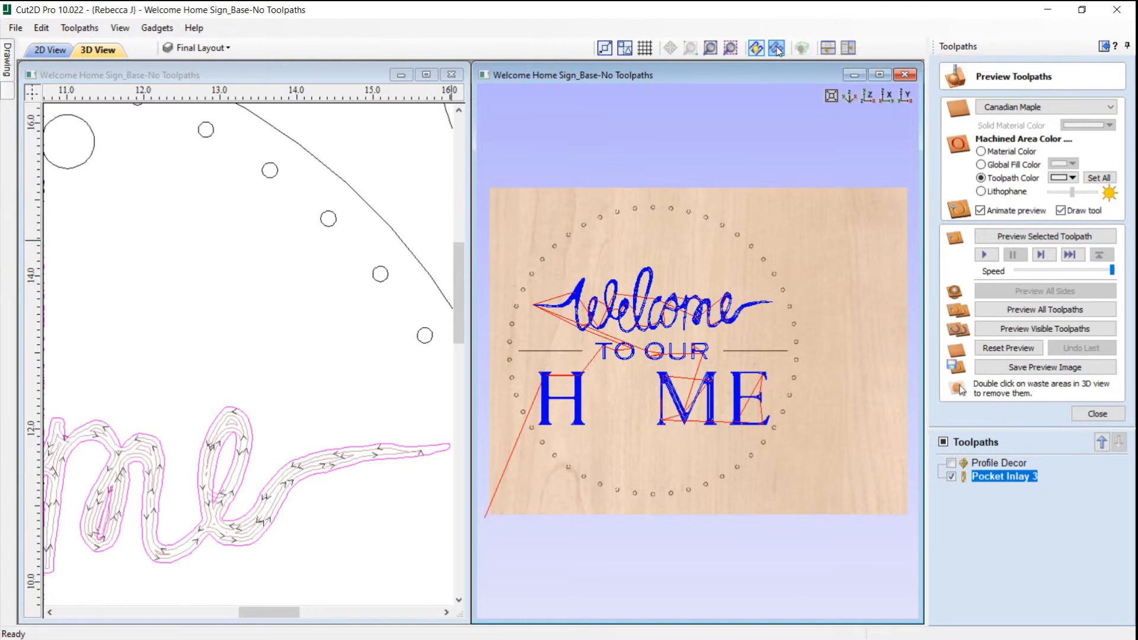
click(778, 48)
scroll(354, 449, up, 10)
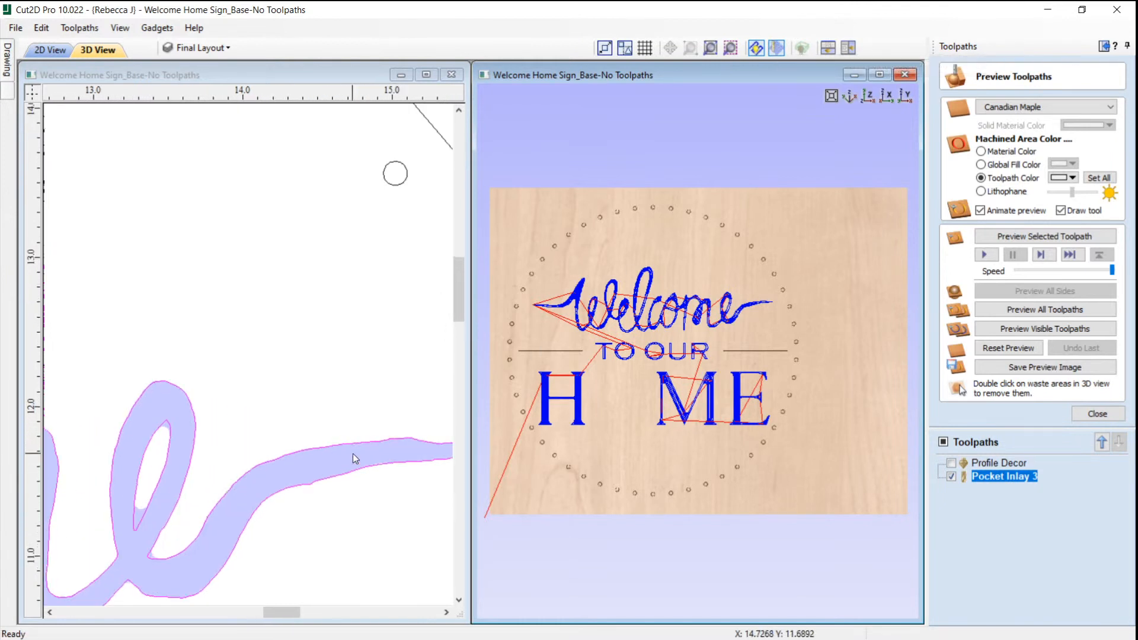
scroll(354, 375, up, 3)
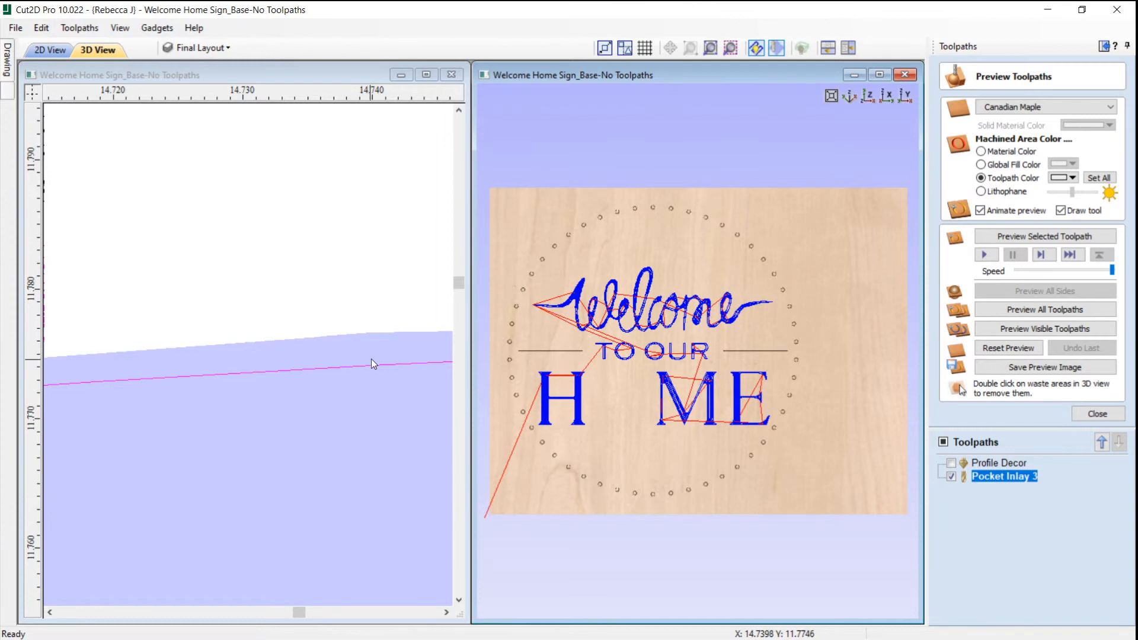
scroll(380, 320, down, 7)
scroll(378, 294, down, 10)
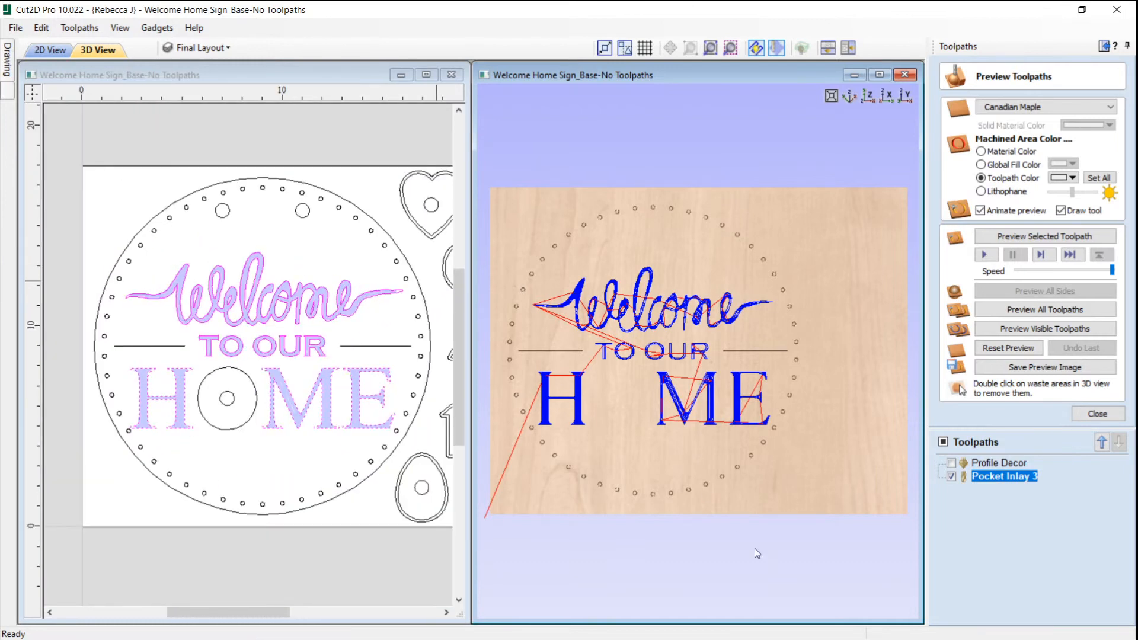
Preview the female inlay pocket toolpath and inspect the carved lettering from several angles in 3D.
click(1068, 237)
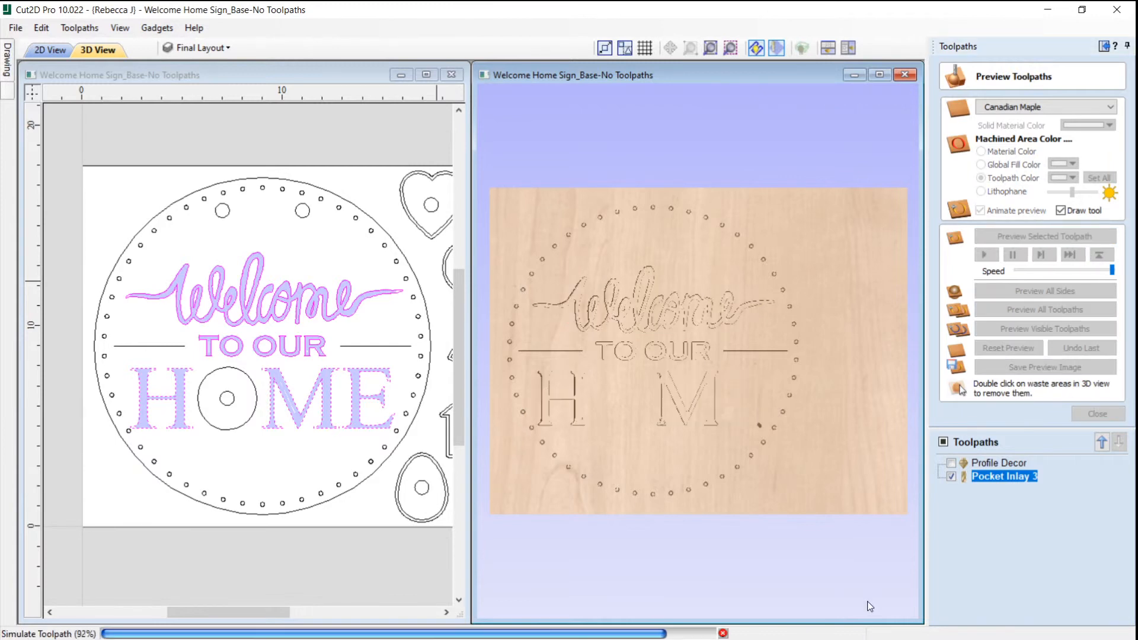
mouse_move(744, 415)
mouse_down()
mouse_move(757, 315)
mouse_move(753, 411)
mouse_up()
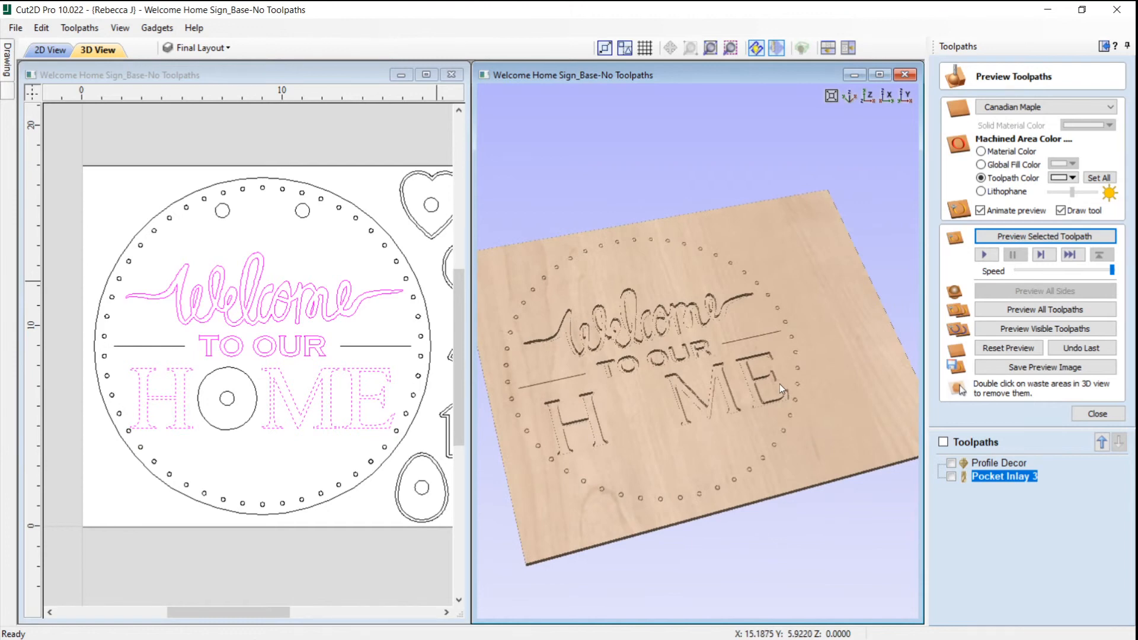
drag(706, 366, 698, 436)
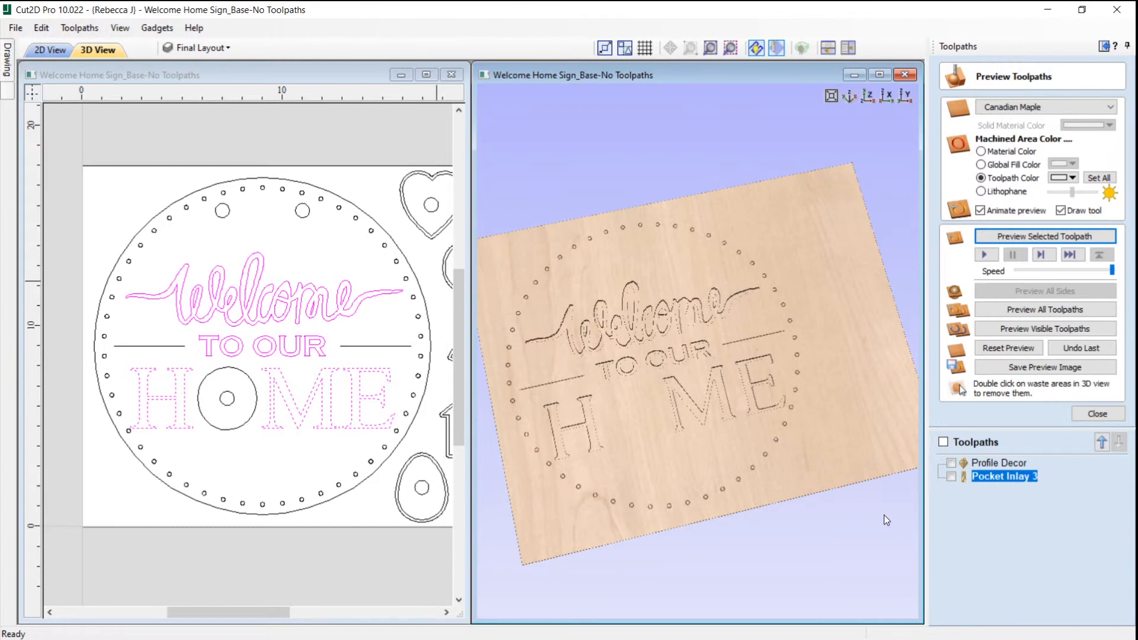
drag(569, 409, 751, 362)
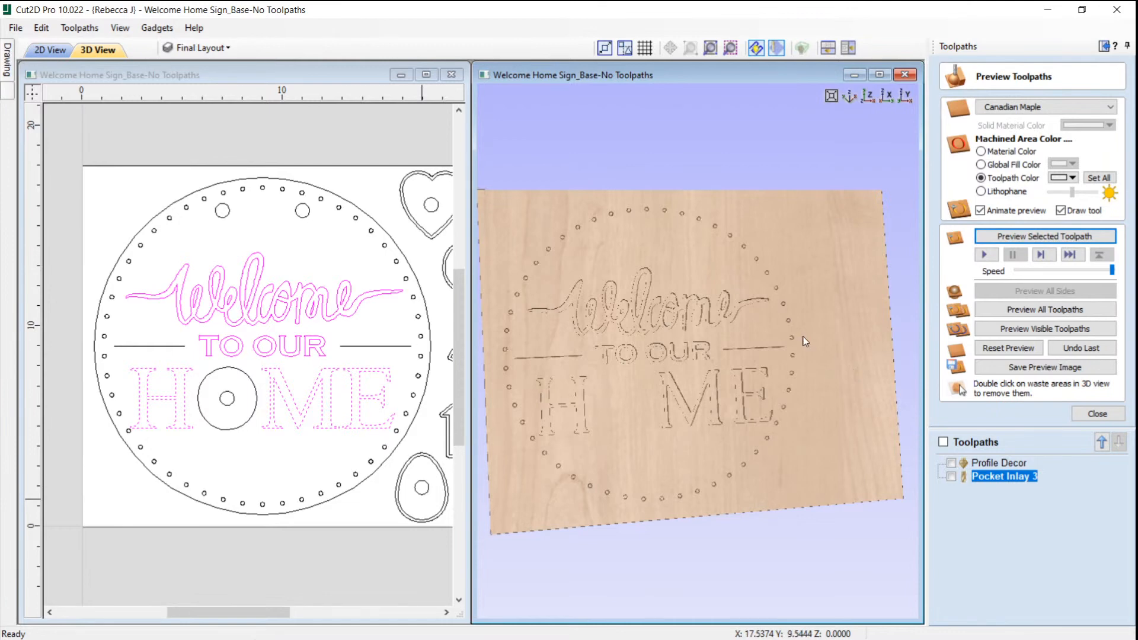
Calculate and preview a 0.375 inch deep pocket toolpath with the 1/4 inch end mill for the five decor shapes' outer outlines and centre circles.
drag(258, 608, 300, 607)
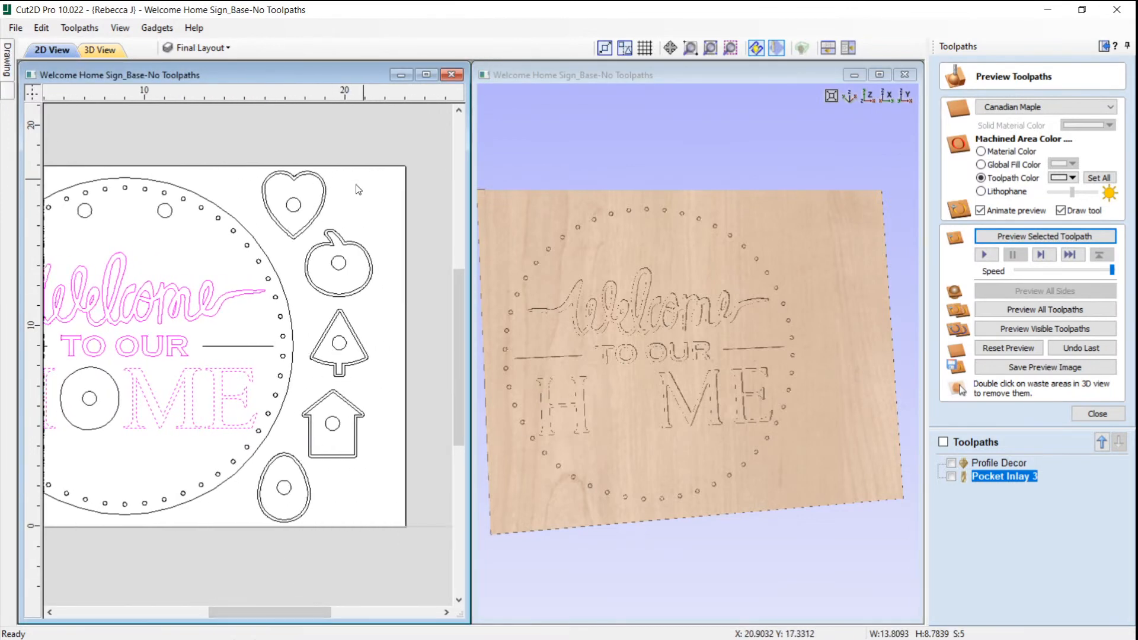
click(325, 207)
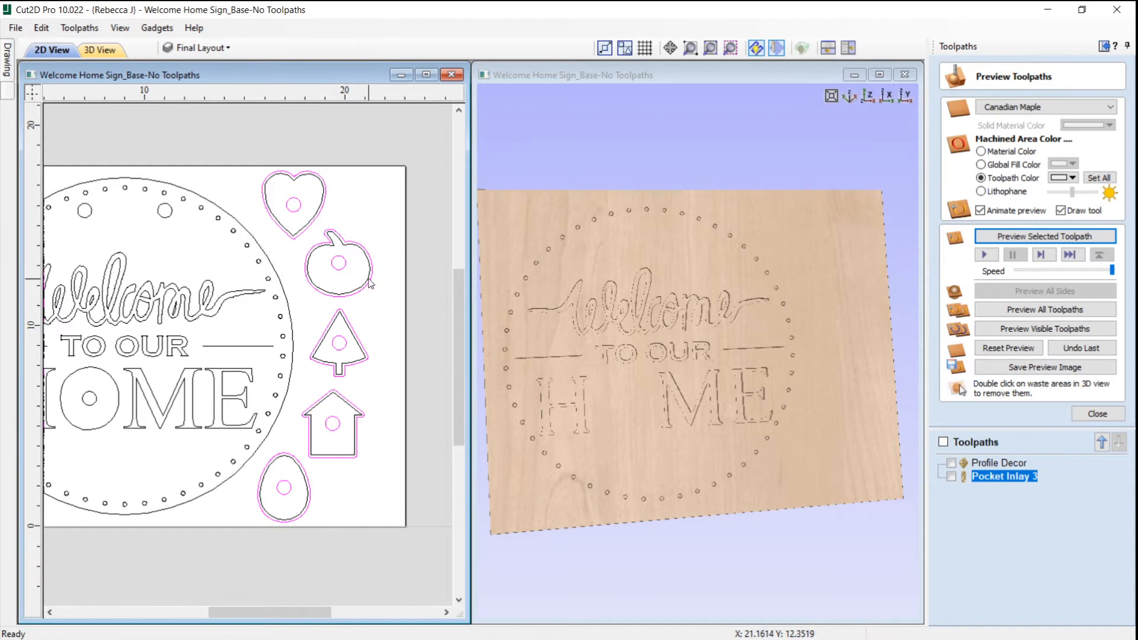
click(1097, 414)
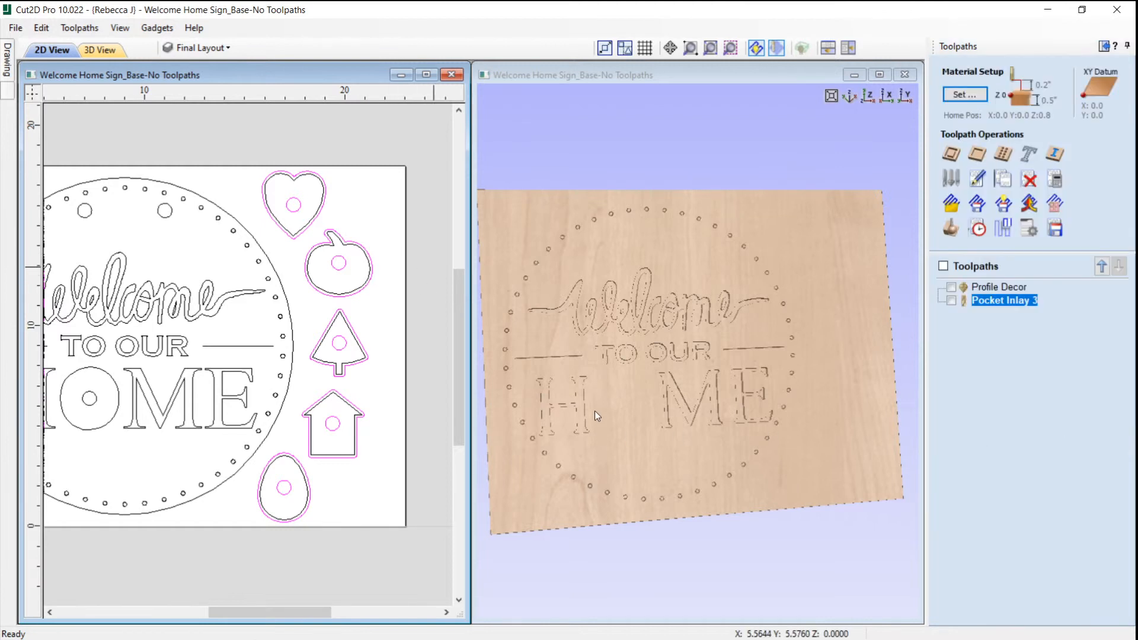
click(978, 154)
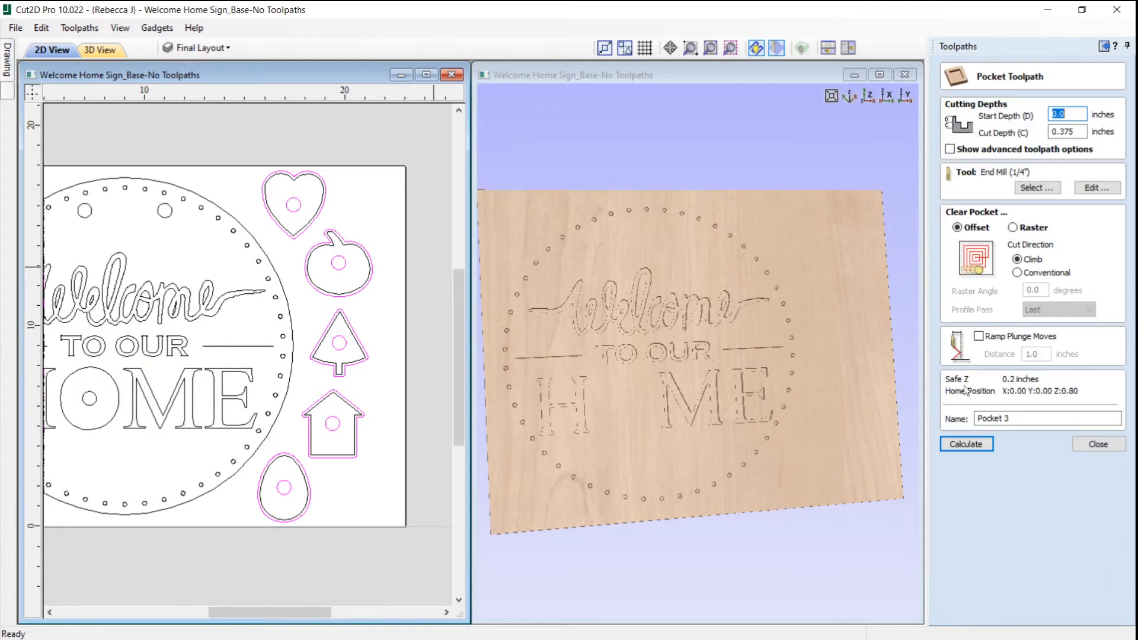
click(1075, 131)
click(984, 447)
click(981, 447)
click(989, 238)
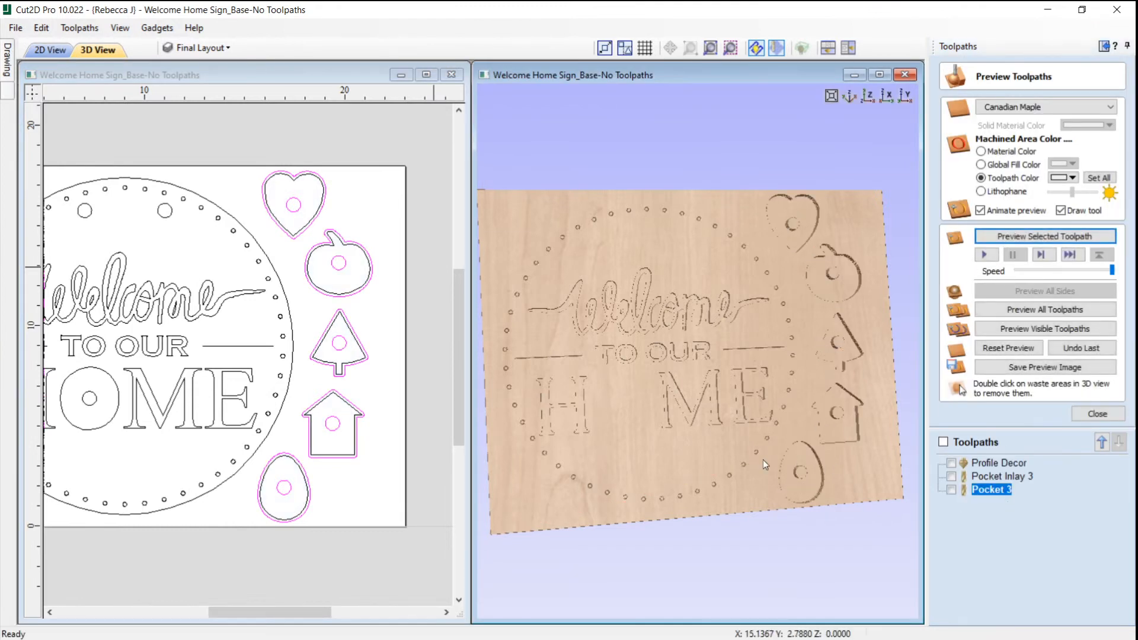
drag(763, 361, 708, 352)
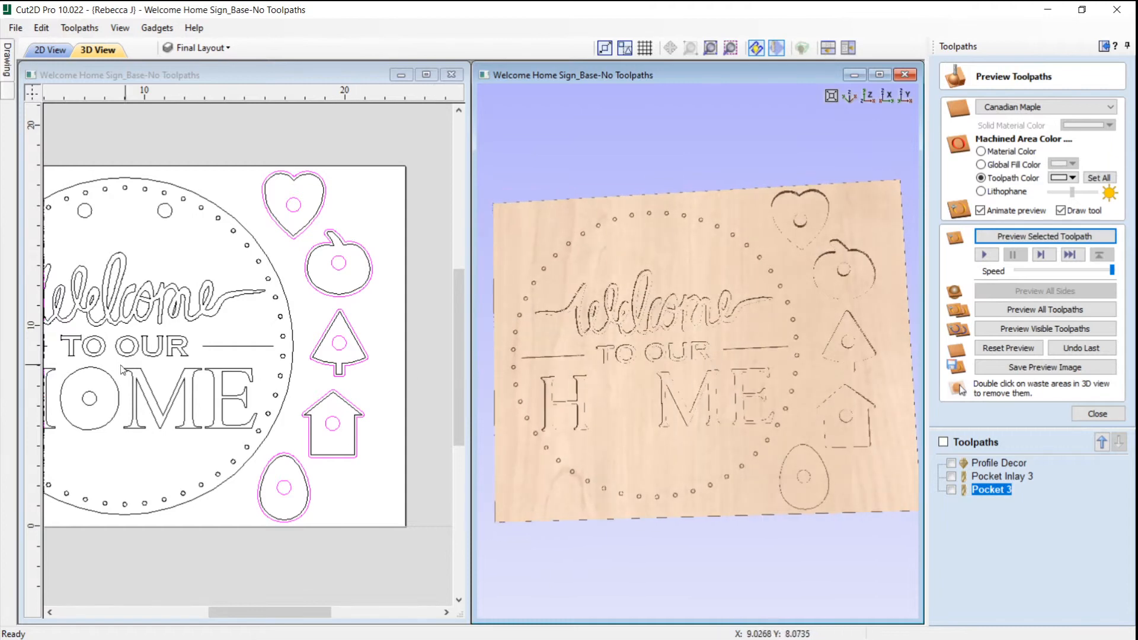
Calculate a 0.375 inch deep pocket toolpath with the 1/4 inch end mill for the circle inside HOME's O, and preview it in 3D.
click(90, 407)
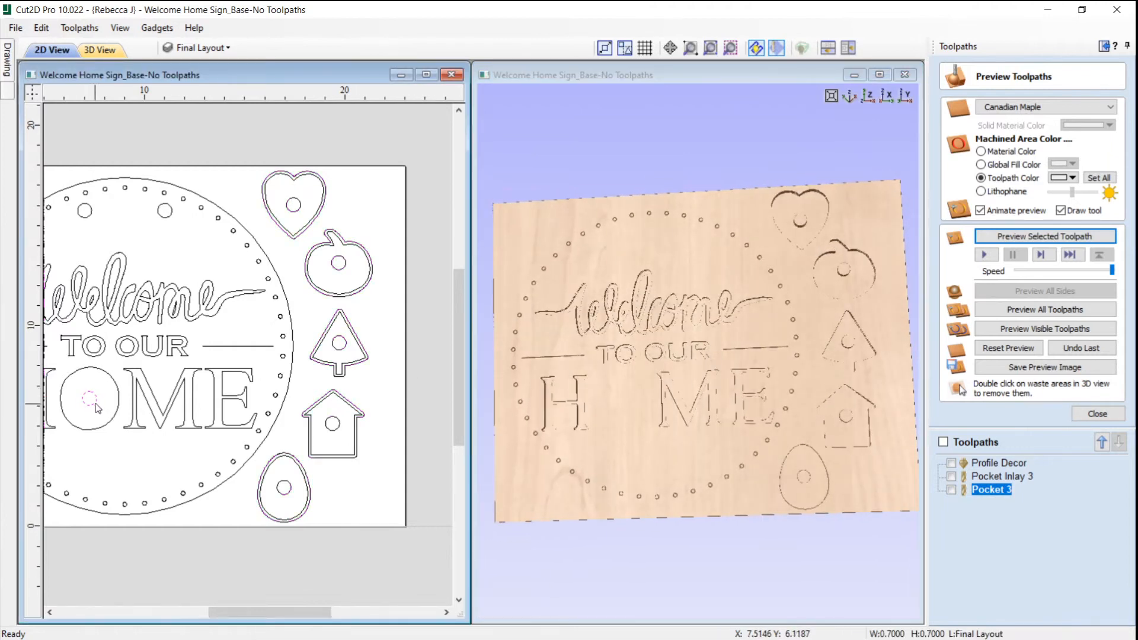
drag(729, 199, 812, 216)
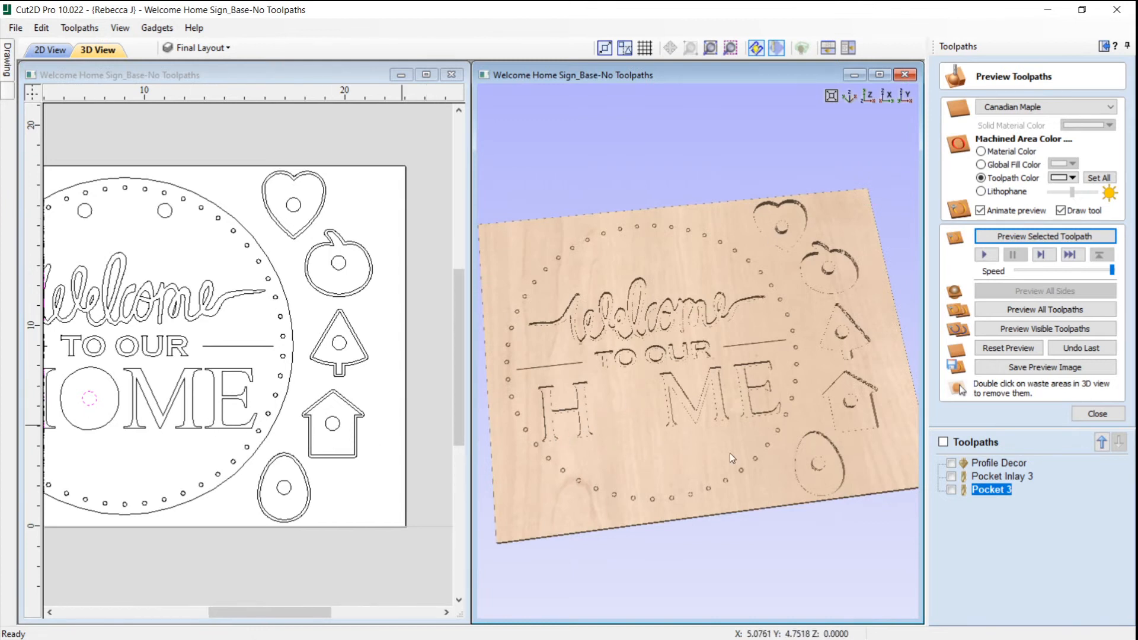
click(1074, 415)
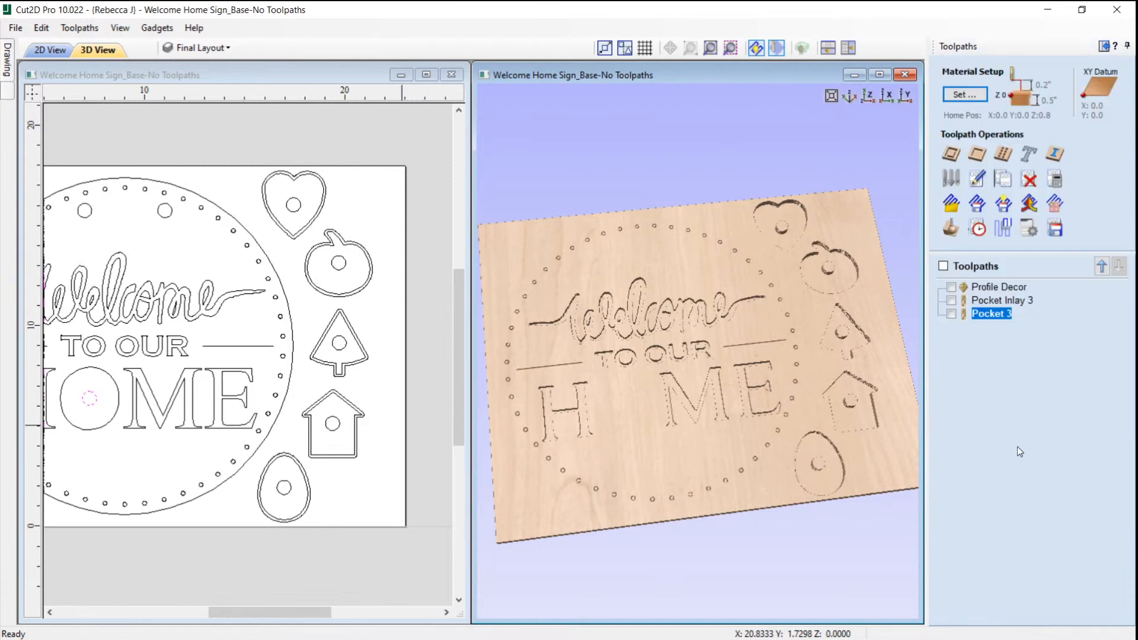
click(977, 155)
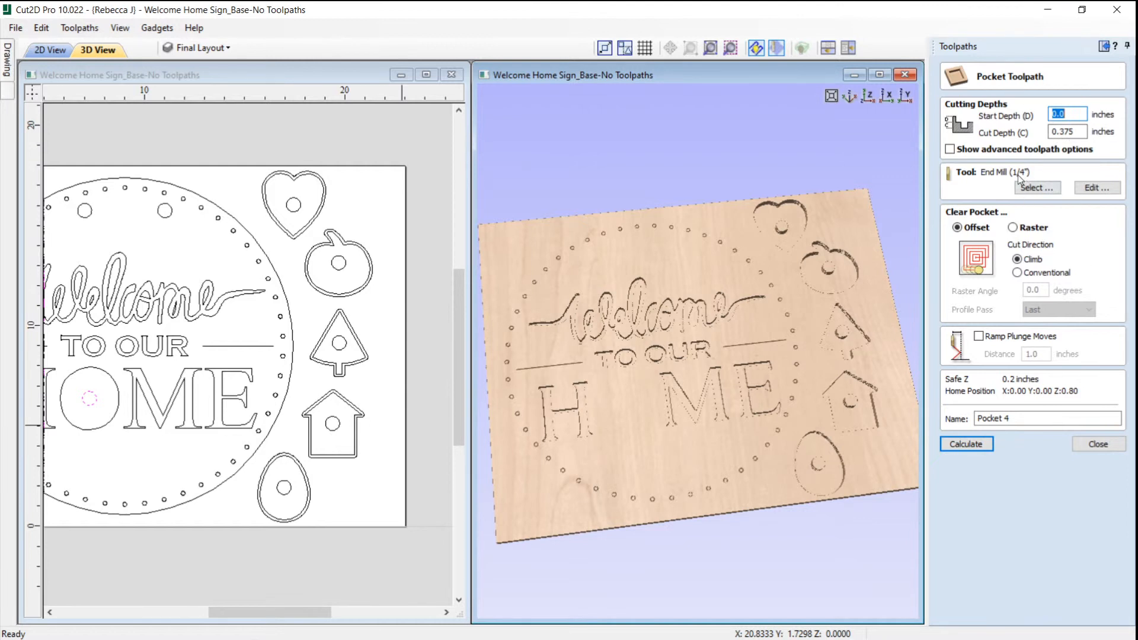
click(986, 445)
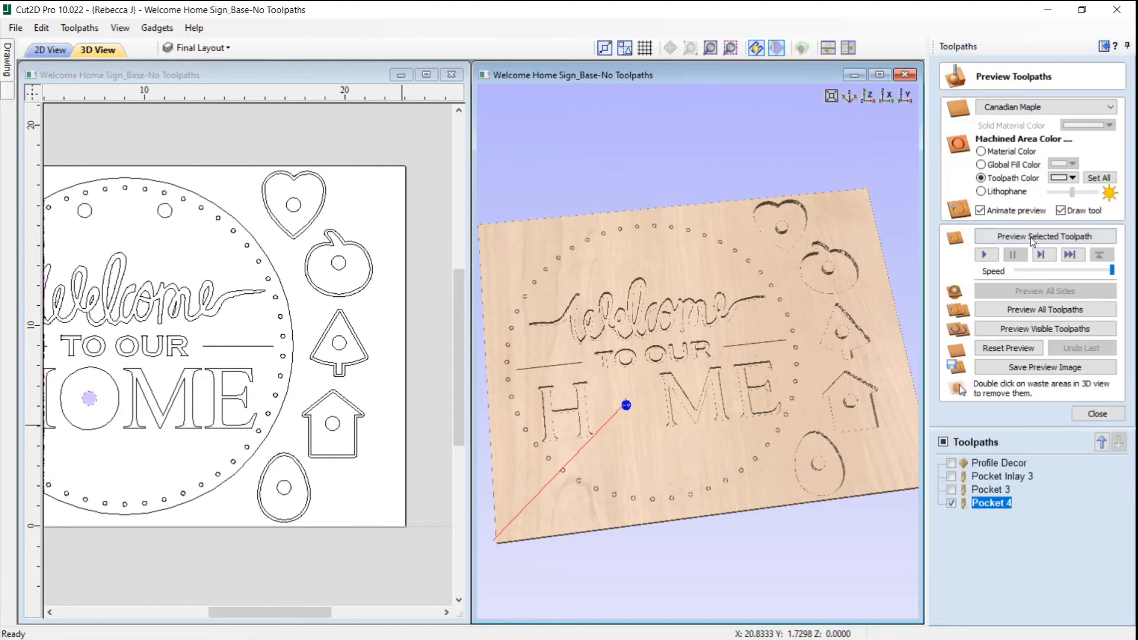
click(1031, 238)
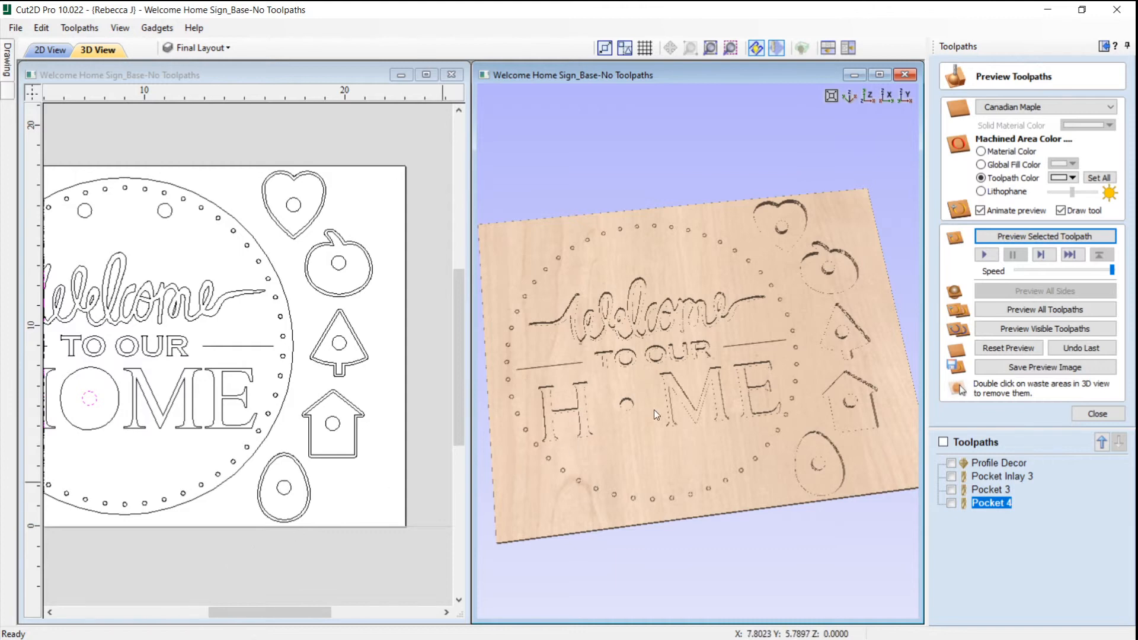
drag(657, 414, 860, 277)
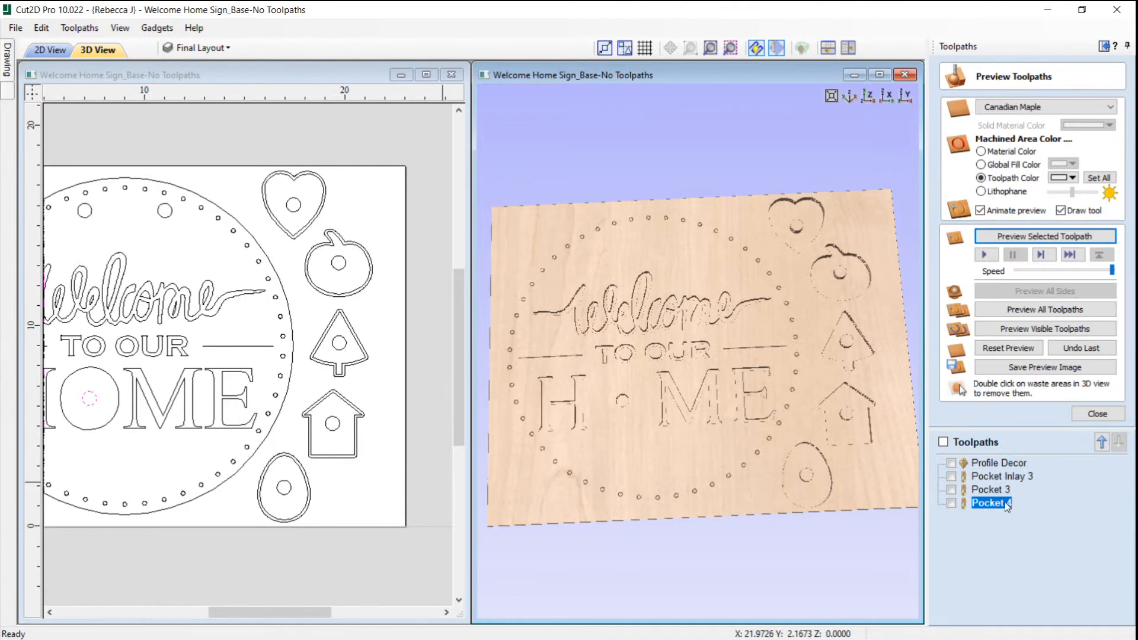
Review the settings of the female inlay lettering toolpath Pocket Inlay 3, including its pocket allowance.
click(1002, 477)
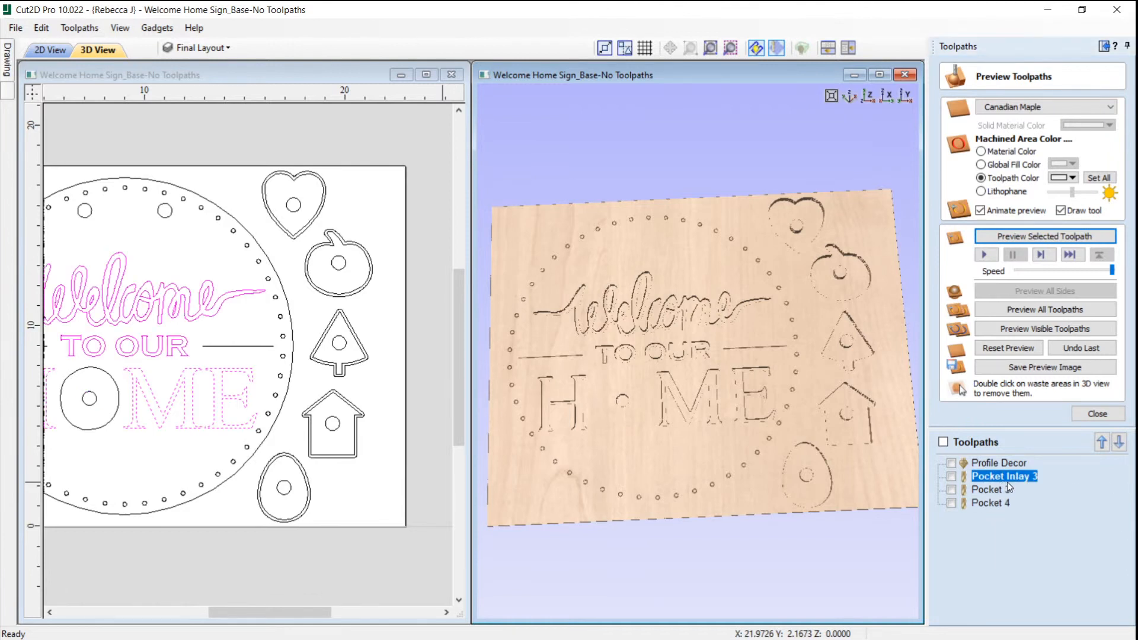
double_click(1015, 478)
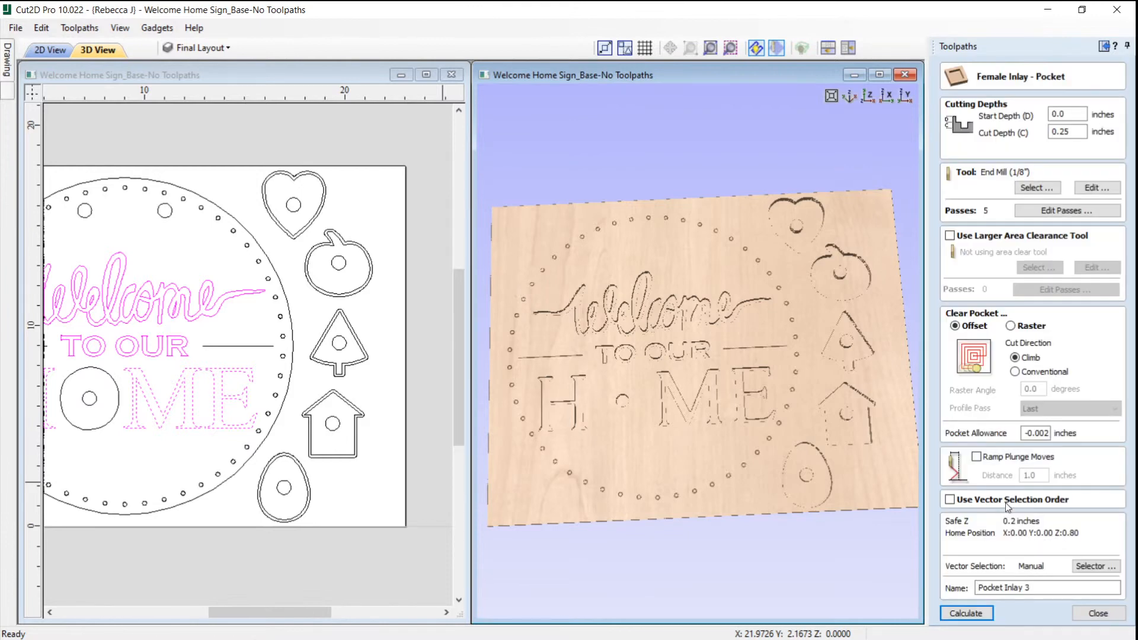
scroll(241, 386, up, 5)
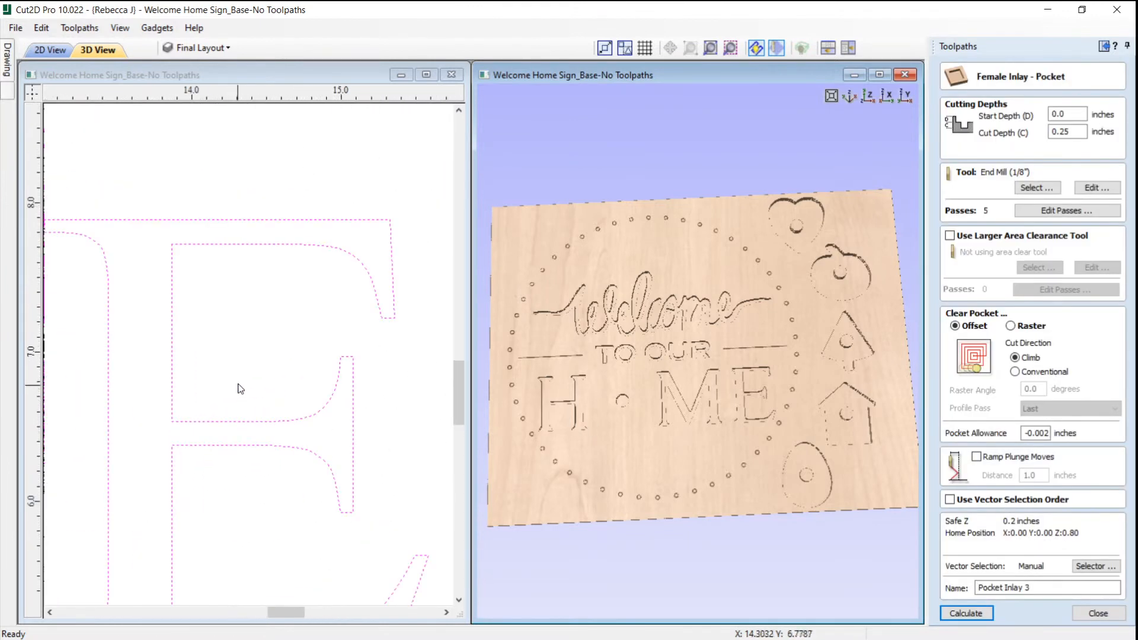
click(1098, 614)
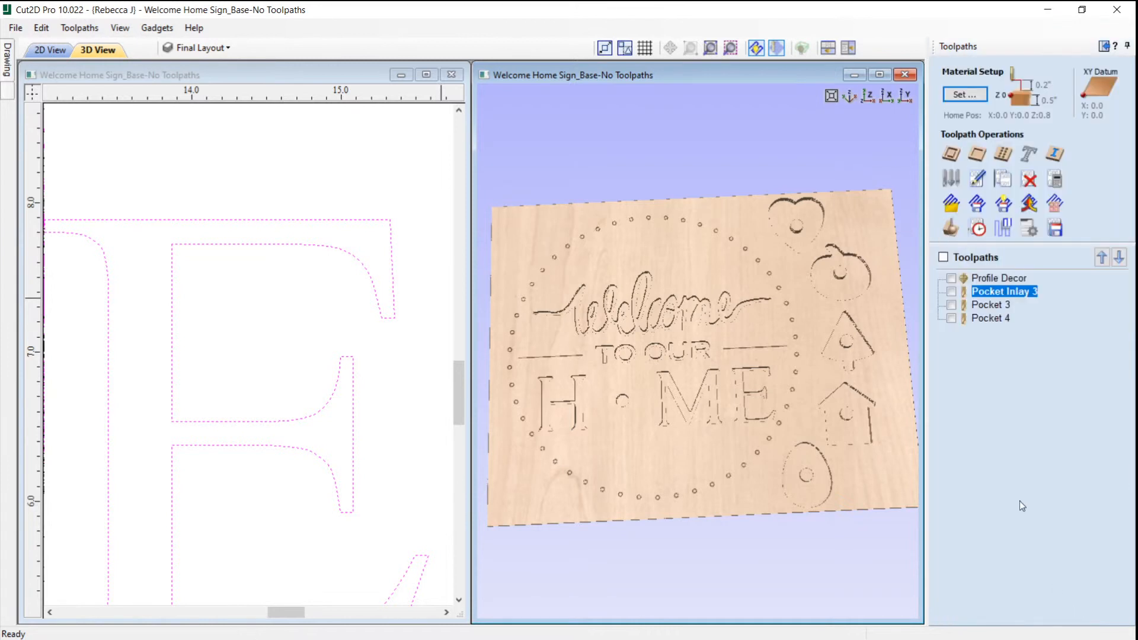
Display the Pocket Inlay 3 toolpath and examine its solid pocket area against the outline of the letter E in HOME.
click(952, 291)
scroll(355, 237, up, 4)
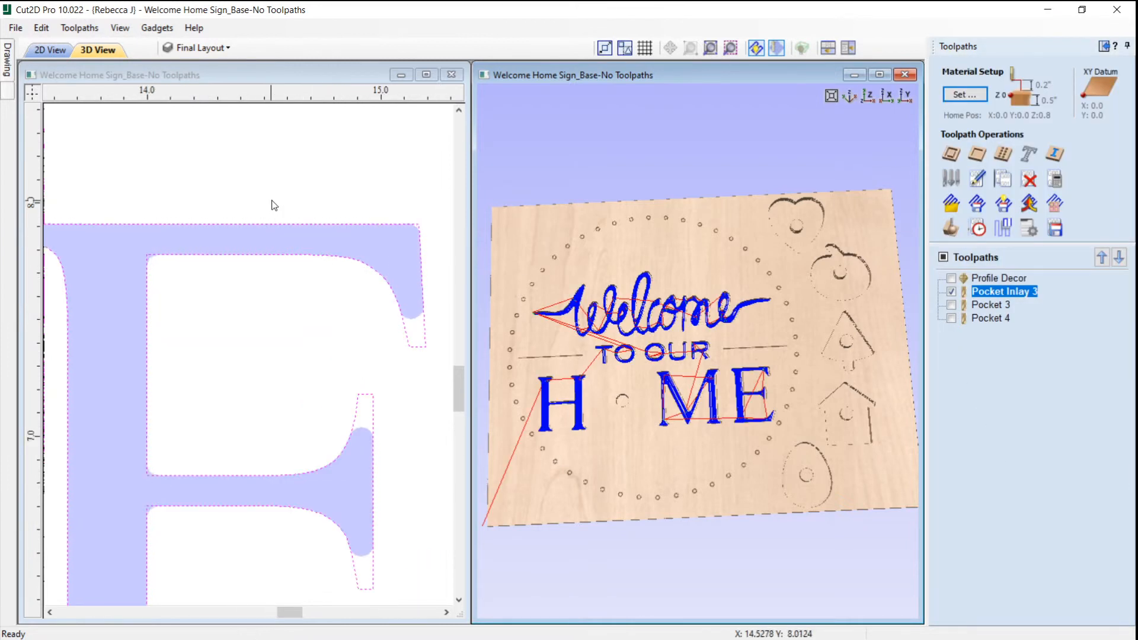
scroll(311, 290, down, 4)
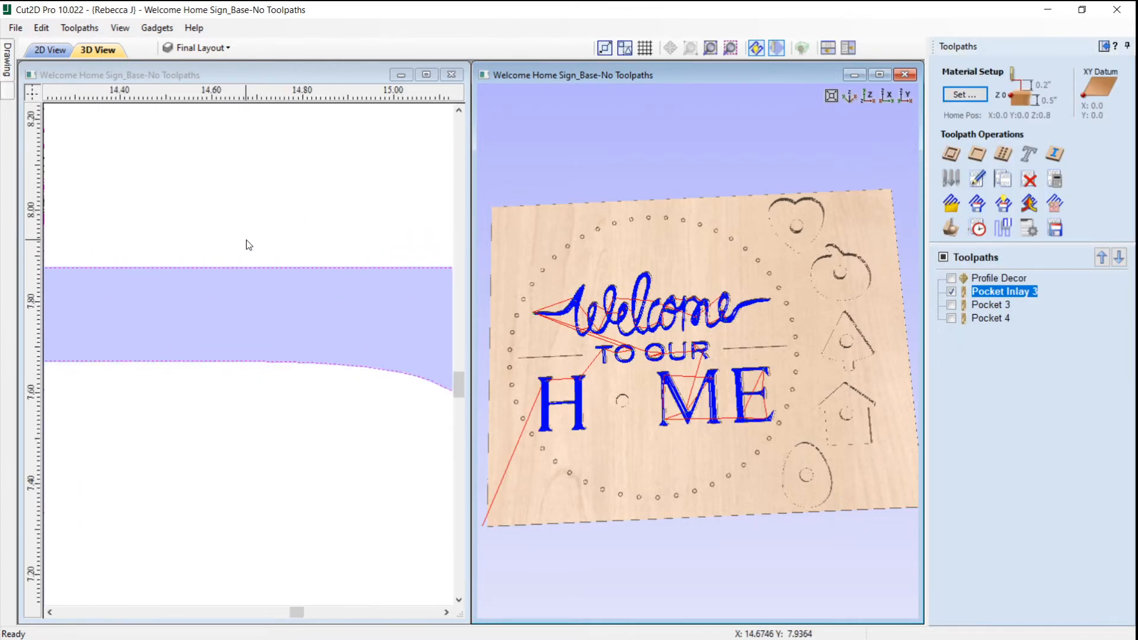
scroll(259, 243, up, 8)
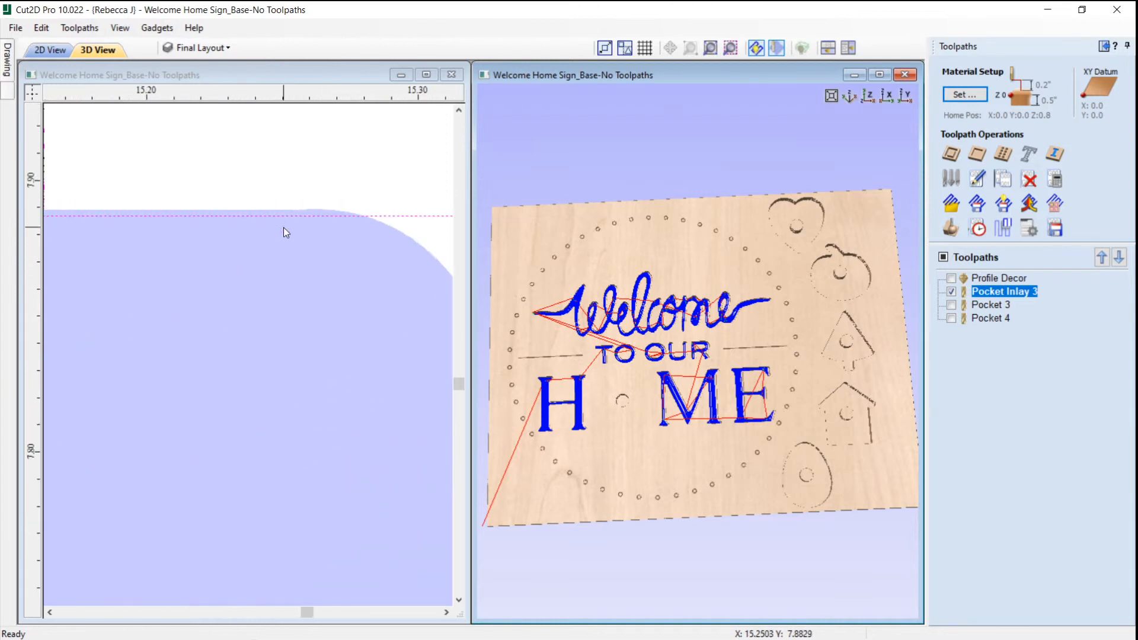
scroll(301, 216, down, 5)
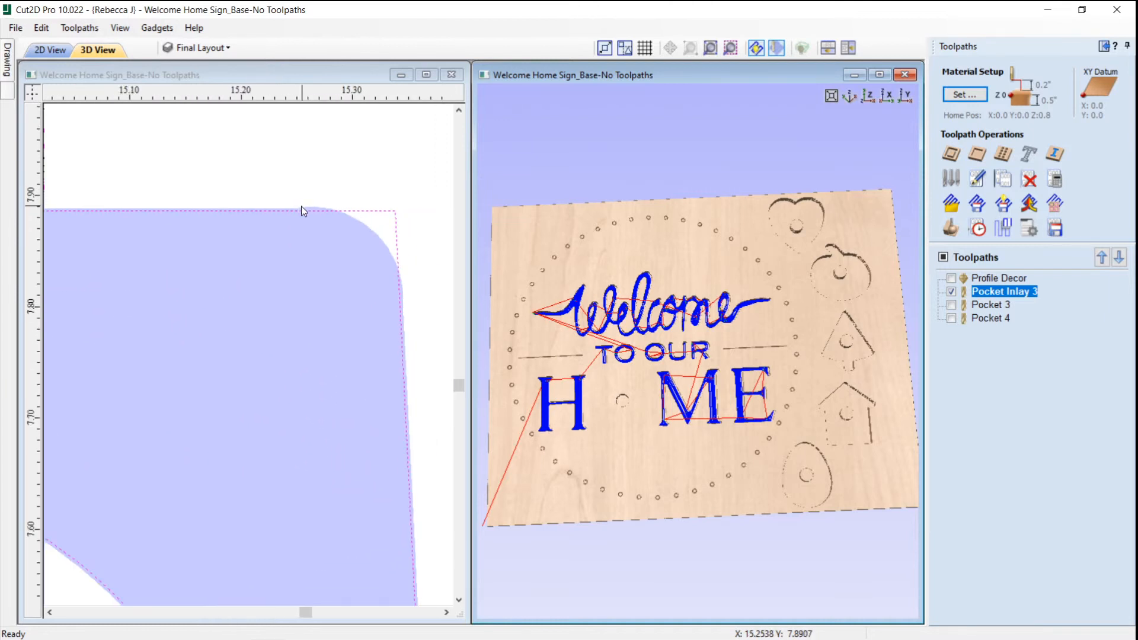
scroll(304, 230, down, 1)
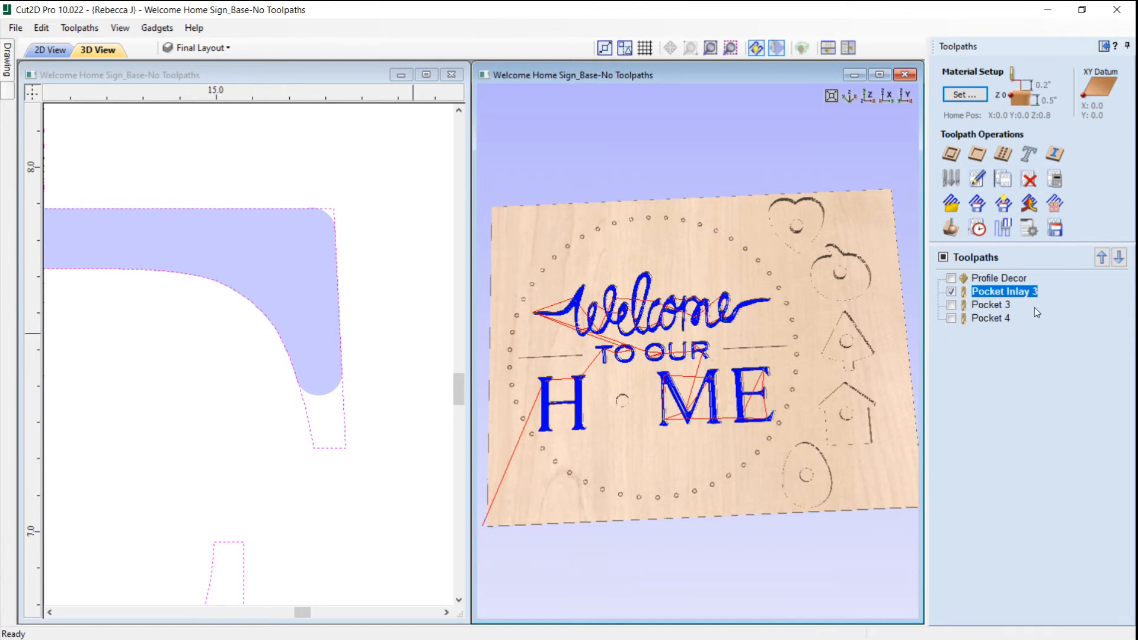
mouse_move(1021, 295)
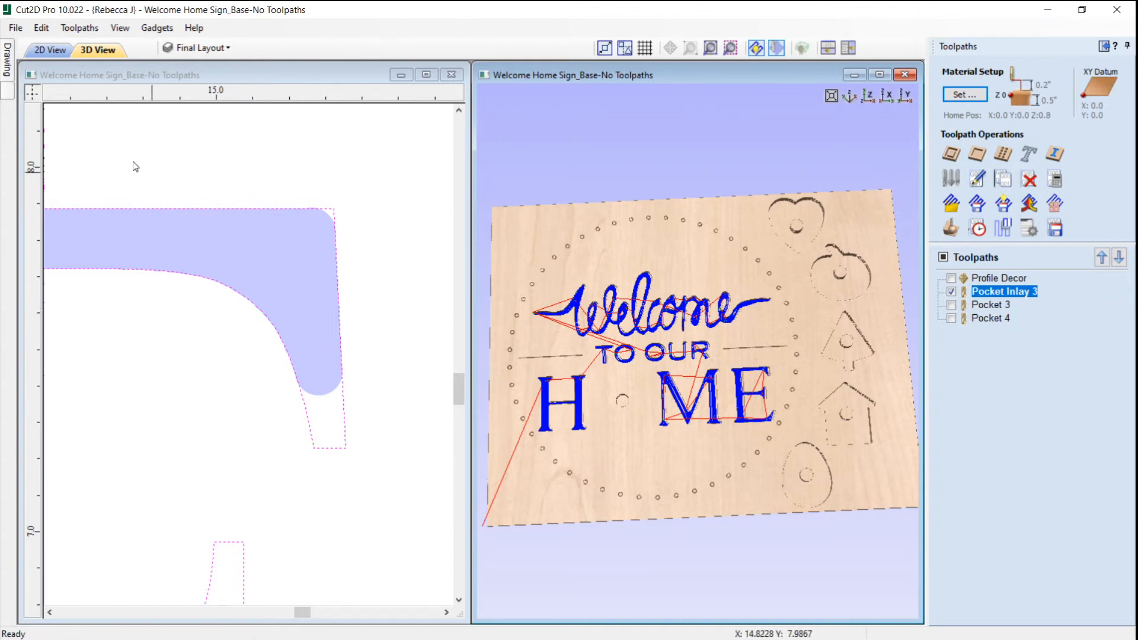
scroll(271, 211, up, 4)
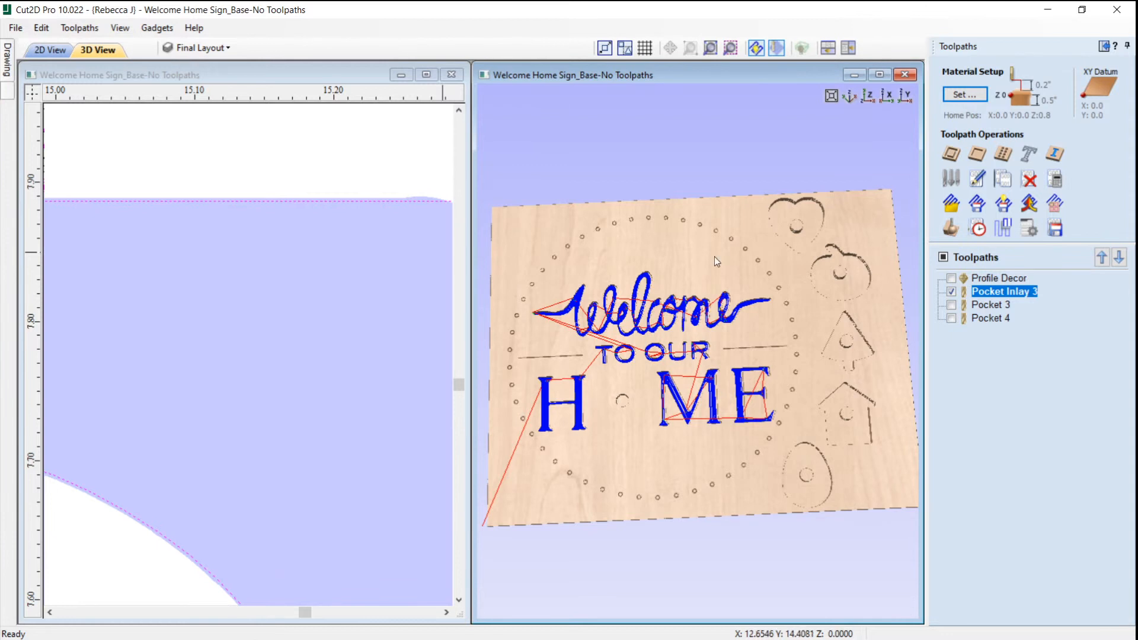
scroll(326, 203, up, 5)
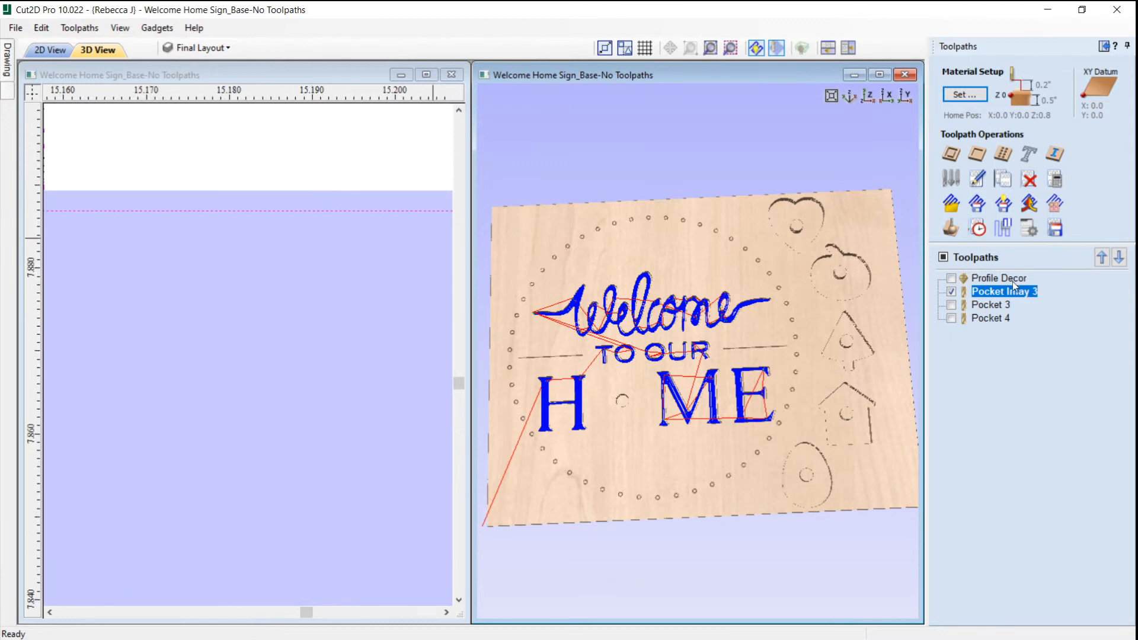
Edit the pocket allowance of the Pocket Inlay 3 toolpath and recalculate the lettering pocket.
double_click(1015, 295)
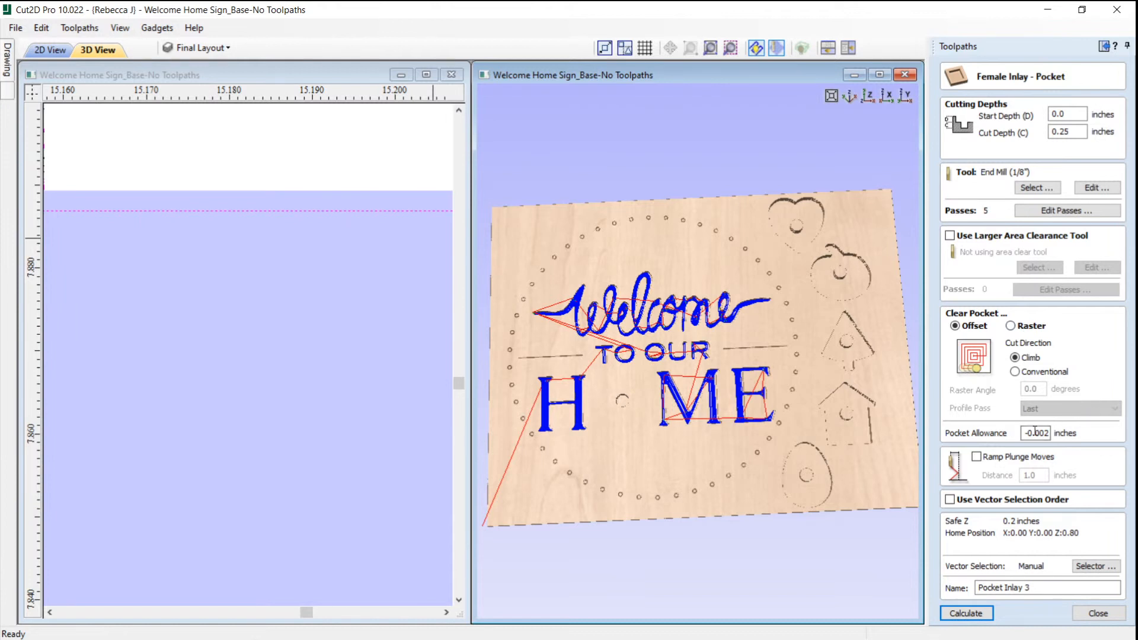
drag(1030, 434, 1013, 440)
key(BackSpace)
scroll(324, 251, down, 2)
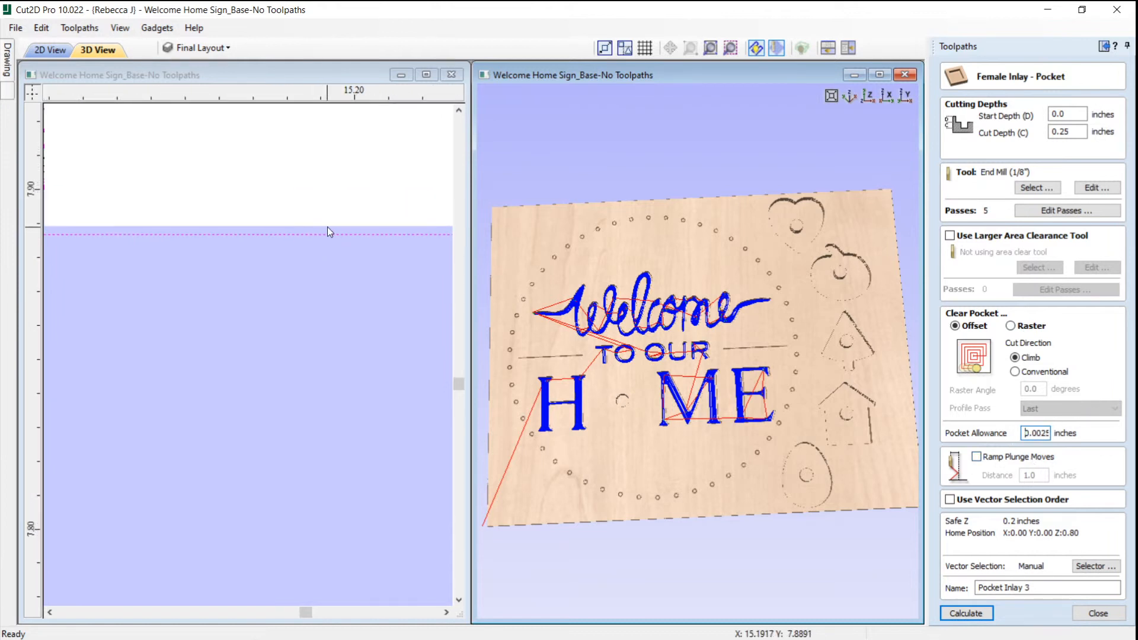
click(971, 615)
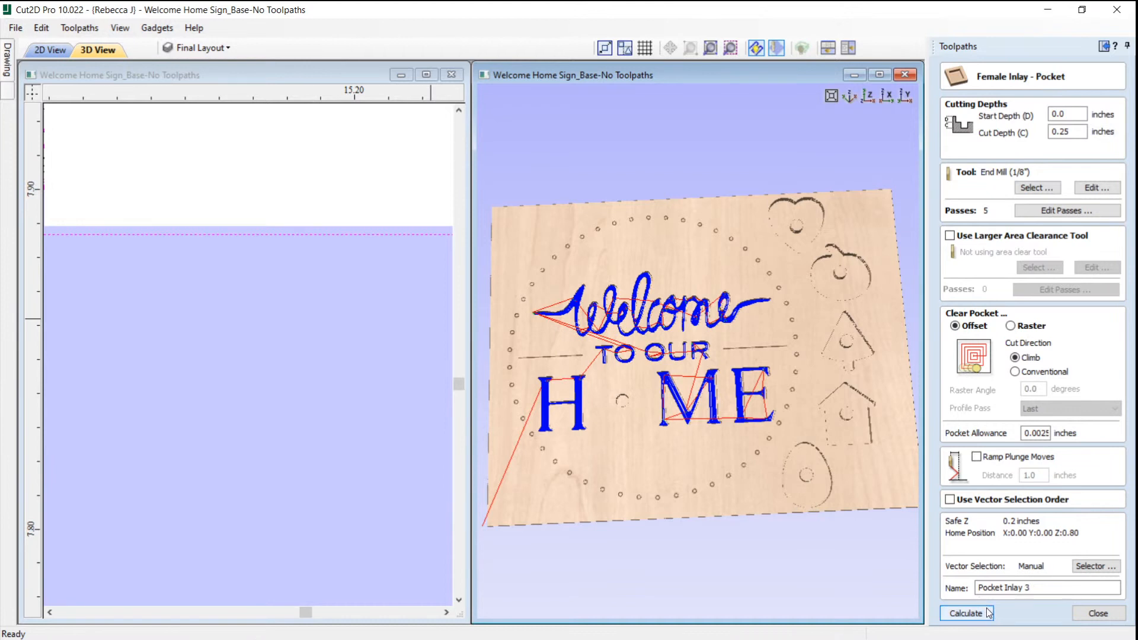
double_click(1038, 431)
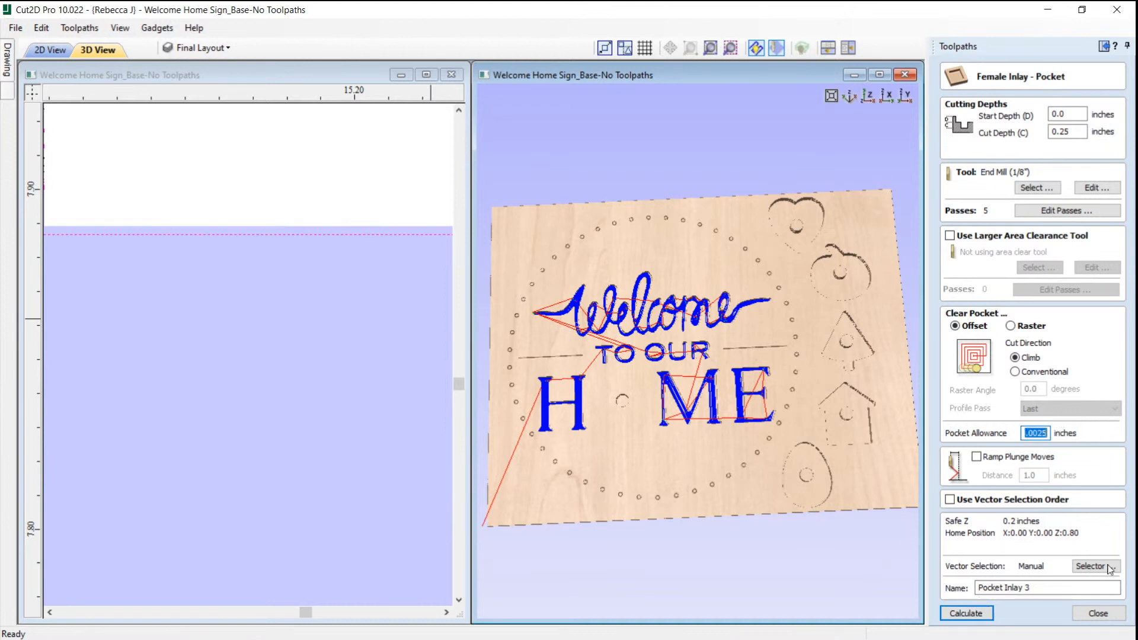
click(966, 613)
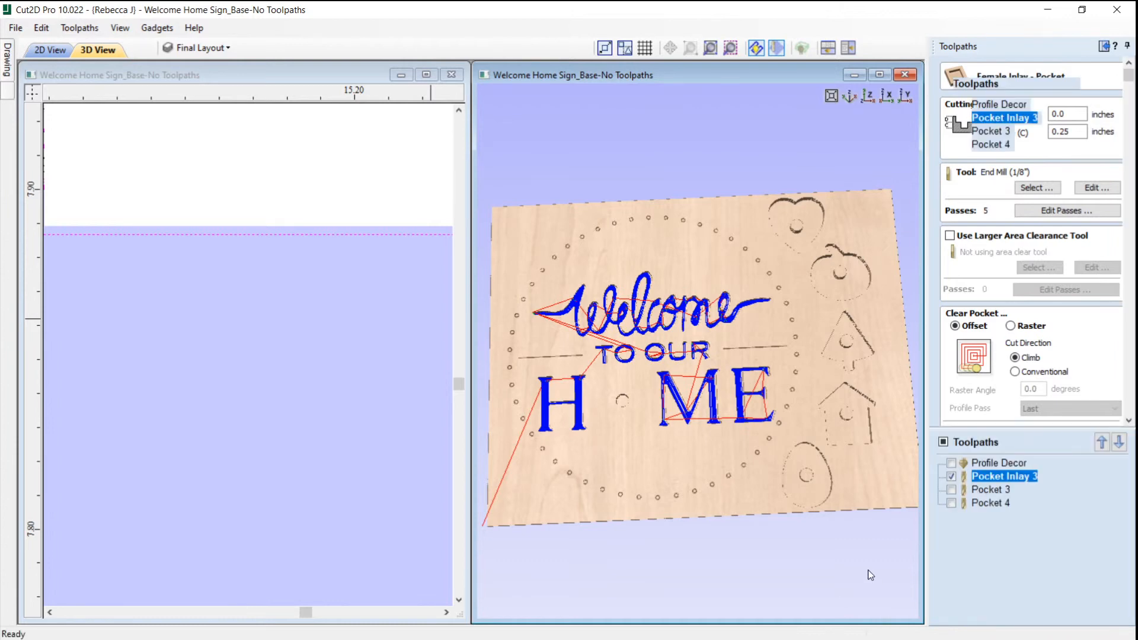
Examine the recalculated pocket's edges and corners against the outline of the letter E at close range in the 2D view.
scroll(732, 437, down, 6)
scroll(739, 426, up, 5)
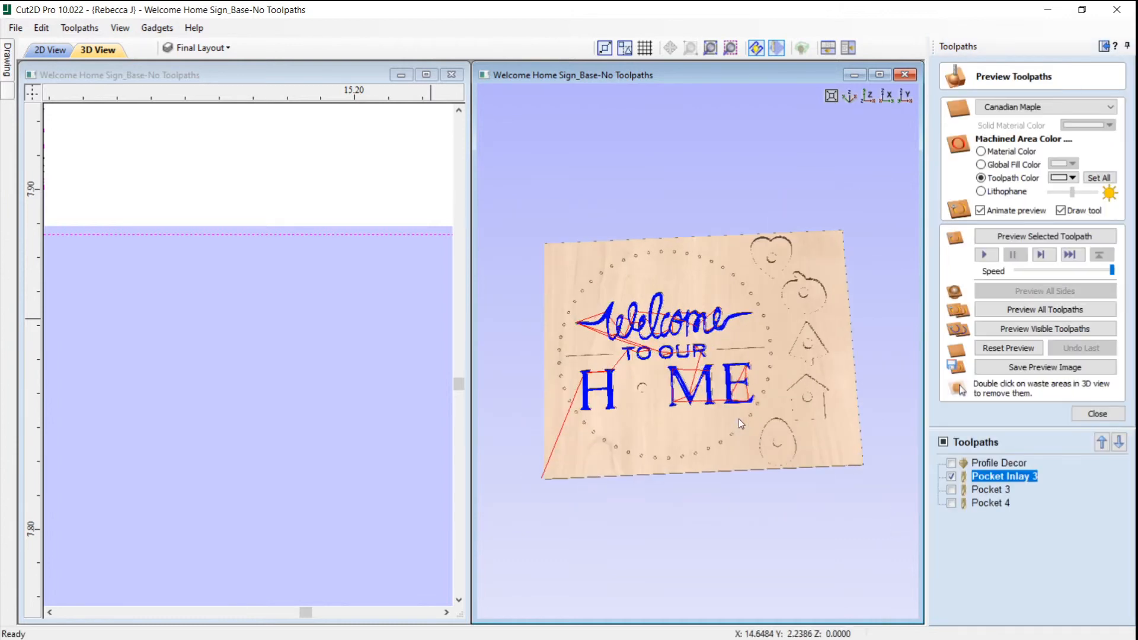
click(369, 261)
scroll(389, 254, up, 5)
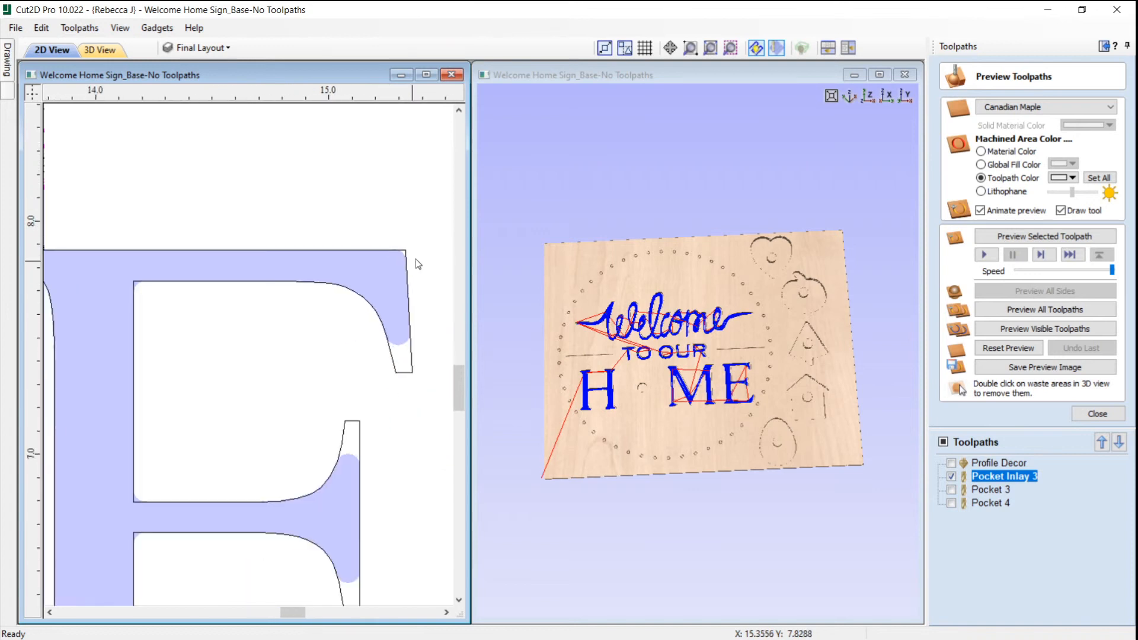
scroll(419, 264, up, 5)
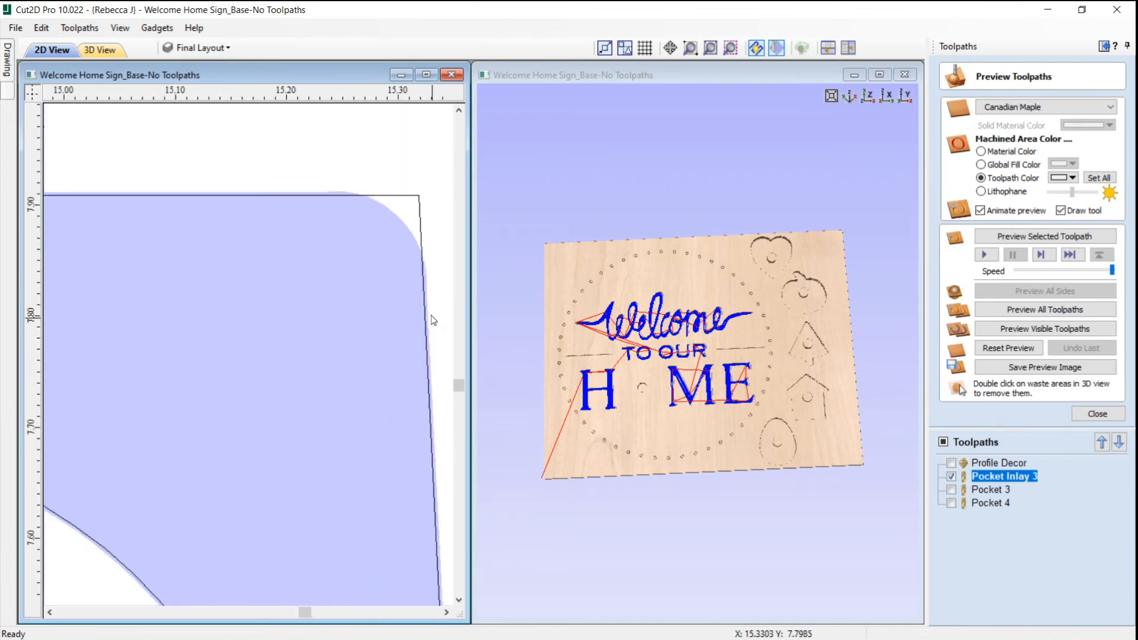
scroll(431, 320, up, 6)
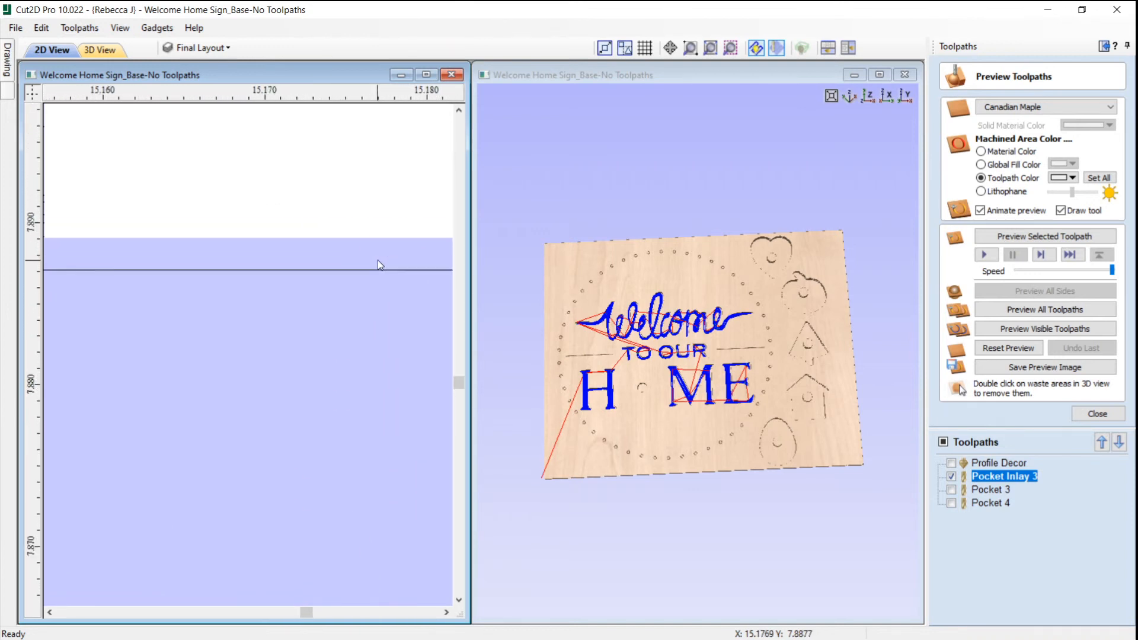
scroll(379, 261, down, 6)
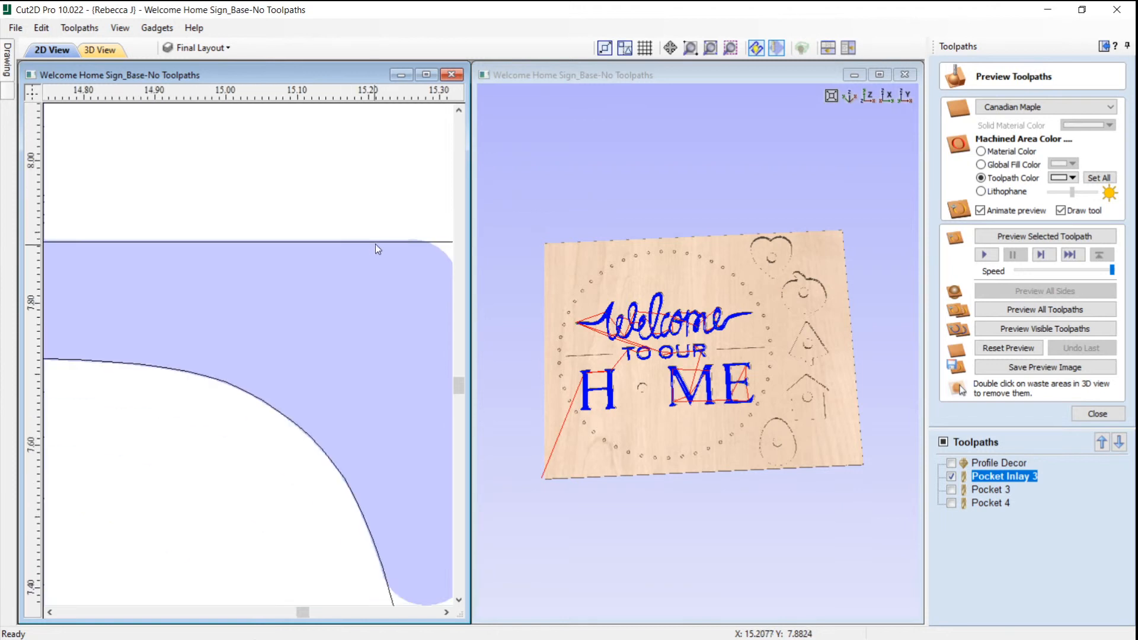
Change the pocket allowance of the Pocket Inlay 3 toolpath once more and recalculate the female inlay.
scroll(376, 244, down, 3)
scroll(408, 242, up, 7)
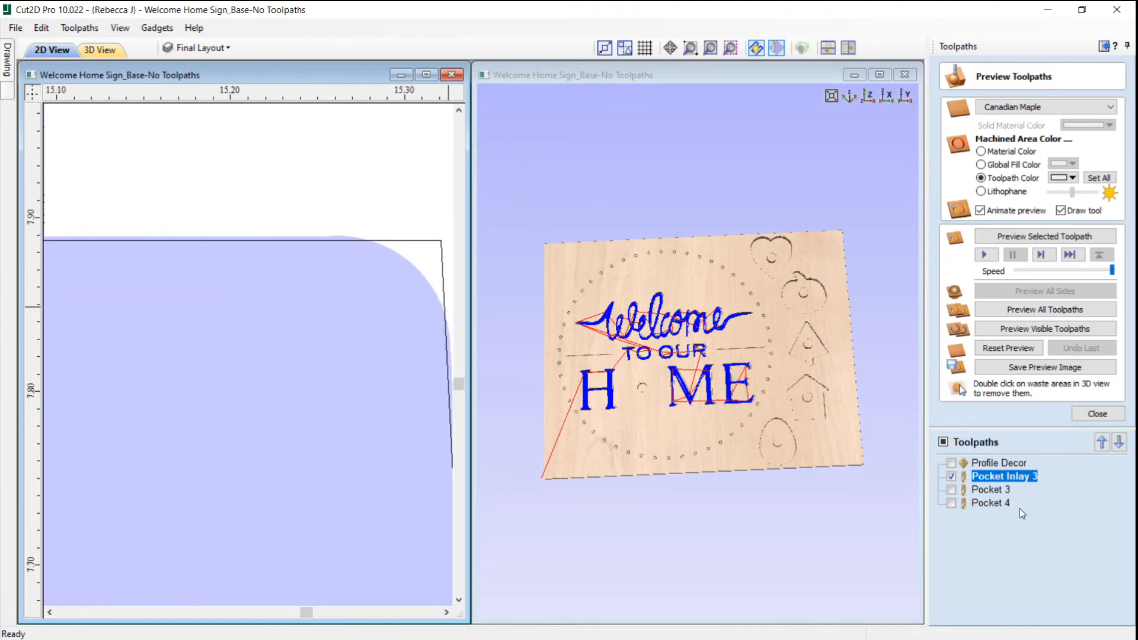
double_click(1018, 478)
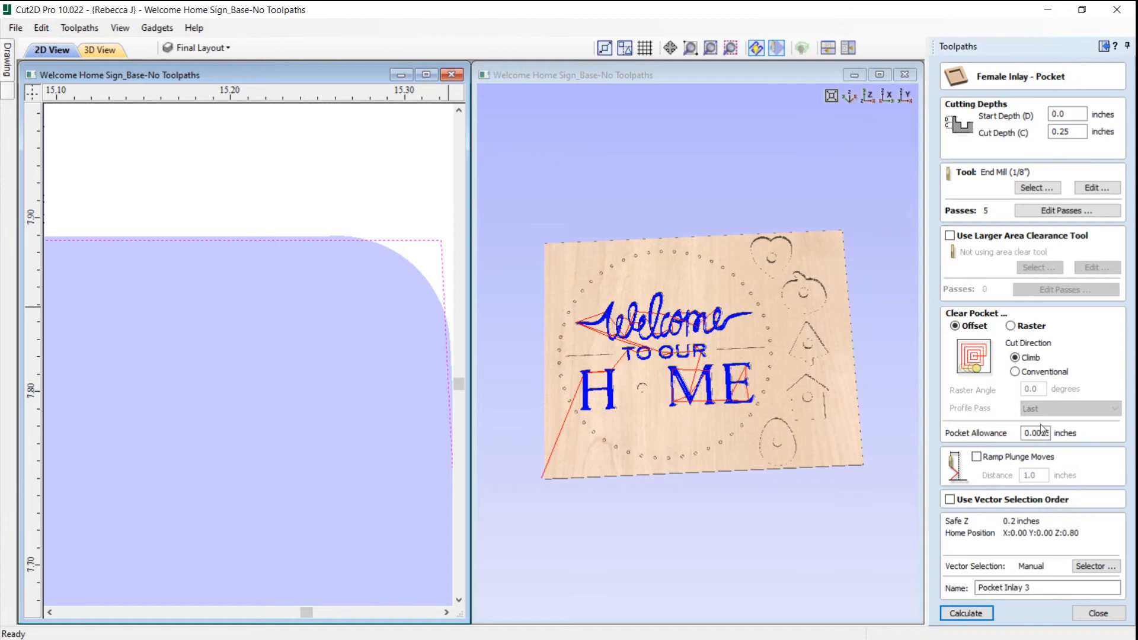
click(1034, 434)
text(-)
click(965, 613)
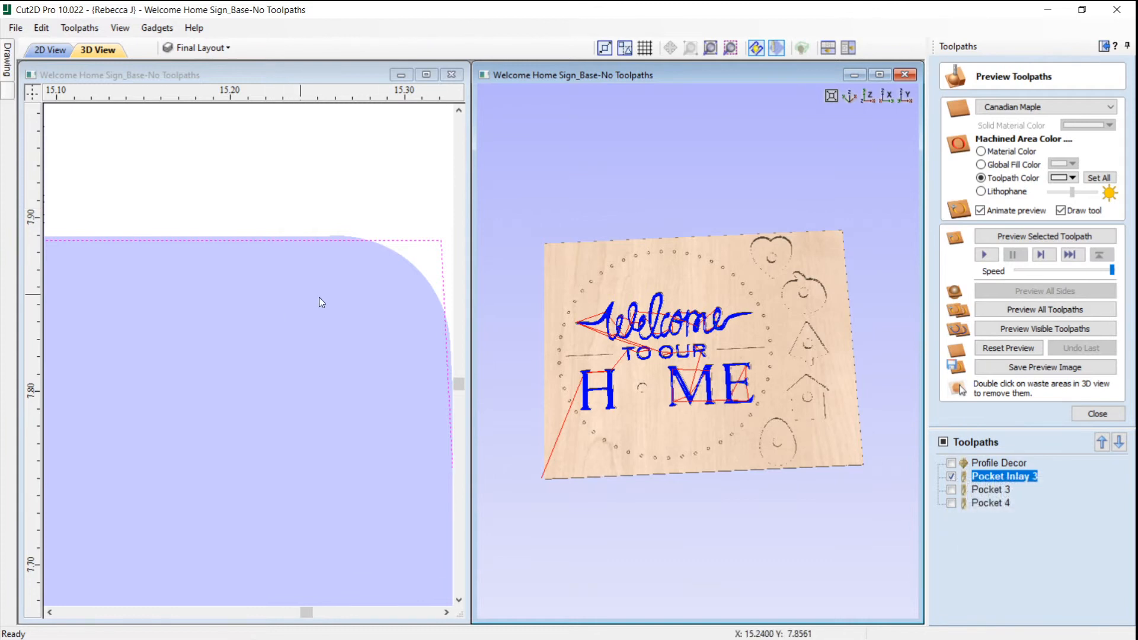
Compare the newly calculated pocket with the corner and serif outline of the letter E, and hide Pocket Inlay 3.
click(447, 382)
scroll(447, 382, down, 4)
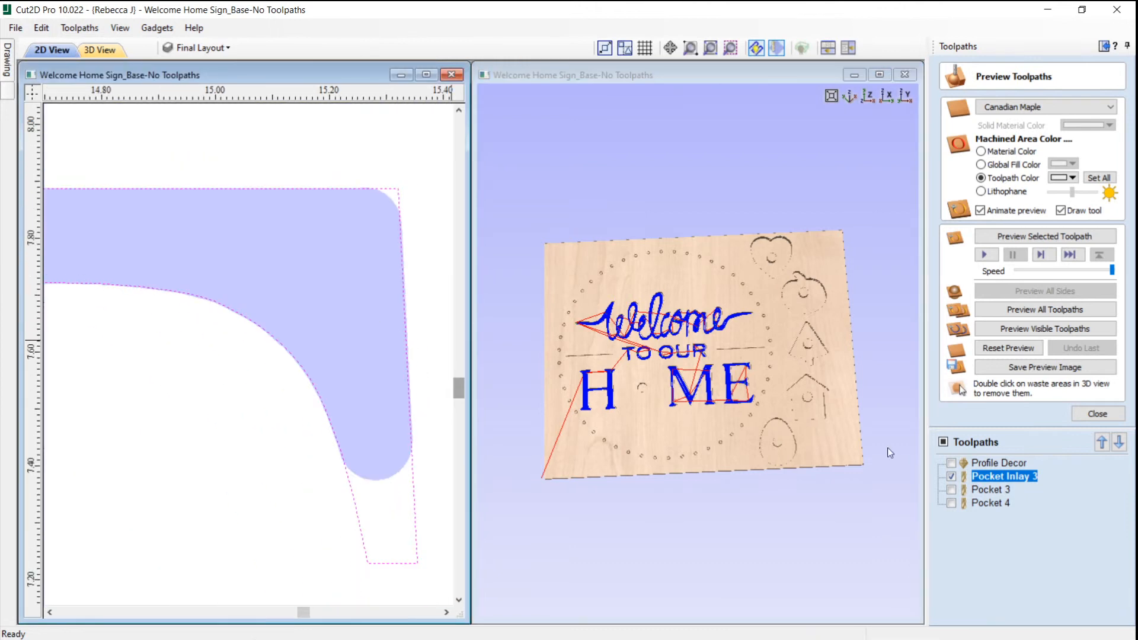
click(1098, 414)
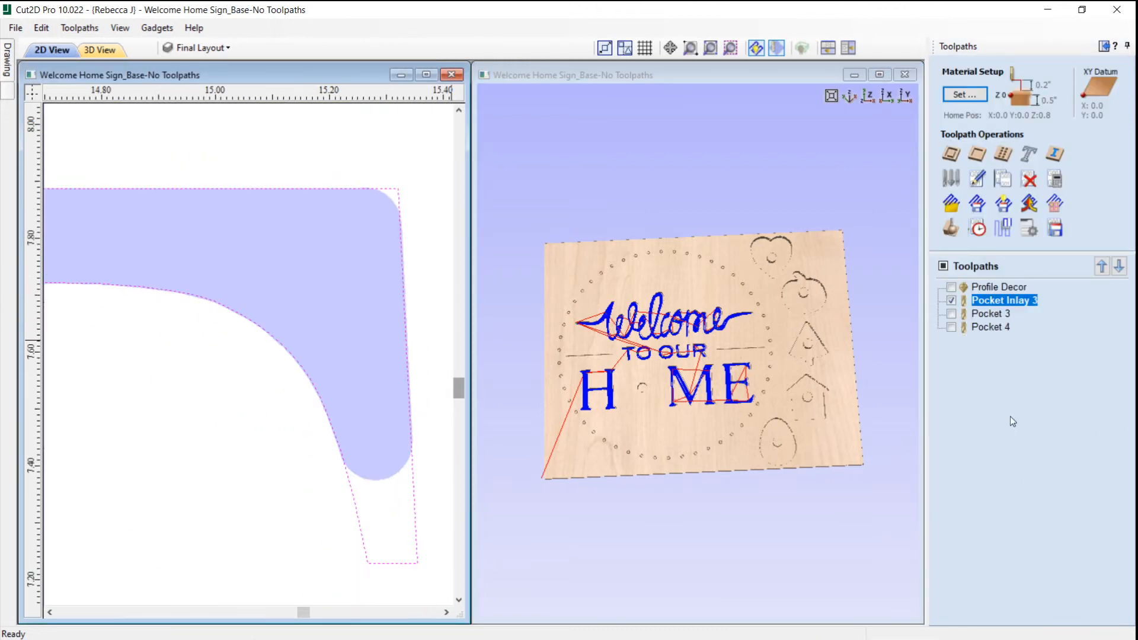
click(951, 300)
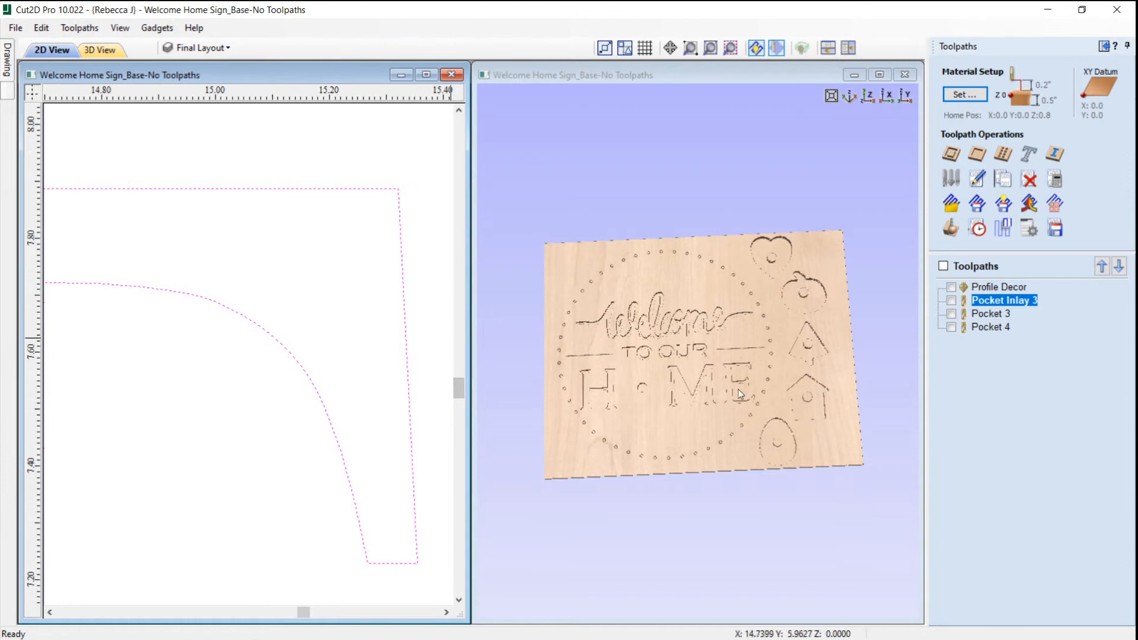
Display the Pocket 3 and Pocket 4 toolpaths to check which areas they clear, and hide them again.
click(988, 313)
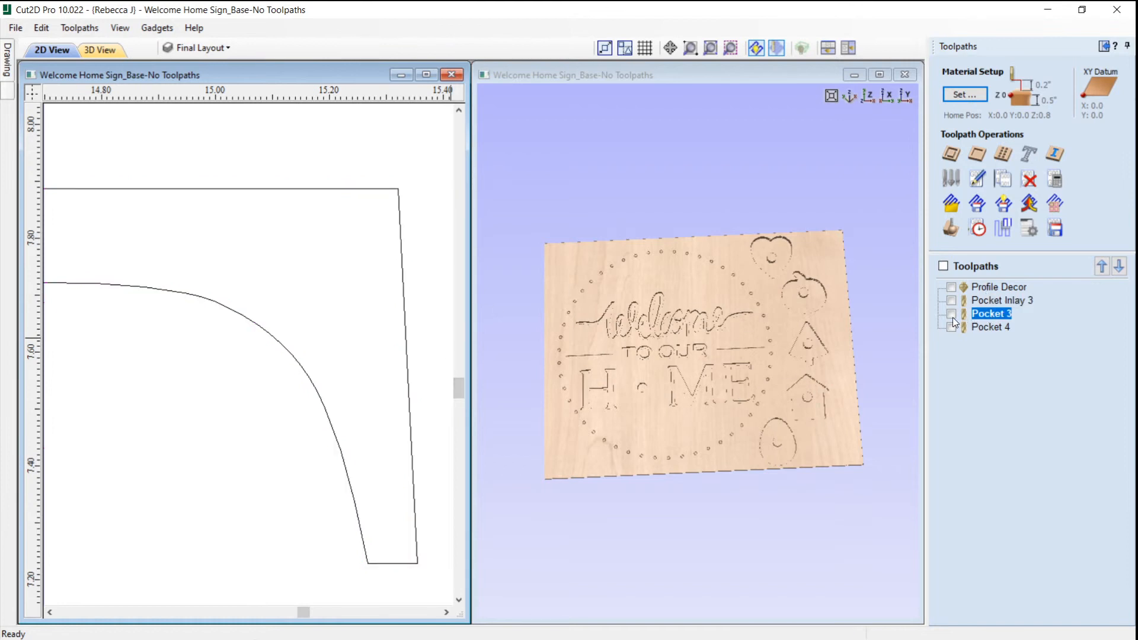
click(951, 315)
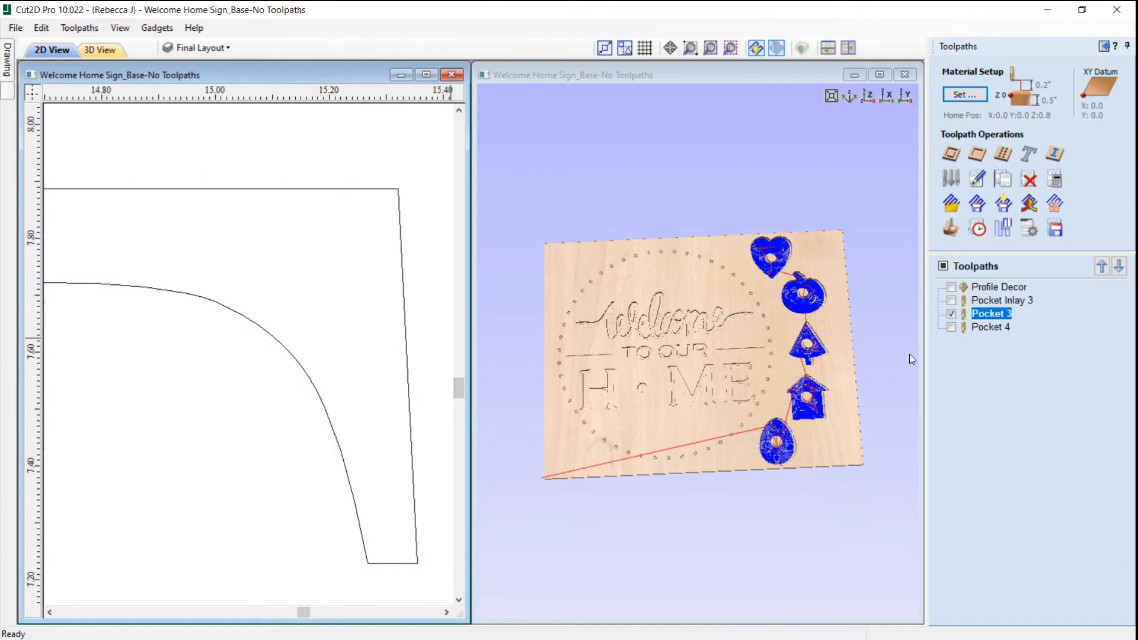
click(952, 327)
click(951, 314)
click(952, 328)
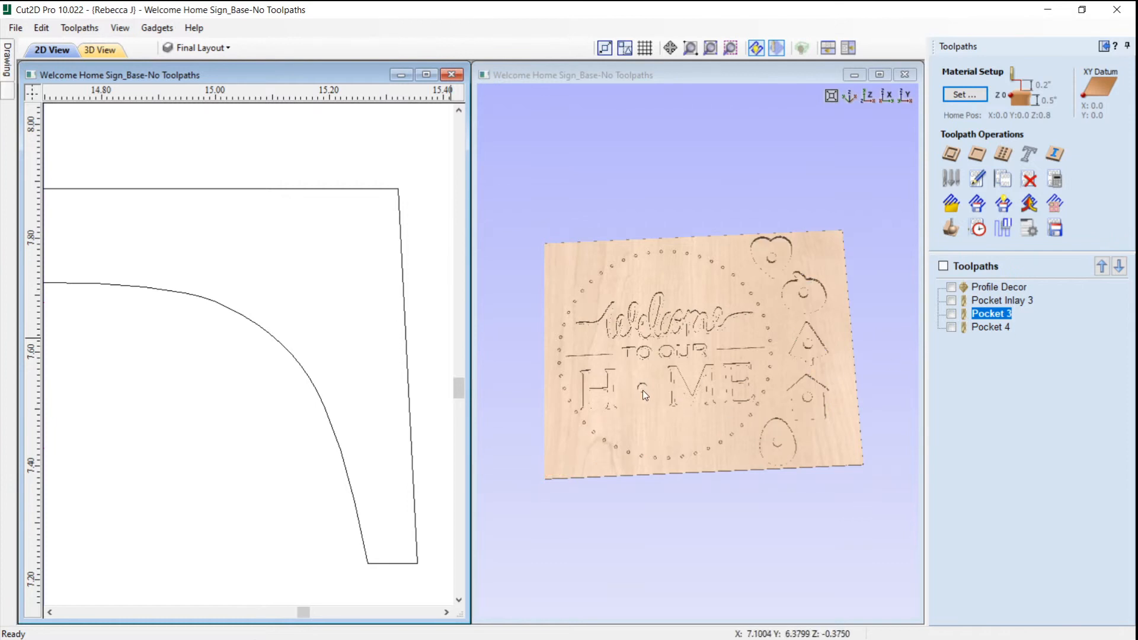
Select the sign's outer circle together with the inner outlines of the heart, pumpkin, tree, house and egg.
drag(651, 394, 749, 372)
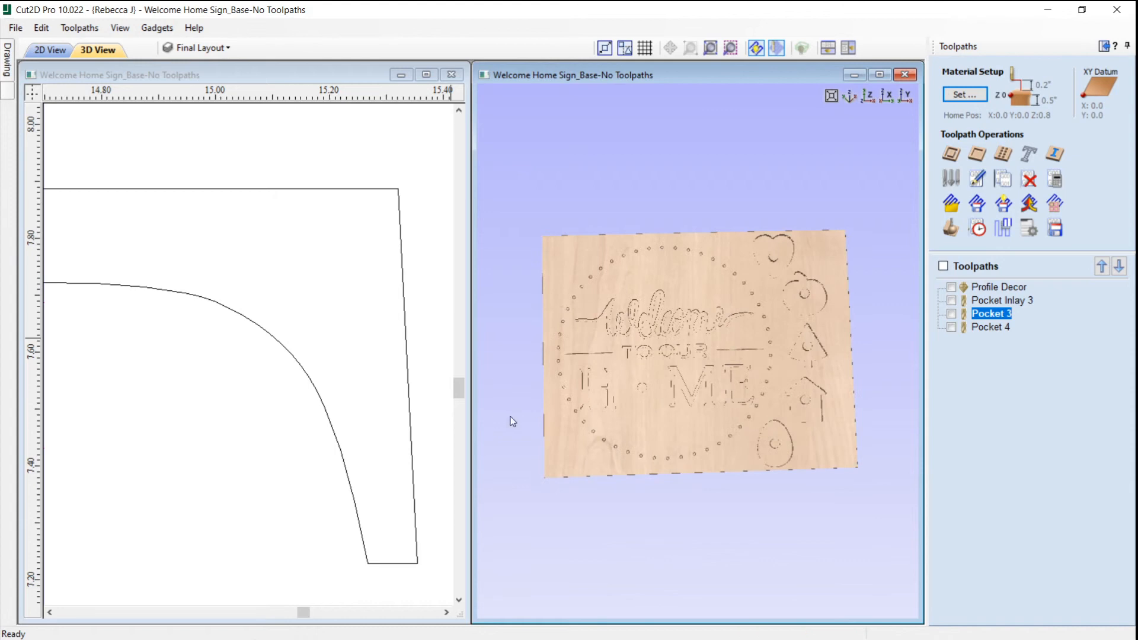
click(460, 385)
scroll(437, 309, down, 5)
scroll(437, 308, down, 4)
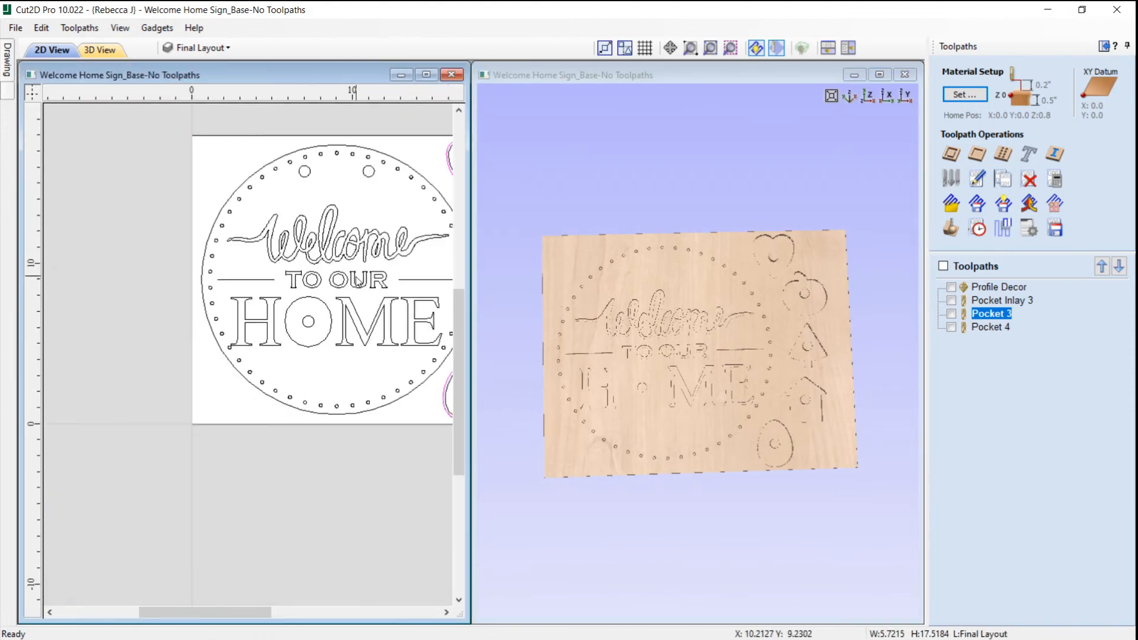
scroll(401, 256, up, 4)
click(371, 331)
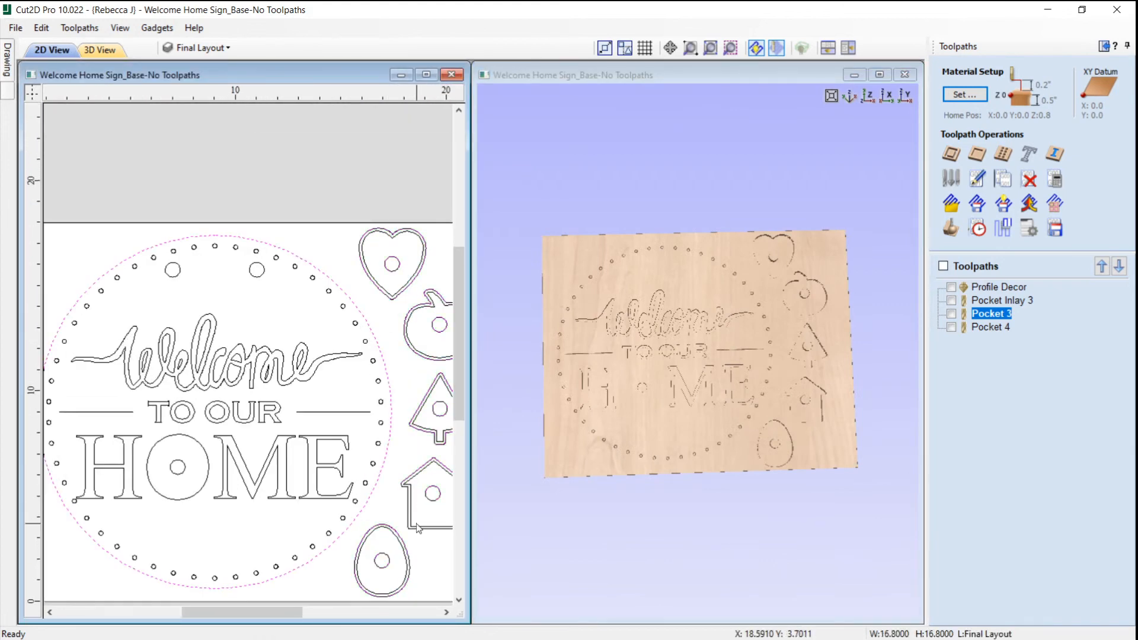
scroll(428, 261, up, 3)
shift+click(418, 312)
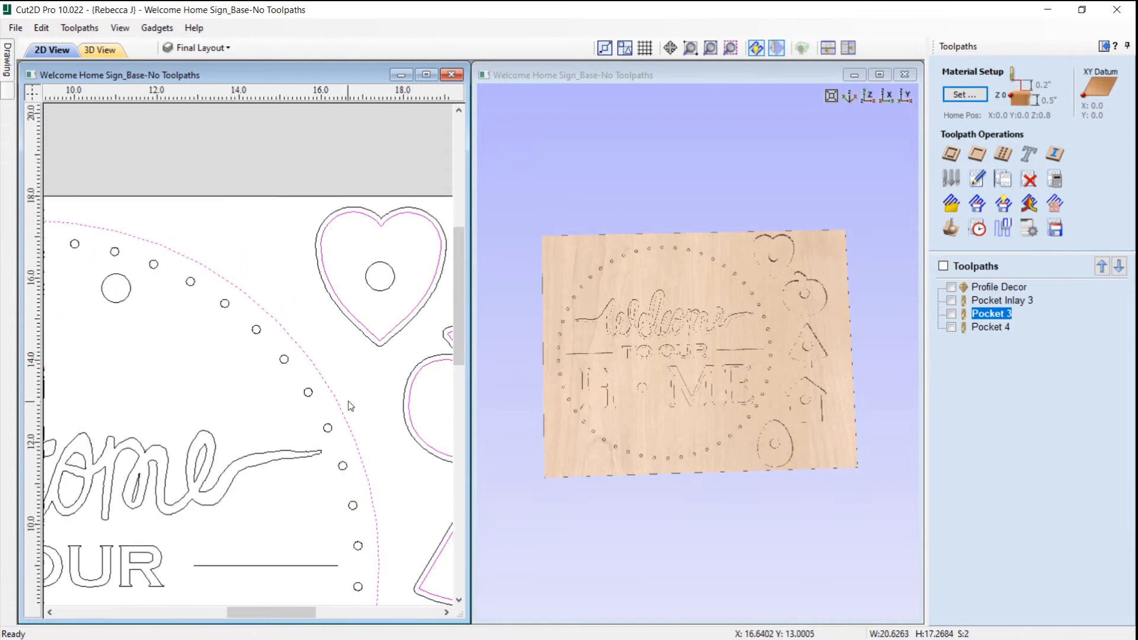
scroll(347, 380, down, 3)
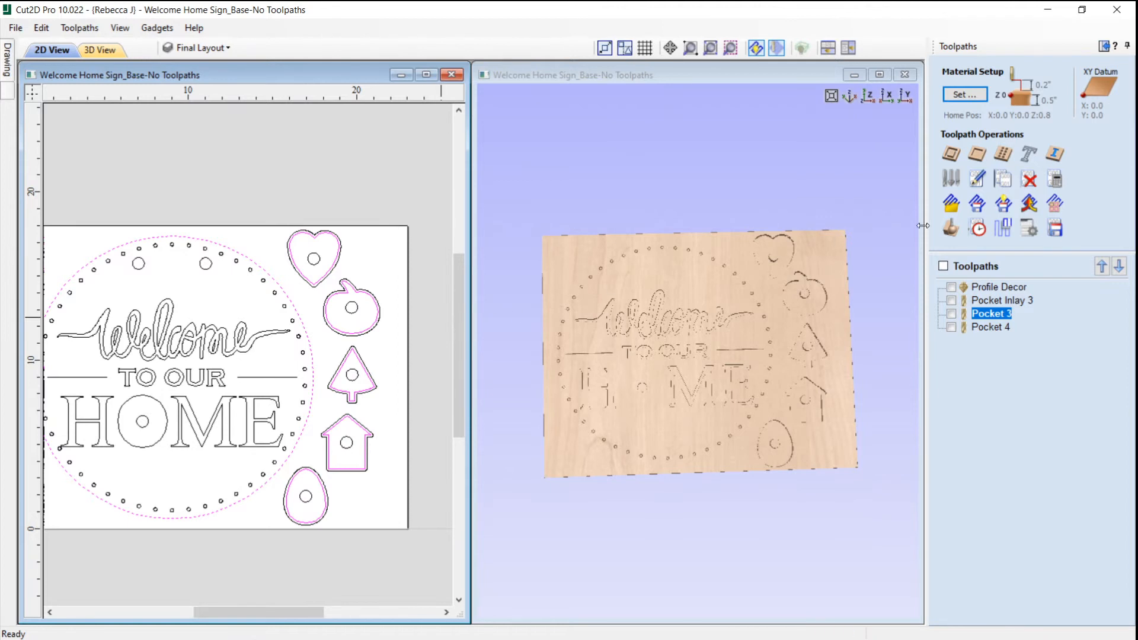
Set up a 2D profile toolpath with a 0.5 inch cut depth, End Mill (1/4"), machining outside the selected vectors.
click(952, 155)
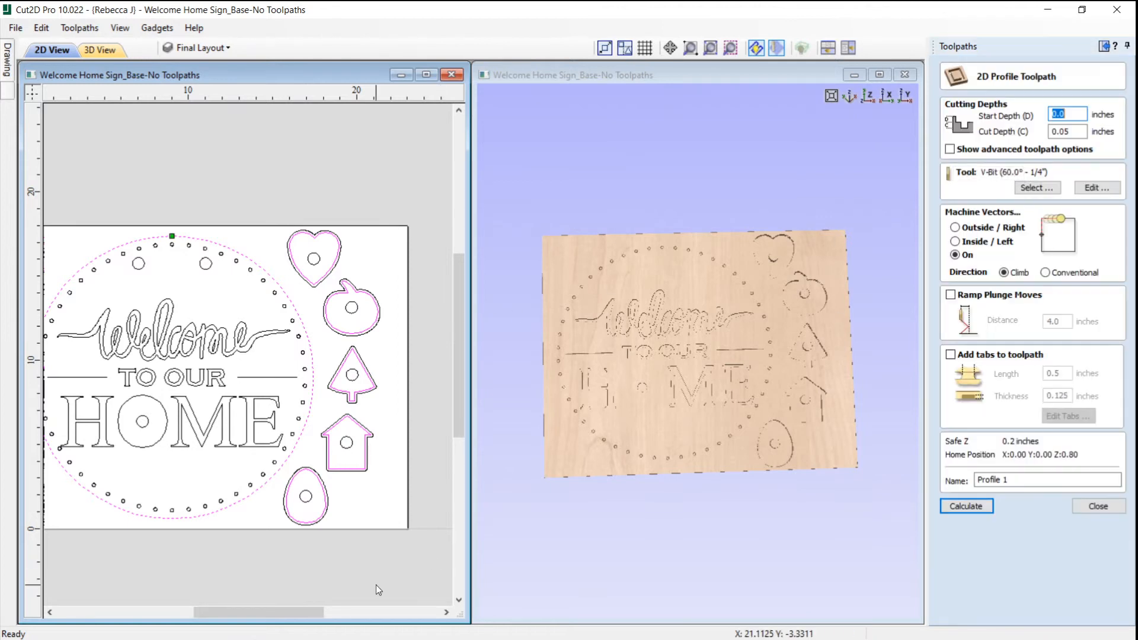
click(1061, 131)
text(2)
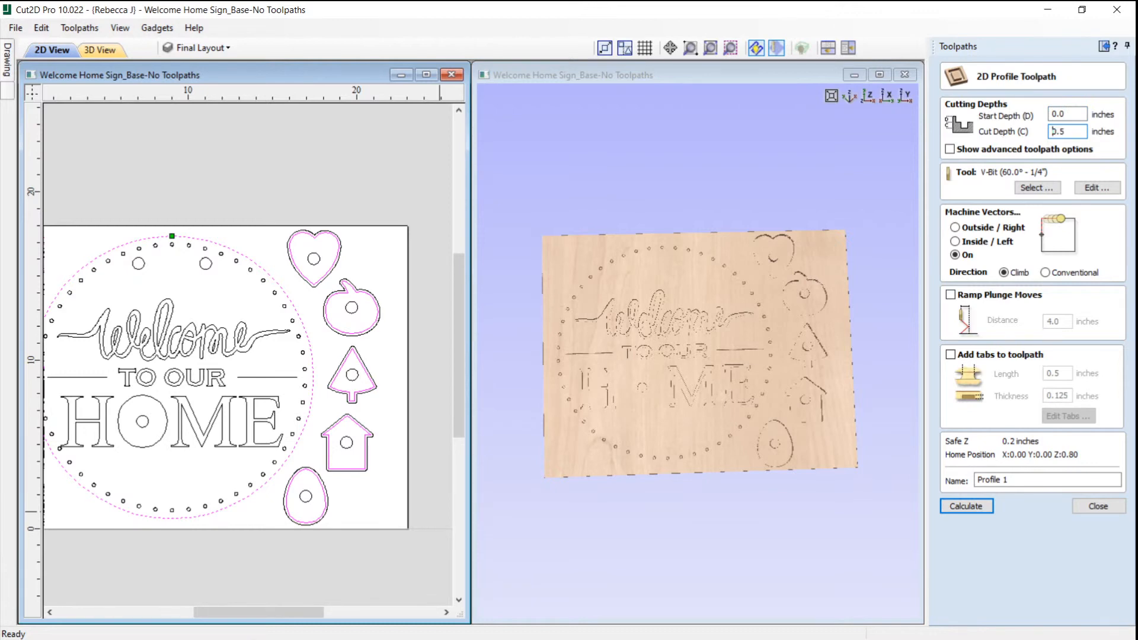
click(1037, 187)
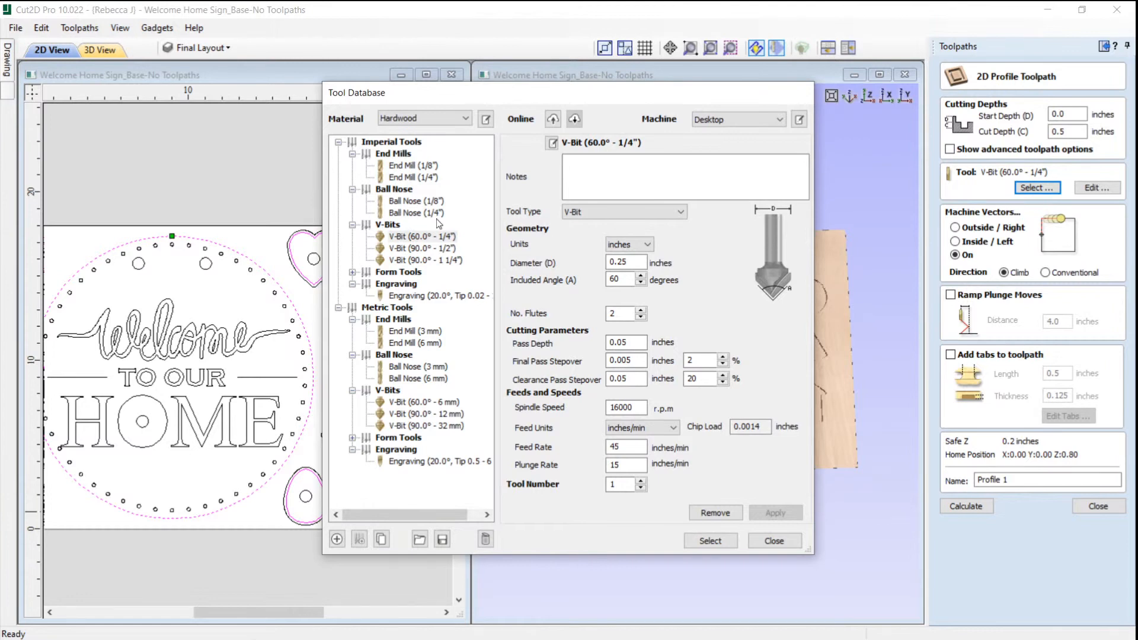
click(413, 178)
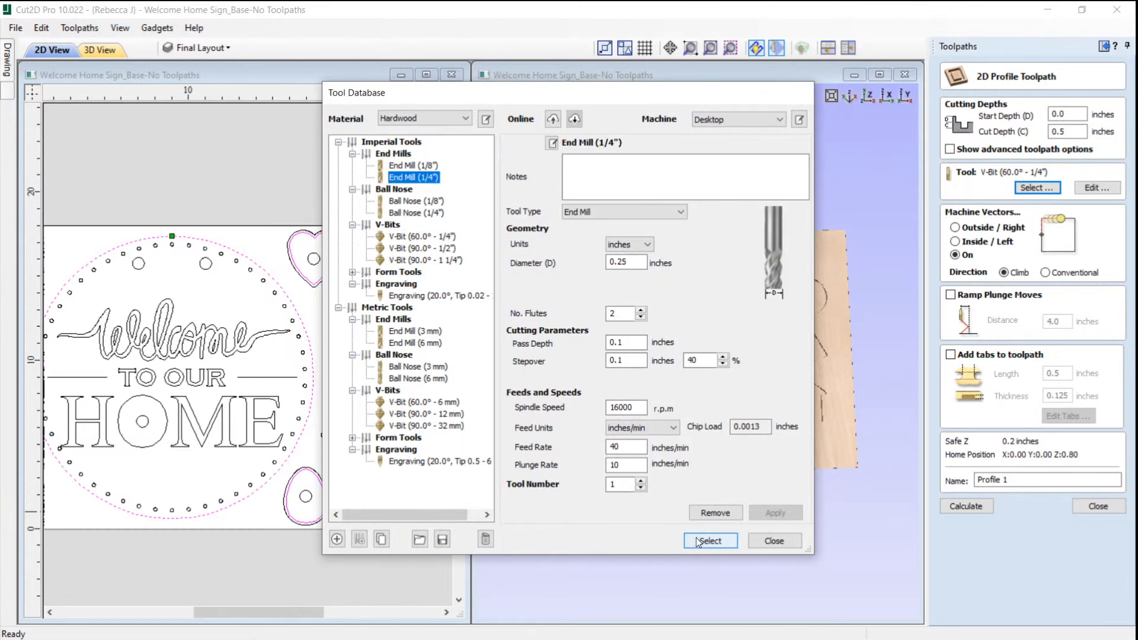
click(705, 541)
click(986, 232)
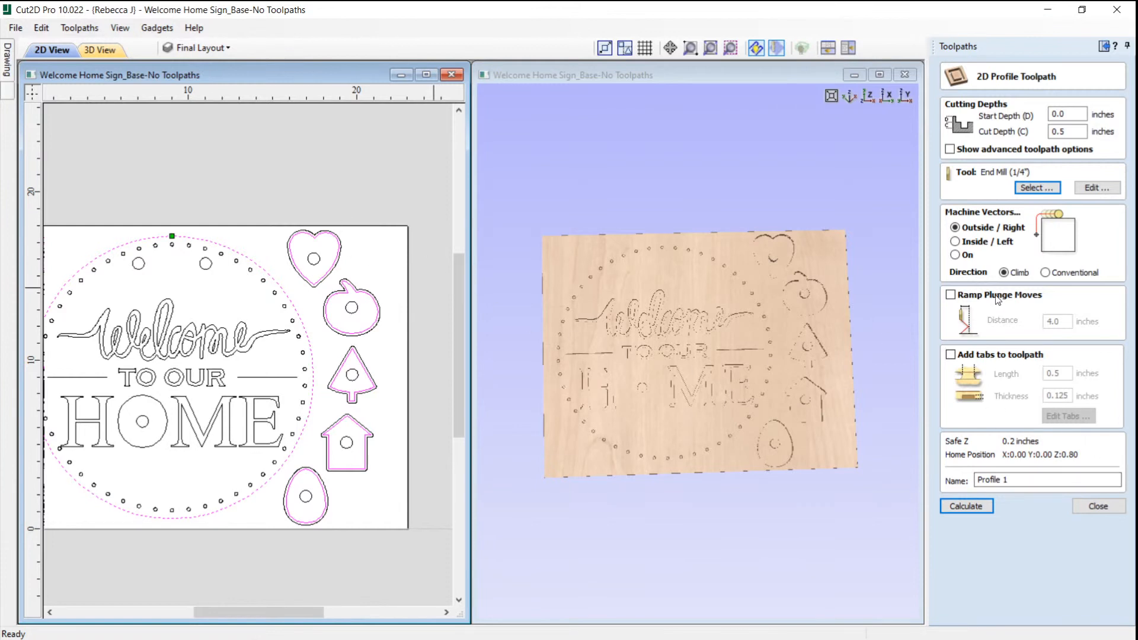
Enable tabs on the profile toolpath and add 2 per vector, without placing the first at the machining start point.
click(976, 358)
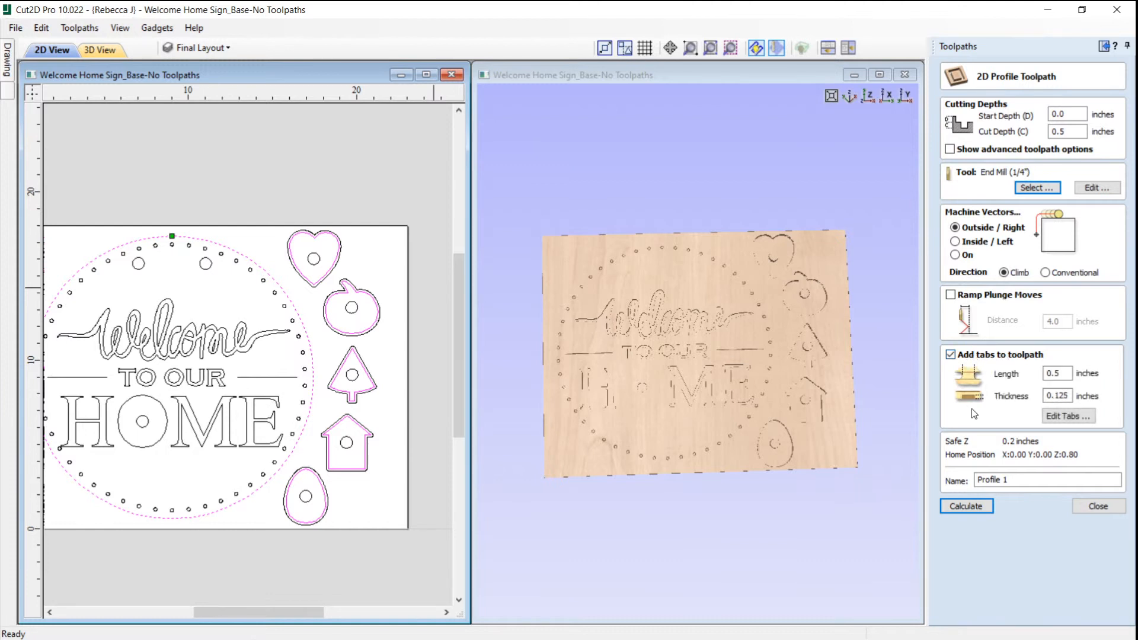
click(1087, 418)
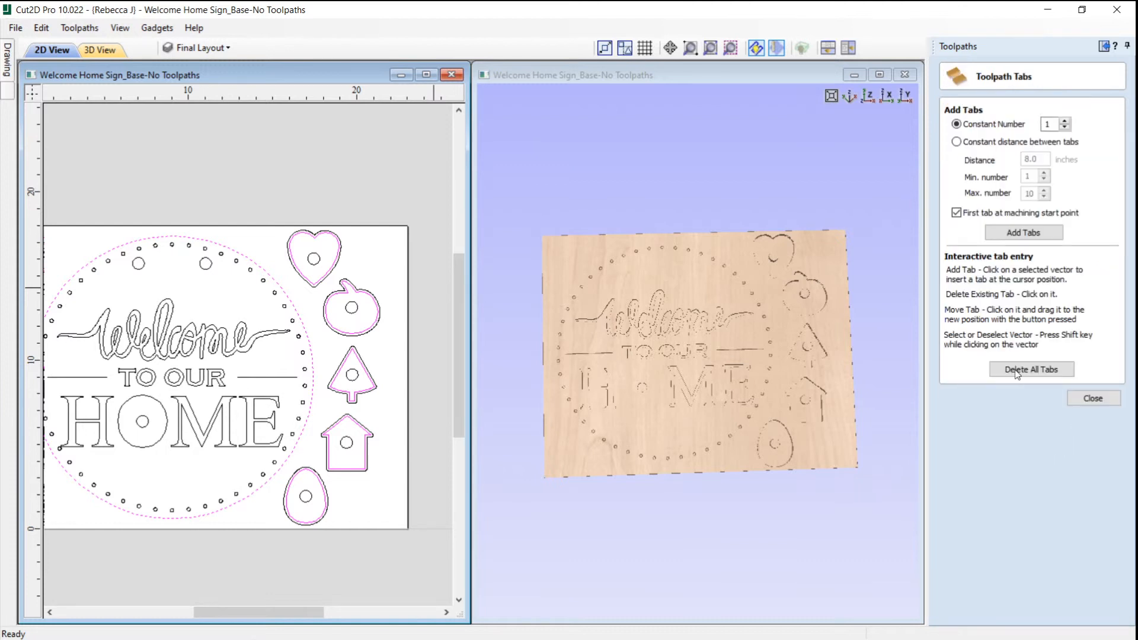
click(1065, 121)
click(1038, 239)
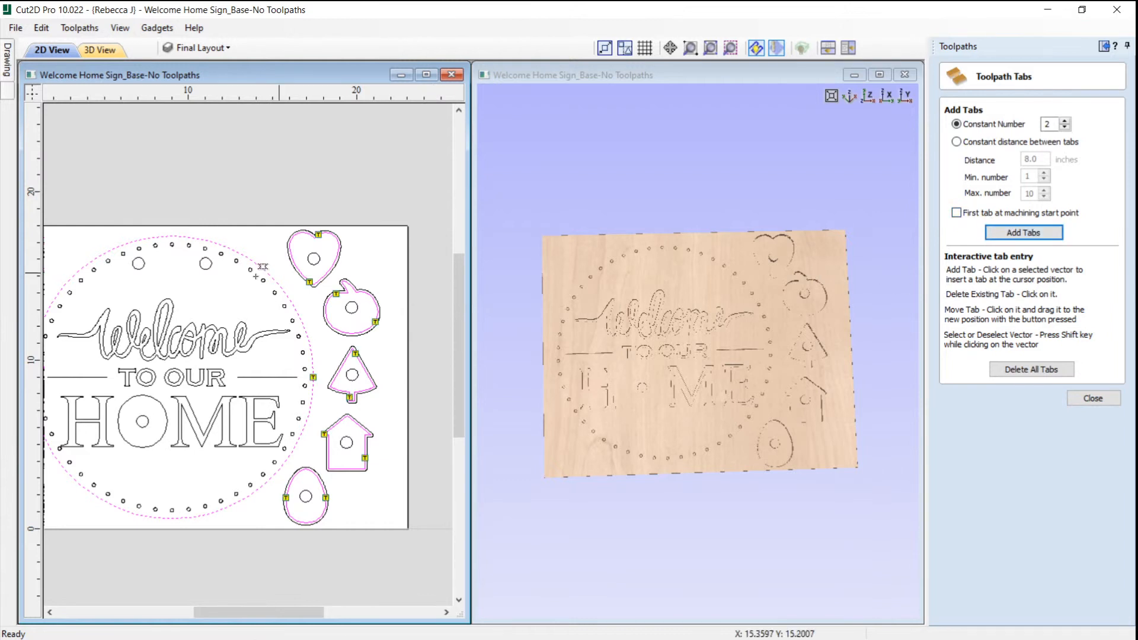
Move the big circle's two tabs onto its upper left and right arcs, and add two more on its lower arcs.
scroll(360, 363, down, 2)
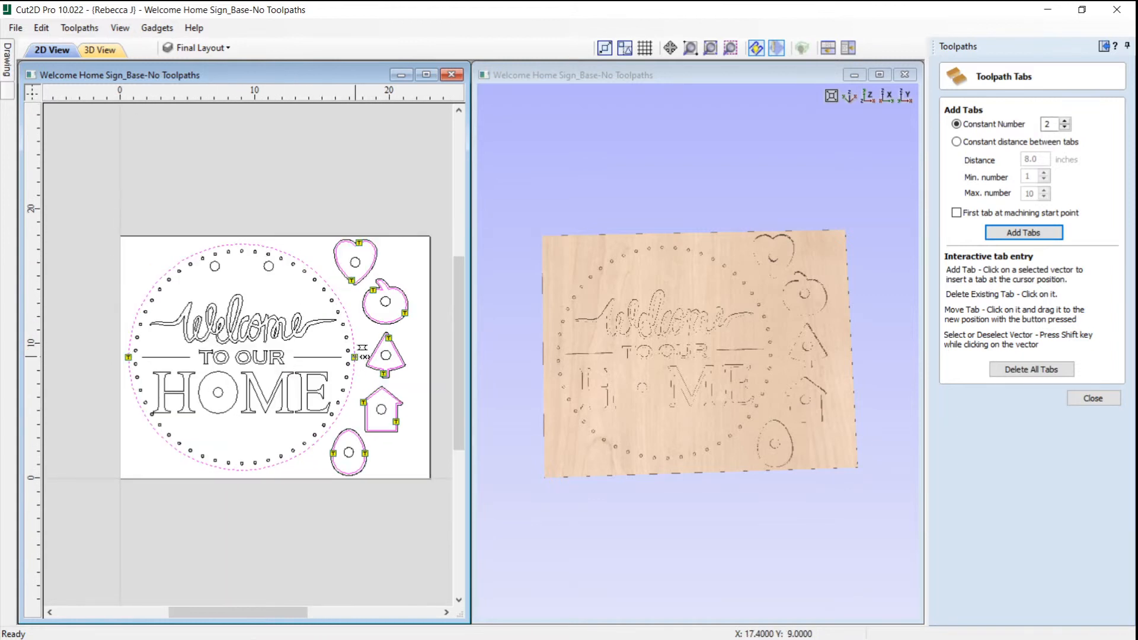
mouse_move(356, 356)
mouse_down()
mouse_move(359, 316)
mouse_move(345, 307)
mouse_up()
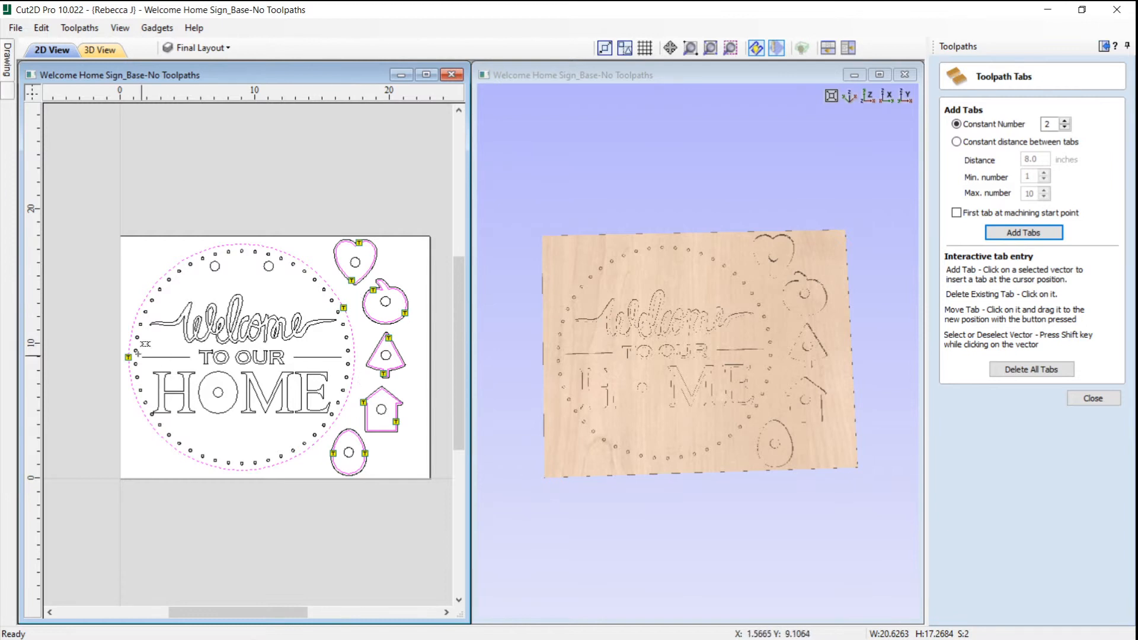
drag(137, 353, 158, 287)
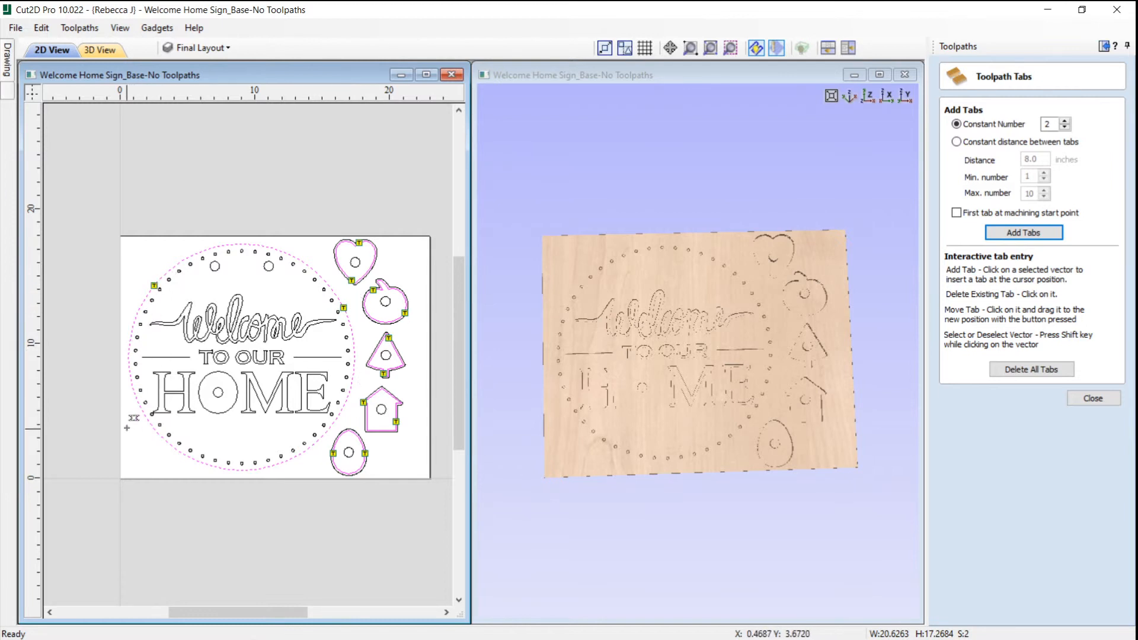
click(164, 438)
click(307, 450)
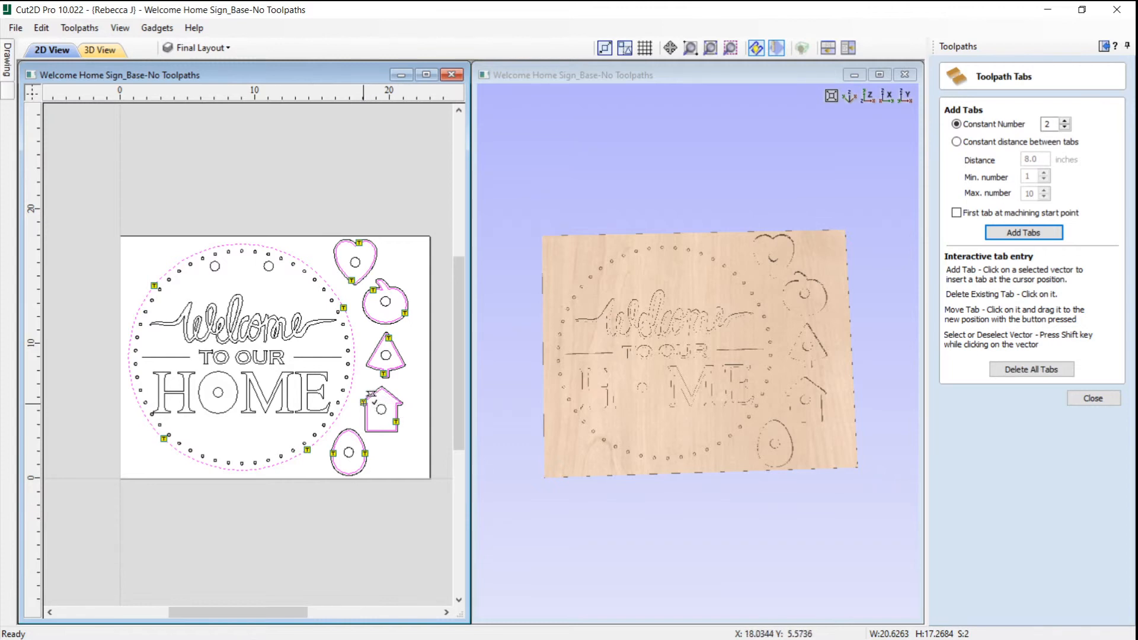
Reposition the tabs on the house, tree, heart and pumpkin onto their straighter side edges, and finish editing tabs.
drag(371, 415, 371, 417)
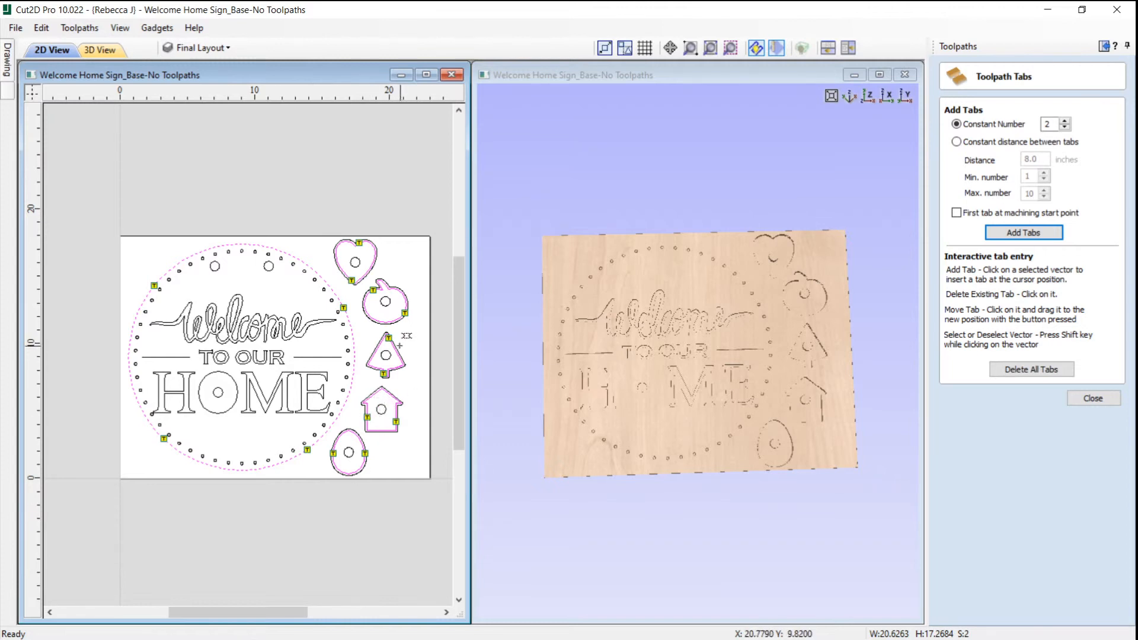
drag(390, 338, 394, 347)
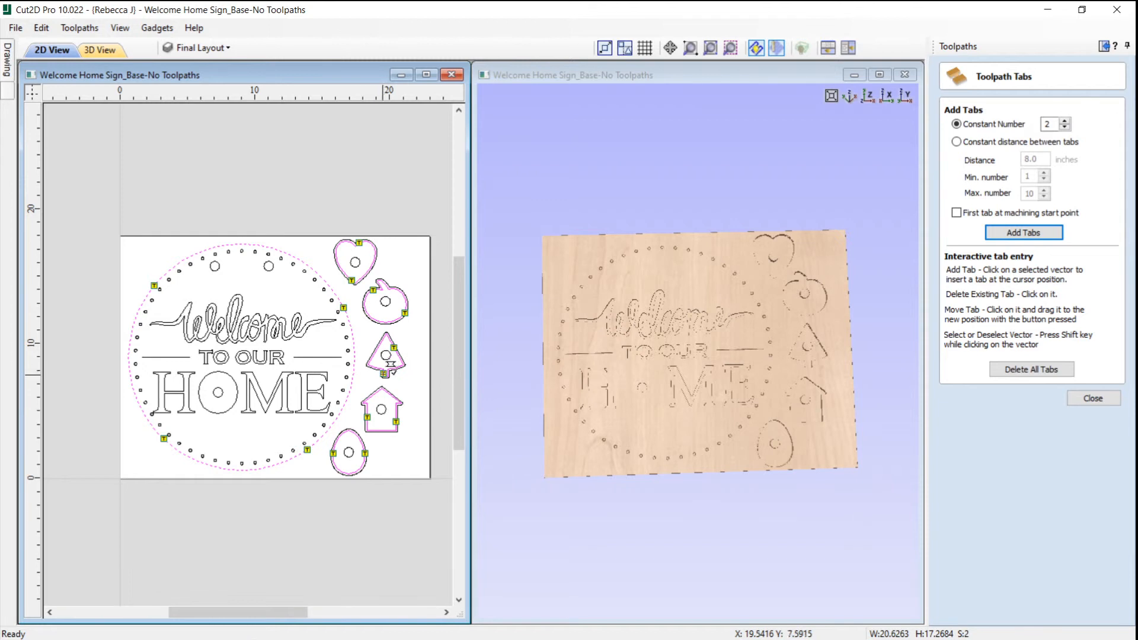
click(374, 355)
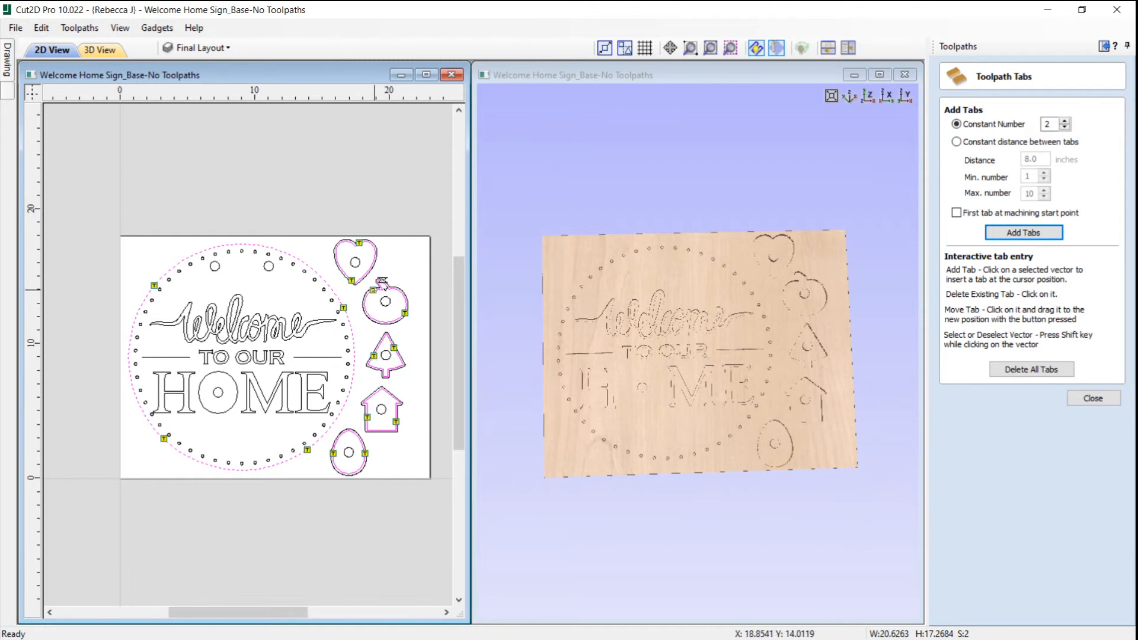
mouse_move(352, 279)
mouse_down()
mouse_move(336, 258)
mouse_move(385, 244)
mouse_move(366, 297)
mouse_up()
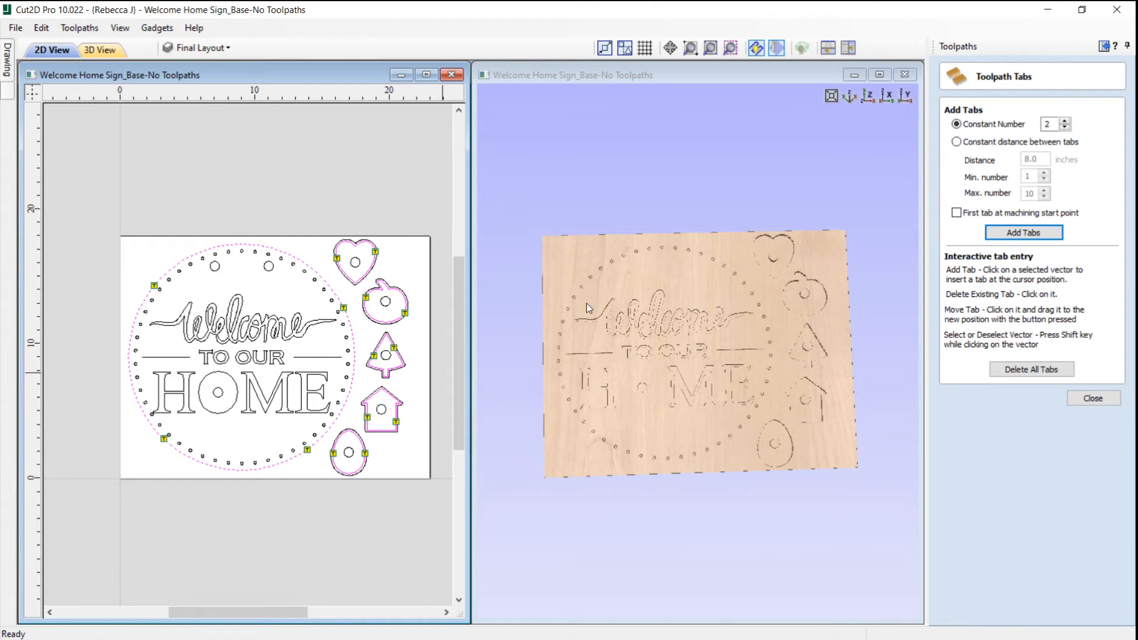
click(1093, 399)
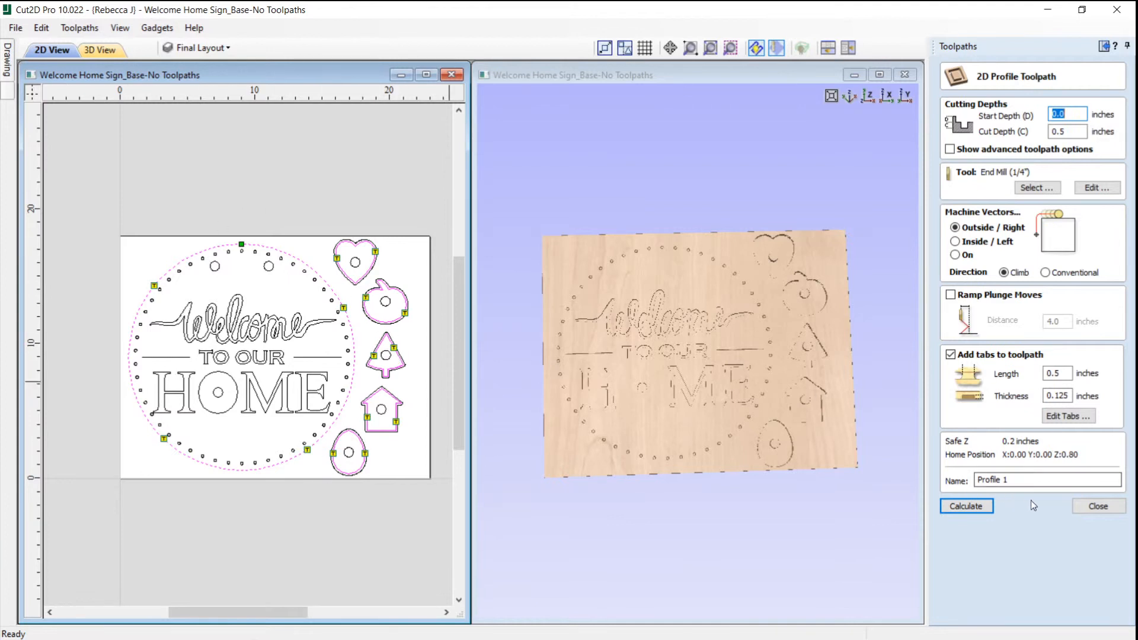
Calculate the cutout profile toolpath, preview its cut and inspect the tabbed cutouts in an enlarged, tilted 3D view.
click(974, 509)
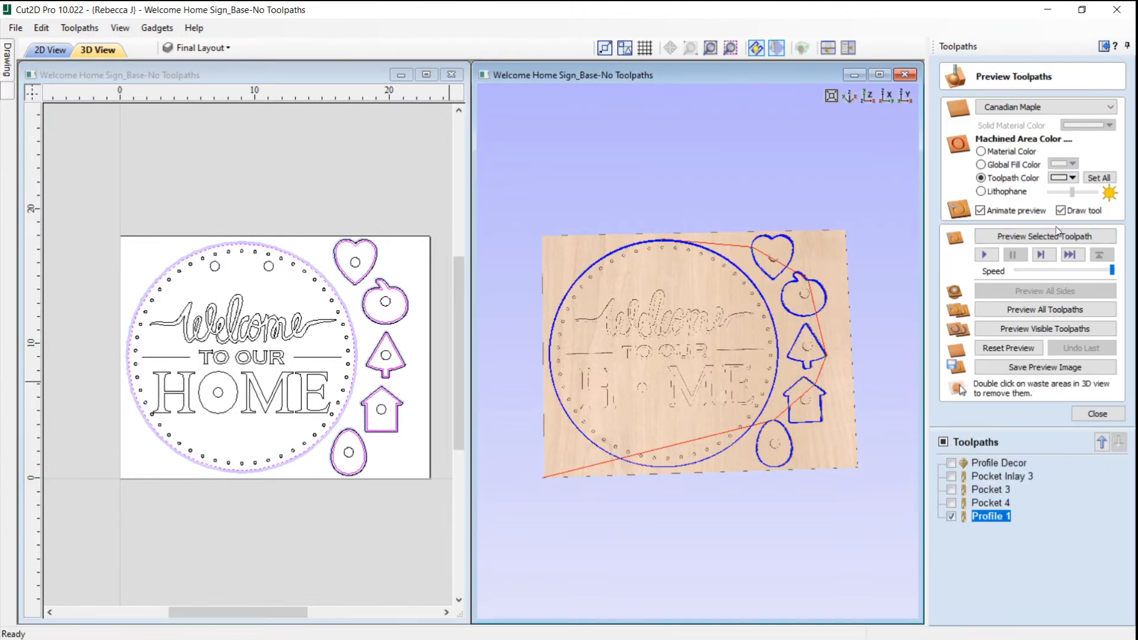
click(1054, 236)
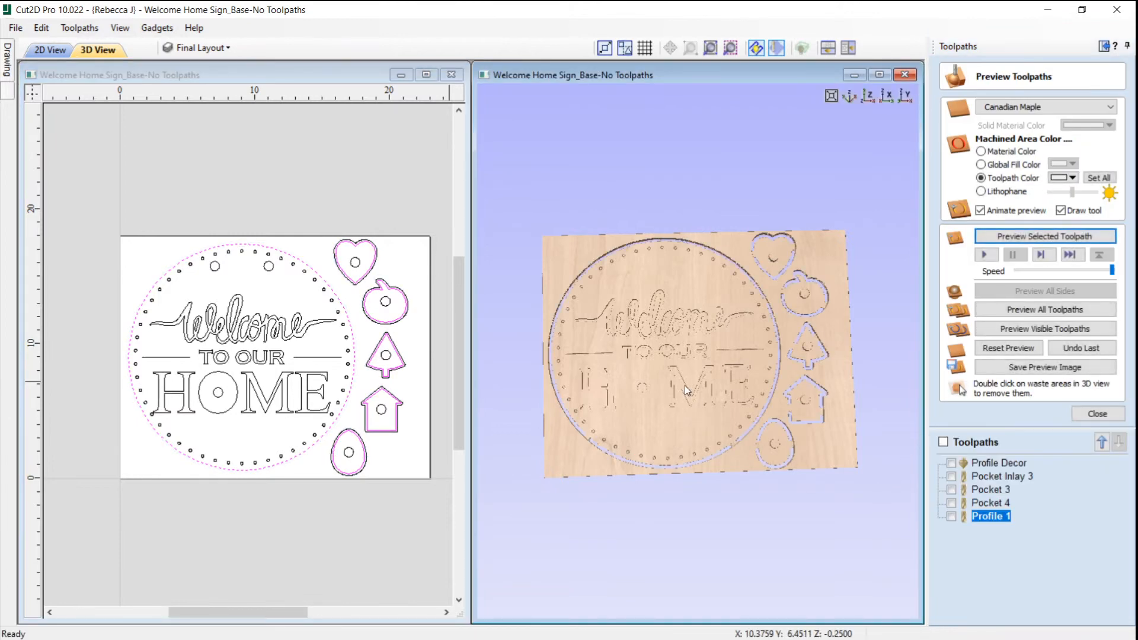
click(879, 74)
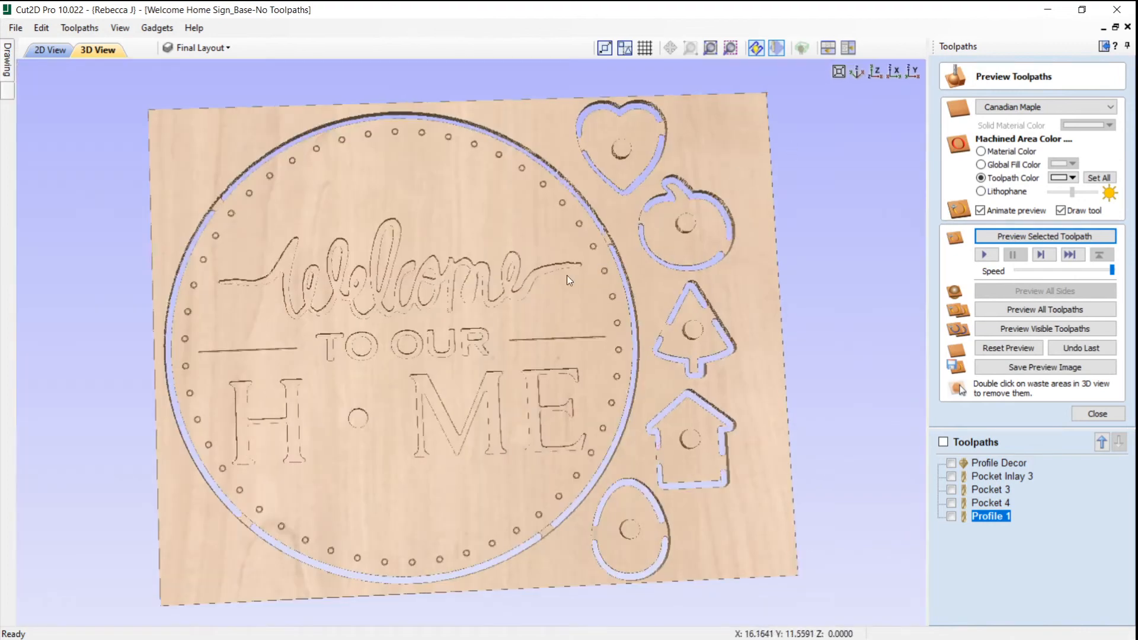
drag(567, 275, 670, 237)
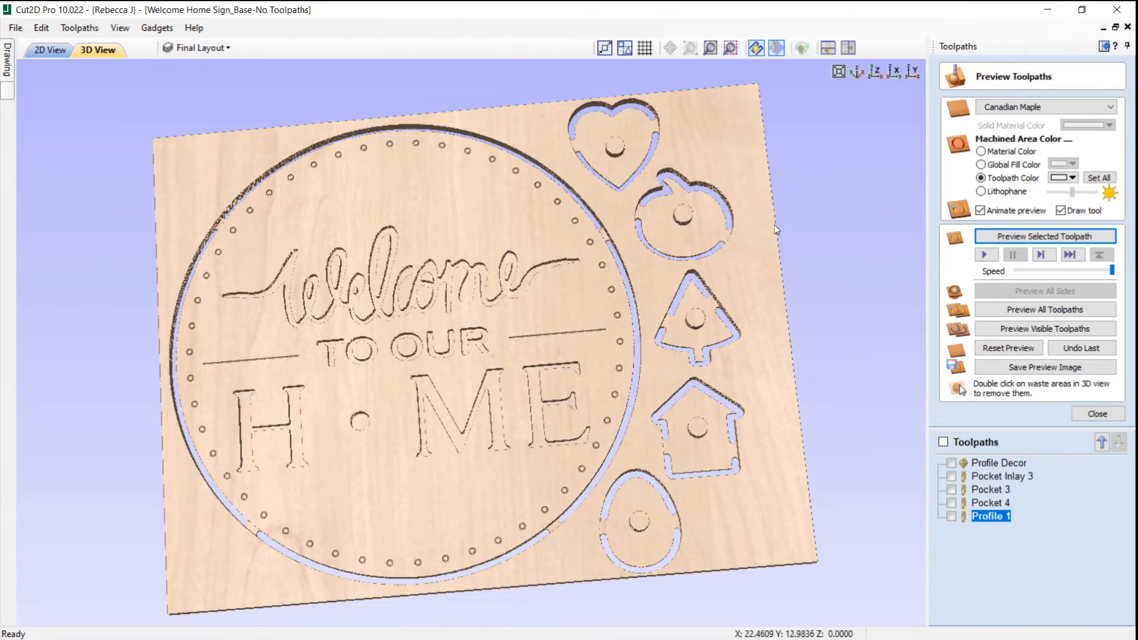
Examine the simulated sign and its interchangeable shapes from several angles, including the lettering, round pockets, border dots and tabbed cutouts.
drag(774, 225, 631, 305)
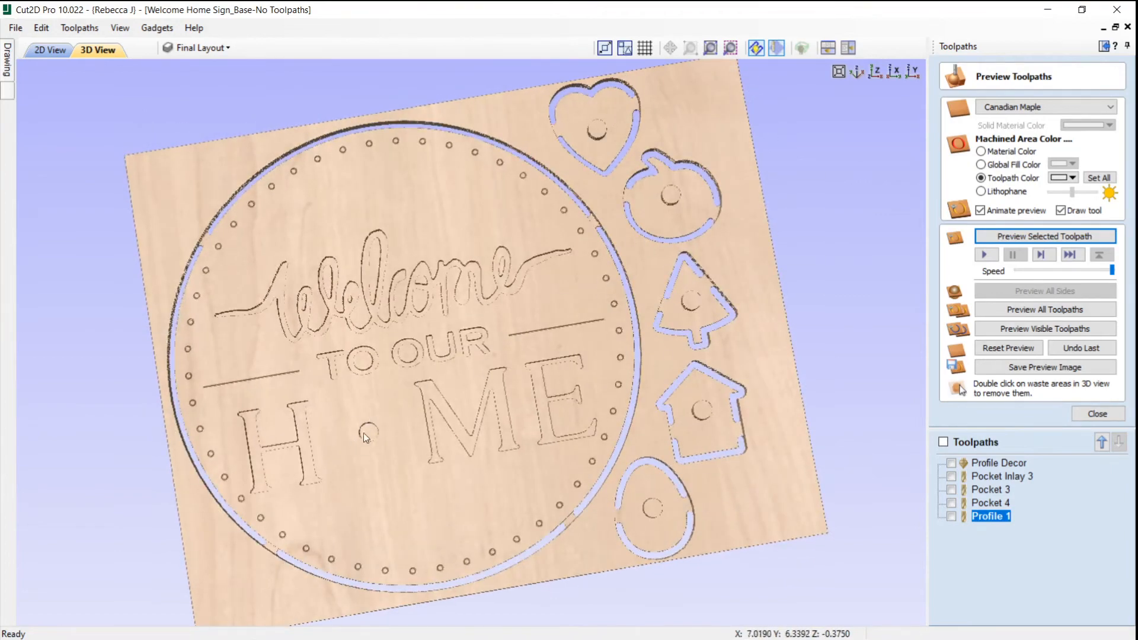
drag(364, 432, 417, 432)
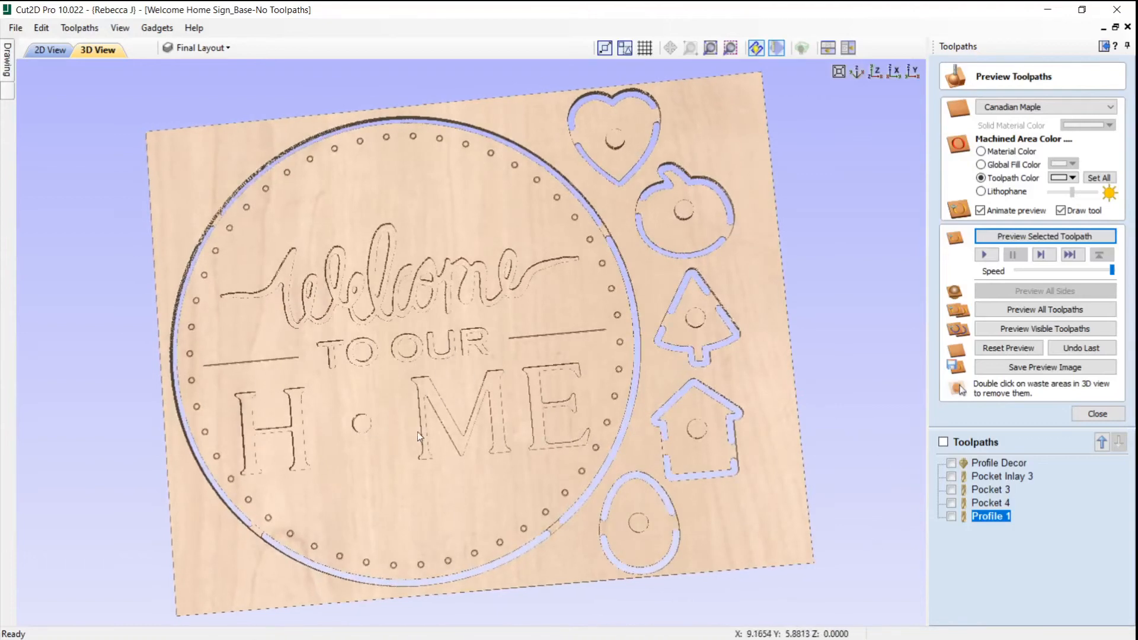
drag(452, 340, 378, 415)
drag(699, 394, 571, 389)
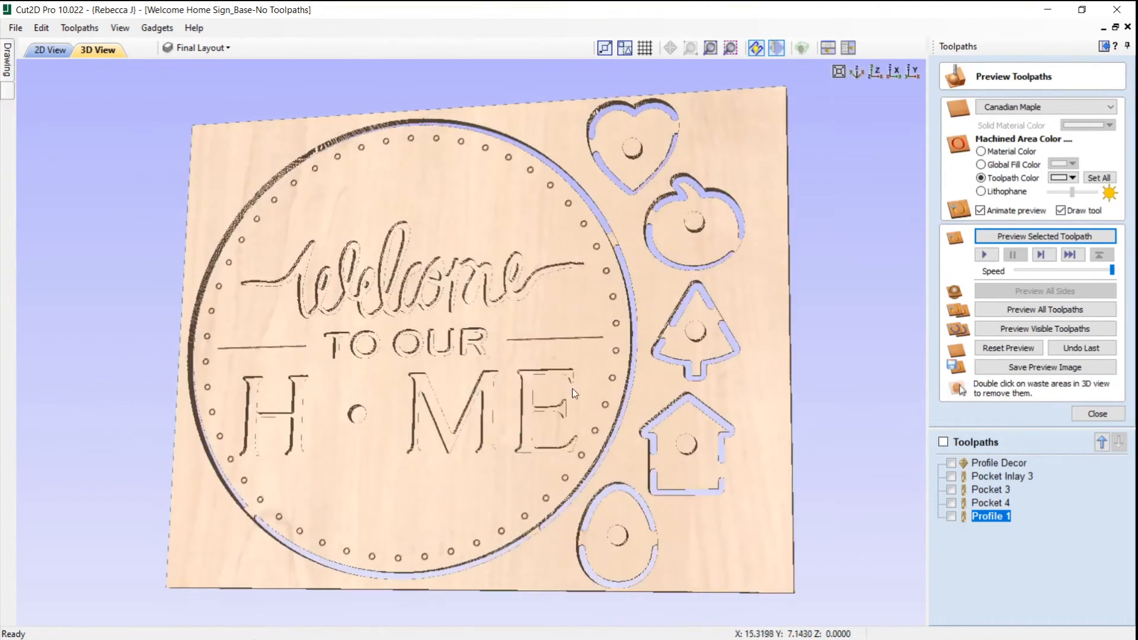
drag(479, 356, 618, 330)
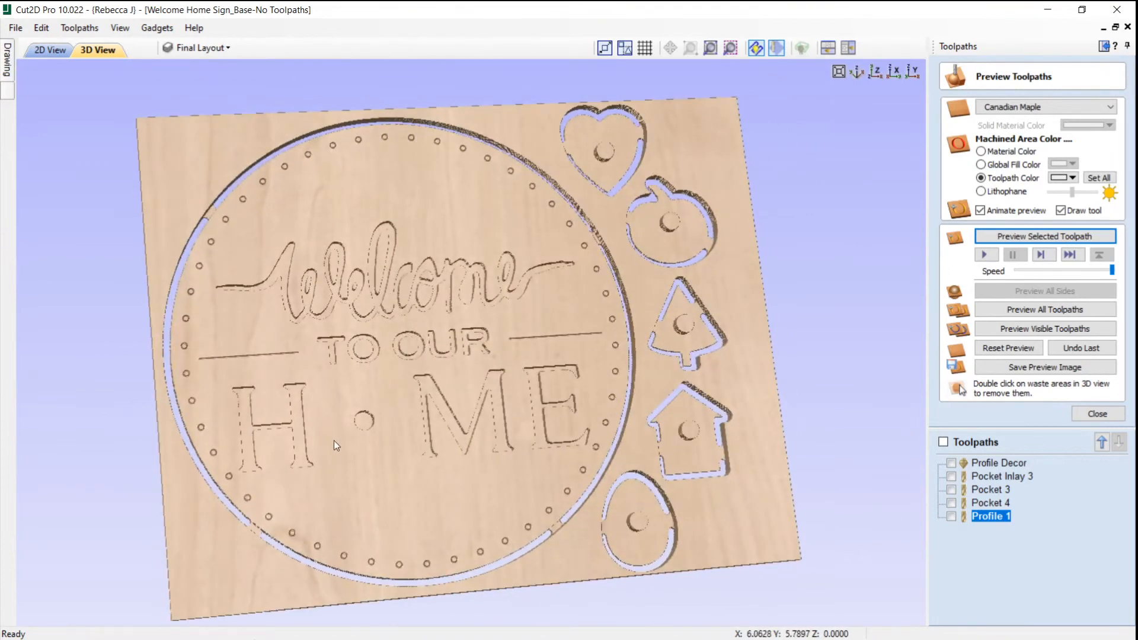
drag(479, 344, 437, 329)
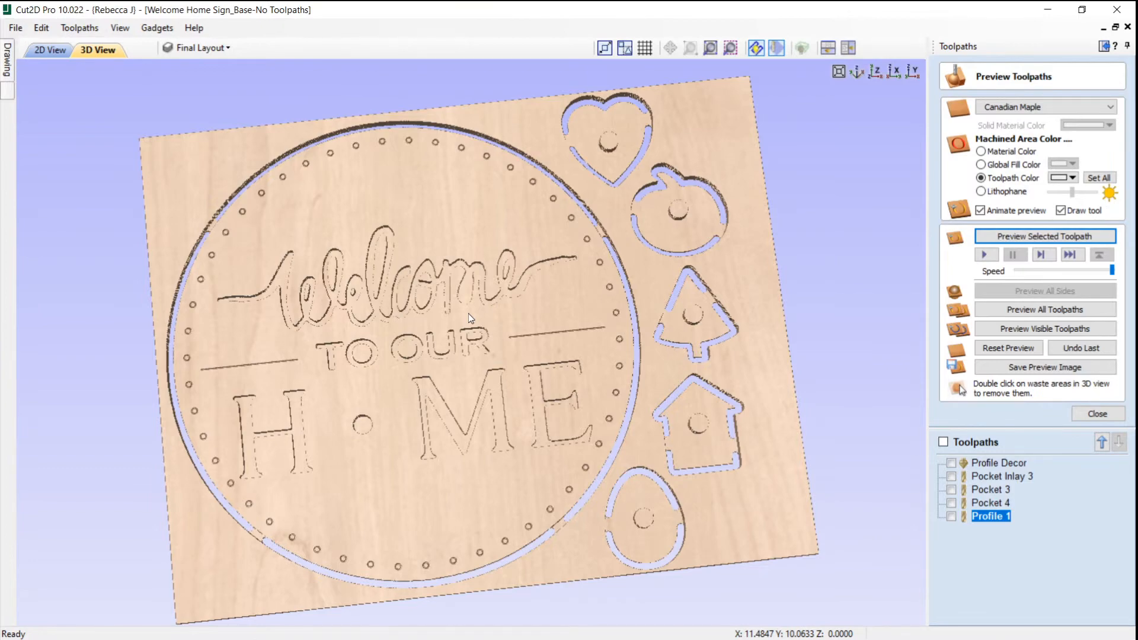
drag(468, 315, 465, 395)
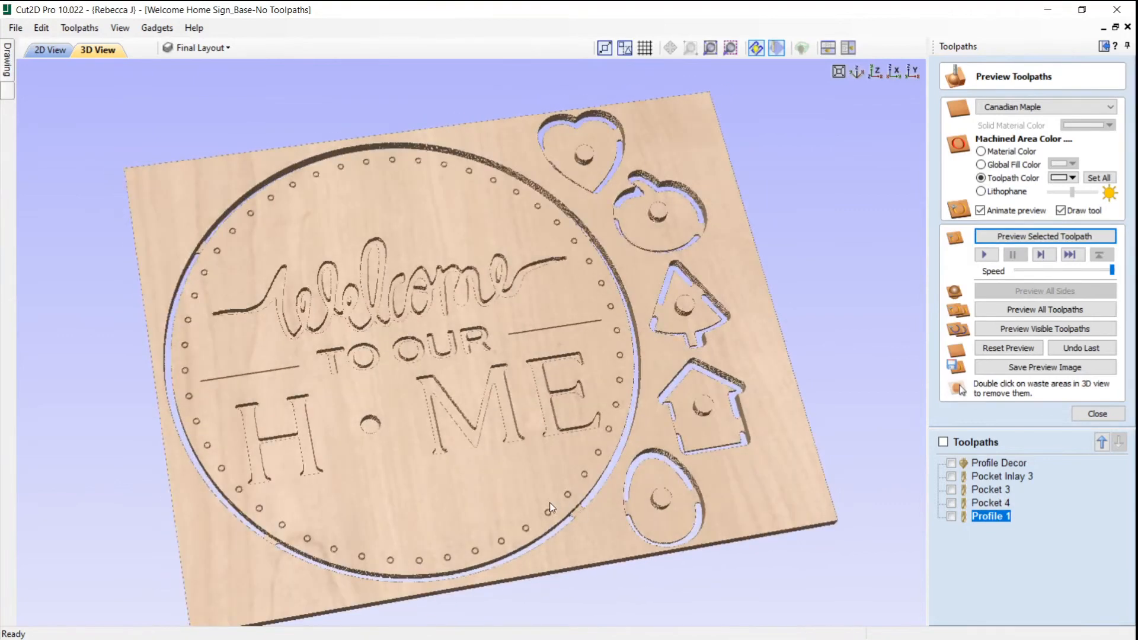